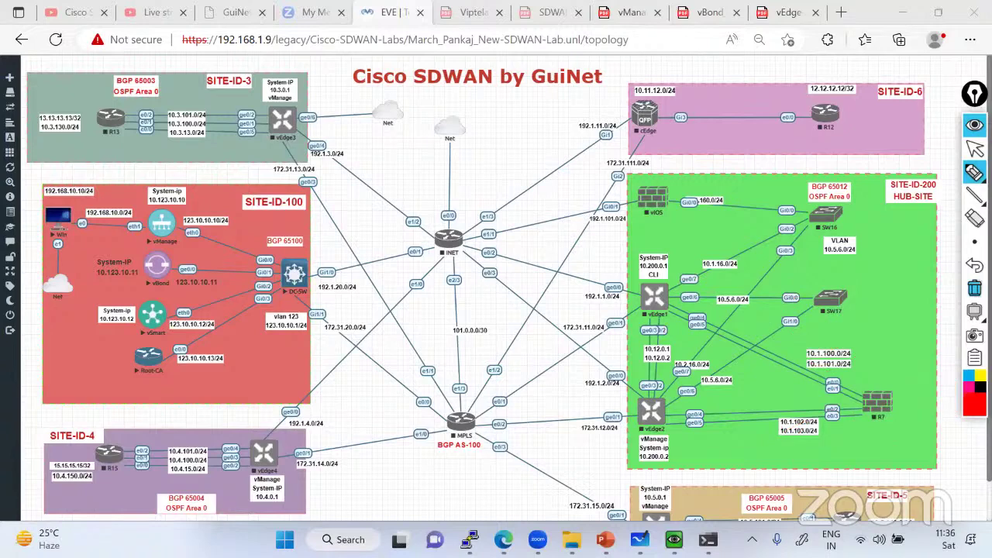
Leave annotation drawing mode and move from the EVE-NG topology to the Lab_Guide folder window
click(975, 148)
mouse_move(975, 195)
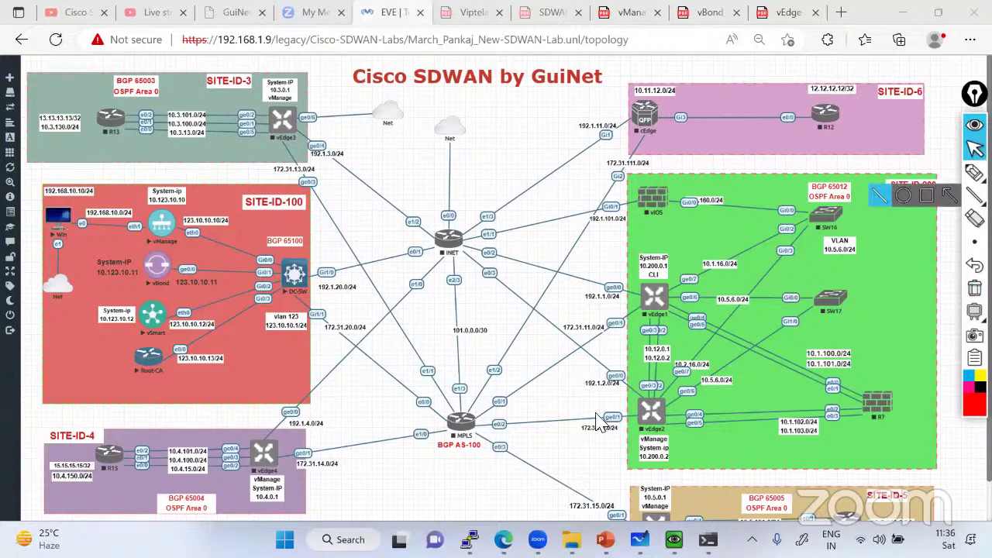
key(alt+Tab)
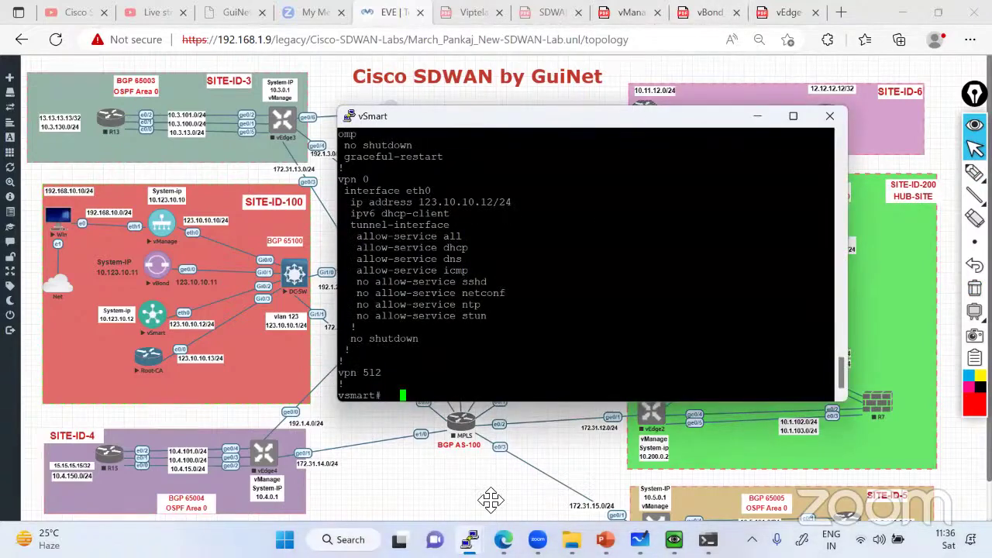
key(alt+Tab)
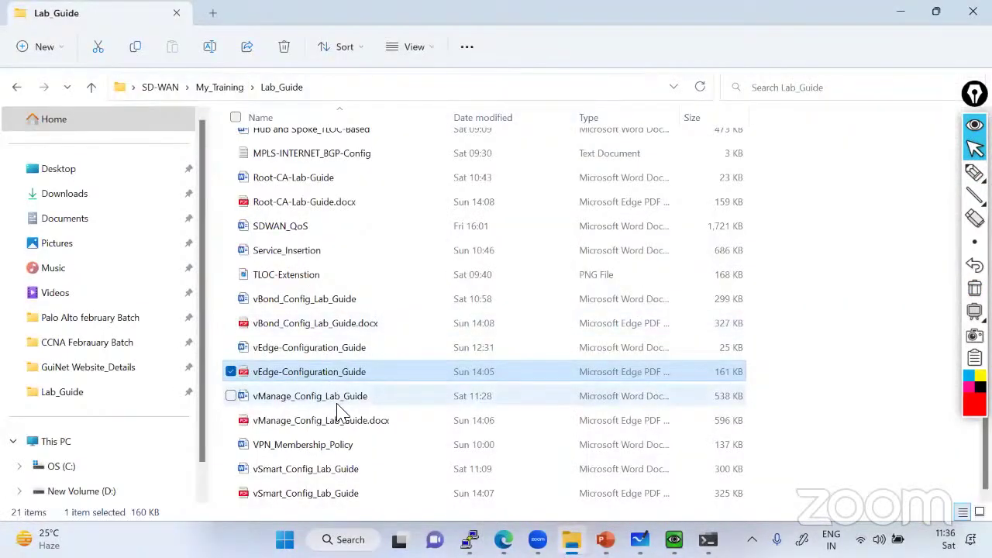
Open vSmart_Config_Lab_Guide and highlight its vpn 0 configuration block
double_click(295, 495)
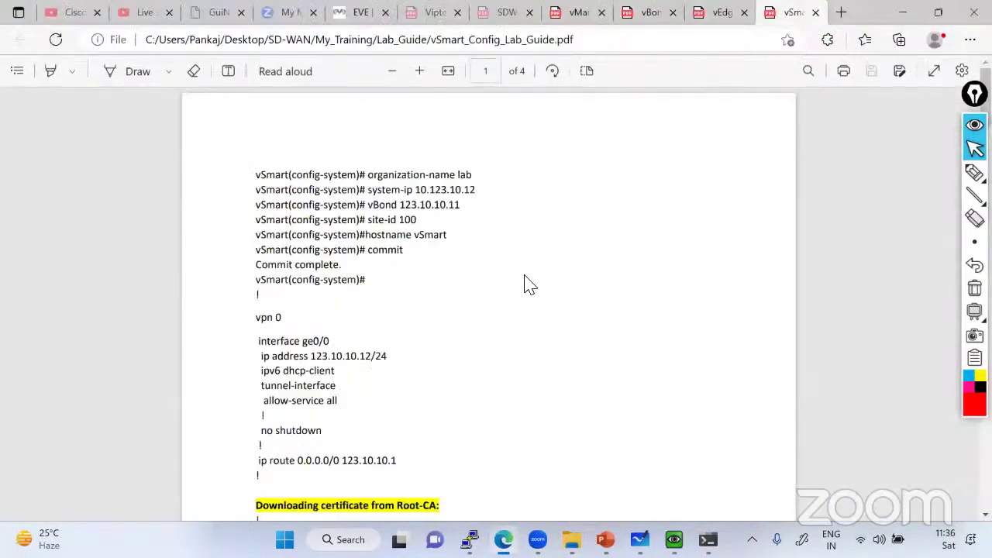
scroll(525, 284, down, 3)
drag(257, 178, 355, 295)
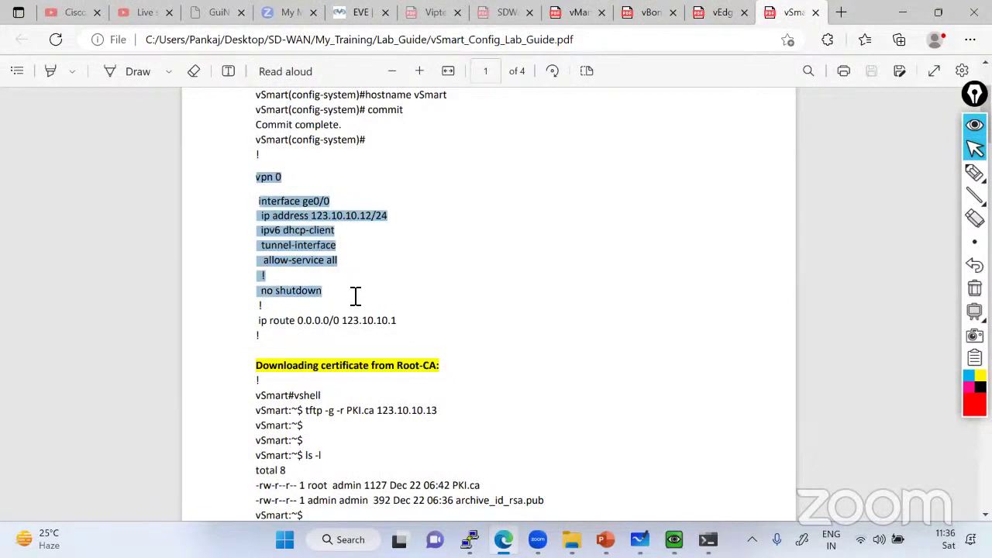
Highlight the vpn 0 settings in the vBond and vManage guides for comparison
click(648, 13)
scroll(423, 251, down, 3)
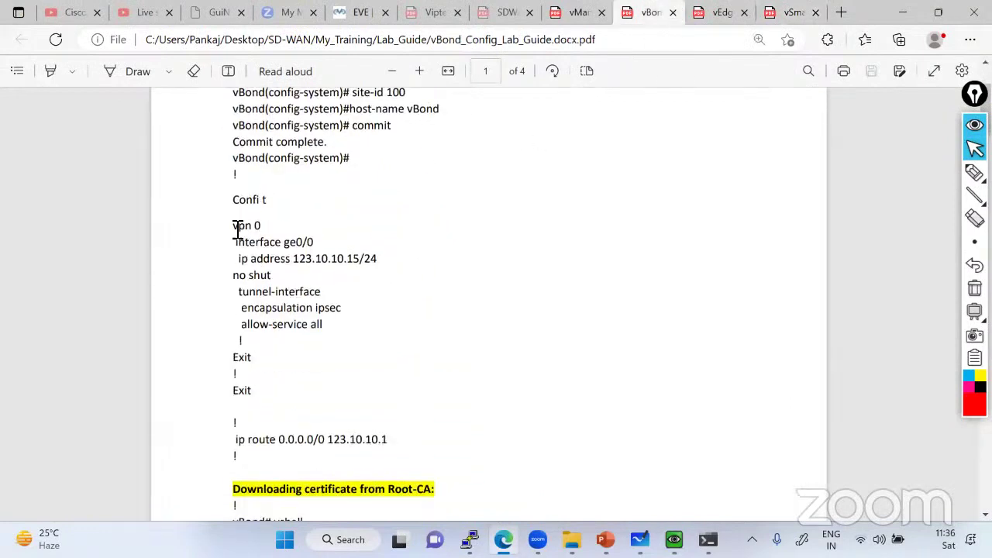
drag(233, 226, 328, 341)
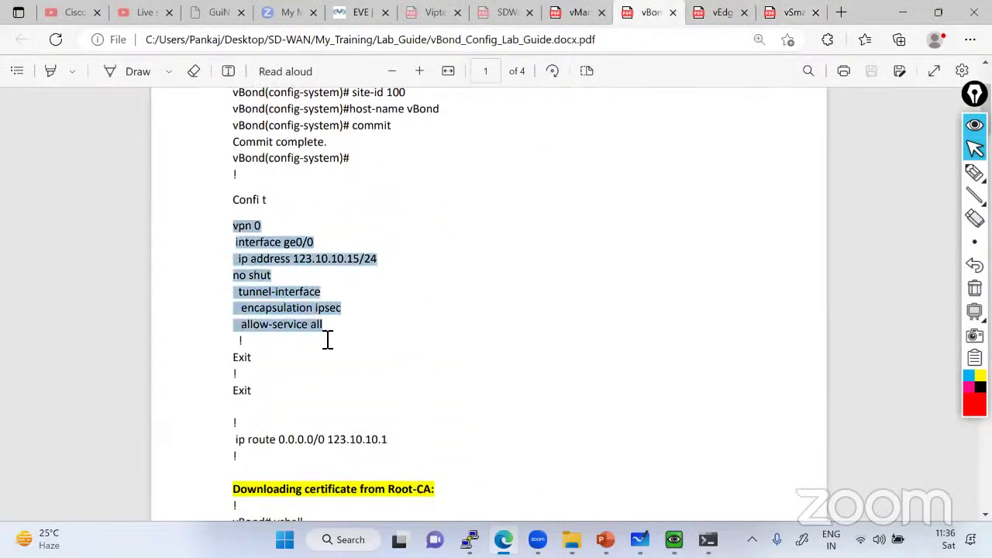
click(574, 13)
drag(258, 247, 345, 340)
click(364, 317)
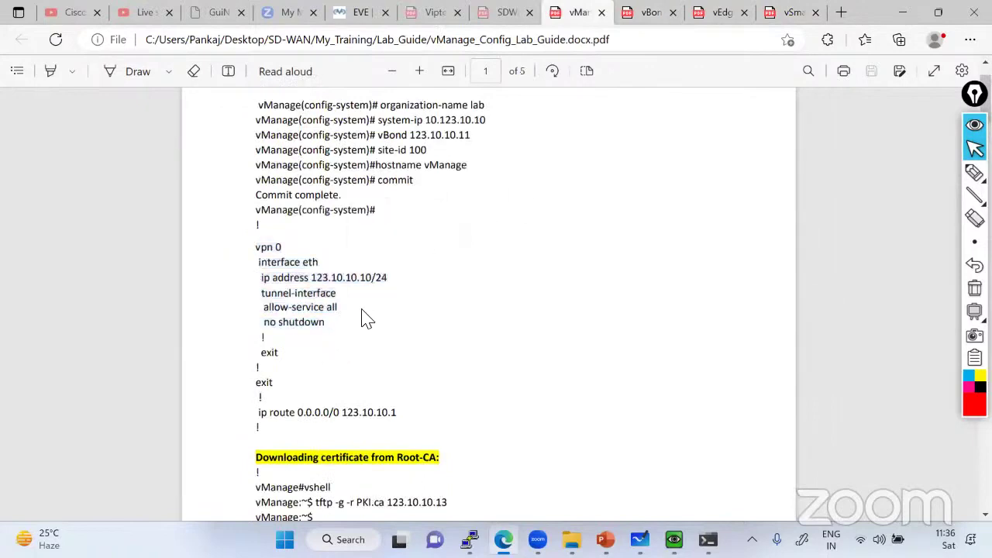
scroll(380, 277, up, 2)
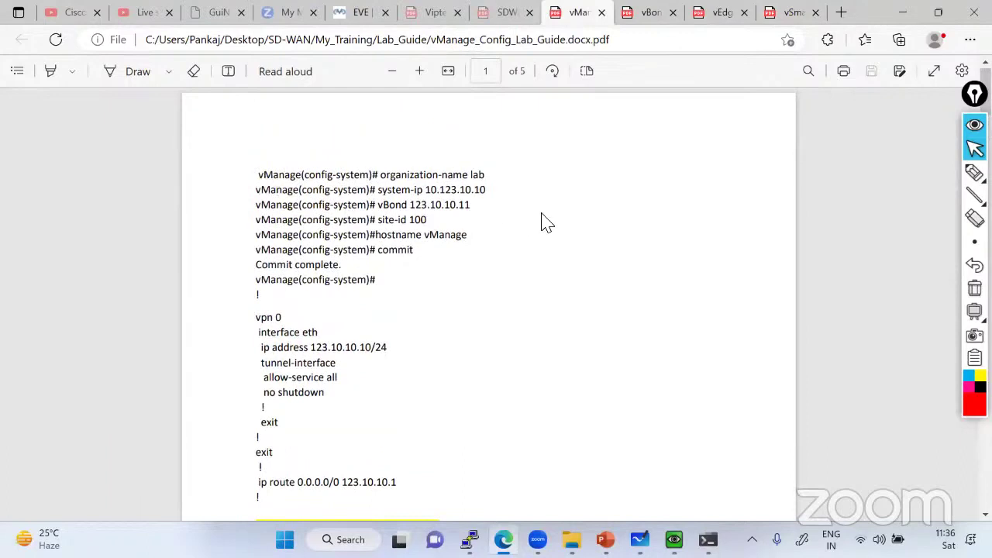
Glance at the vManage dashboard's Configuration menu, then go back to the EVE-NG topology
key(alt+Tab)
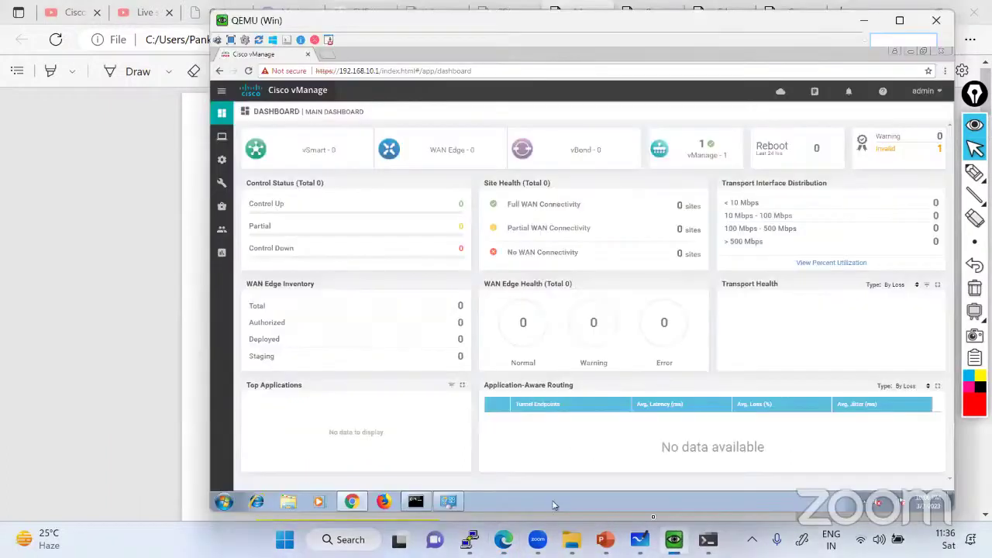
mouse_move(223, 161)
key(alt+Tab)
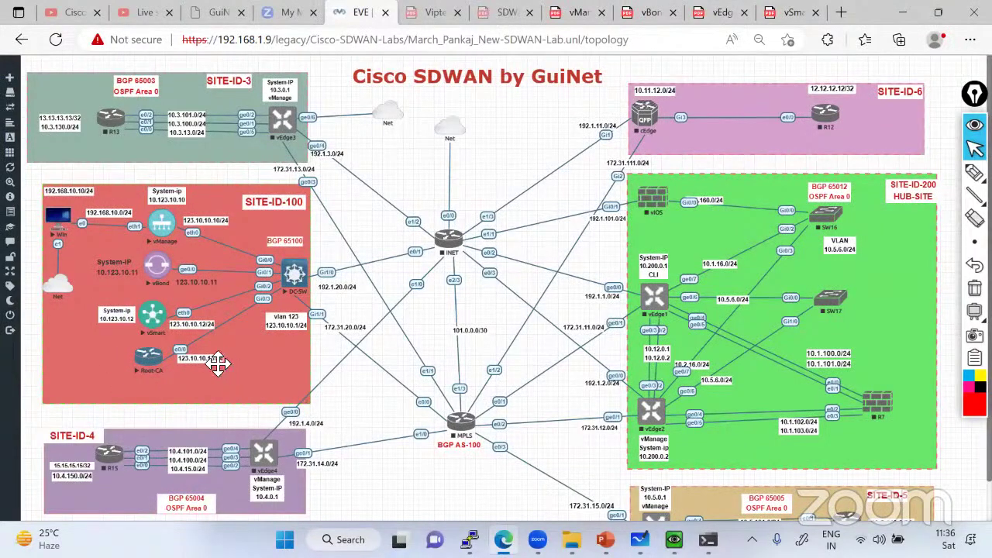
mouse_move(974, 242)
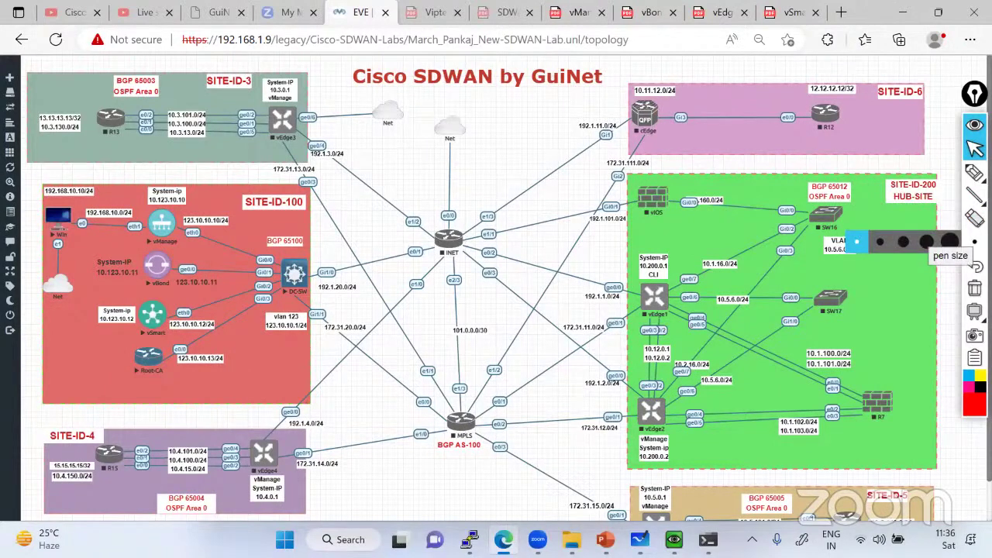
click(951, 242)
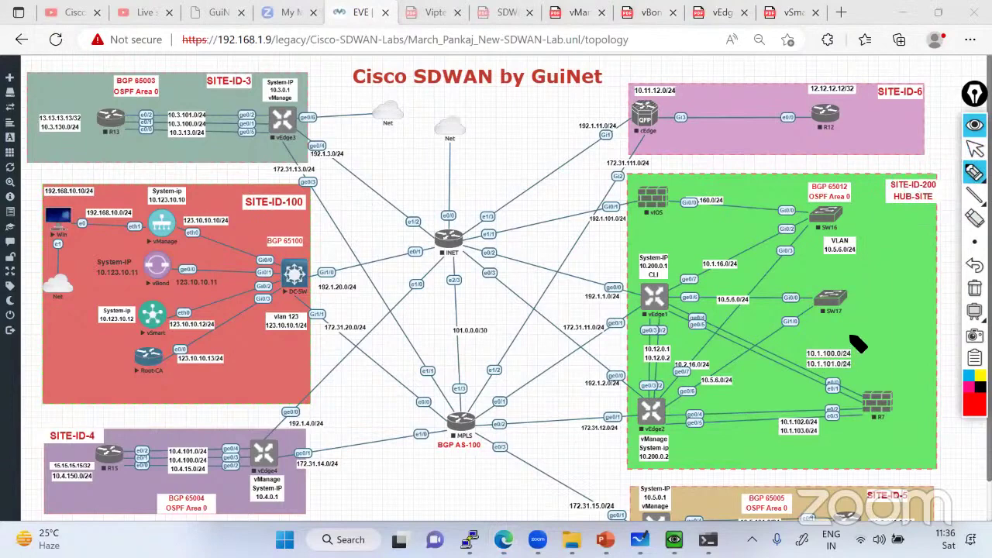
click(974, 384)
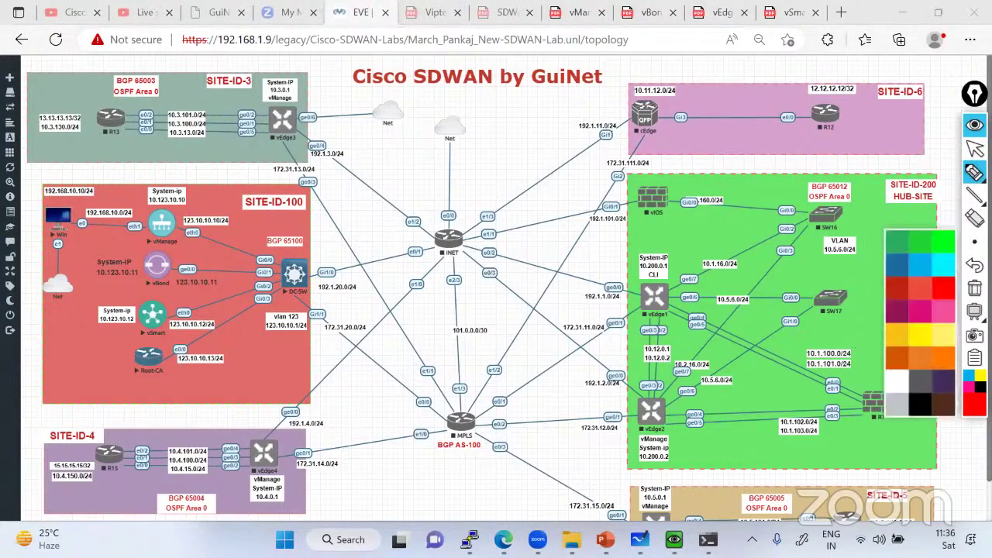
click(954, 347)
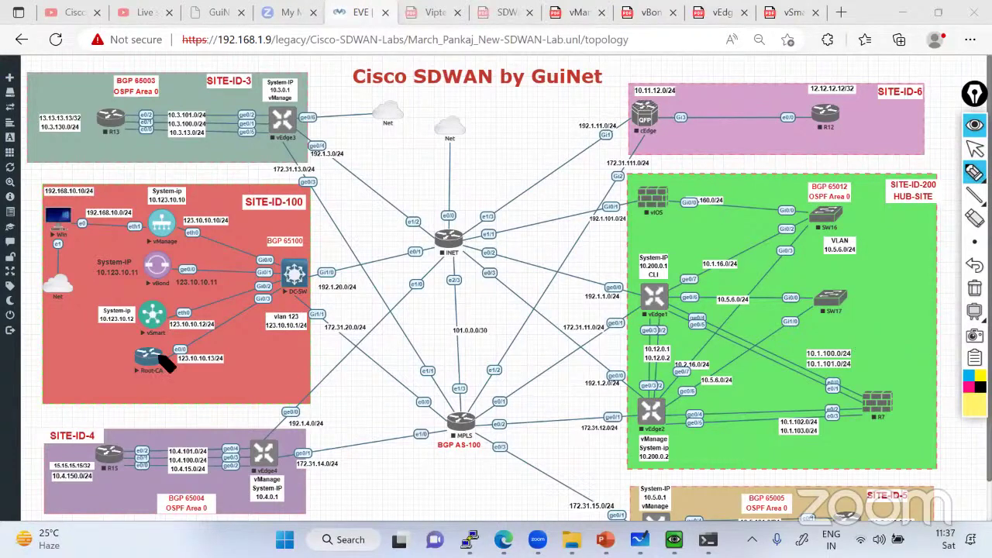
mouse_move(171, 350)
mouse_down()
mouse_move(129, 374)
mouse_move(151, 351)
mouse_up()
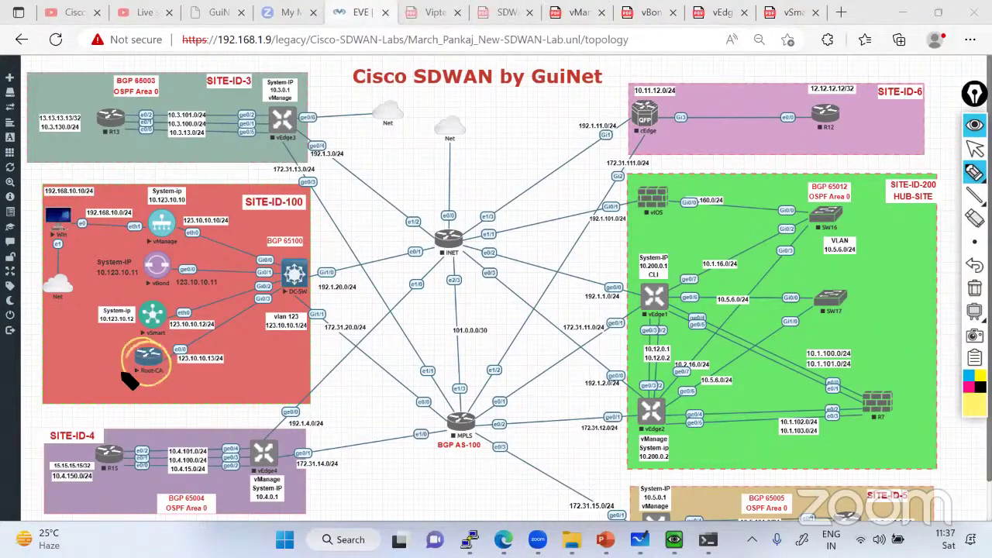
mouse_move(146, 412)
mouse_down()
mouse_move(137, 410)
mouse_move(176, 412)
mouse_move(182, 398)
mouse_move(255, 380)
mouse_move(301, 349)
mouse_move(273, 361)
mouse_up()
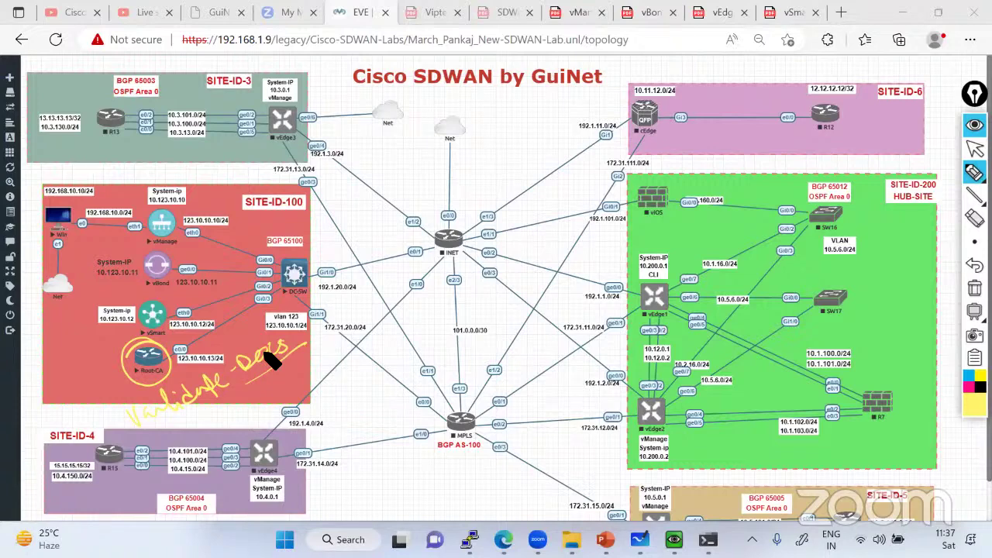
click(974, 392)
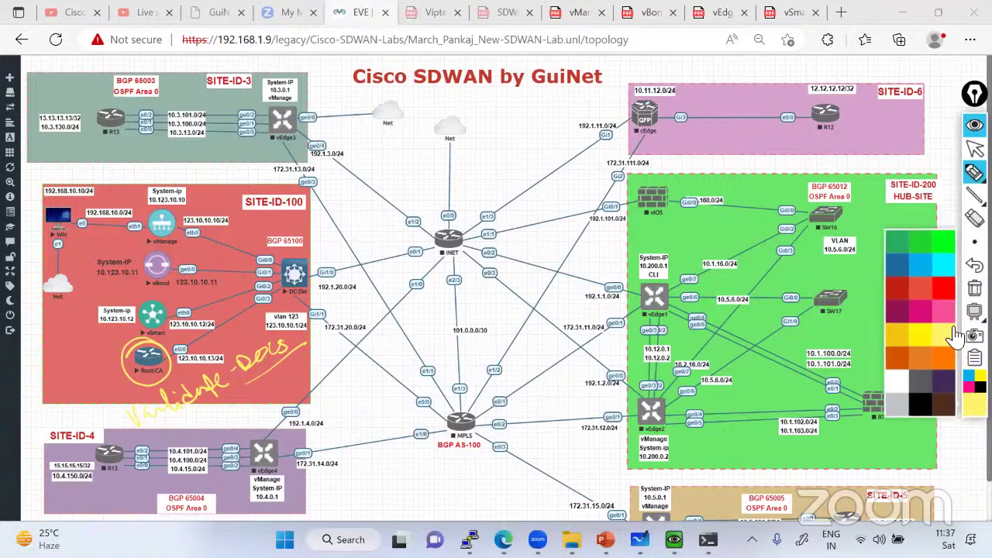
click(948, 260)
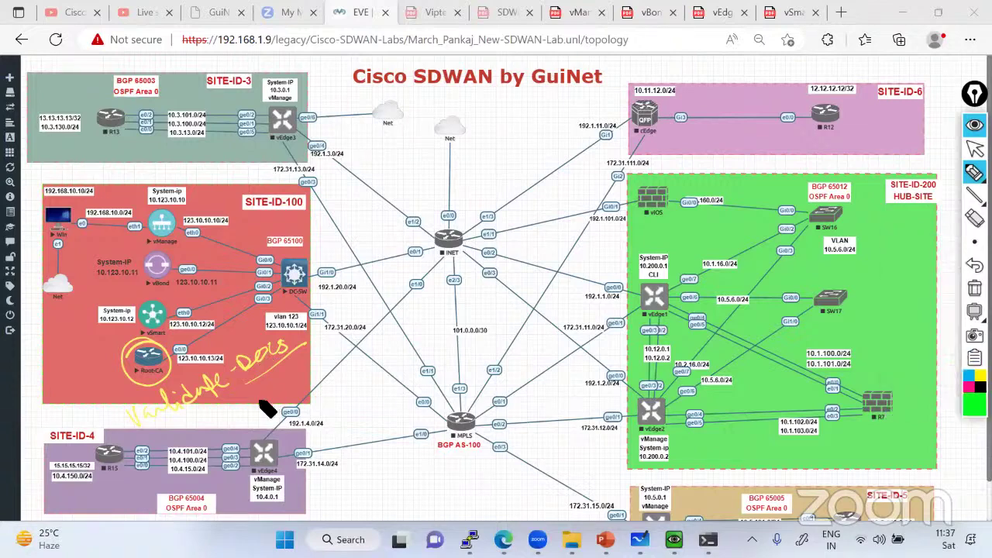
mouse_move(259, 409)
mouse_down()
mouse_move(281, 380)
mouse_move(304, 376)
mouse_move(328, 355)
mouse_move(284, 405)
mouse_move(349, 361)
mouse_move(330, 324)
mouse_move(250, 425)
mouse_move(290, 398)
mouse_move(349, 425)
mouse_move(355, 412)
mouse_move(395, 397)
mouse_move(384, 413)
mouse_move(398, 395)
mouse_up()
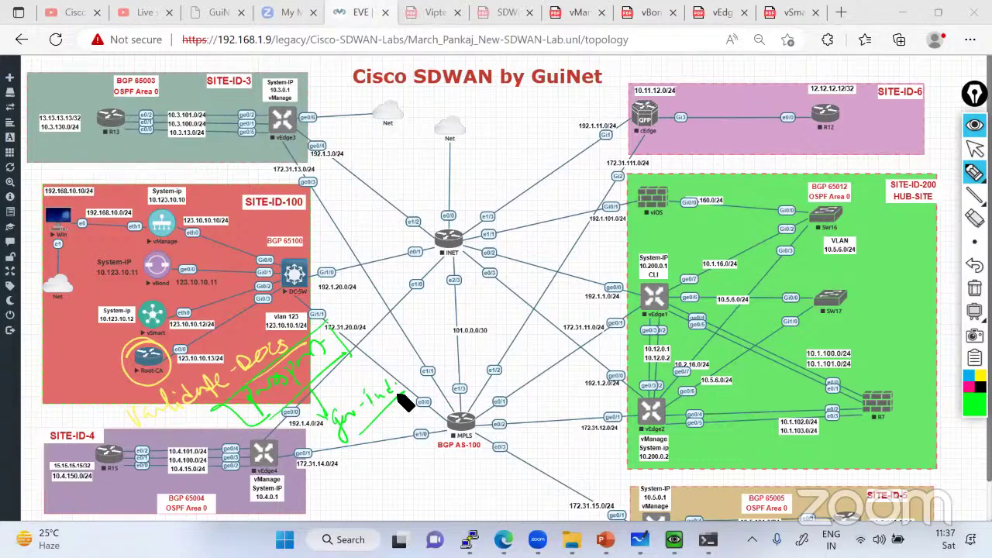
click(974, 287)
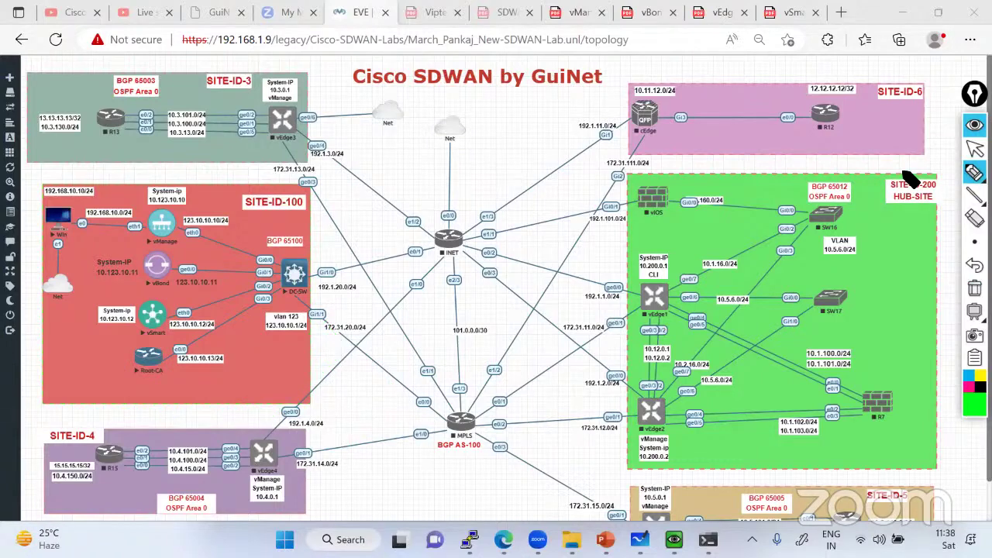
mouse_move(206, 399)
mouse_down()
mouse_move(275, 361)
mouse_move(222, 402)
mouse_move(264, 326)
mouse_move(211, 419)
mouse_up()
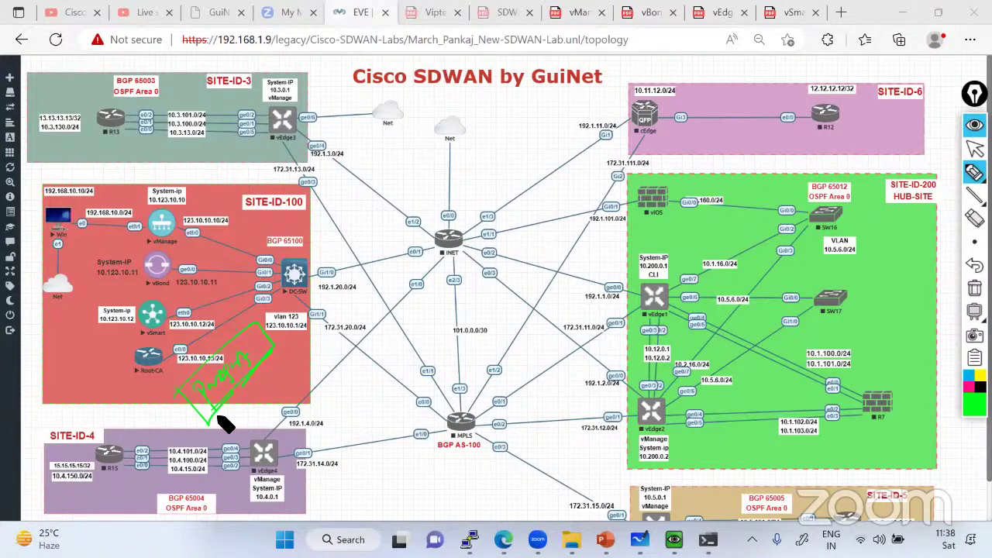
mouse_move(273, 388)
mouse_down()
mouse_move(268, 415)
mouse_move(306, 376)
mouse_move(304, 403)
mouse_move(332, 372)
mouse_move(324, 348)
mouse_move(330, 369)
mouse_up()
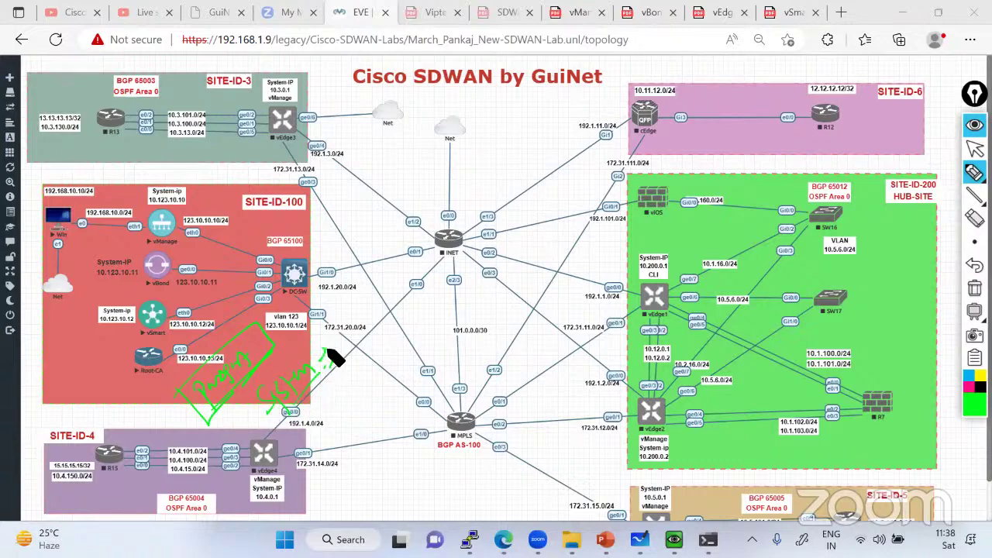
mouse_move(330, 412)
mouse_down()
mouse_move(355, 373)
mouse_move(382, 381)
mouse_move(310, 407)
mouse_up()
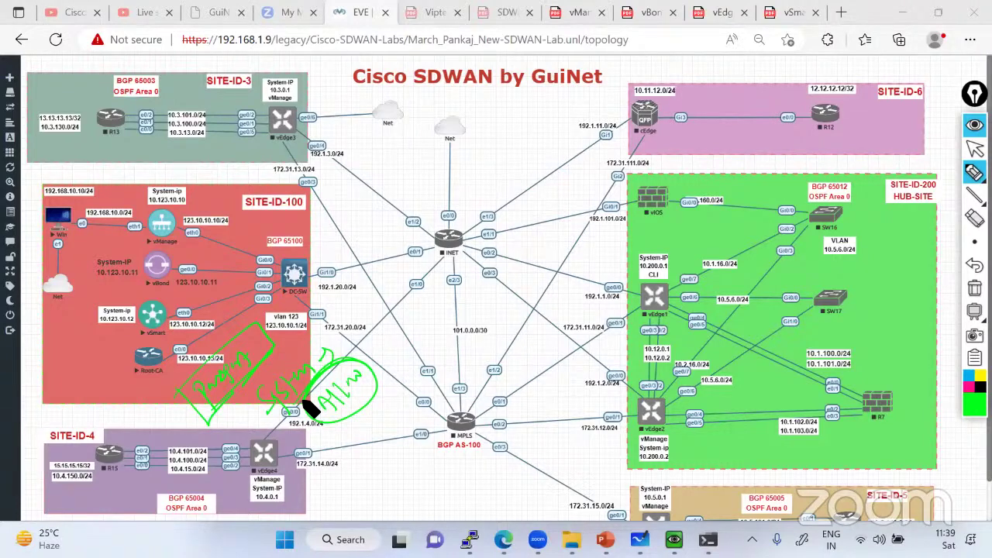
click(974, 288)
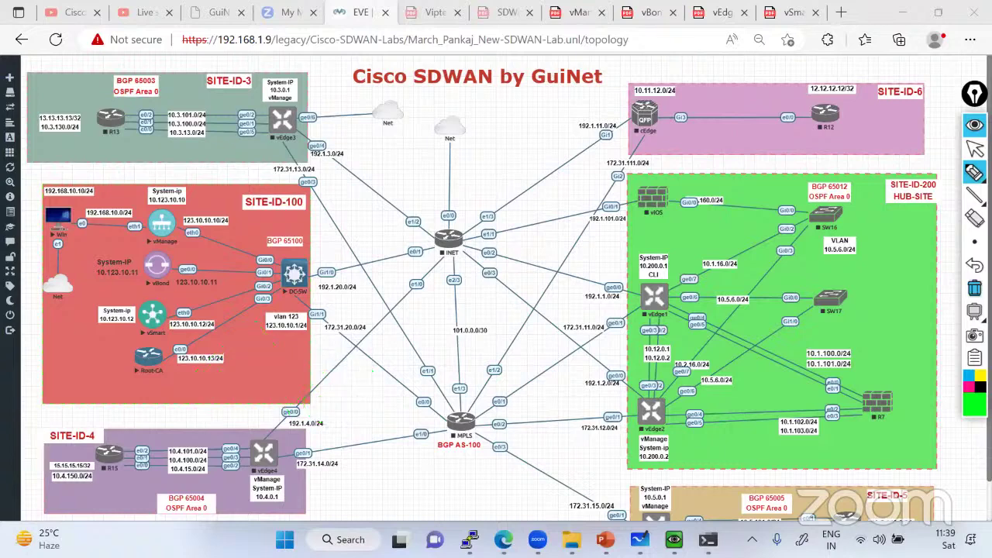
Ink green circles and notes around SITE-ID-100, the vManage eth0 link and the Root-CA router
mouse_move(145, 203)
mouse_down()
mouse_move(110, 389)
mouse_move(348, 320)
mouse_move(155, 190)
mouse_up()
drag(1, 294, 93, 223)
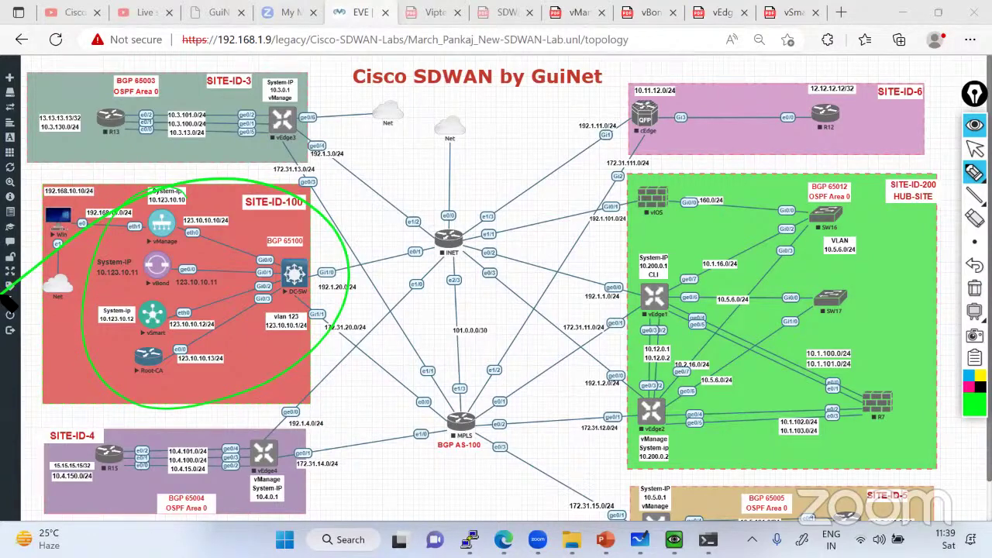
mouse_move(278, 414)
mouse_down()
mouse_move(302, 400)
mouse_move(312, 380)
mouse_move(301, 370)
mouse_move(235, 423)
mouse_up()
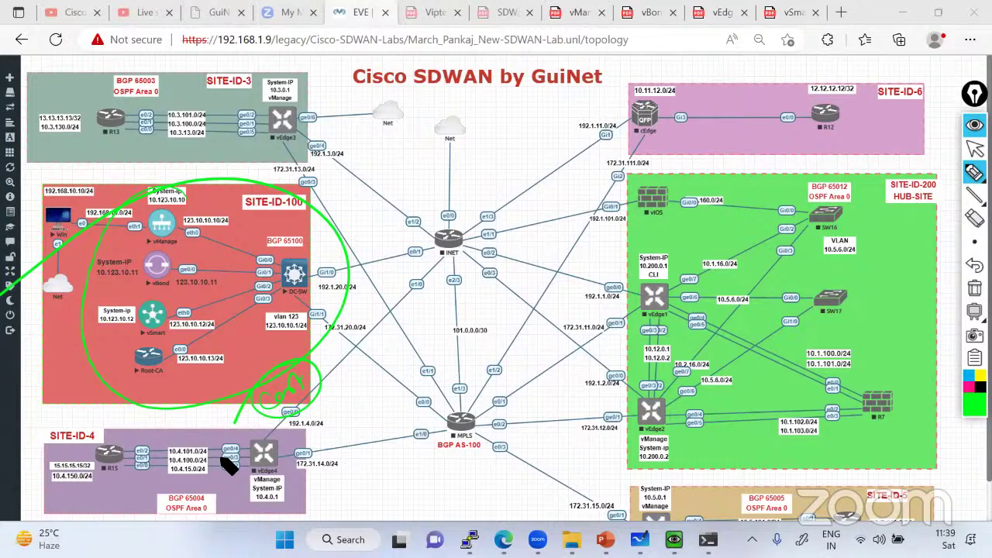
mouse_move(194, 214)
mouse_down()
mouse_move(175, 233)
mouse_move(178, 273)
mouse_up()
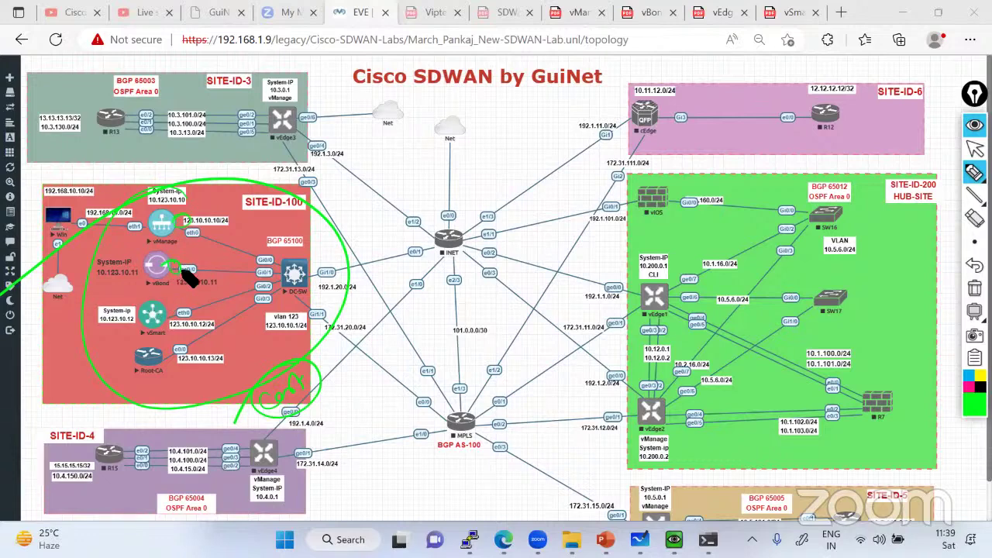
mouse_move(174, 363)
mouse_down()
mouse_move(133, 366)
mouse_move(185, 369)
mouse_move(147, 355)
mouse_up()
mouse_move(200, 233)
mouse_down()
mouse_move(220, 256)
mouse_move(248, 259)
mouse_move(262, 233)
mouse_move(267, 249)
mouse_up()
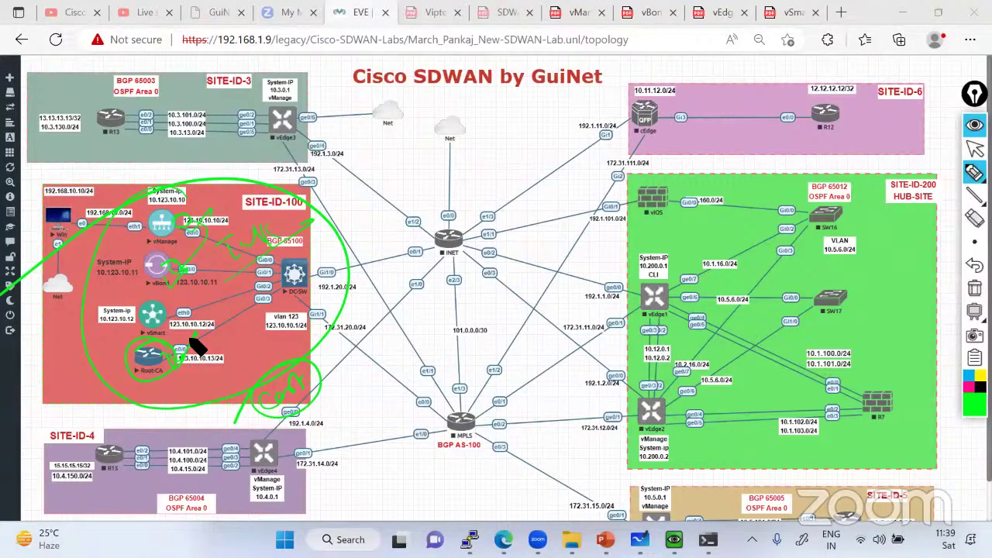
mouse_move(168, 399)
mouse_down()
mouse_move(194, 400)
mouse_move(283, 343)
mouse_move(293, 315)
mouse_move(324, 308)
mouse_up()
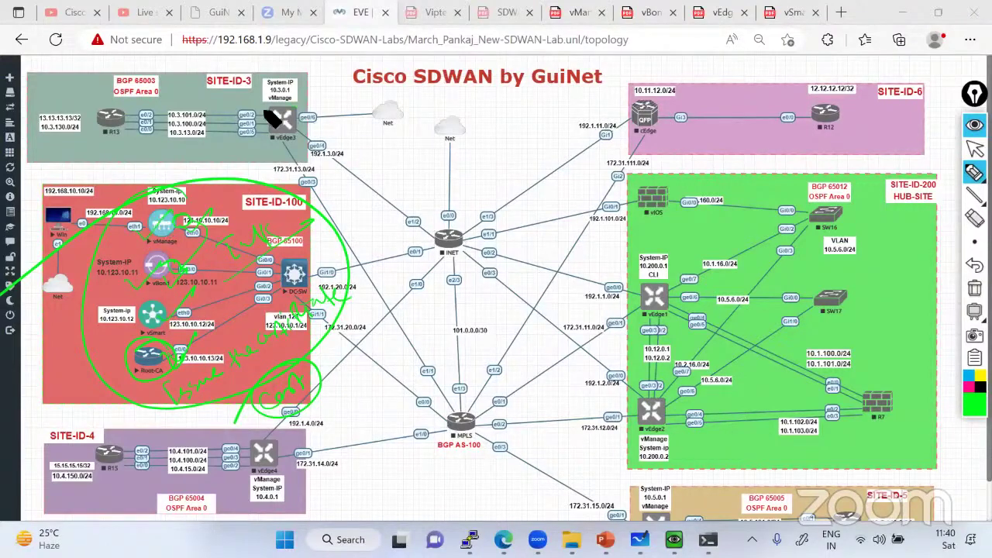
Circle vEdge3 and Root-CA in green, erase all ink, and return to the selection tool
drag(277, 116, 200, 154)
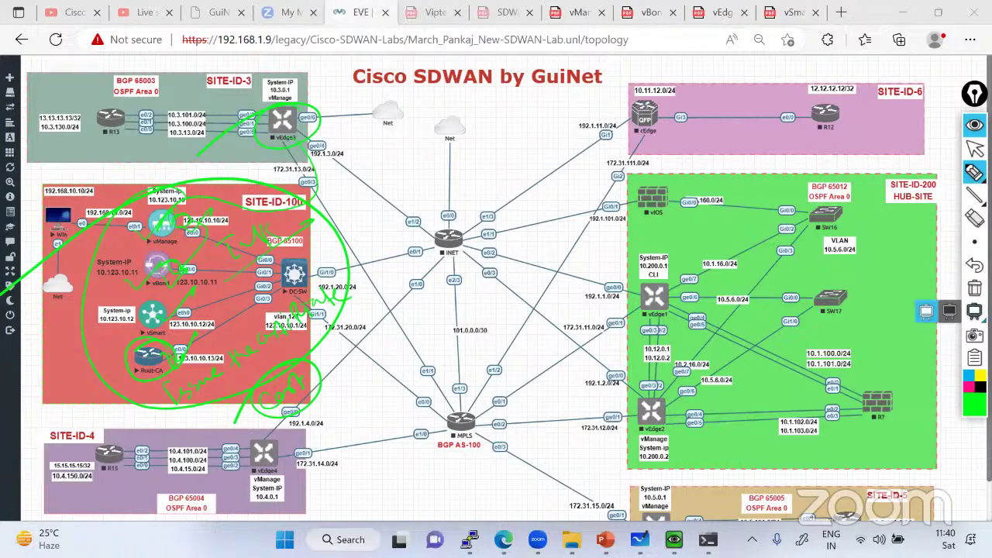
click(975, 289)
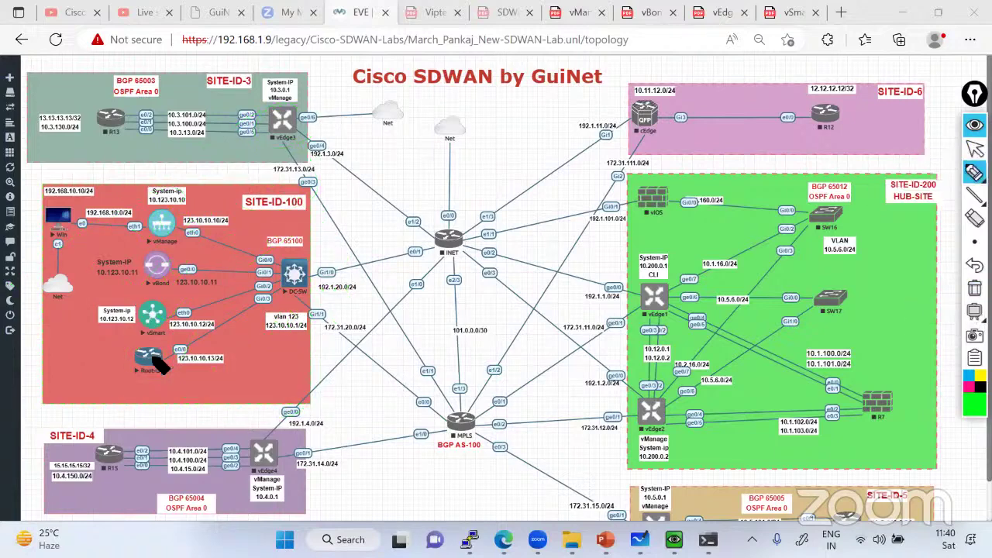
mouse_move(144, 386)
mouse_down()
mouse_move(174, 349)
mouse_move(120, 378)
mouse_move(153, 389)
mouse_up()
click(974, 289)
click(974, 149)
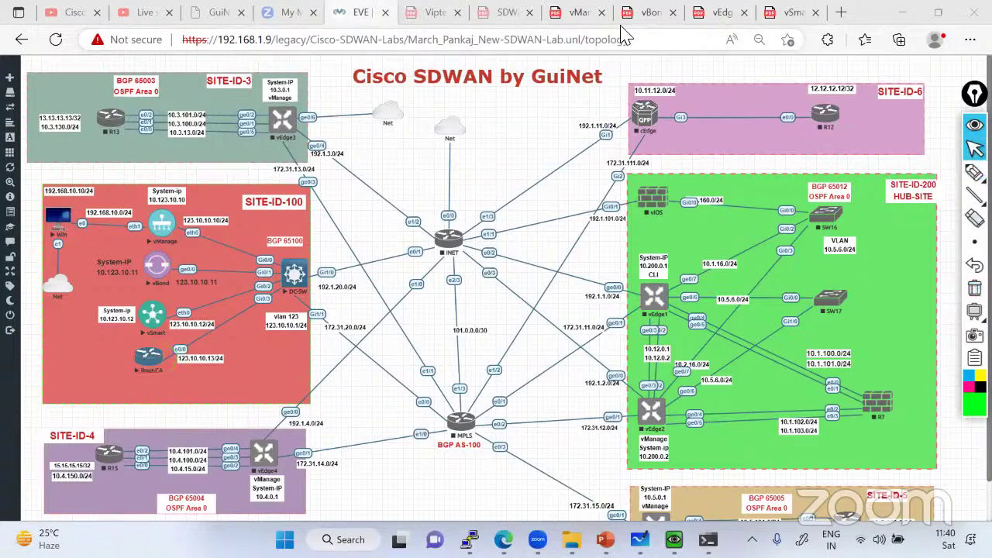
Scroll Viptela-TDM-v2.pdf past the Zero-Trust Fabric slide to page 17, vEdge Router Identity
click(416, 23)
scroll(461, 224, down, 3)
scroll(460, 223, down, 15)
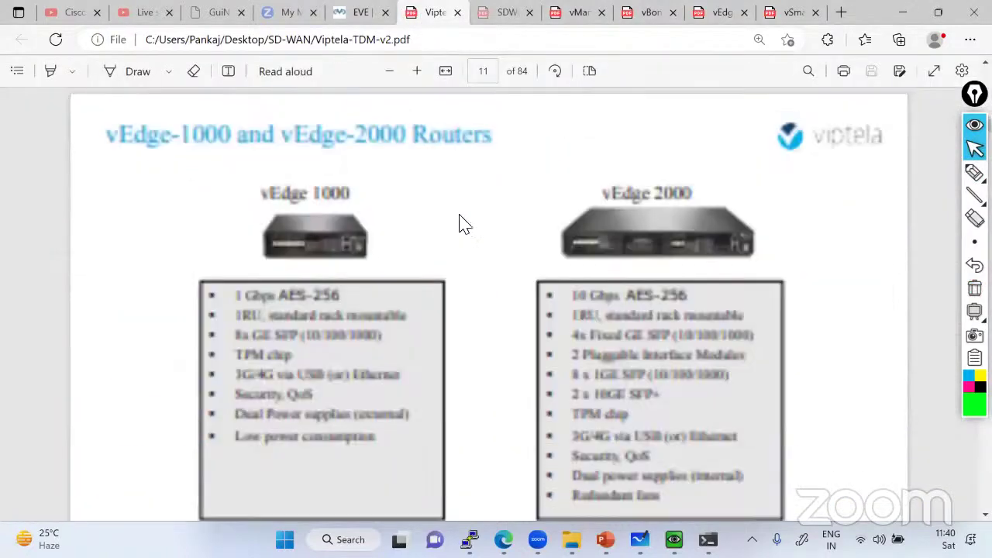
scroll(467, 261, down, 10)
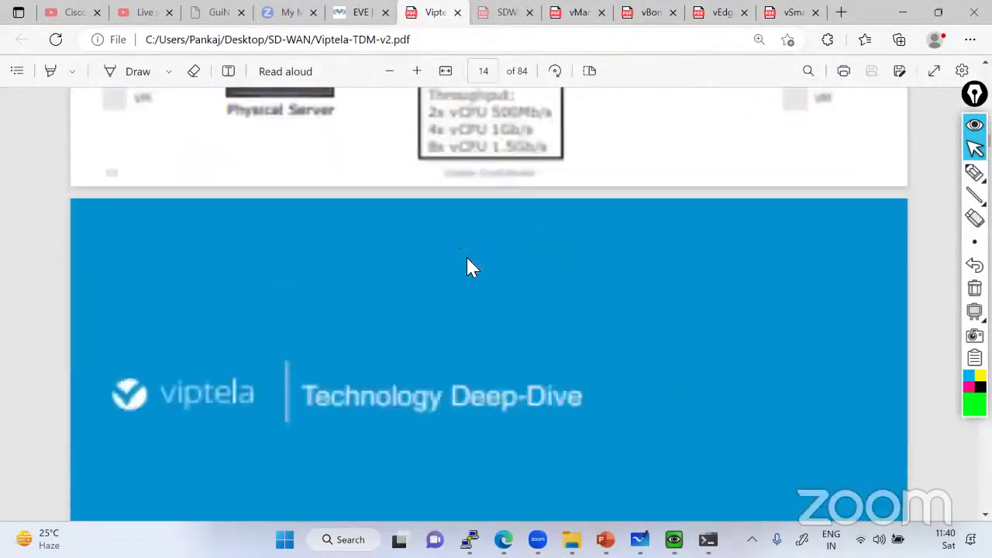
scroll(468, 260, down, 5)
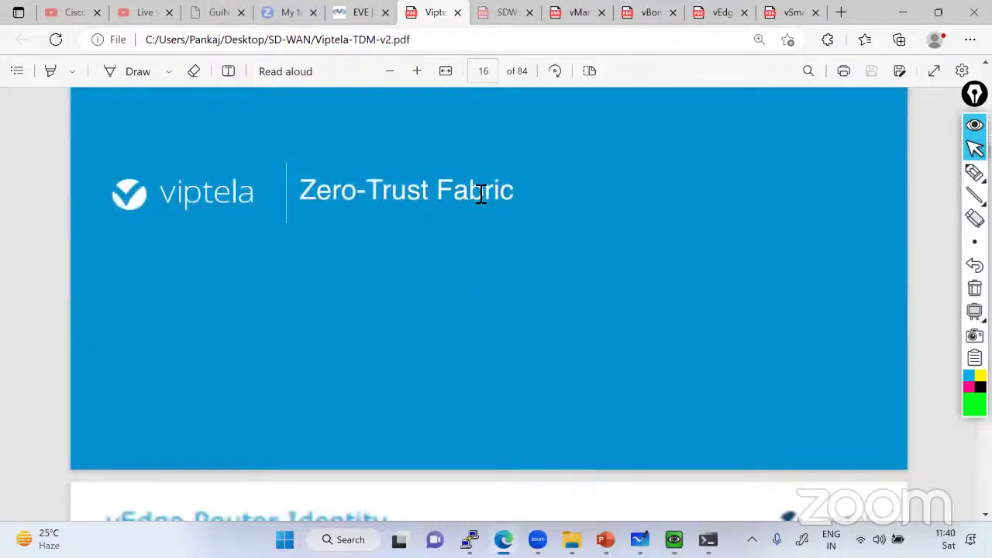
triple_click(478, 193)
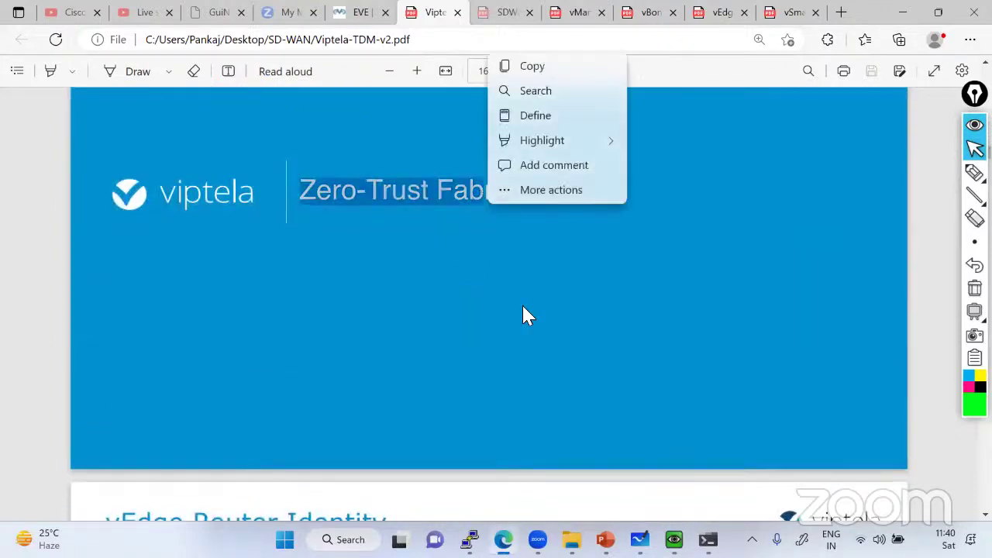
scroll(523, 310, down, 5)
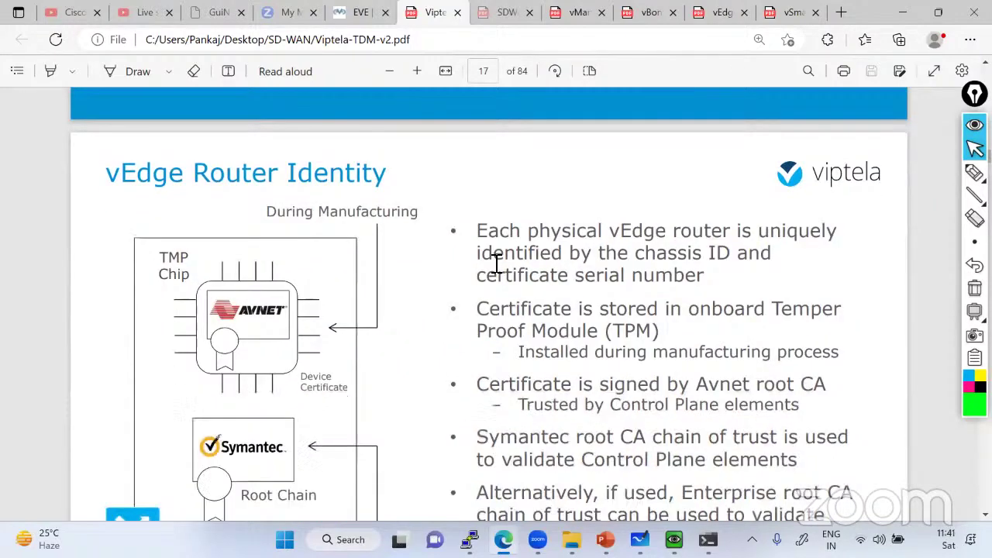
ctrl+scroll(496, 265, down, 1)
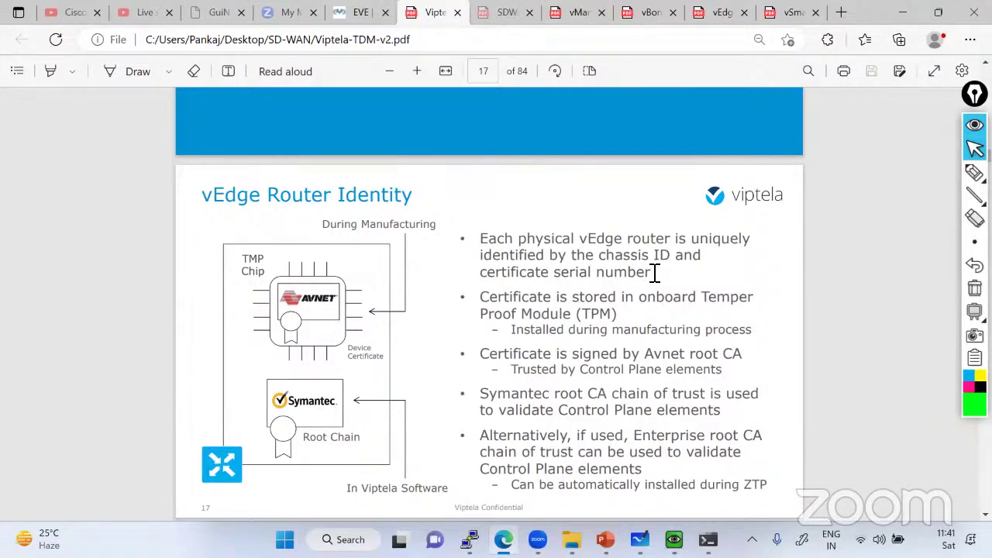
mouse_move(974, 172)
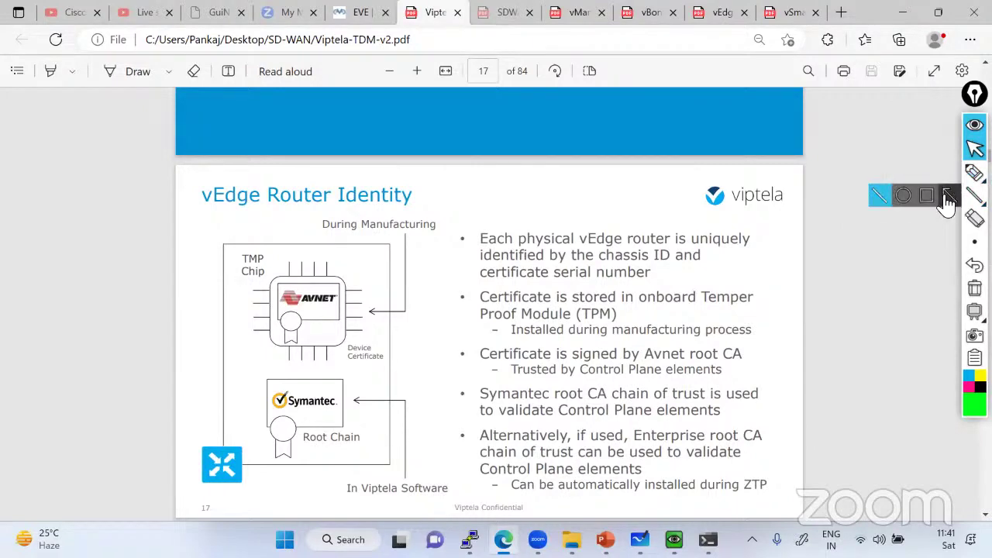
Box chassis ID, certificate serial number and Root Chain, erase the boxes, and return to EVE-NG
click(950, 195)
drag(591, 247, 670, 264)
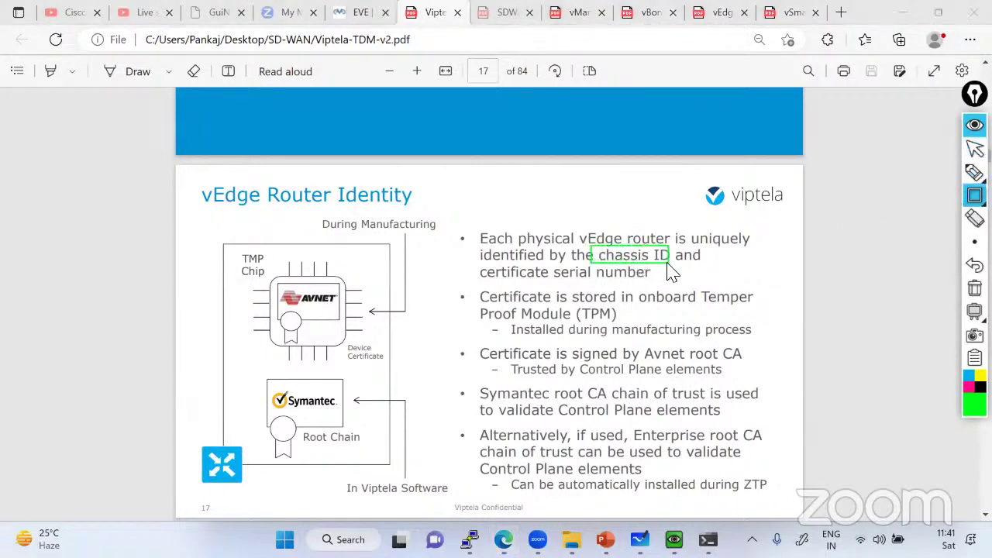
mouse_move(469, 266)
mouse_down()
mouse_move(595, 290)
mouse_move(666, 287)
mouse_up()
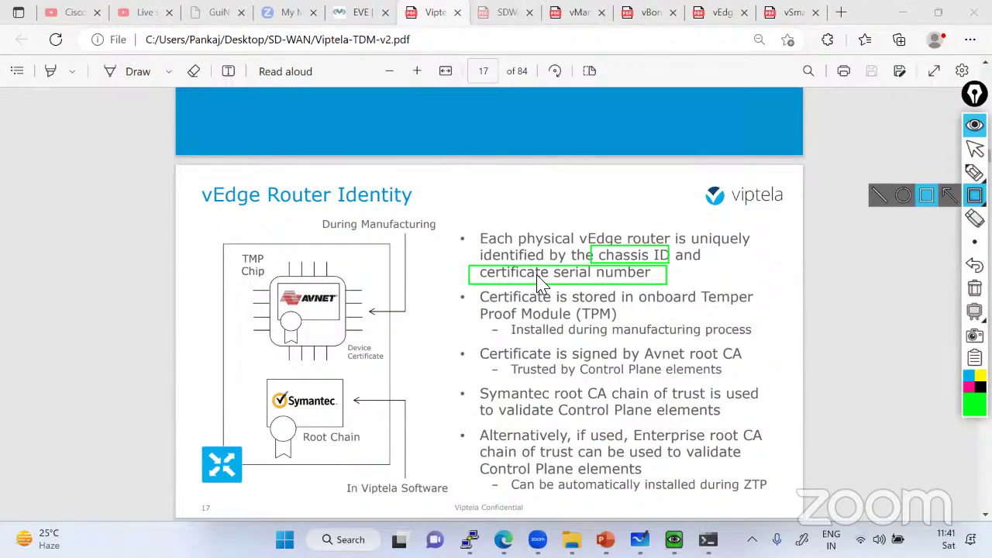
drag(300, 428, 362, 445)
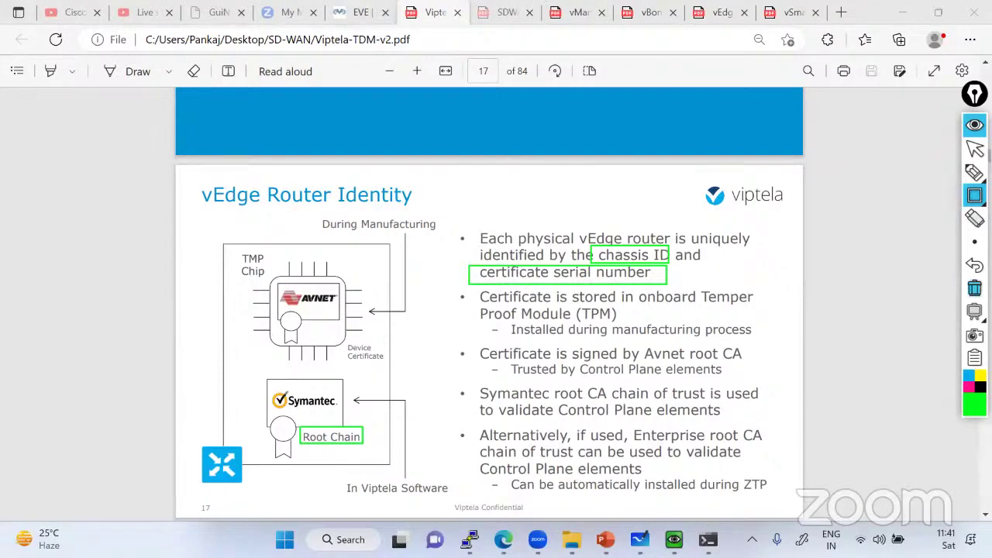
click(974, 288)
click(974, 148)
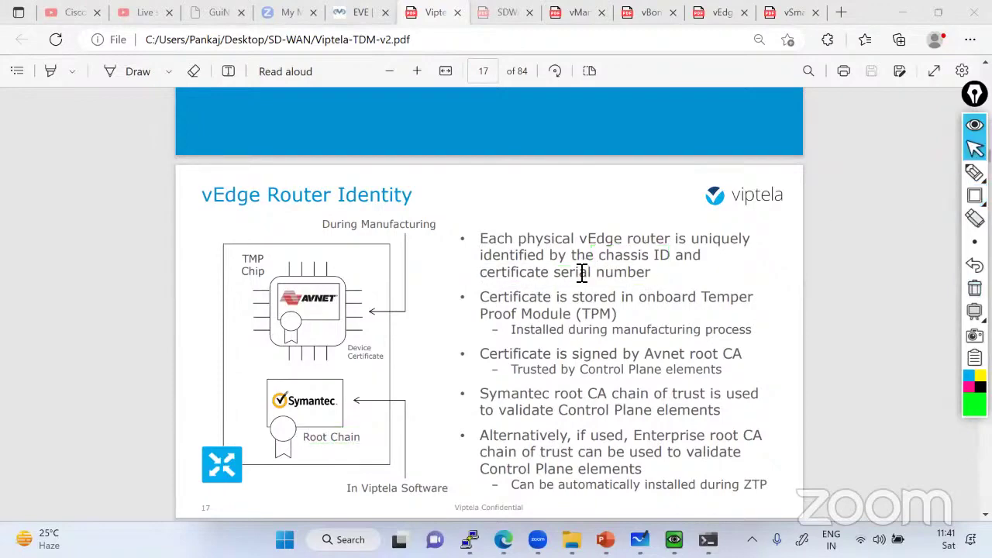
click(353, 19)
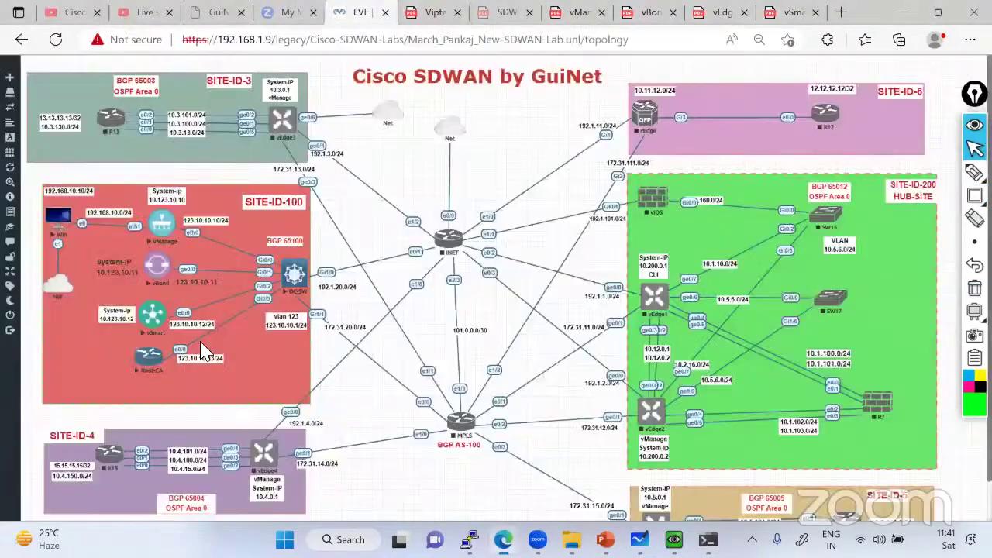
Switch back to the Viptela-TDM-v2.pdf tab showing page 17
click(429, 15)
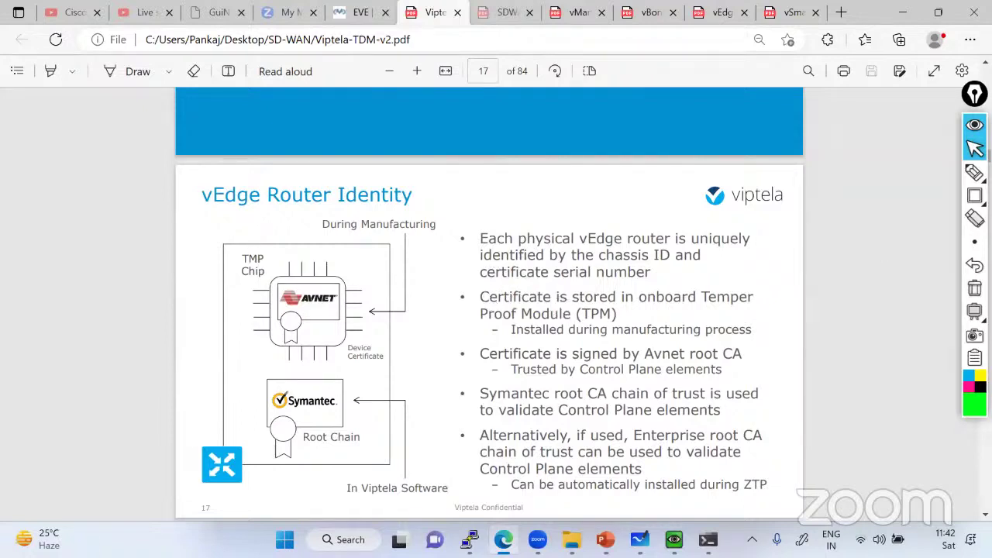
Draw green boxes around TMP Chip, AVNET, vEdge and the Avnet root-CA lines, then return to EVE-NG
click(975, 196)
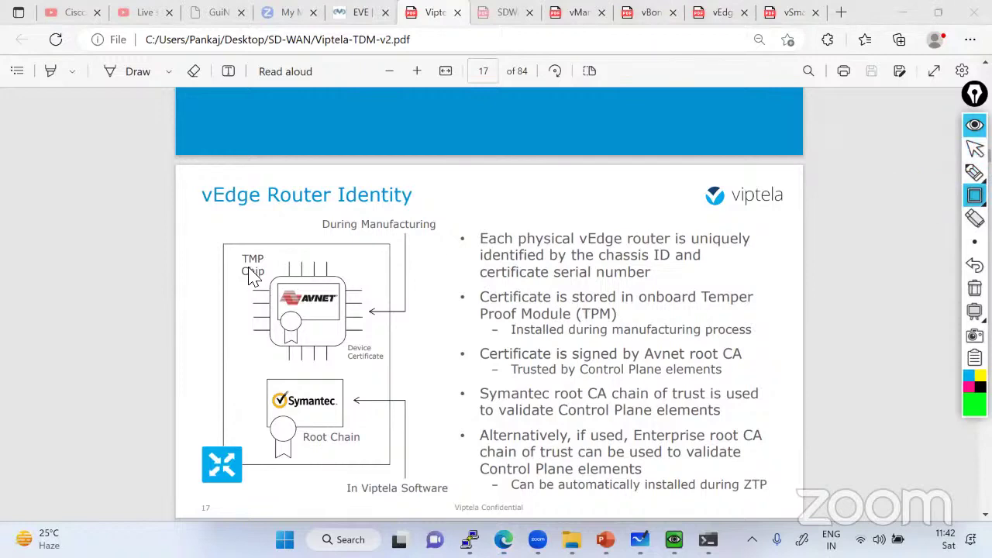
drag(224, 247, 275, 283)
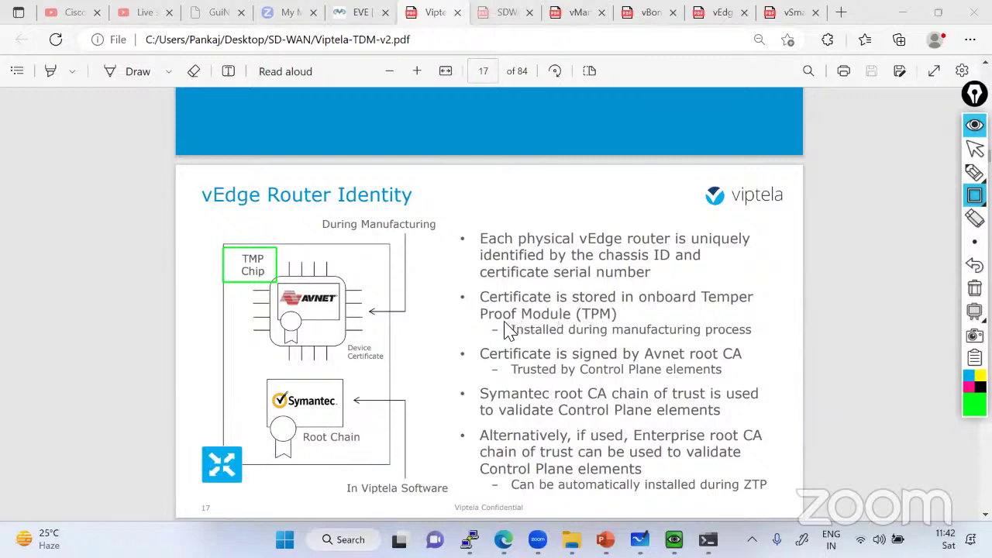
mouse_move(481, 326)
mouse_down()
mouse_move(561, 348)
mouse_move(774, 343)
mouse_move(756, 342)
mouse_up()
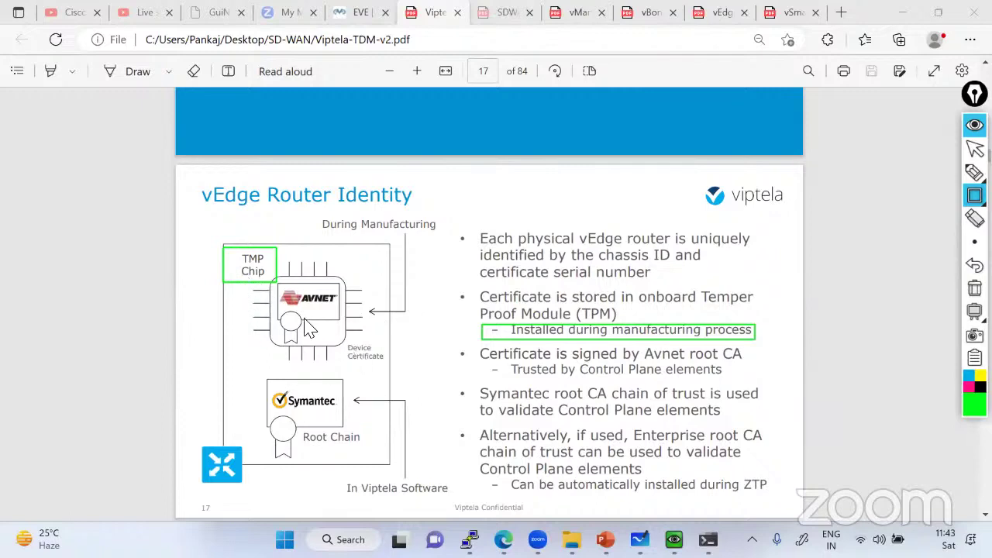
mouse_move(278, 287)
mouse_down()
mouse_move(299, 304)
mouse_move(348, 309)
mouse_up()
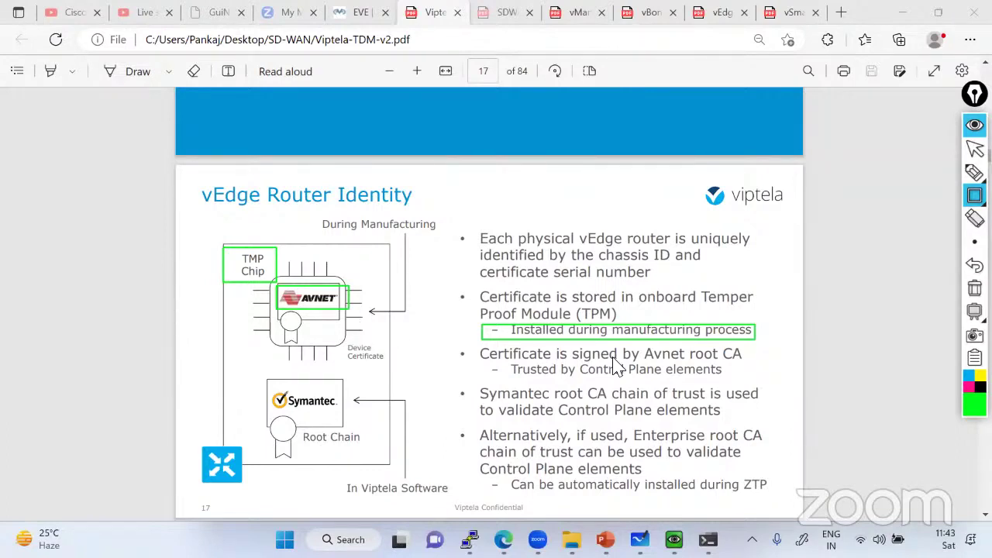
mouse_move(472, 344)
mouse_down()
mouse_move(639, 381)
mouse_move(759, 381)
mouse_up()
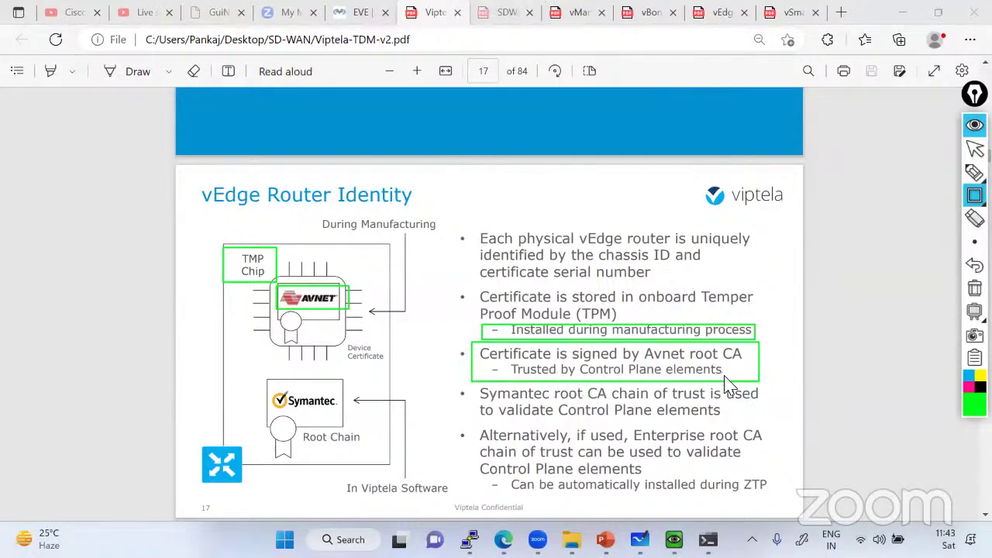
drag(475, 346, 631, 373)
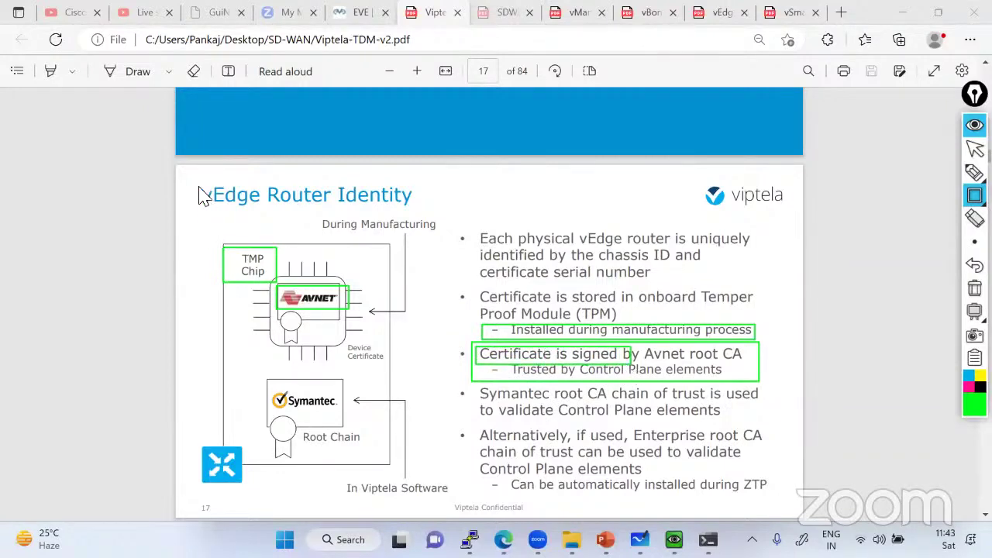
drag(198, 184, 277, 215)
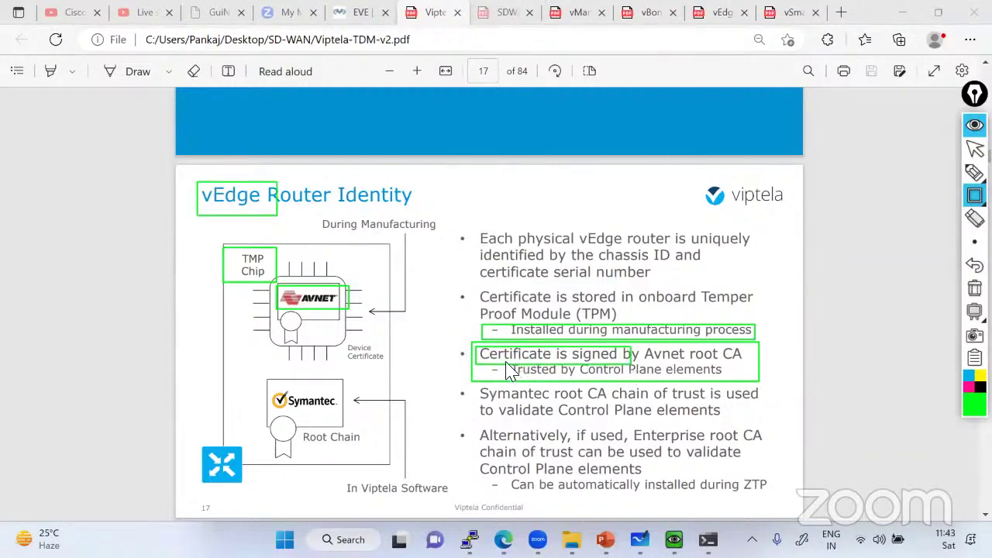
mouse_move(506, 362)
mouse_down()
mouse_move(743, 378)
mouse_move(732, 377)
mouse_up()
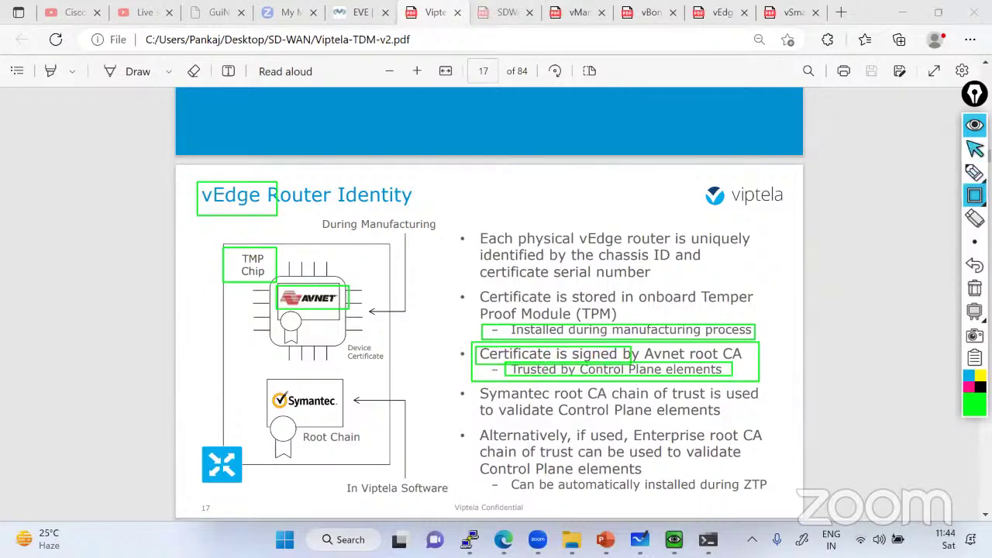
click(975, 149)
click(362, 13)
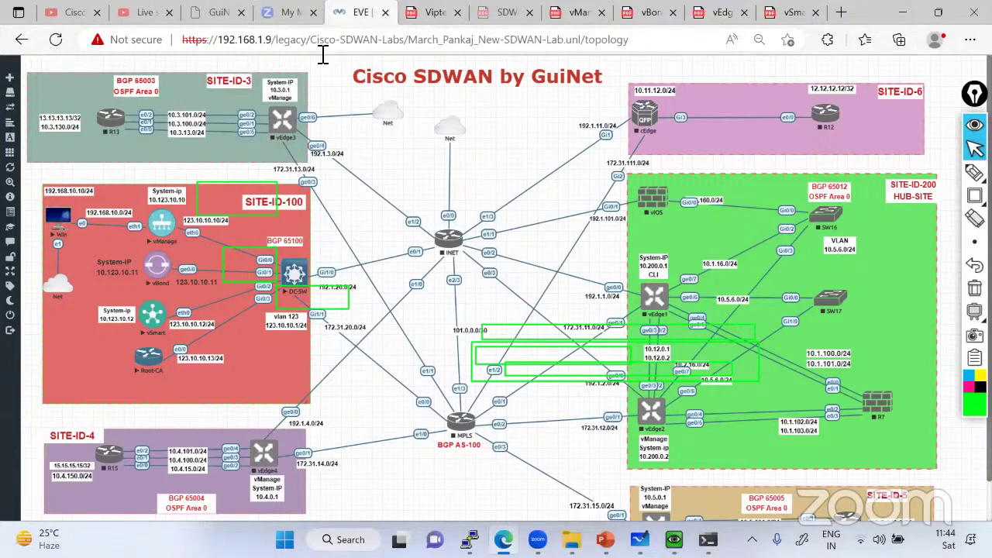
Reopen the Viptela PDF tab and erase every green rectangle on page 17
click(446, 13)
click(975, 288)
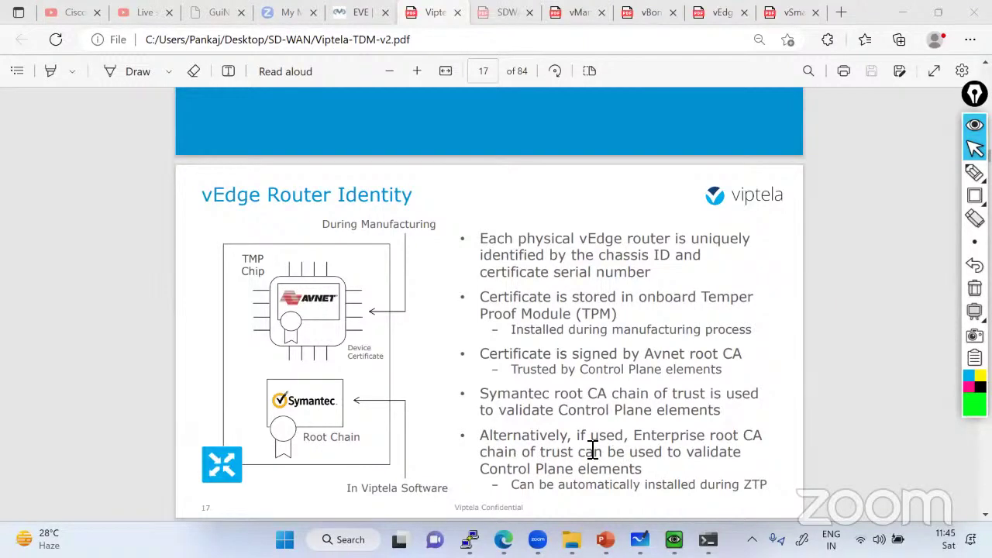
Box the vEdge identity, TPM certificate and Enterprise root CA bullets in green rectangles
mouse_move(974, 197)
click(930, 198)
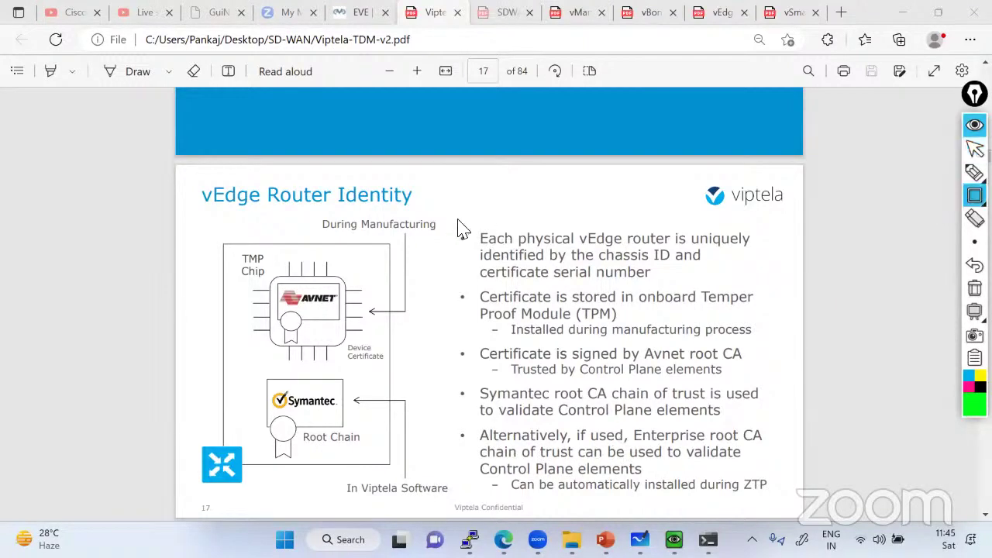
drag(459, 221, 729, 282)
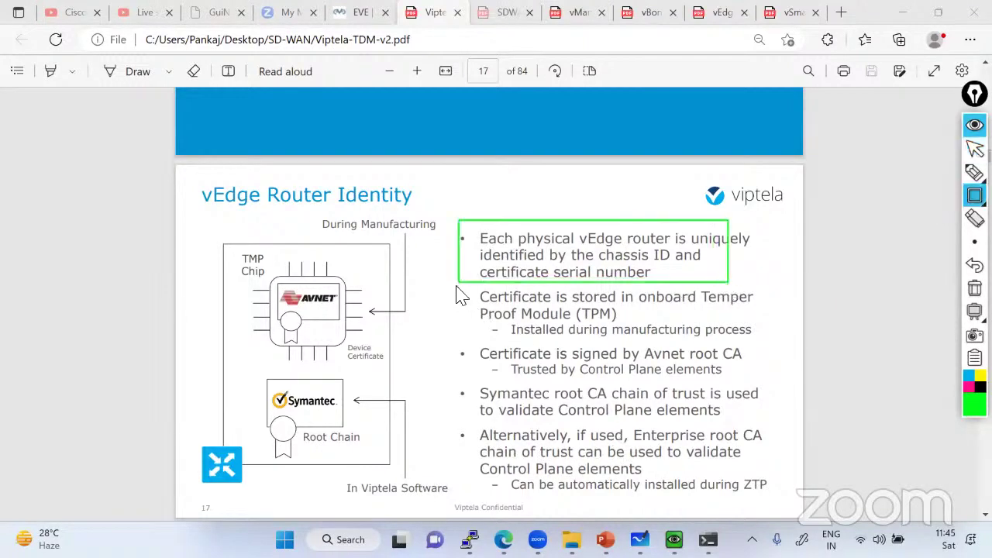
mouse_move(457, 287)
mouse_down()
mouse_move(543, 335)
mouse_move(726, 343)
mouse_up()
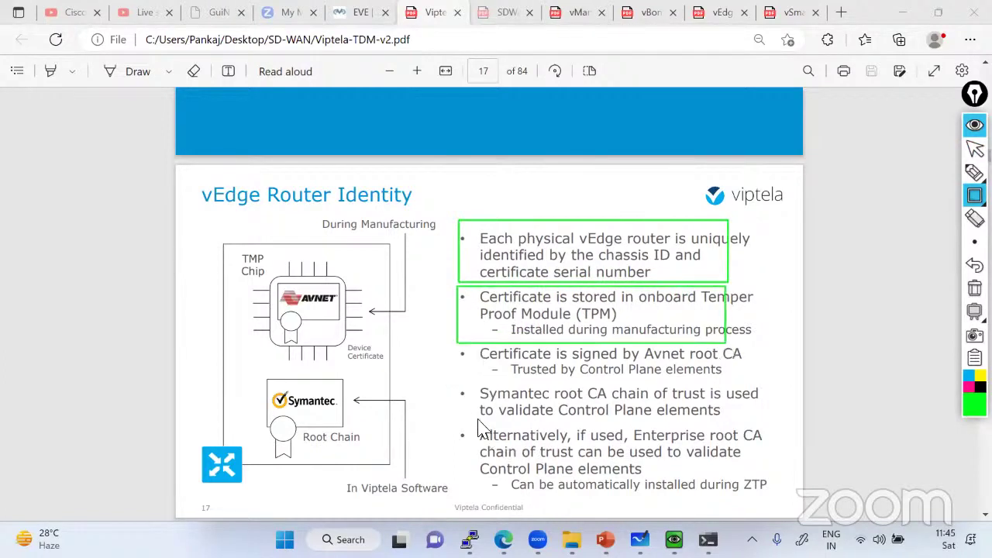
mouse_move(466, 422)
mouse_down()
mouse_move(465, 472)
mouse_move(785, 498)
mouse_move(780, 482)
mouse_move(783, 494)
mouse_up()
Clear the green boxes, return to the arrow pointer, and bring up the EVE lab topology
click(976, 288)
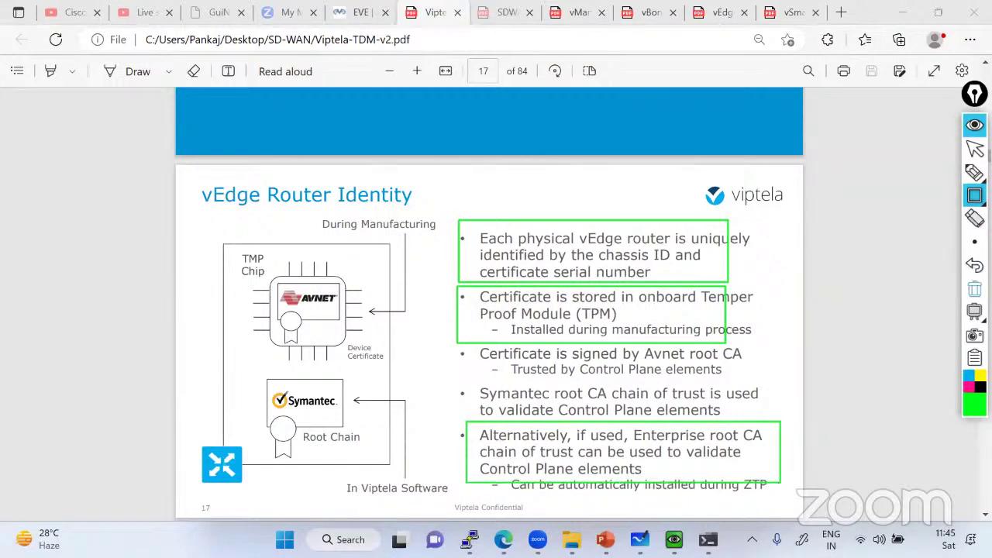
click(976, 148)
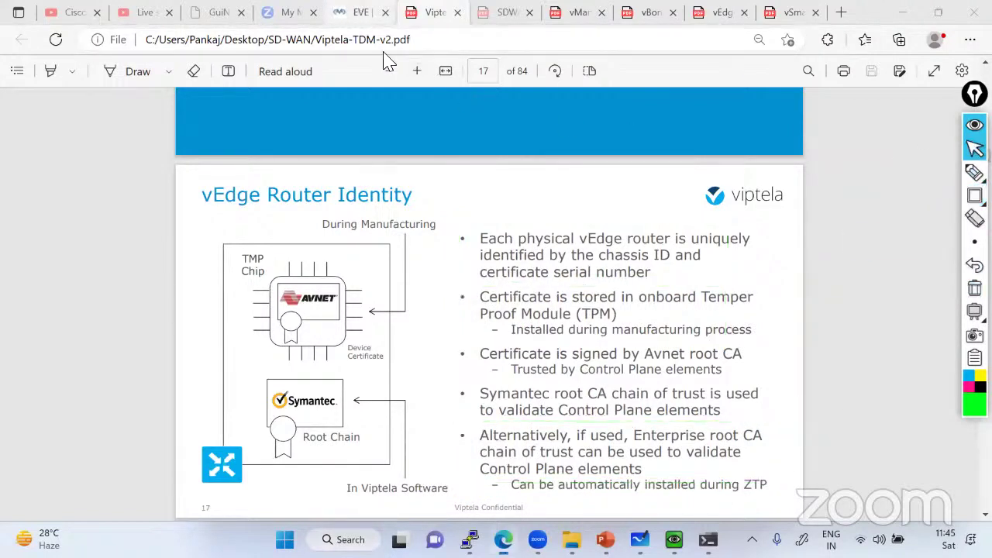
key(ctrl+shift+Tab)
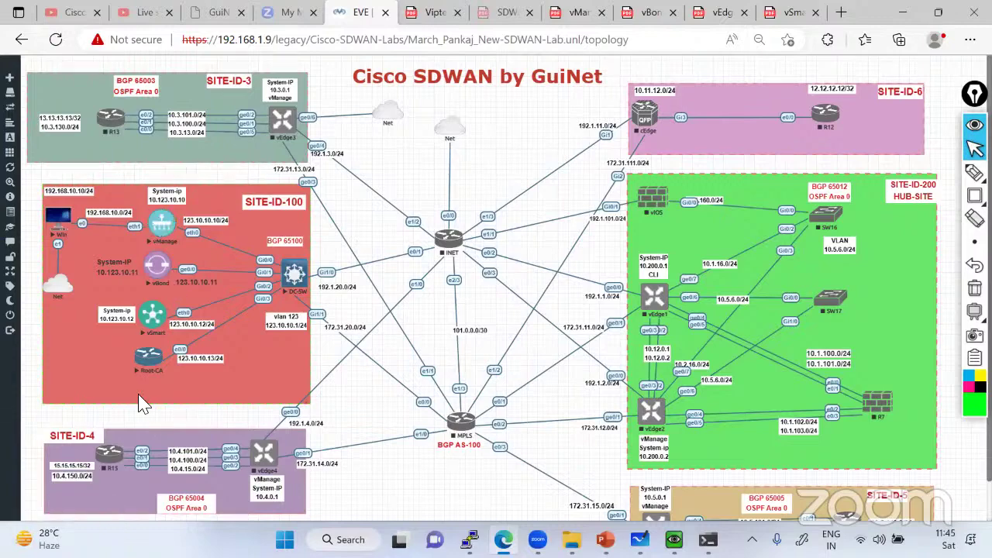
Scroll the Viptela PDF through the identity slides to page 20, then return to the EVE topology
click(434, 14)
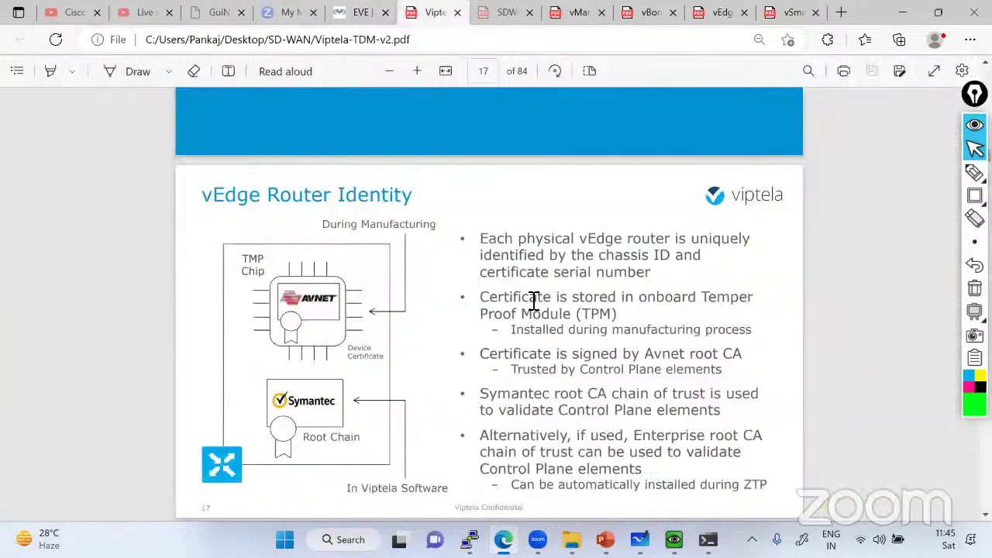
scroll(535, 301, down, 10)
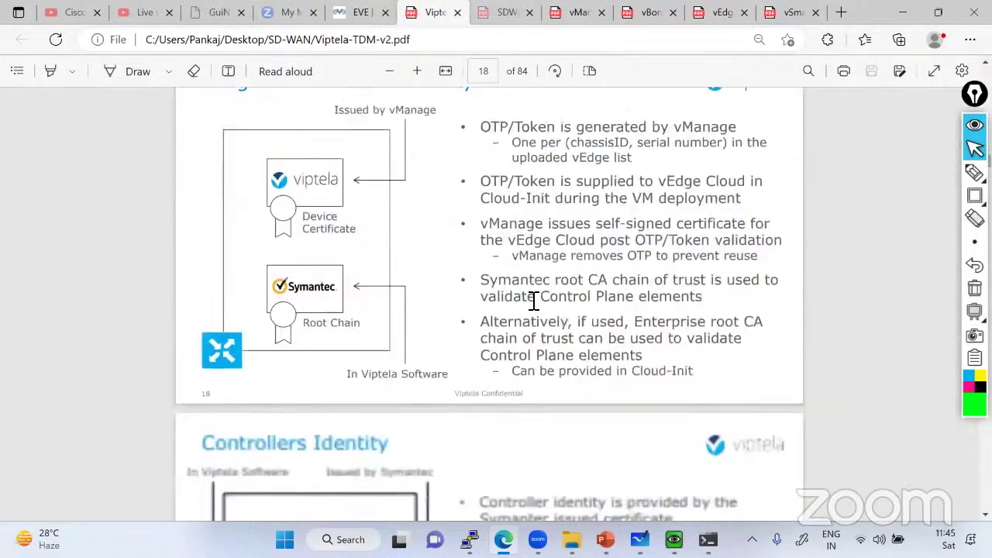
scroll(534, 301, down, 10)
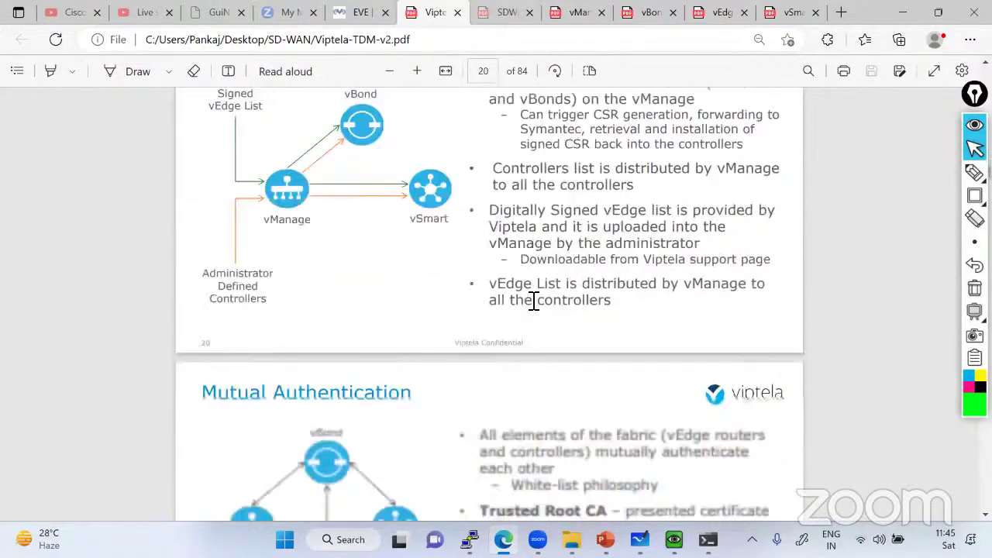
scroll(390, 96, up, 4)
key(ctrl+shift+Tab)
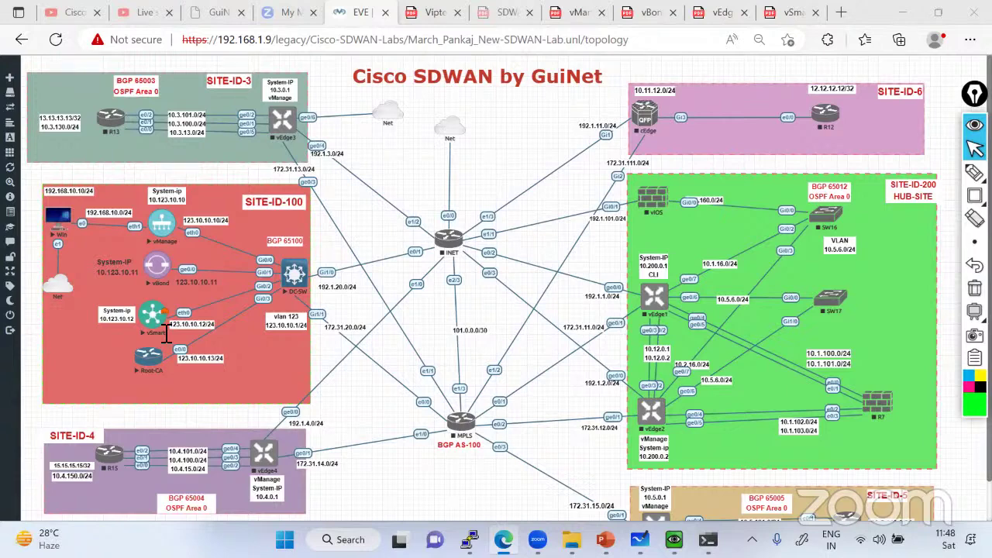
Start freehand pen annotation over the topology and switch the pen colour to yellow
click(975, 172)
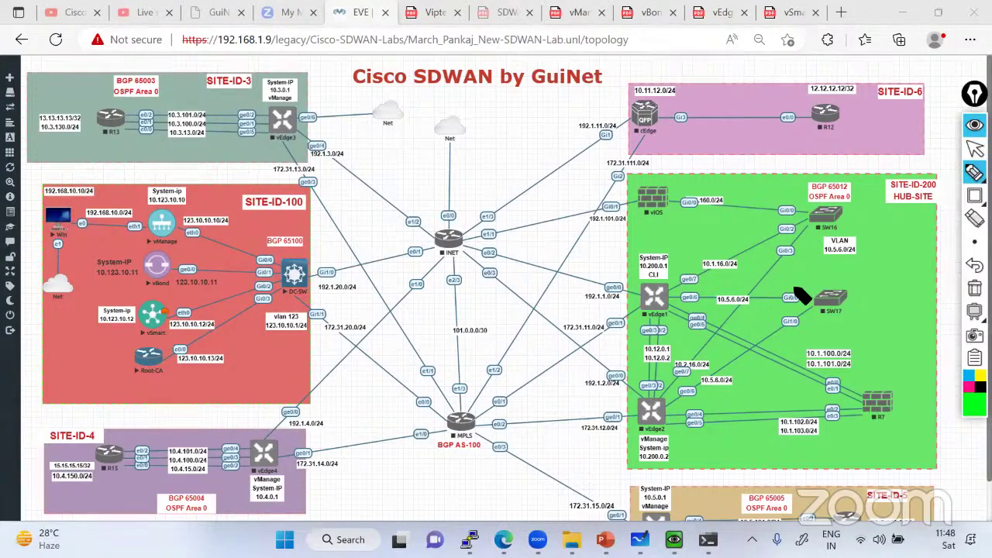
click(976, 149)
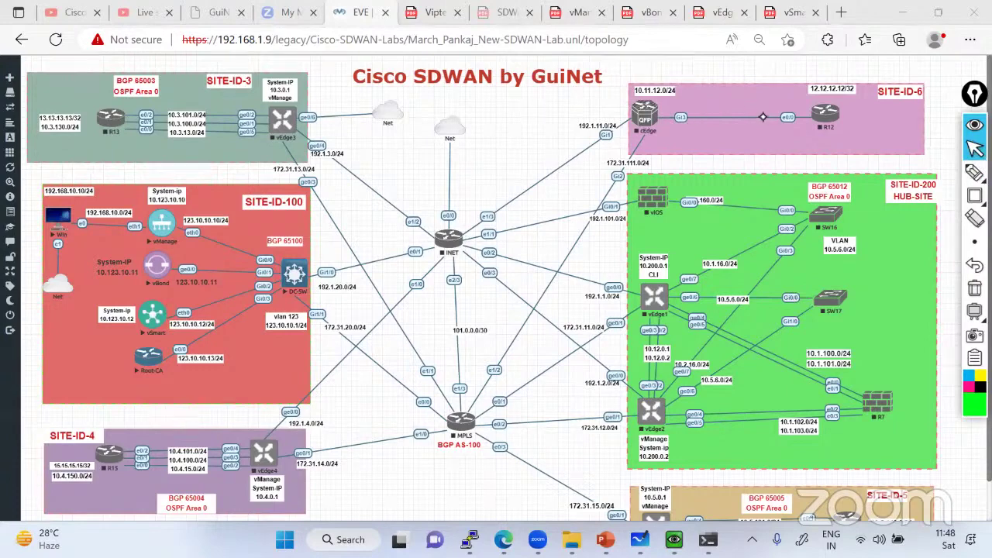
click(975, 172)
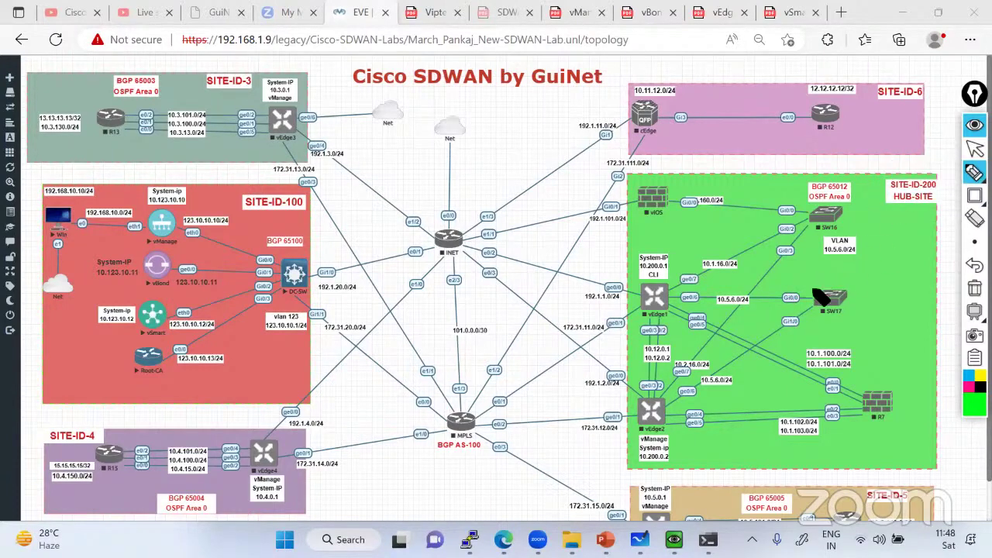
drag(789, 272, 794, 287)
click(975, 358)
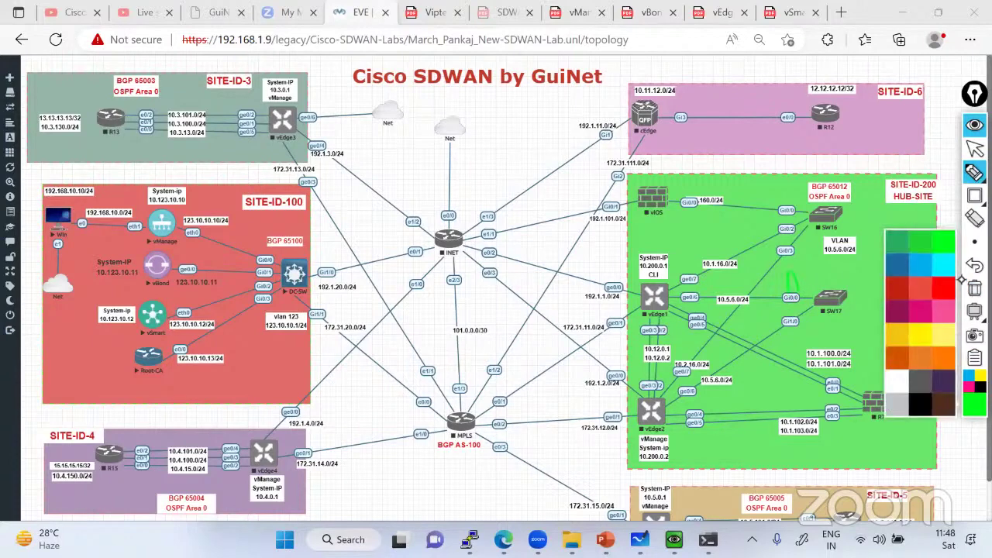
click(947, 333)
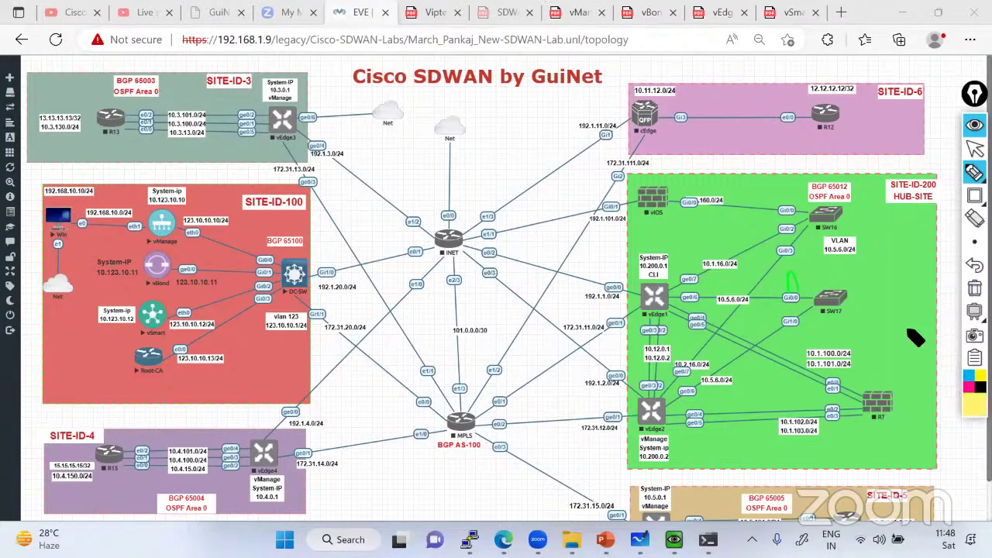
Write RootCA near SW17, circle the controllers and Root-CA links to DC-Sw, then erase it
mouse_move(789, 335)
mouse_down()
mouse_move(785, 344)
mouse_move(801, 342)
mouse_move(822, 320)
mouse_up()
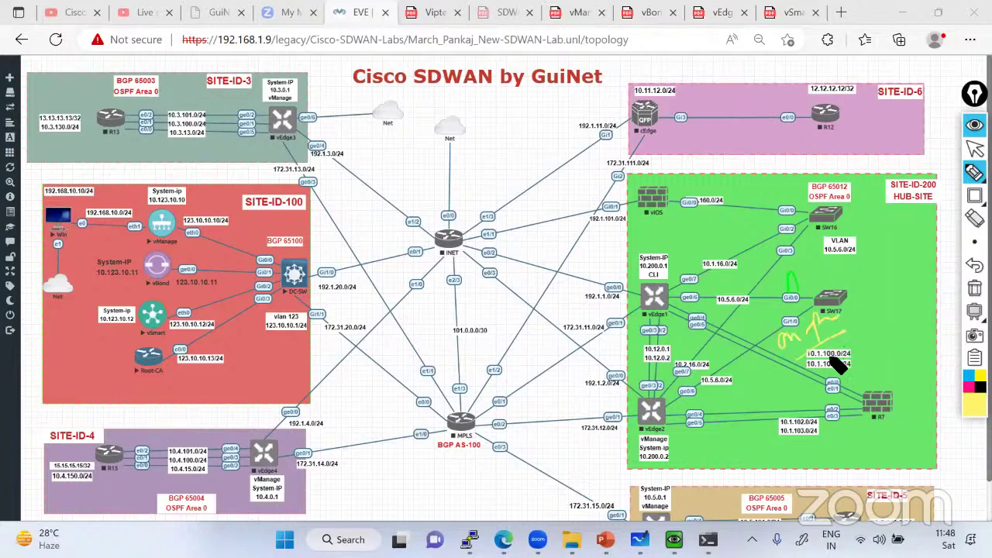
mouse_move(852, 363)
mouse_down()
mouse_move(898, 358)
mouse_move(911, 340)
mouse_up()
mouse_move(849, 297)
mouse_down()
mouse_move(909, 288)
mouse_move(904, 279)
mouse_move(923, 266)
mouse_up()
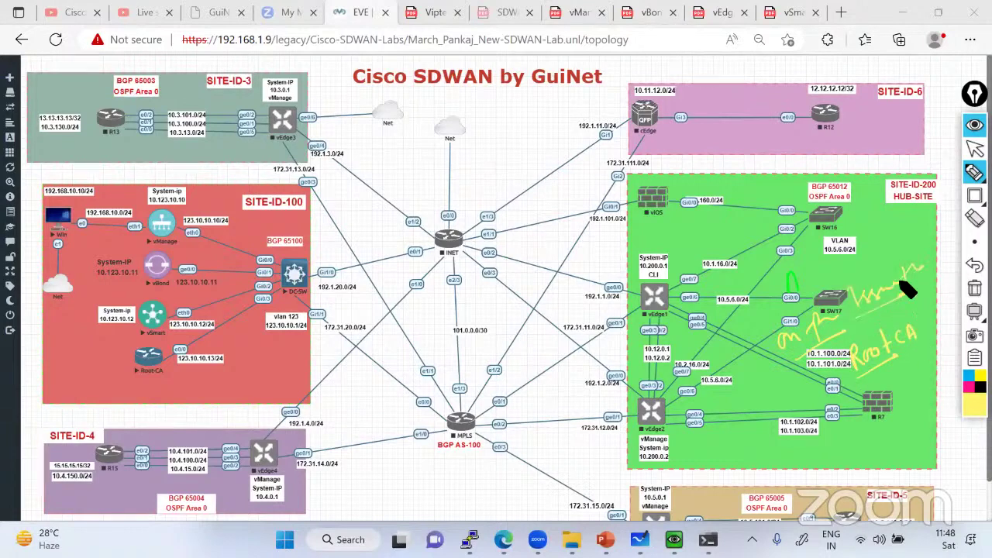
drag(166, 309, 163, 310)
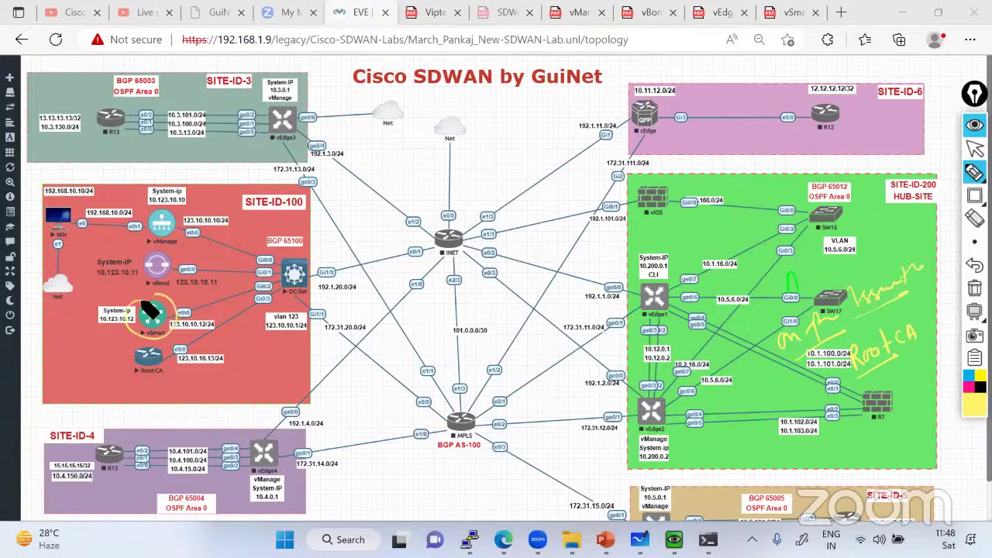
mouse_move(171, 257)
mouse_down()
mouse_move(192, 275)
mouse_move(164, 211)
mouse_move(225, 260)
mouse_move(203, 310)
mouse_up()
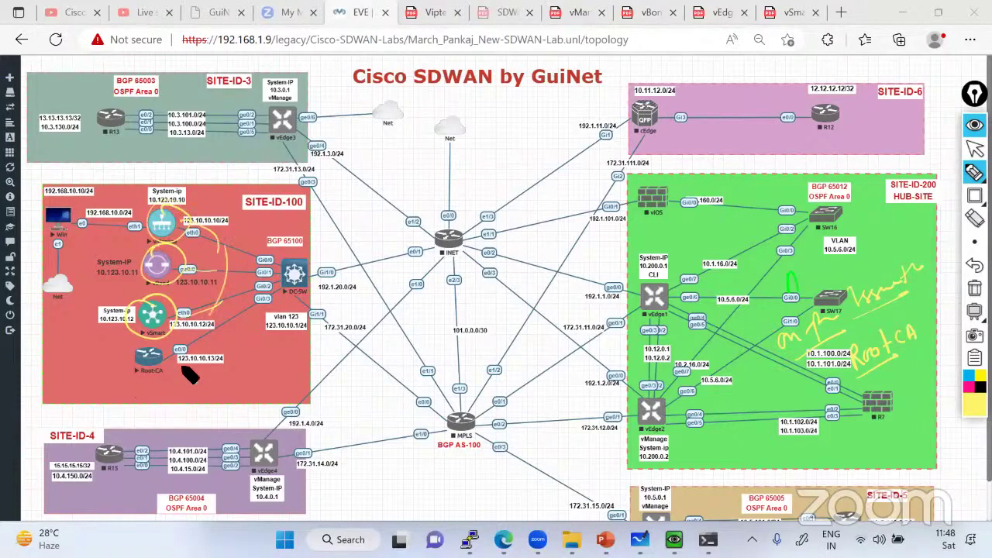
mouse_move(159, 343)
mouse_down()
mouse_move(166, 371)
mouse_move(259, 289)
mouse_move(186, 310)
mouse_up()
mouse_move(250, 312)
mouse_down()
mouse_move(204, 290)
mouse_move(225, 233)
mouse_up()
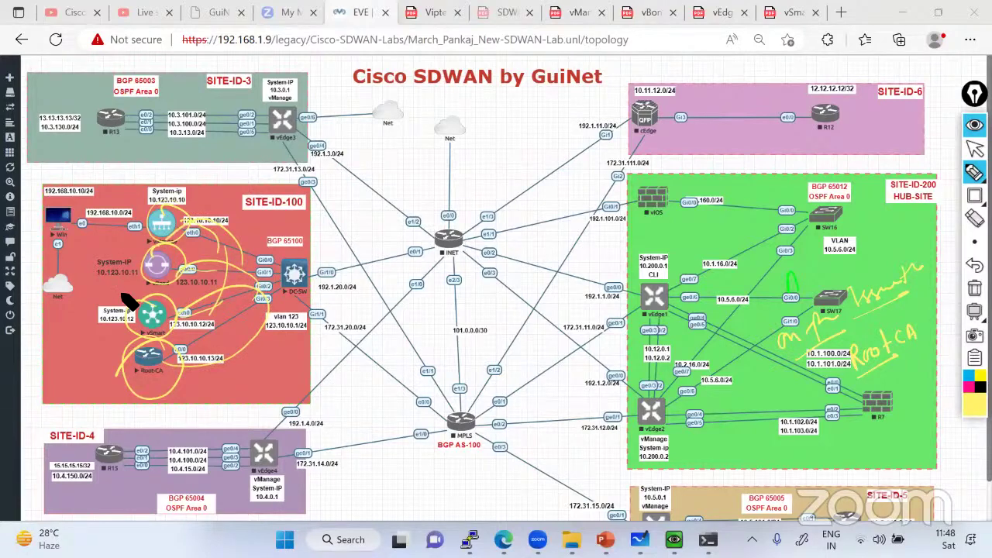
click(975, 288)
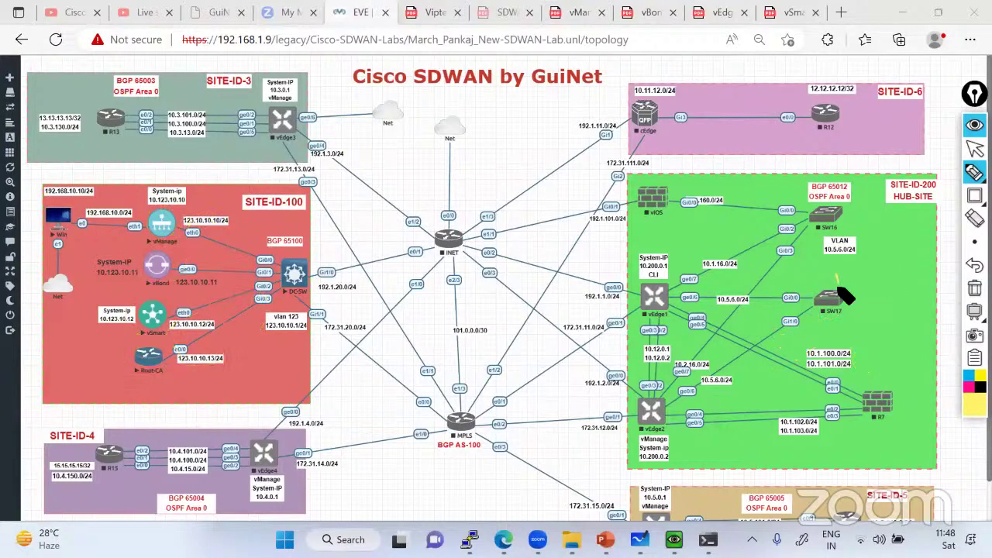
Sketch the Root ca → Cert → FTP flow toward vManage in yellow, then clear it
mouse_move(839, 283)
mouse_down()
mouse_move(848, 291)
mouse_move(928, 265)
mouse_up()
drag(855, 307, 859, 324)
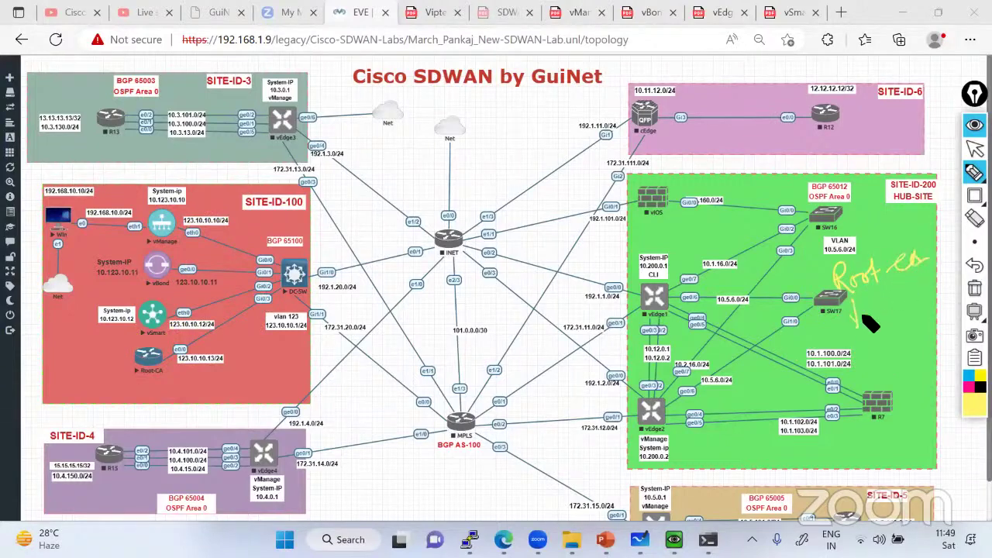
mouse_move(882, 288)
mouse_down()
mouse_move(884, 316)
mouse_move(893, 306)
mouse_up()
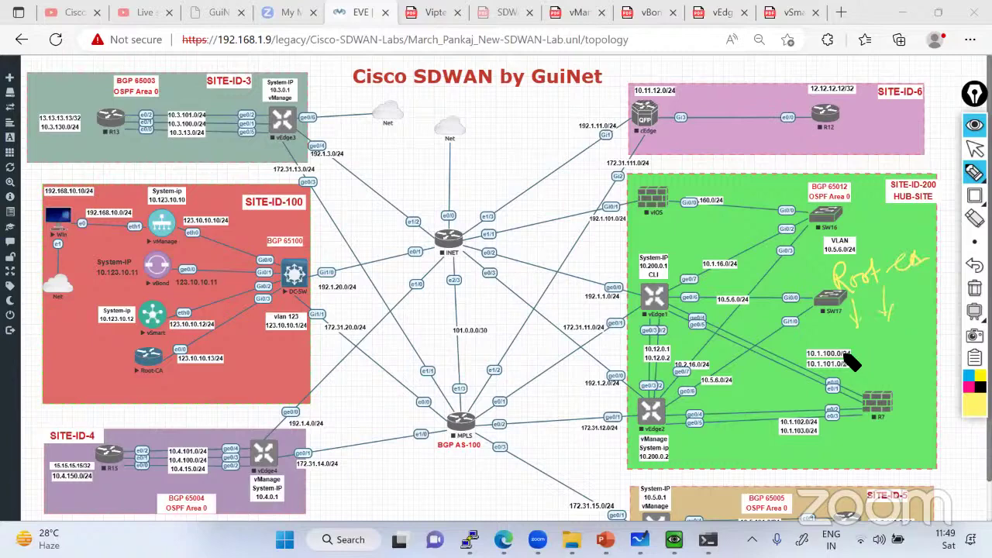
mouse_move(845, 346)
mouse_down()
mouse_move(861, 354)
mouse_move(898, 341)
mouse_up()
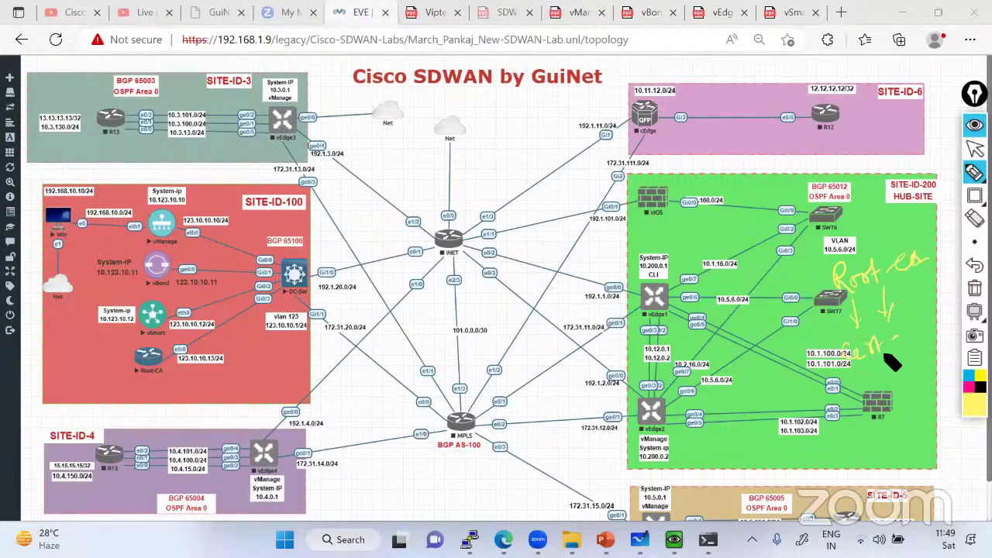
drag(861, 371, 882, 403)
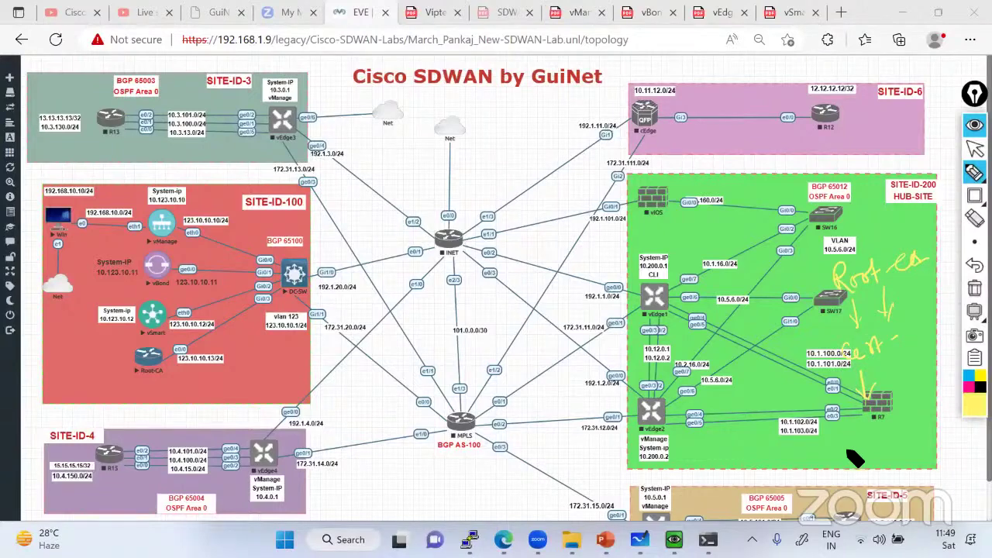
mouse_move(842, 448)
mouse_down()
mouse_move(871, 427)
mouse_move(890, 435)
mouse_move(797, 470)
mouse_up()
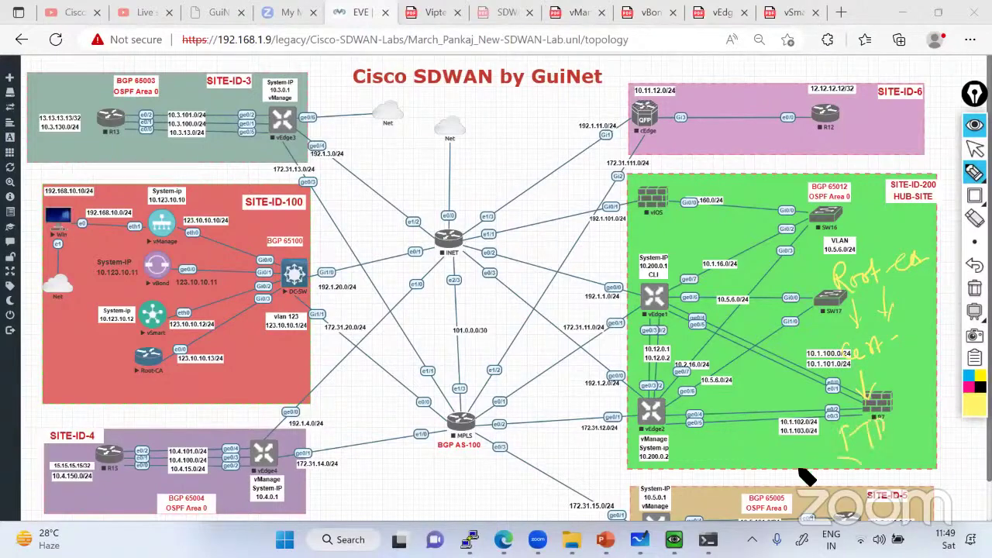
mouse_move(721, 468)
mouse_down()
mouse_move(712, 459)
mouse_move(736, 444)
mouse_move(765, 458)
mouse_move(842, 449)
mouse_move(868, 457)
mouse_move(856, 376)
mouse_move(851, 410)
mouse_move(839, 416)
mouse_up()
mouse_move(163, 388)
mouse_down()
mouse_move(186, 221)
mouse_move(245, 211)
mouse_move(285, 189)
mouse_up()
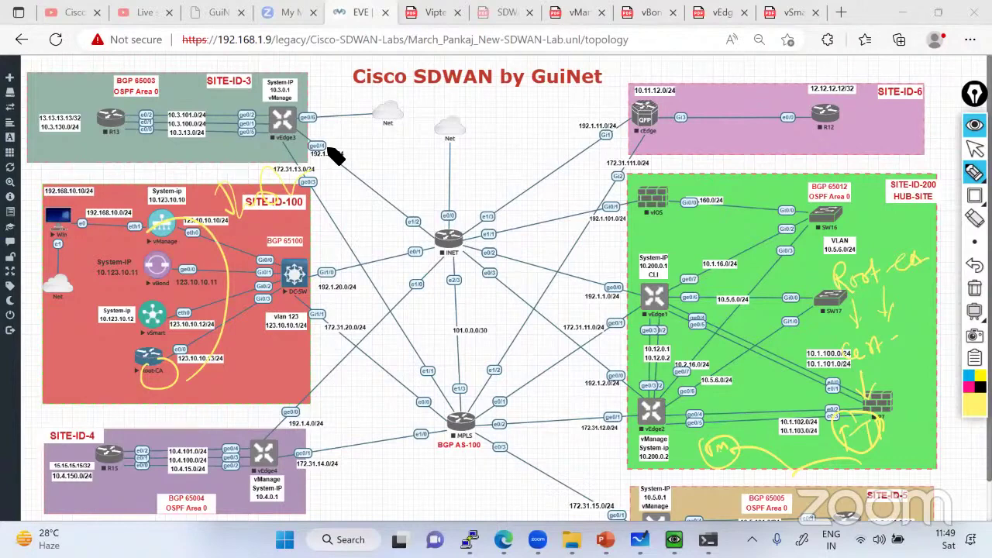
click(974, 287)
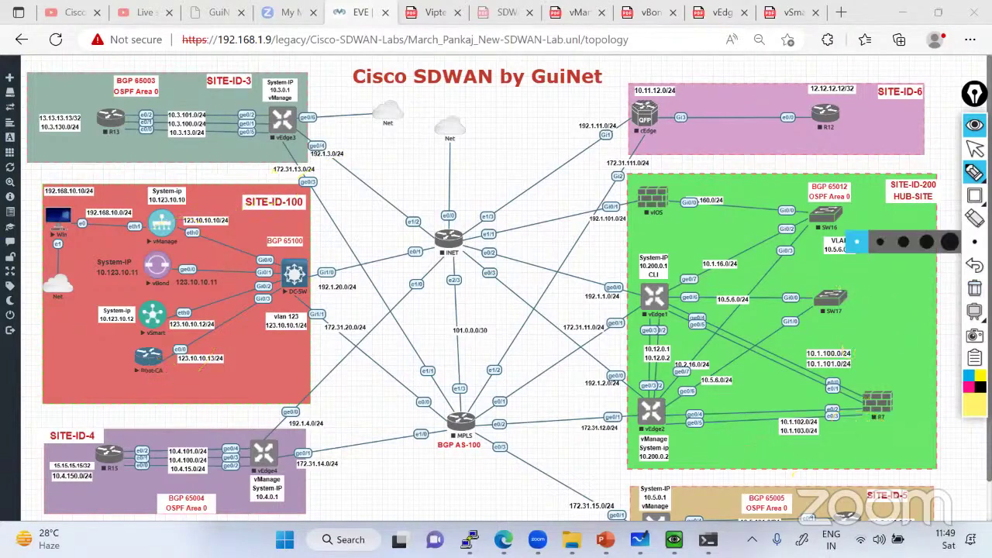
click(975, 149)
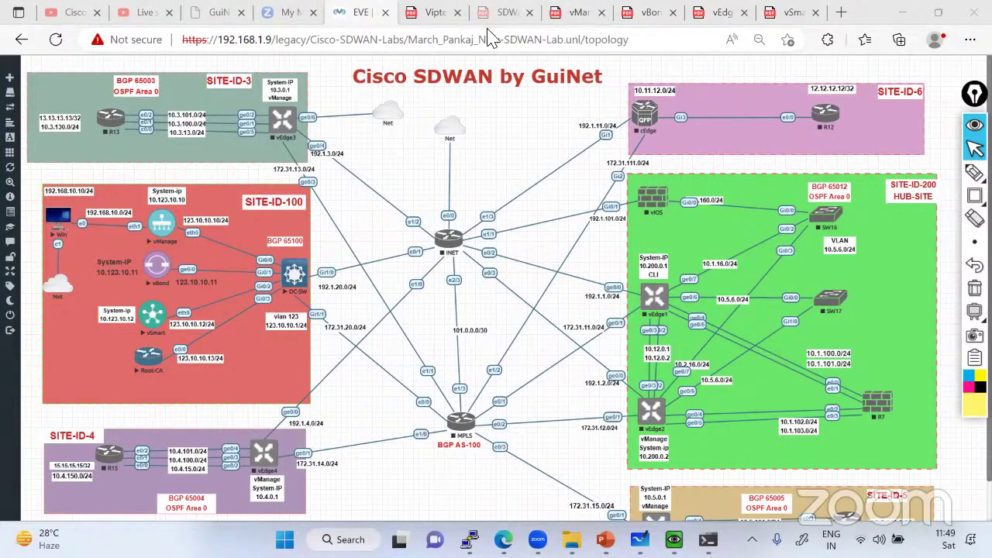
Flip to the Viptela PDF tab and back to the EVE lab topology tab
click(434, 17)
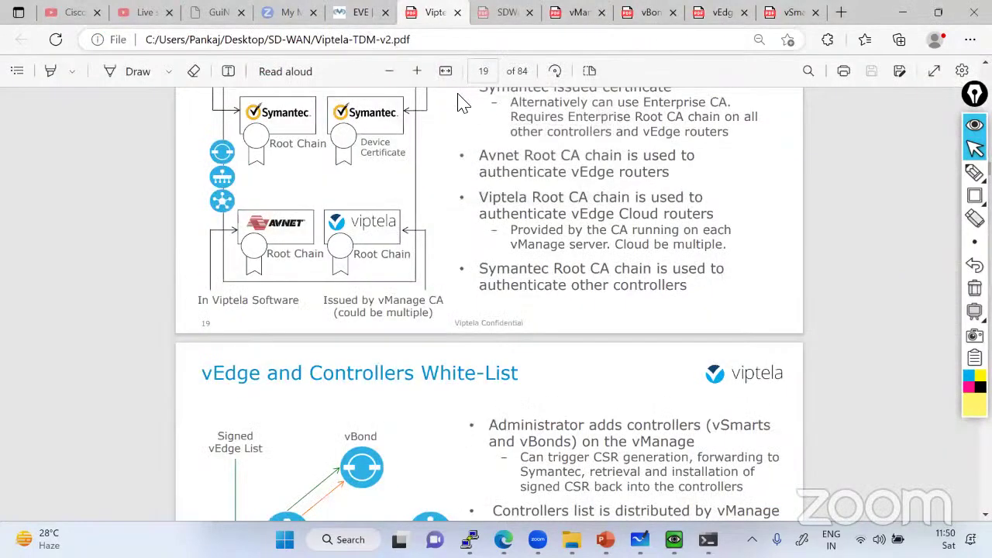
click(366, 15)
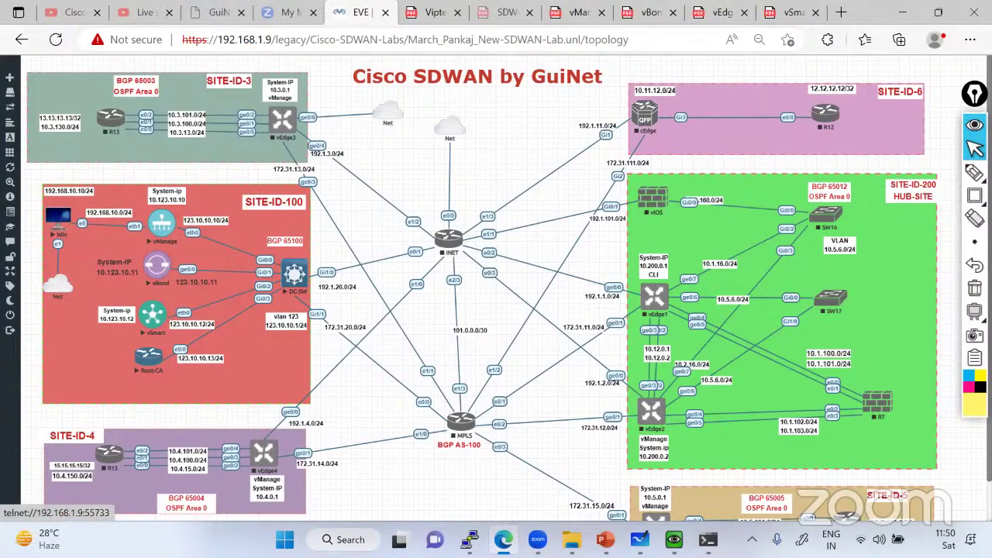
In vManage, go to Administration > Settings and click Edit on Organization Name
key(alt+Tab)
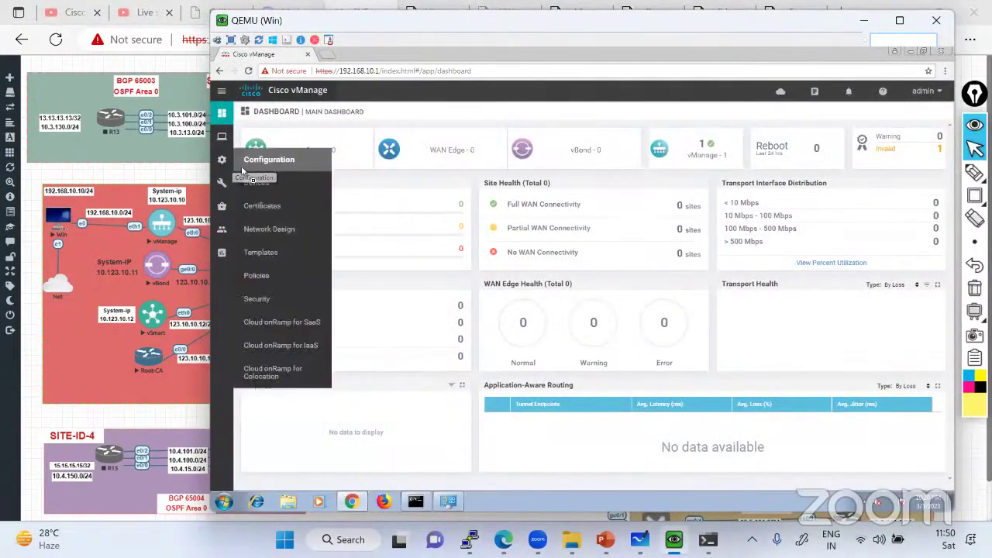
mouse_move(221, 179)
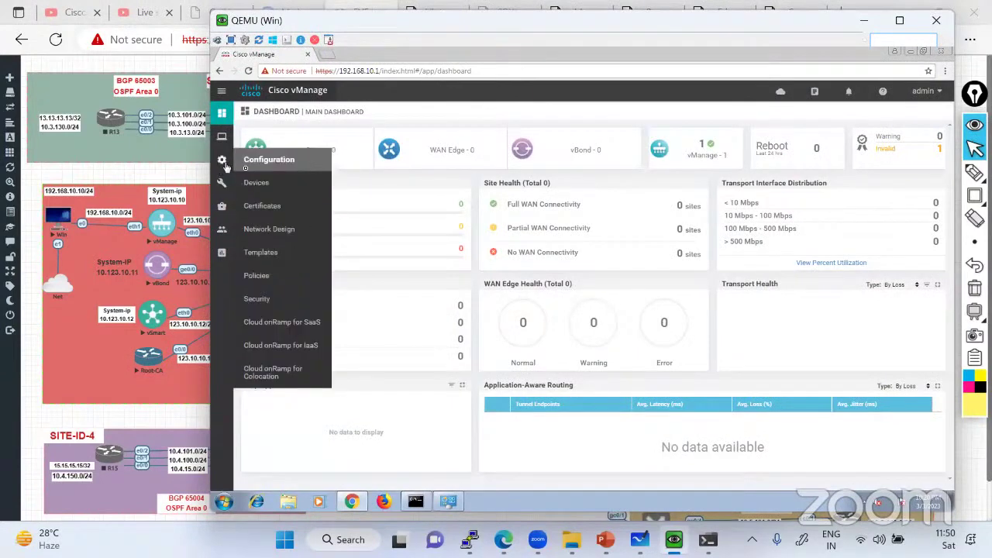
mouse_move(221, 227)
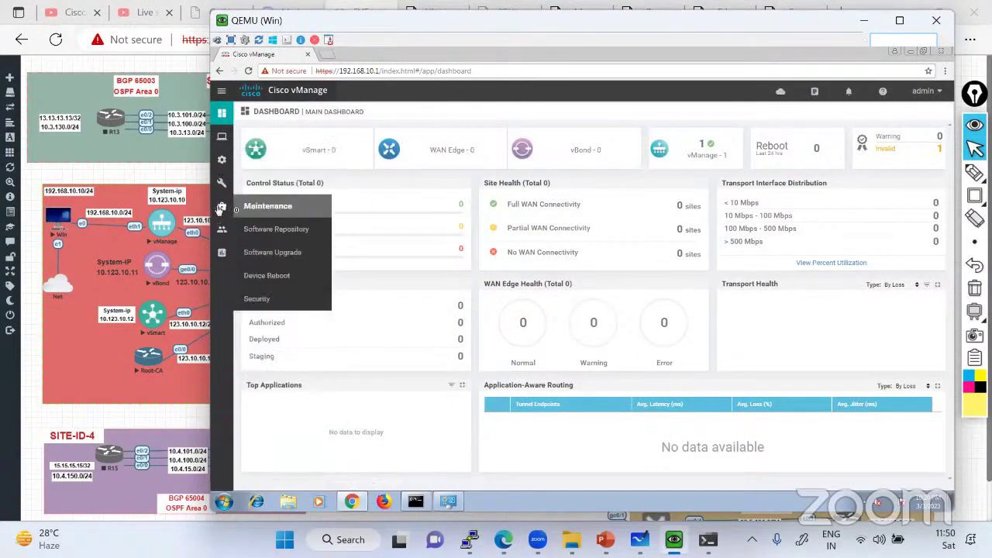
click(257, 253)
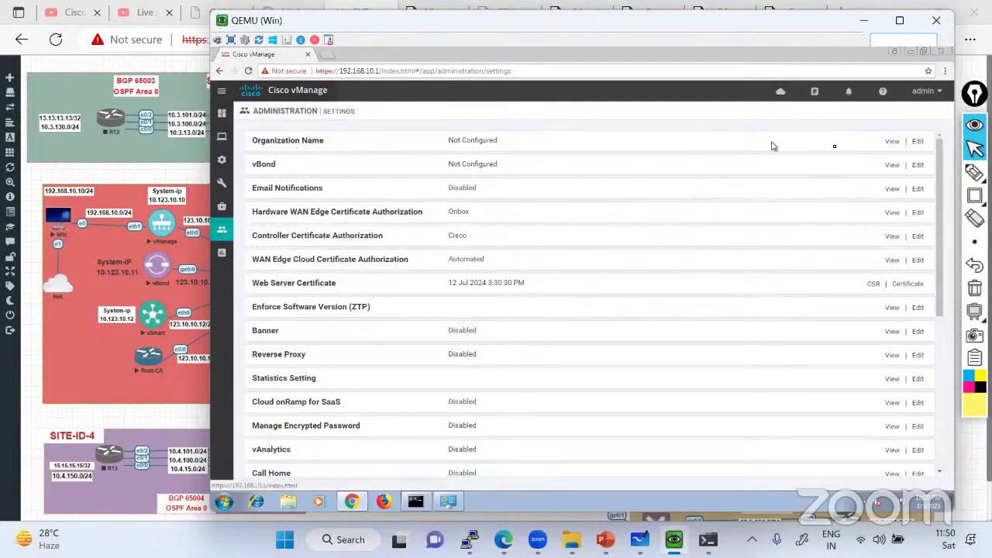
click(918, 143)
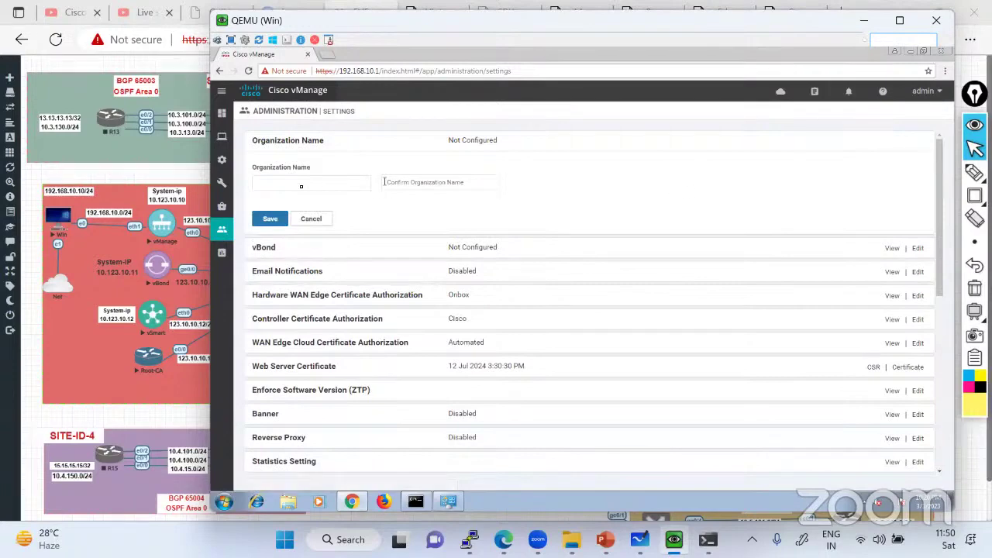
click(174, 183)
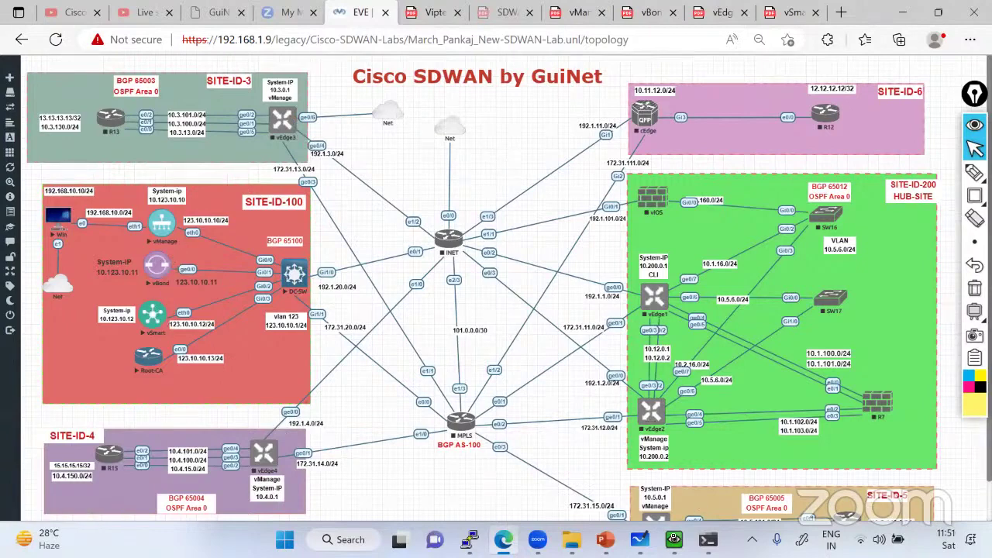
Enter lab as the organization name and in the confirm field
click(674, 539)
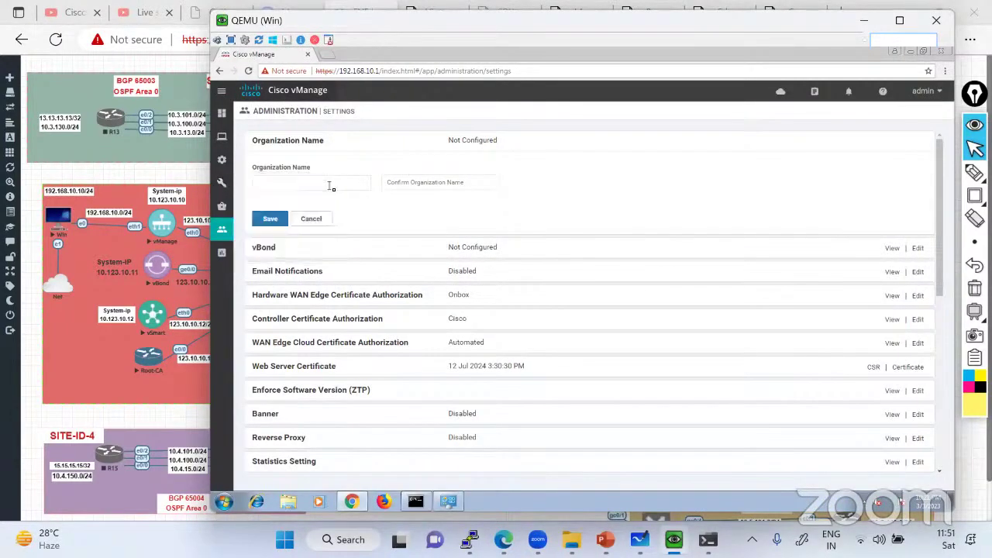
click(329, 186)
text(lan)
key(BackSpace)
click(434, 184)
text(lab)
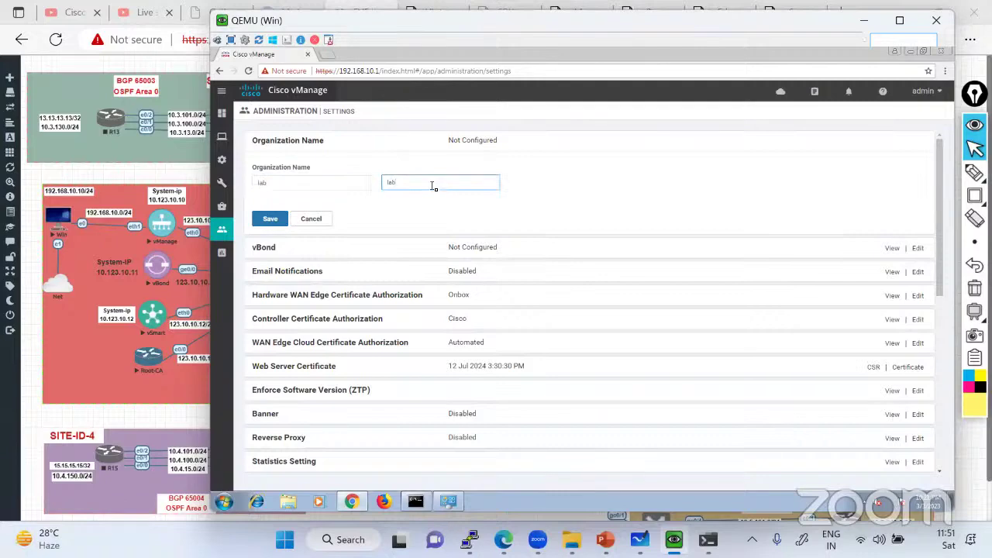
Replace the mismatched organization name entry with lab and save the setting
double_click(289, 184)
key(BackSpace)
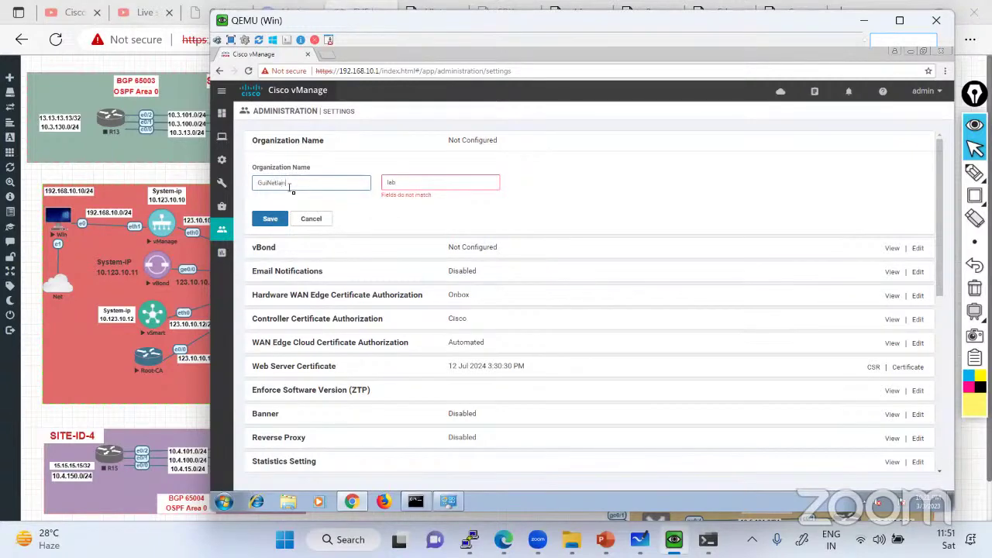
double_click(289, 184)
key(BackSpace)
text(lab)
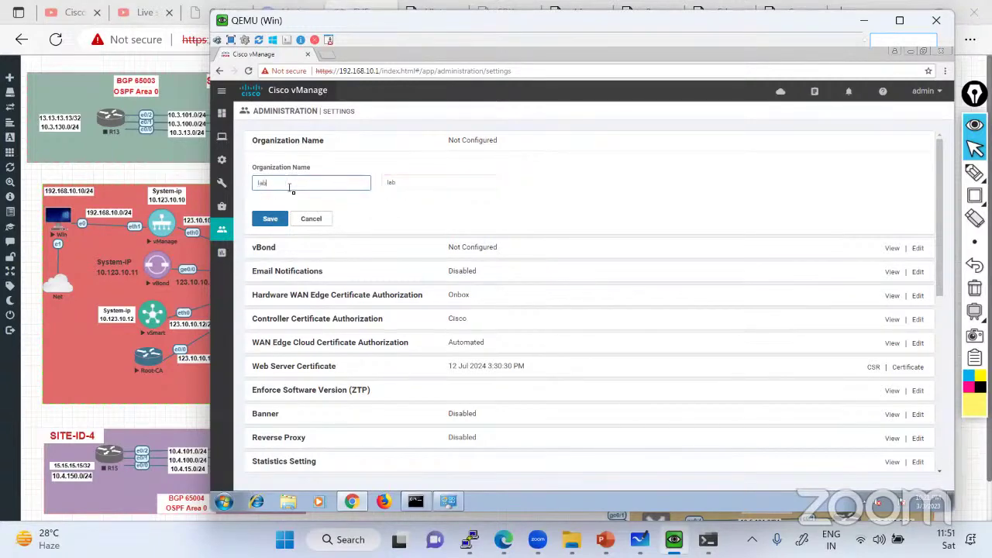
click(407, 182)
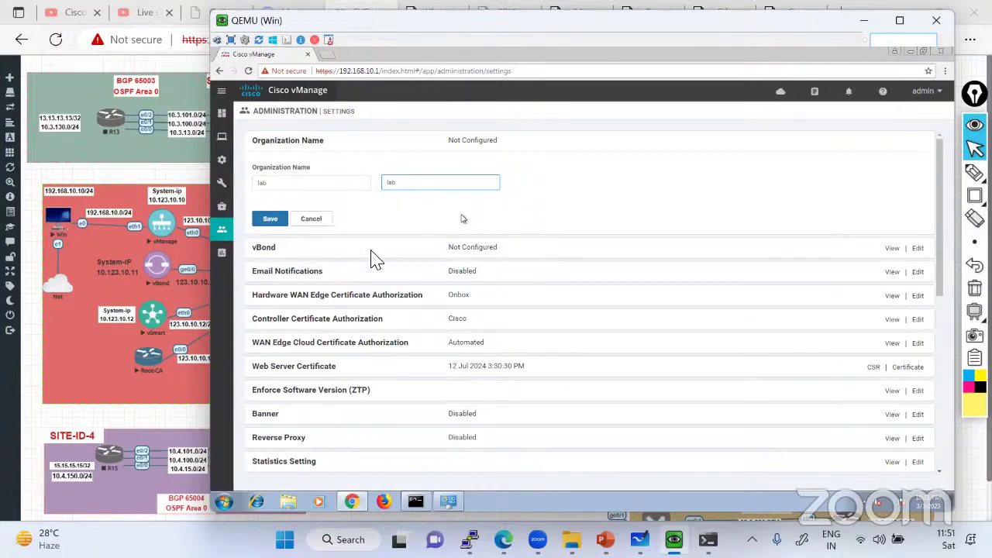
click(270, 219)
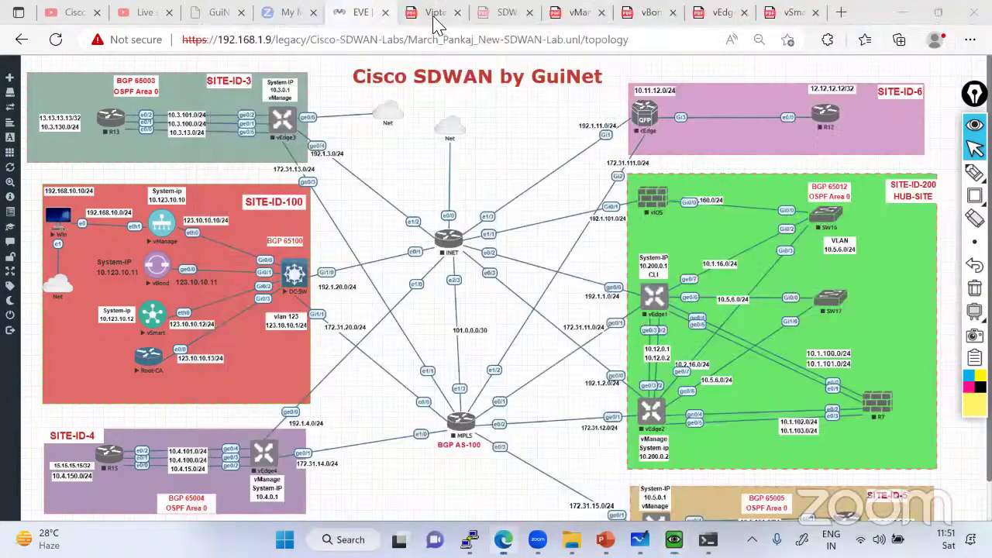
Scroll the vManage_Config_Lab_Guide PDF to page 2's Administration Settings screenshots, then return to vManage
click(578, 12)
scroll(484, 265, down, 15)
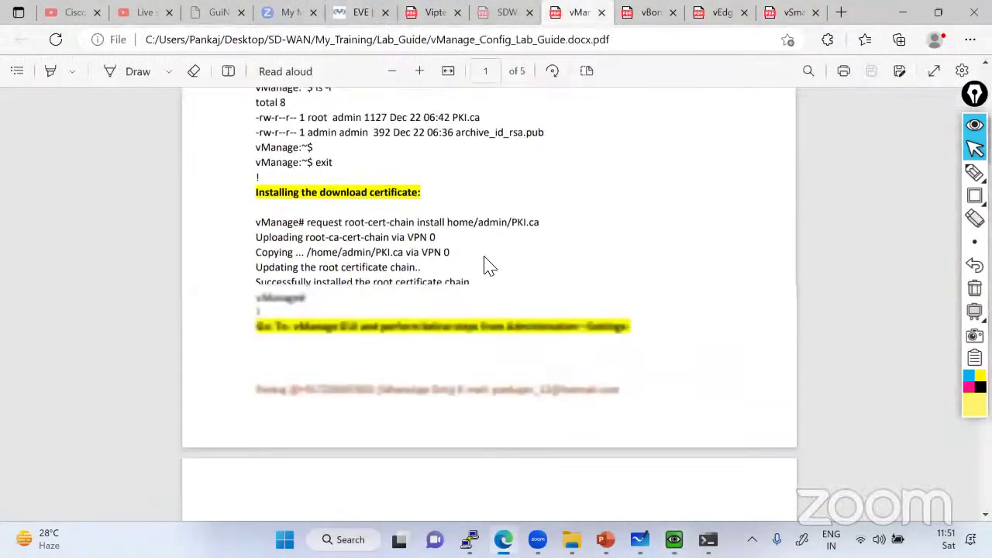
scroll(486, 266, down, 4)
scroll(405, 277, up, 12)
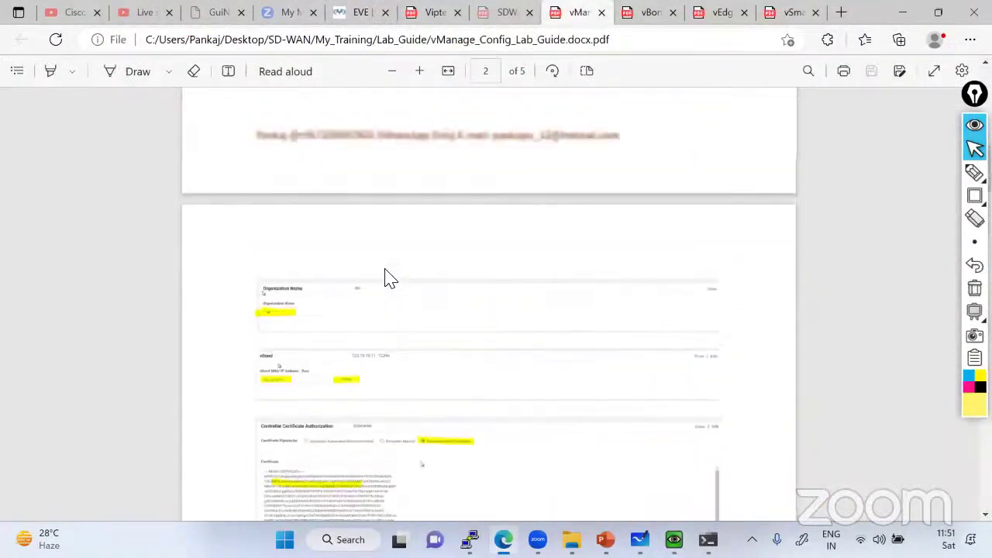
scroll(385, 275, up, 3)
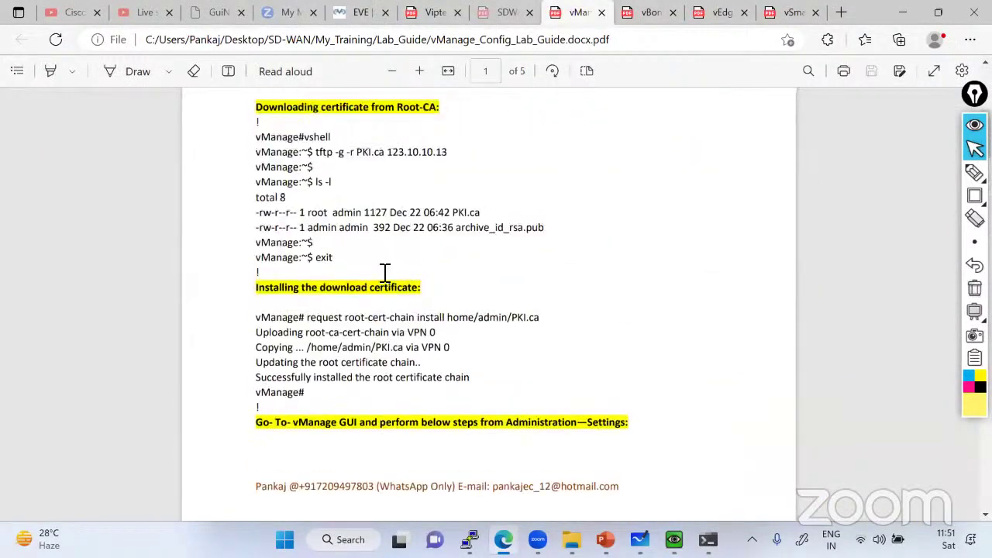
scroll(507, 399, down, 4)
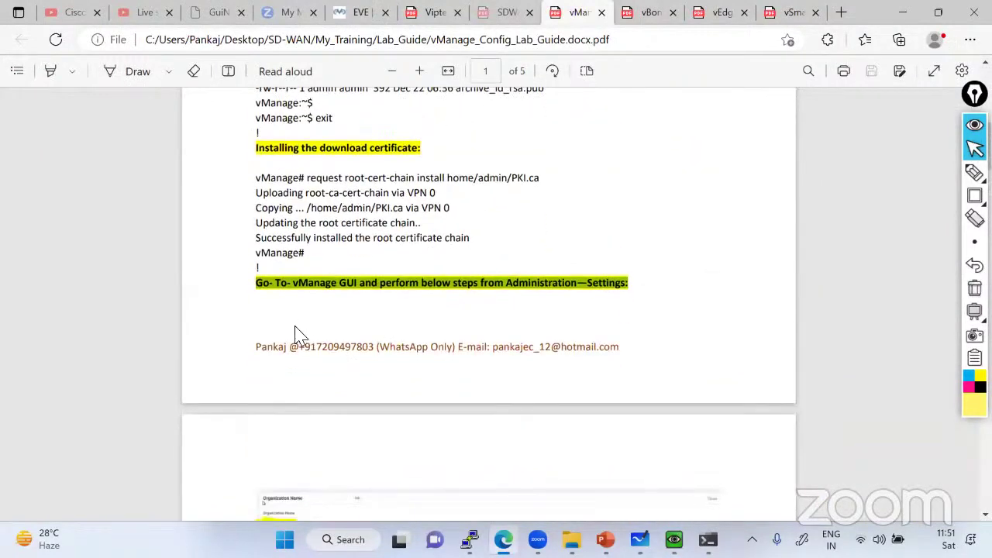
scroll(261, 297, up, 1)
scroll(264, 297, up, 10)
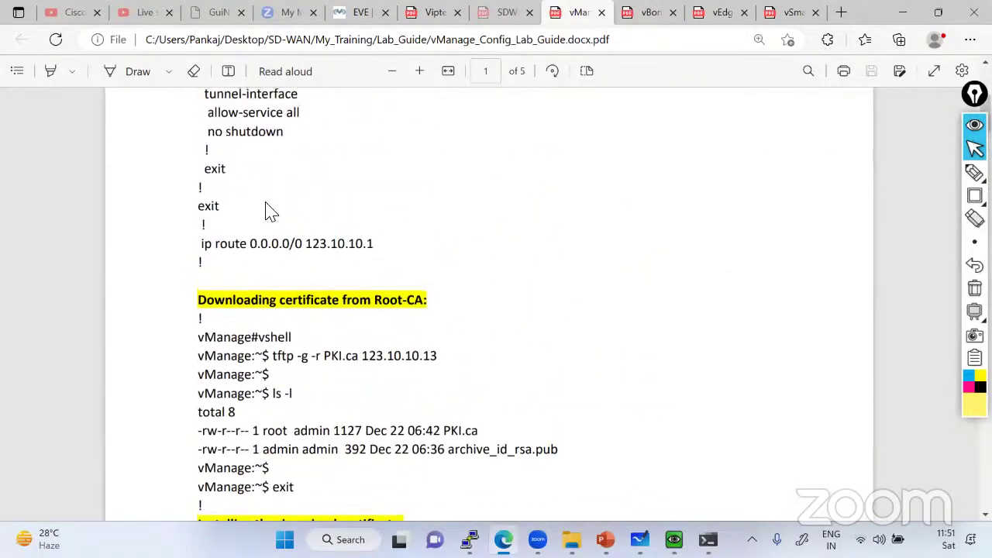
scroll(288, 337, down, 4)
scroll(298, 388, down, 3)
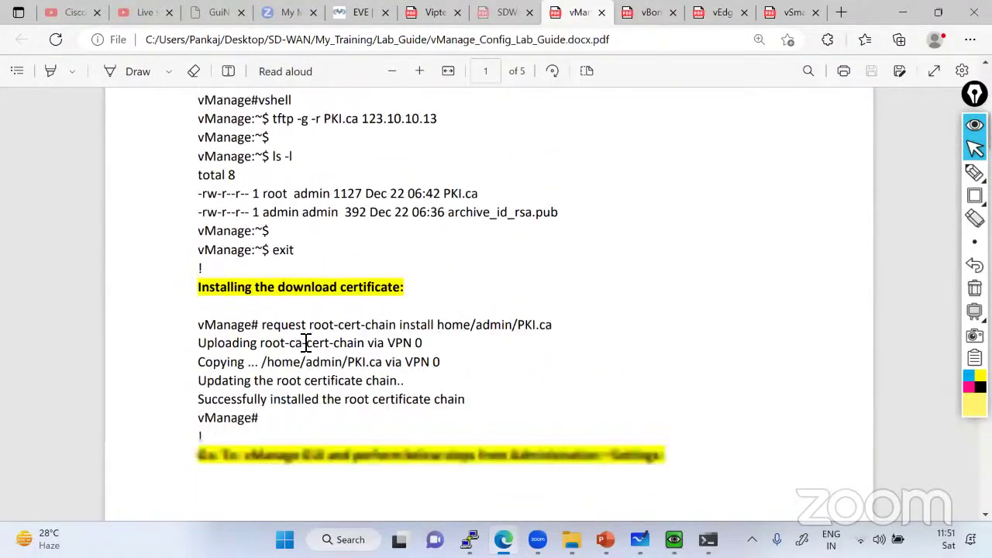
scroll(322, 325, down, 5)
scroll(273, 190, up, 4)
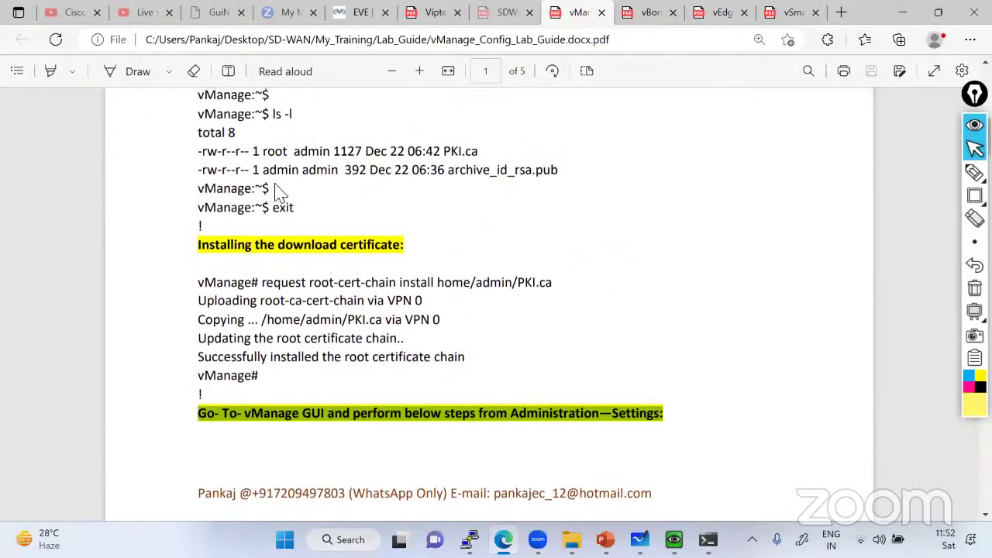
scroll(326, 280, down, 2)
scroll(504, 349, down, 4)
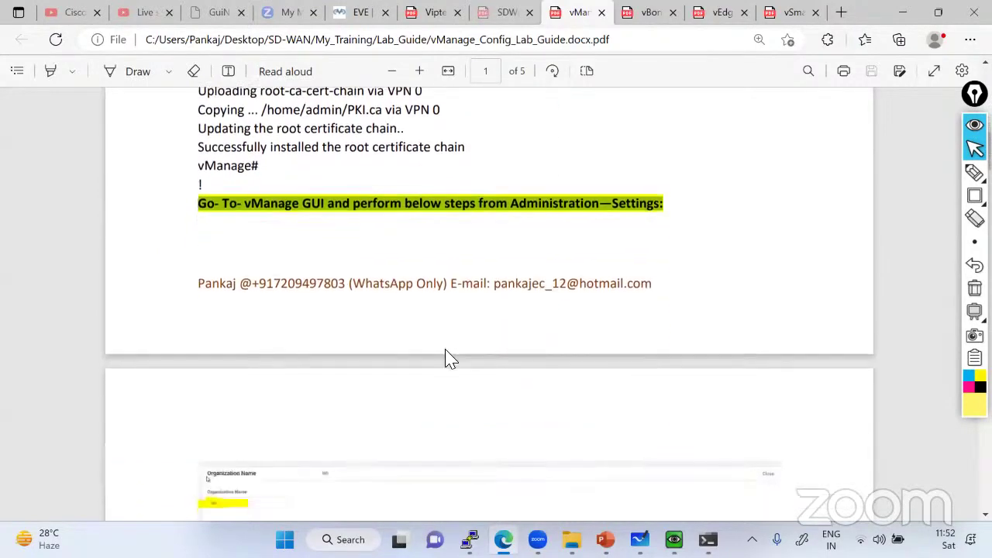
scroll(224, 324, down, 5)
scroll(460, 394, down, 2)
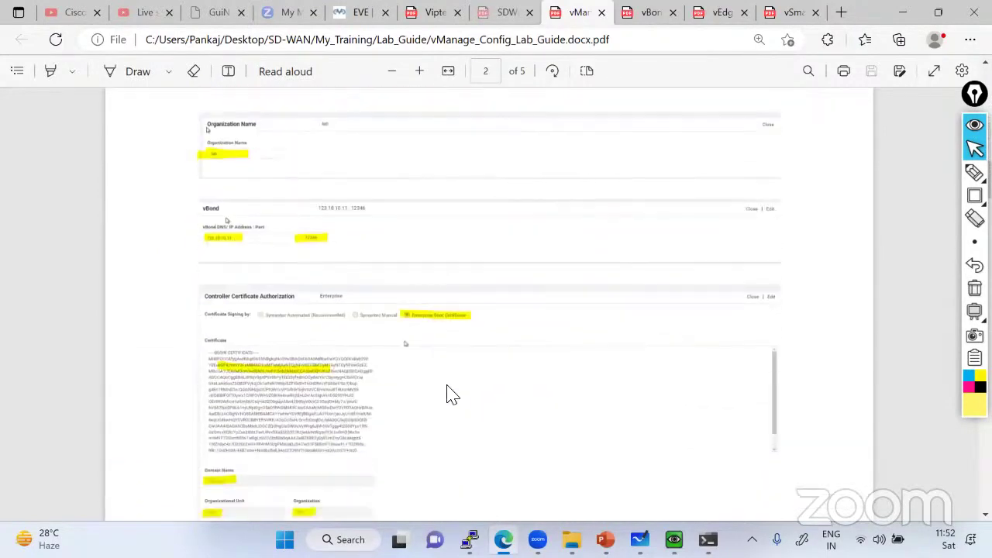
scroll(445, 388, up, 2)
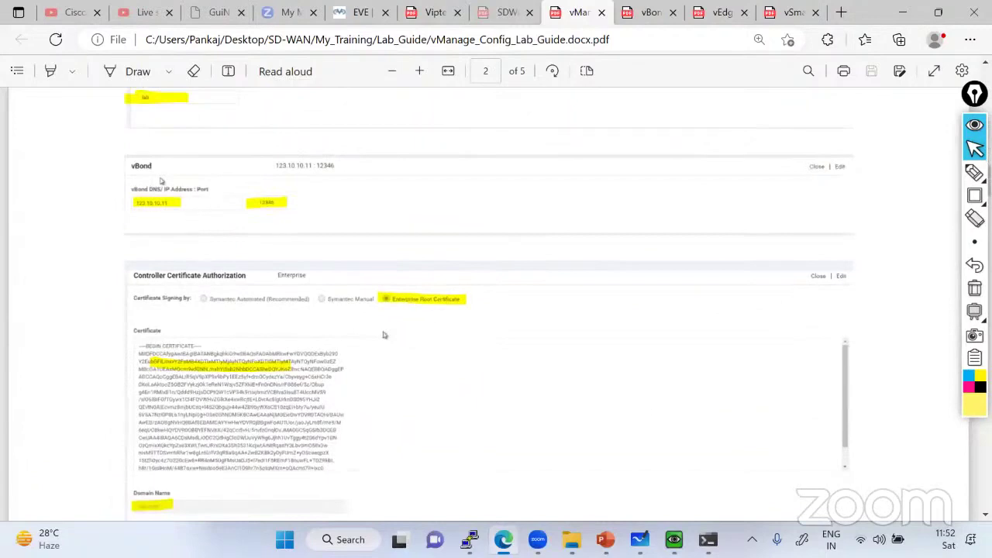
key(alt+Tab)
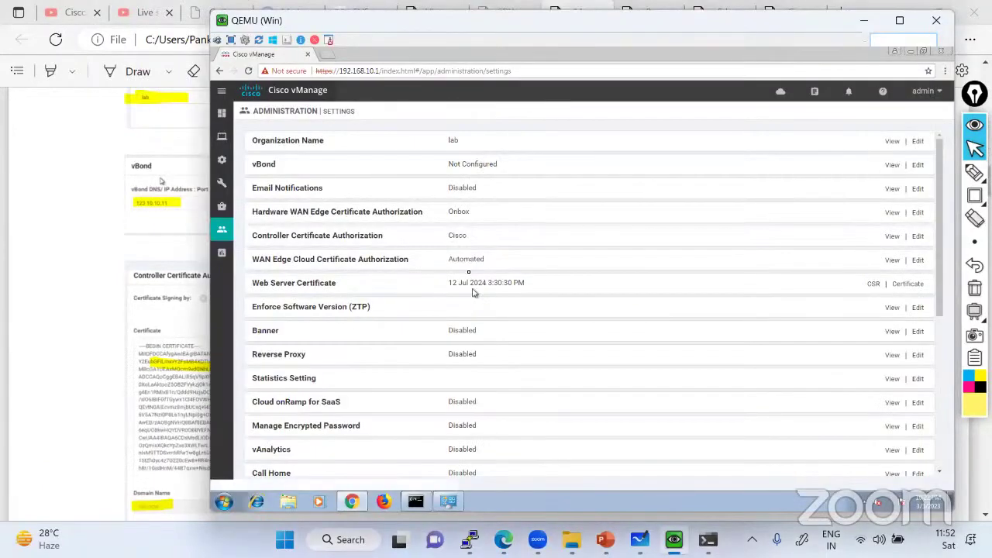
Open the vBond edit form and trace vManage's eth0 and vBond's ge0/0 links on the topology
click(916, 166)
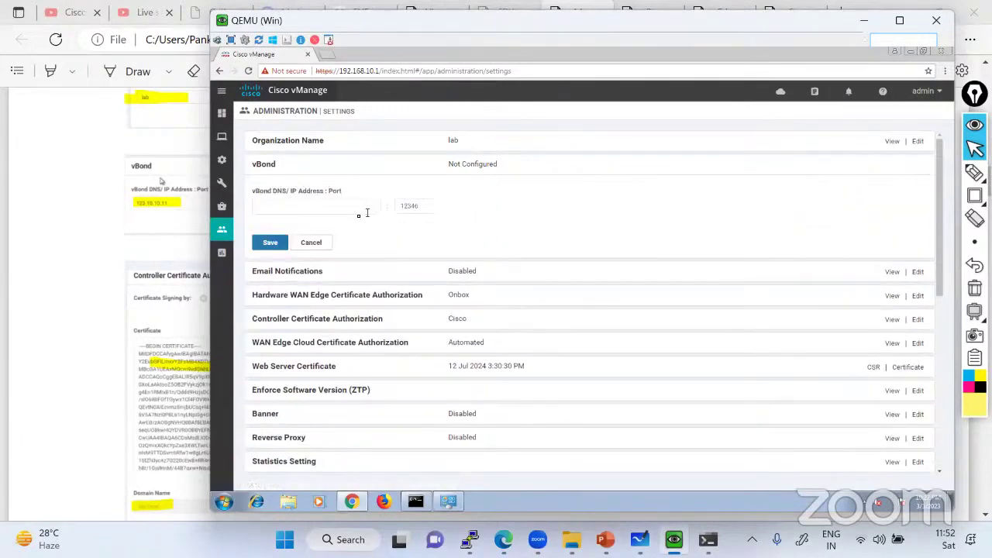
key(alt+Tab)
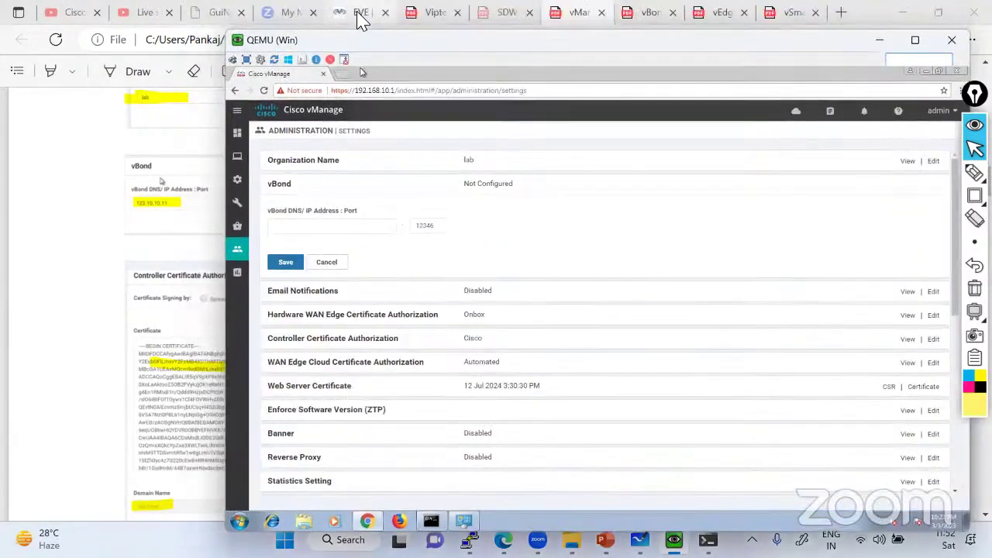
click(361, 14)
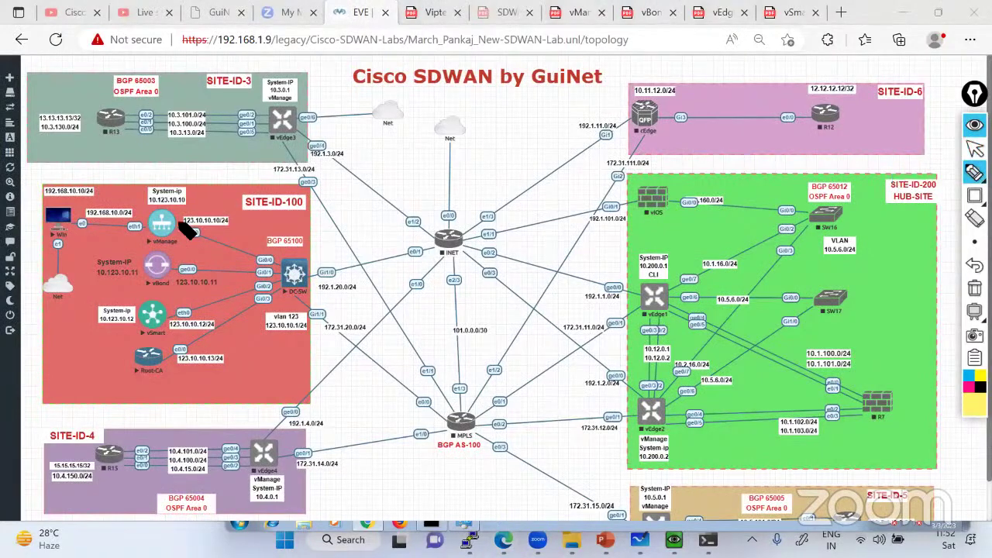
drag(295, 267, 186, 221)
drag(293, 272, 199, 271)
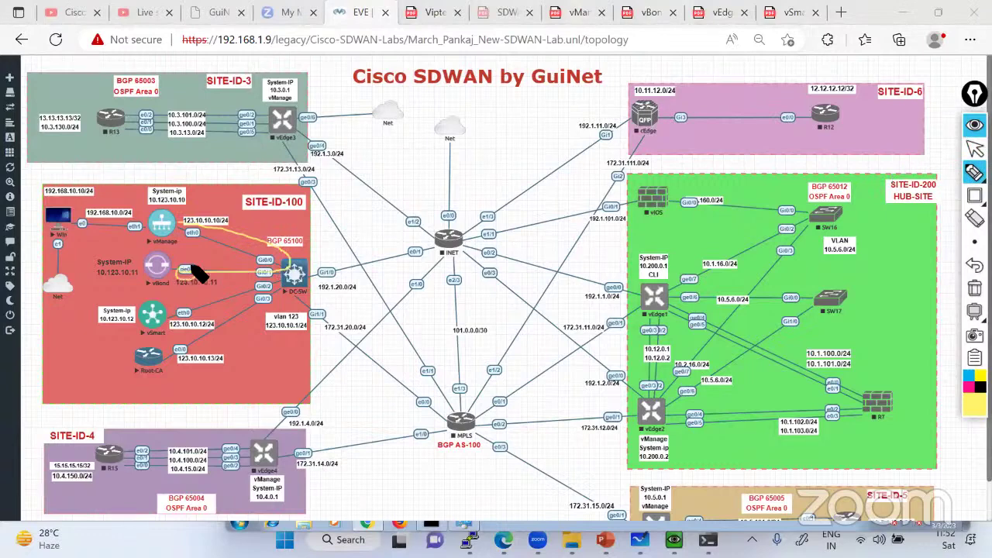
click(975, 287)
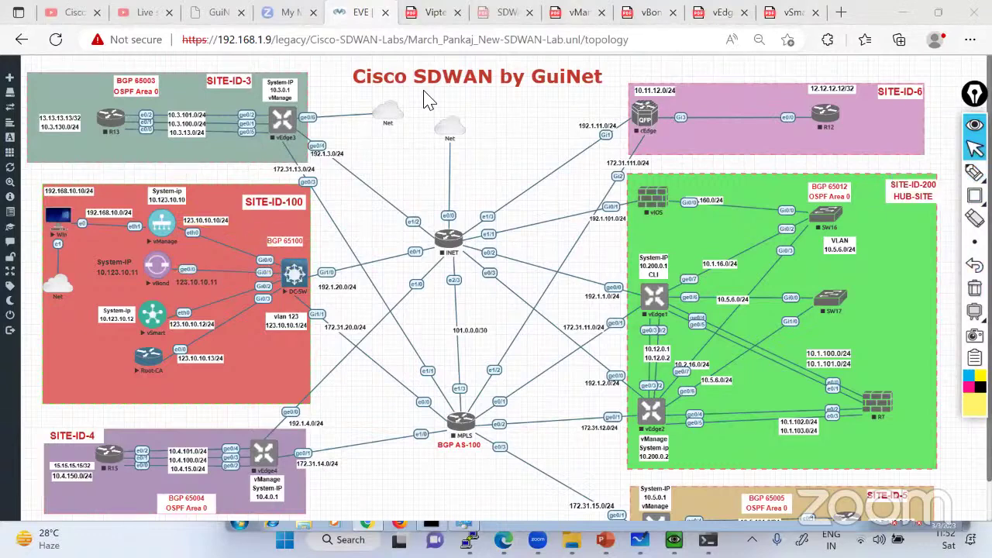
click(975, 149)
click(674, 541)
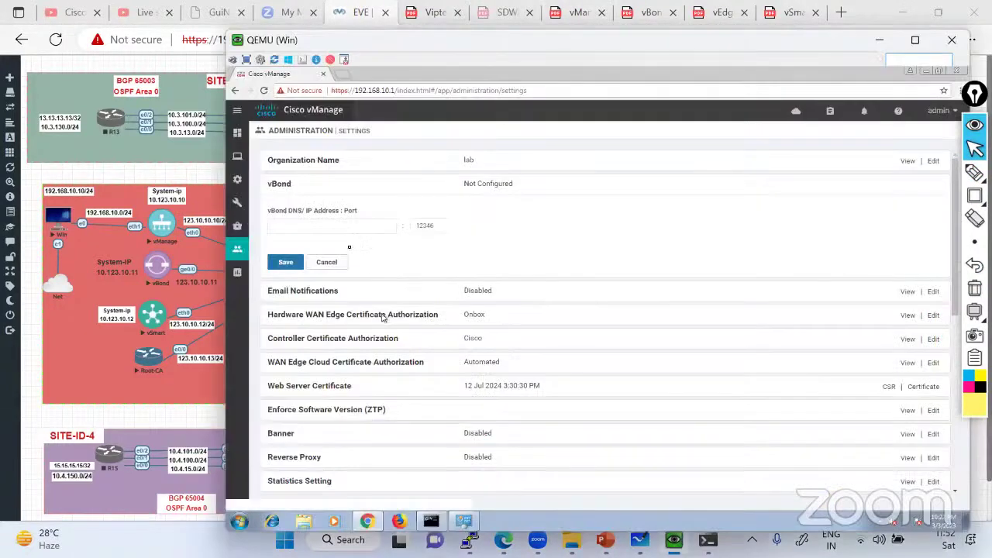
Enter 123.10.10.11 as the vBond address, keep port 12346, and save
click(325, 229)
text(1)
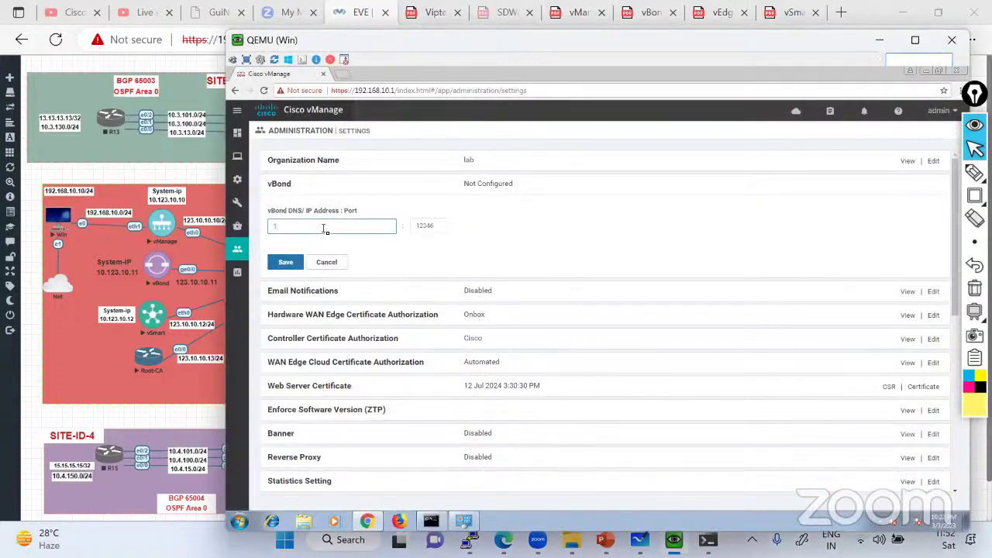
text(23.10.10.11)
click(437, 226)
click(281, 263)
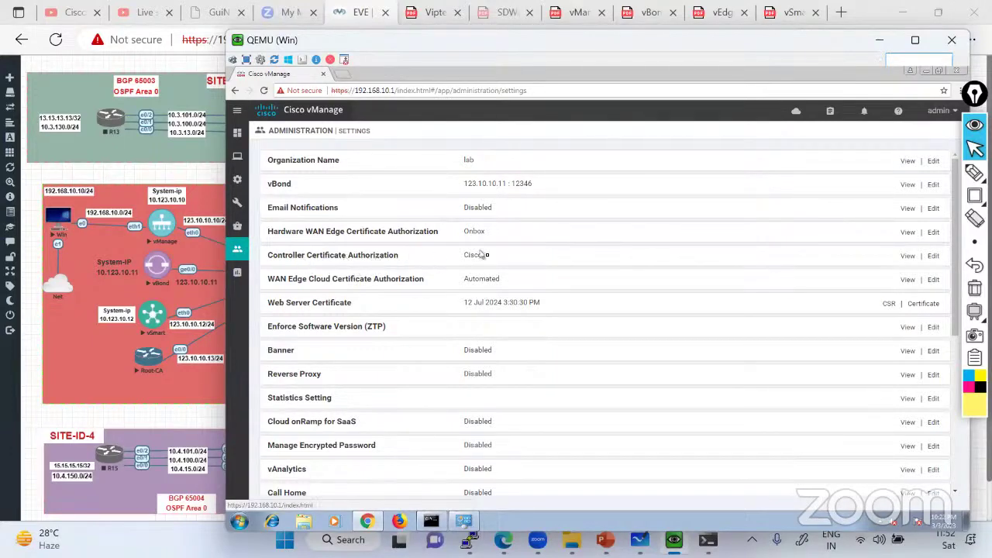
Edit Controller Certificate Authorization, trying Symantec Automated and then Manual signing
click(933, 257)
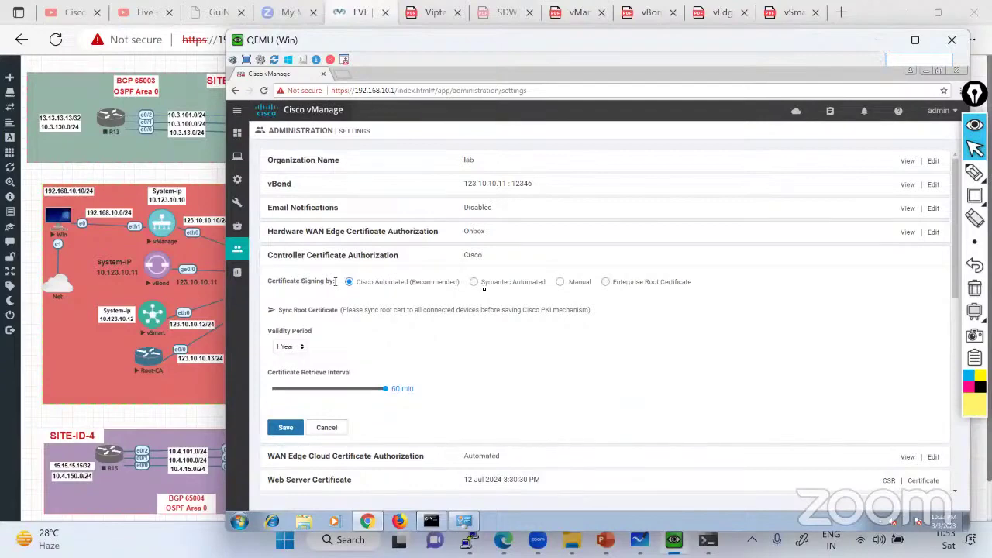
click(474, 281)
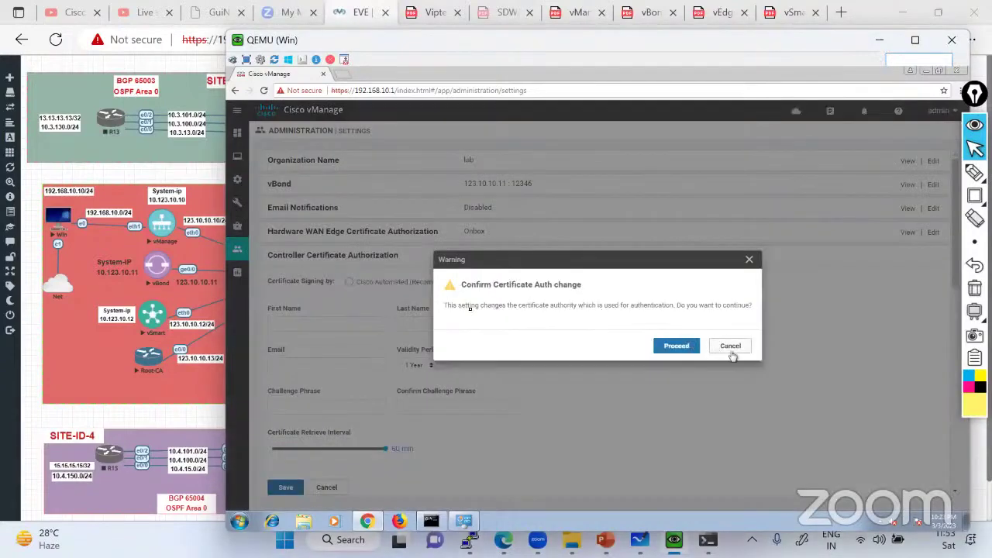
click(730, 349)
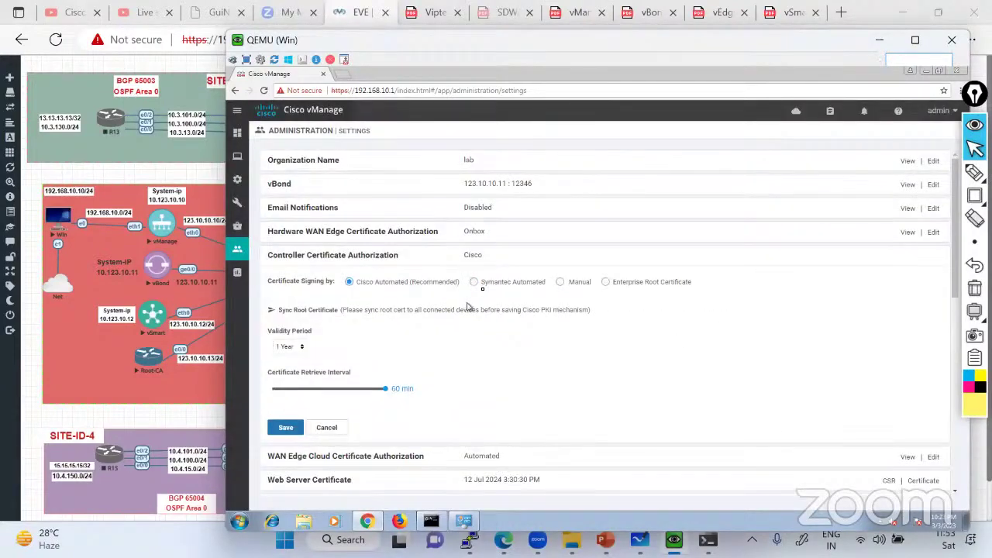
click(477, 282)
click(669, 348)
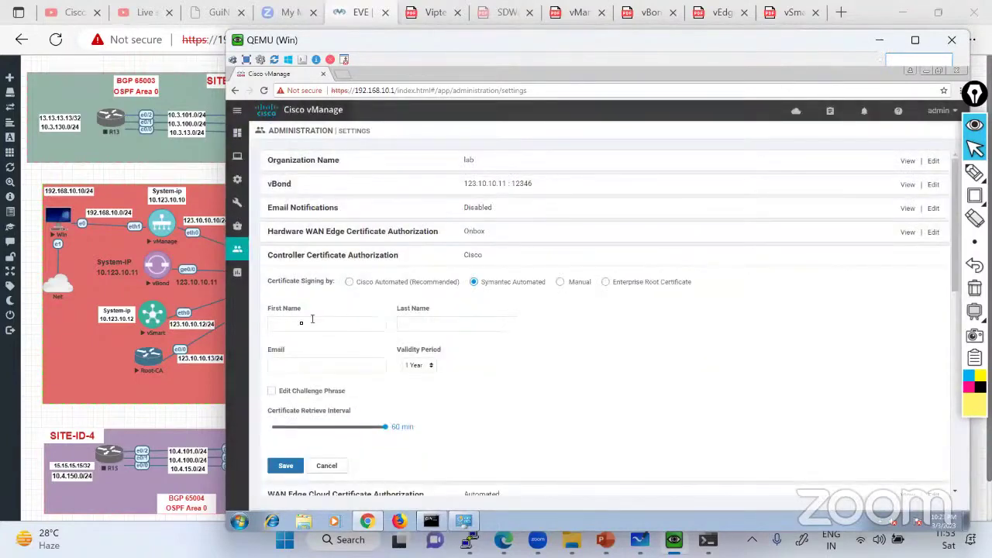
click(563, 283)
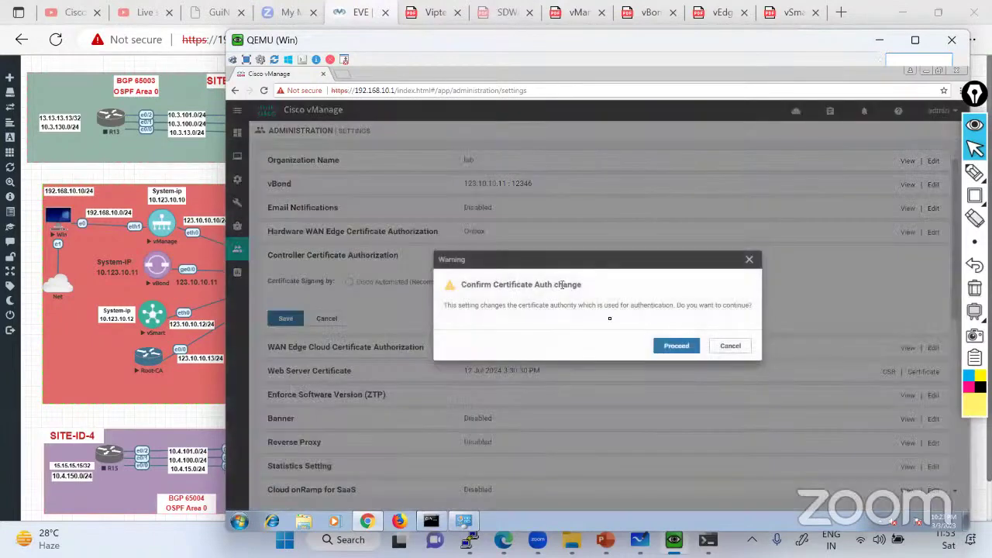
click(675, 347)
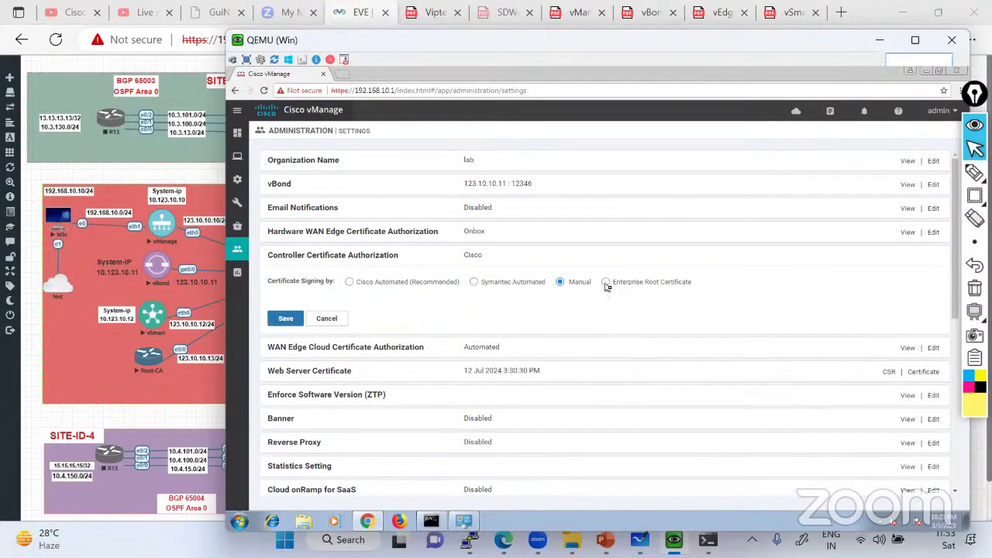
Switch signing to Enterprise Root Certificate and focus its empty Certificate box
click(607, 283)
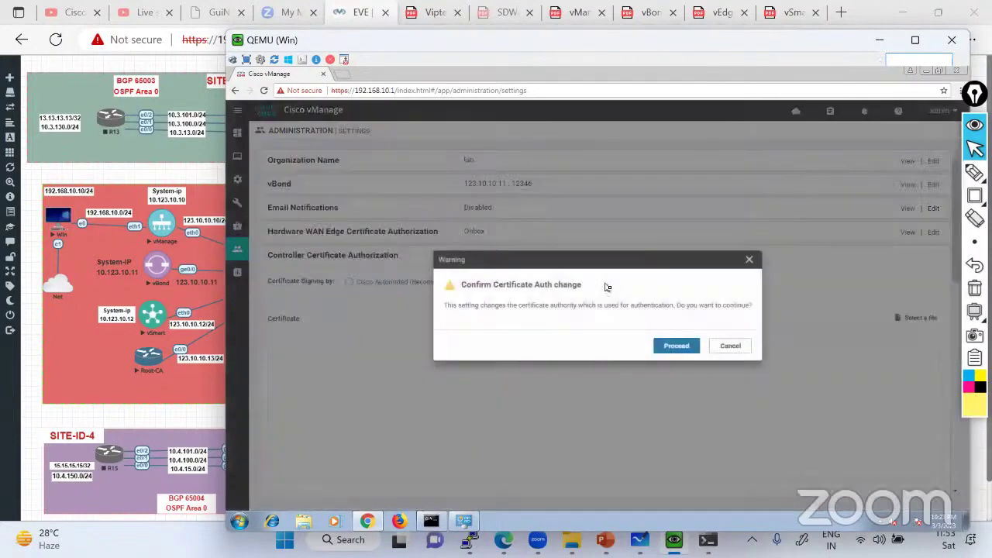
click(676, 345)
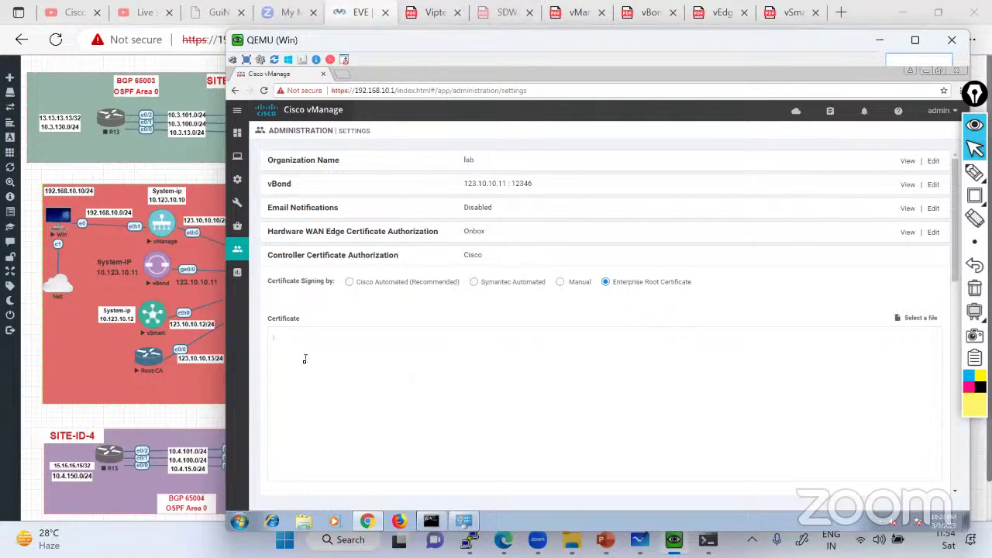
scroll(287, 350, down, 3)
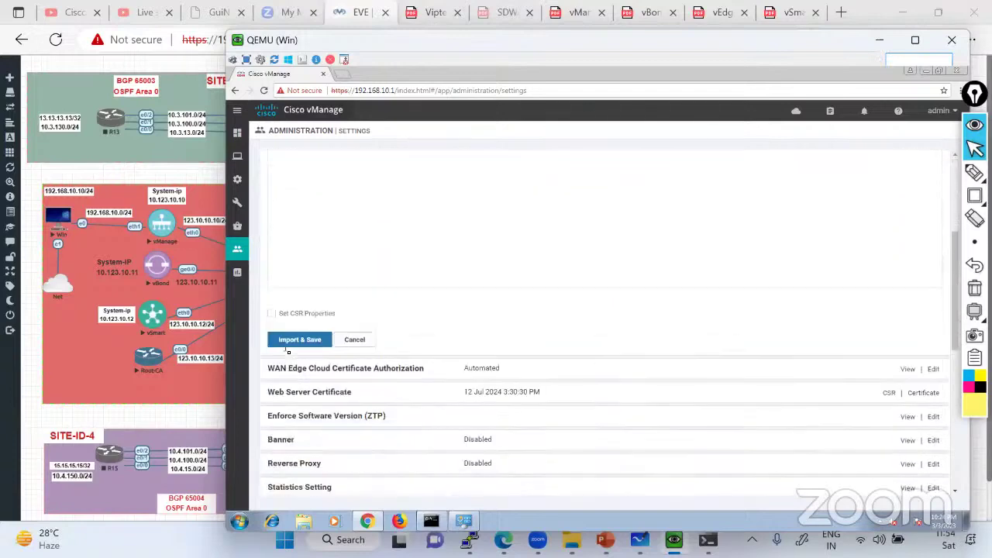
scroll(287, 350, up, 1)
scroll(286, 351, up, 1)
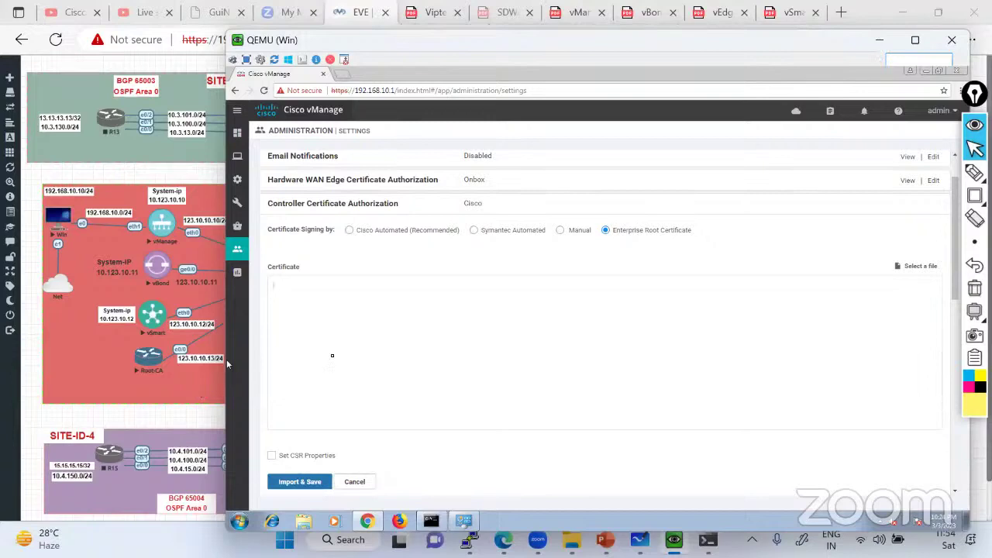
click(372, 369)
click(155, 380)
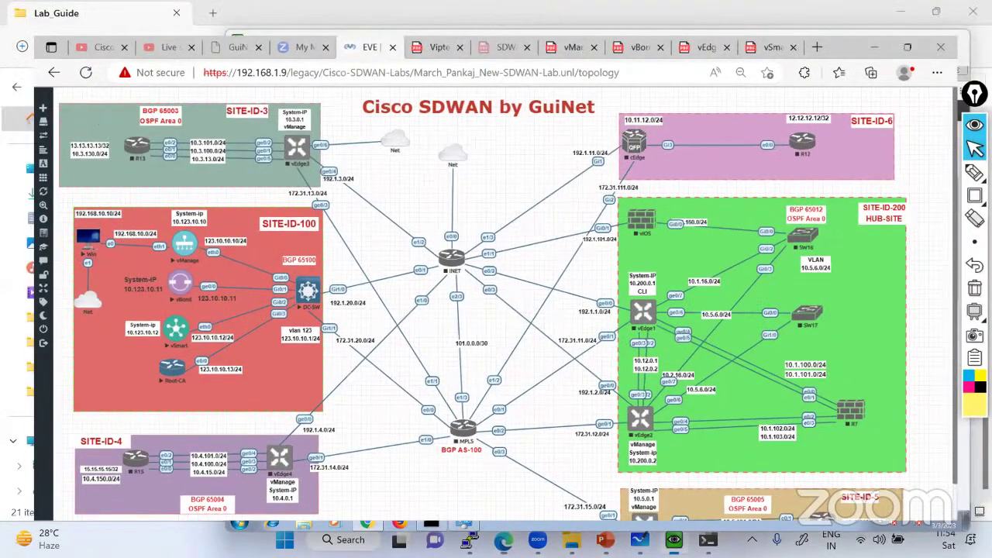
Select the Root-CA configuration commands in the lab guide PDF, then return to the EVE topology
key(alt+Tab)
key(alt+Tab)
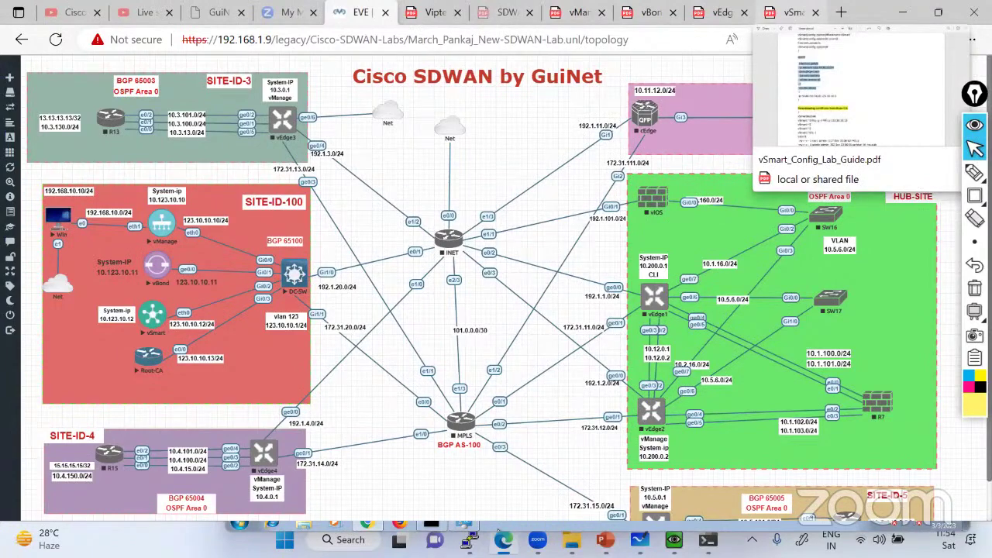
click(579, 12)
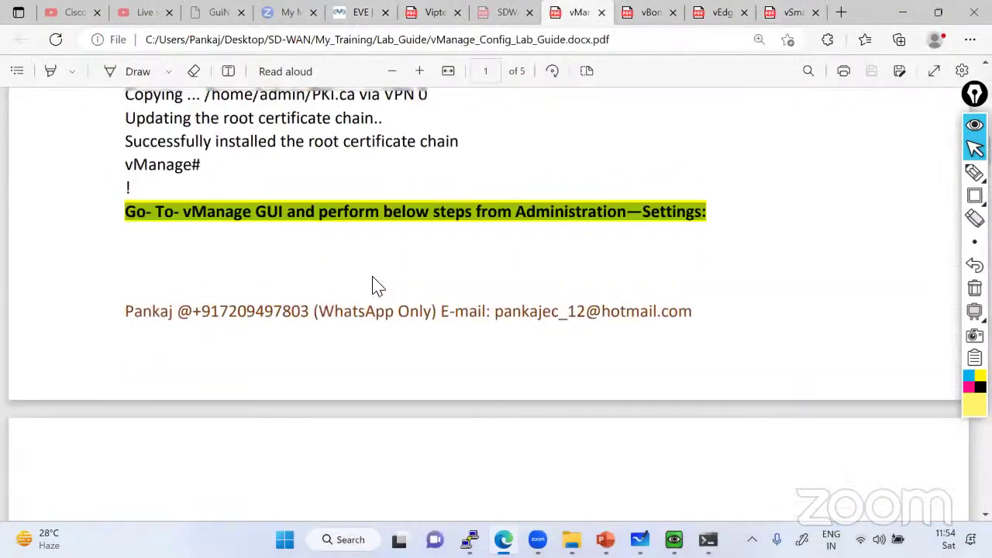
scroll(373, 285, up, 6)
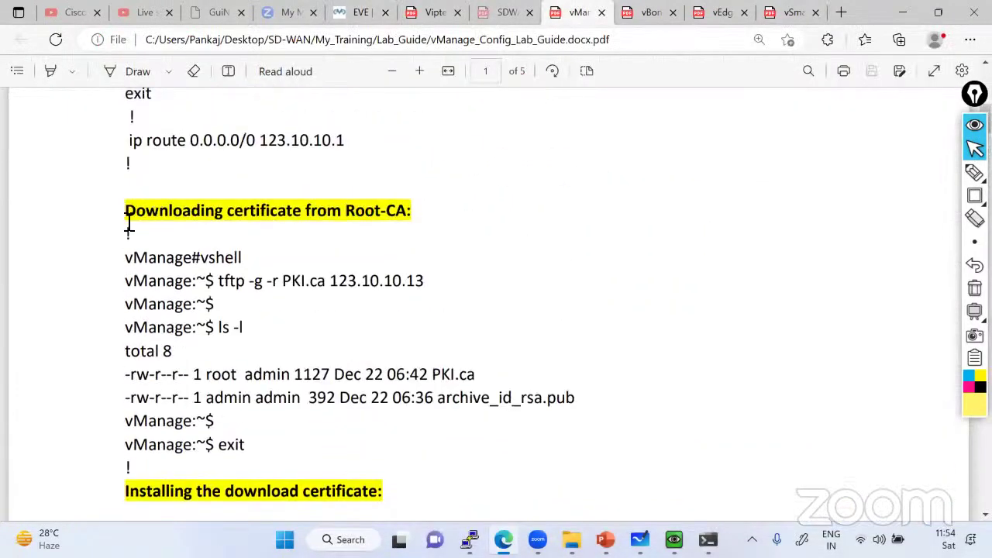
drag(129, 229, 247, 445)
scroll(264, 350, down, 3)
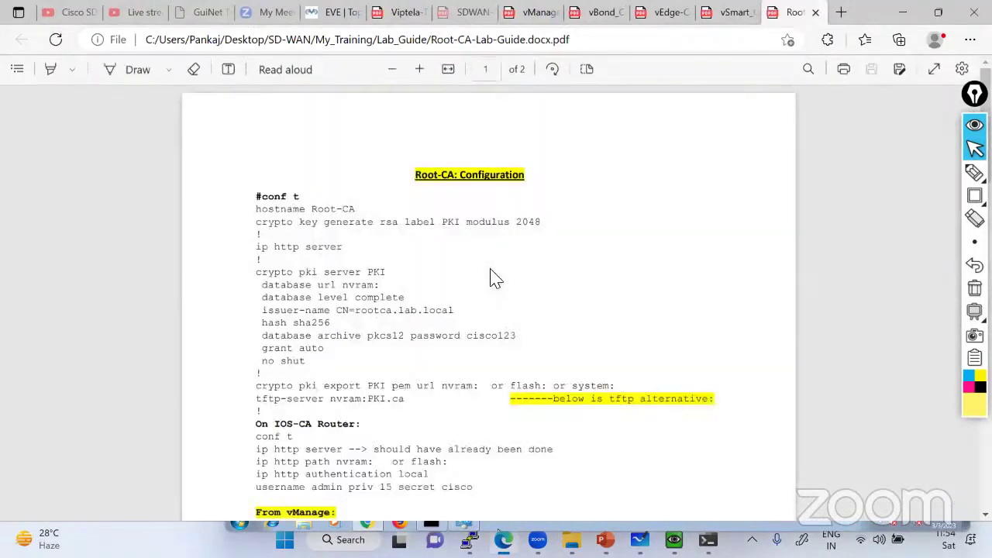
drag(256, 206, 535, 388)
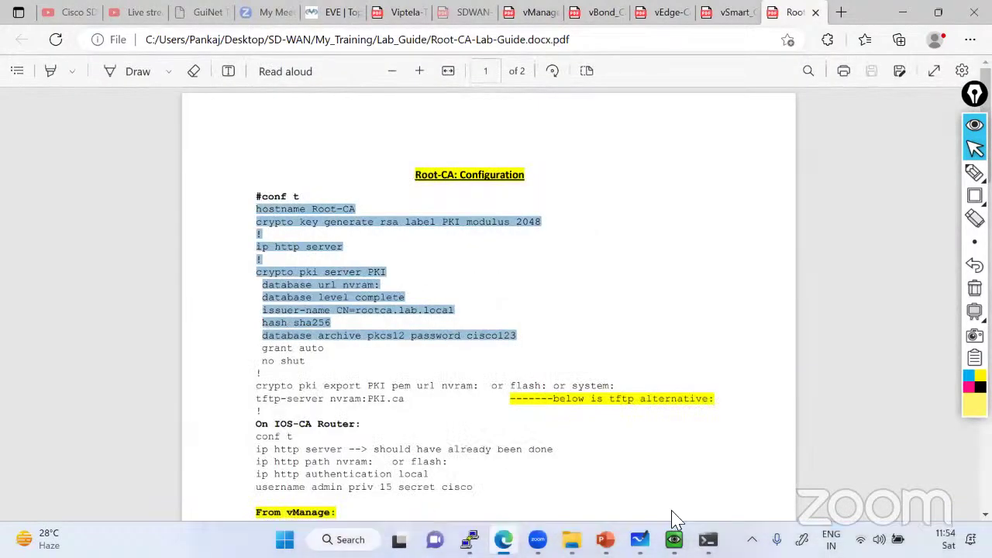
click(504, 539)
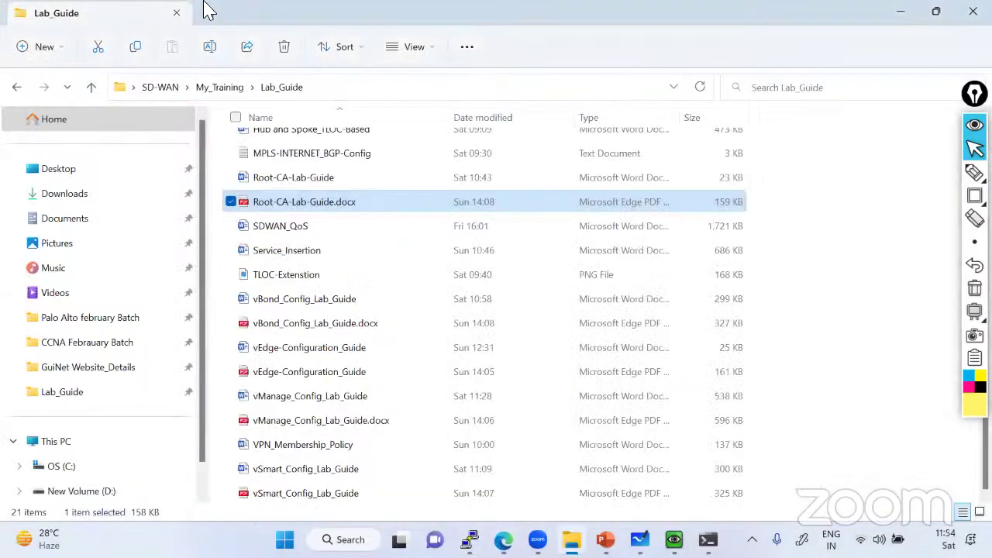
key(alt+Tab)
click(332, 14)
Open a console to the Root-CA router and arrange and enlarge its window
scroll(174, 264, down, 1)
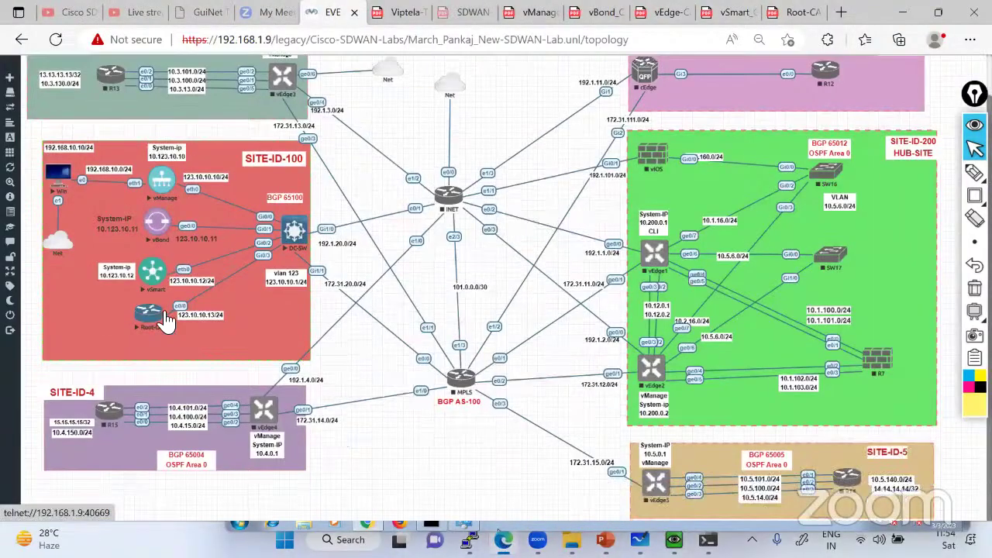
click(148, 355)
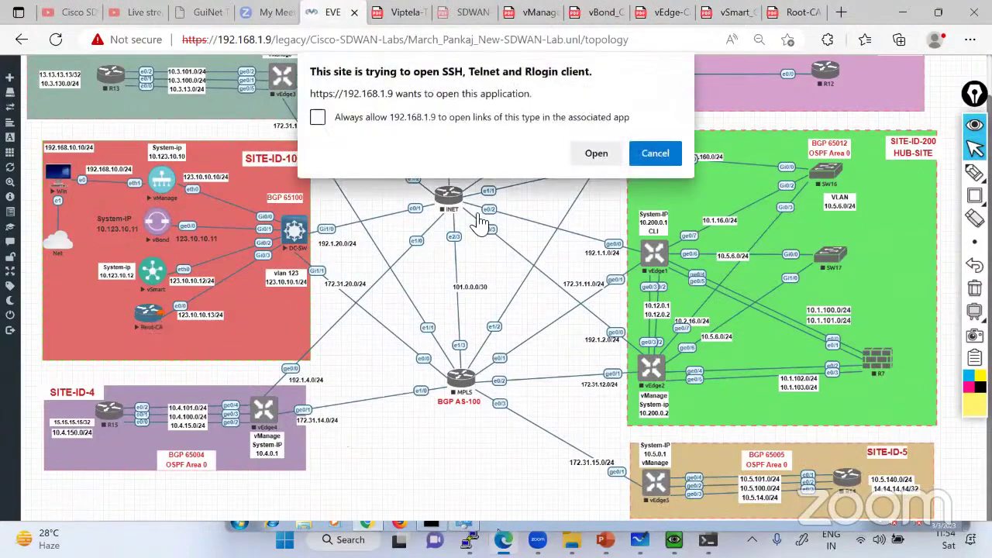
click(593, 159)
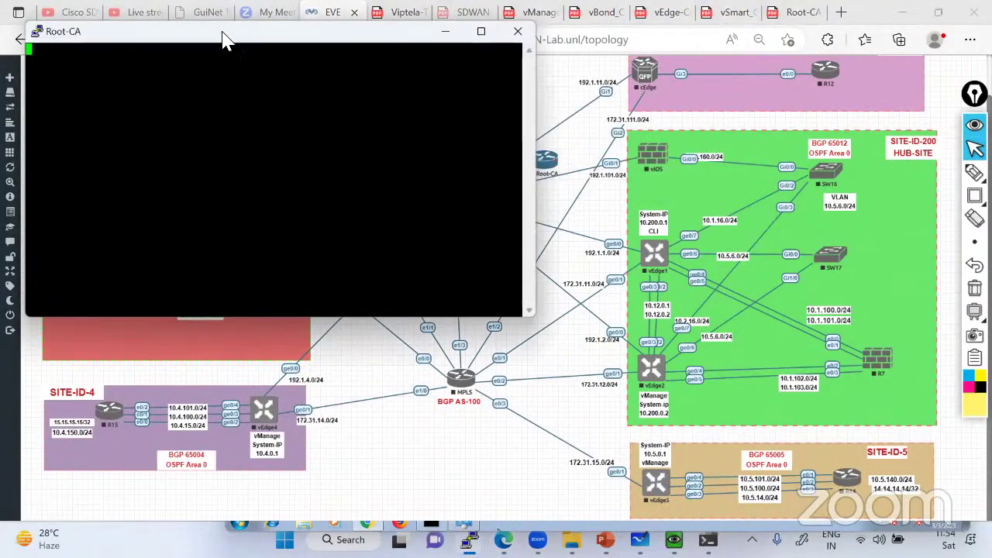
drag(223, 40, 685, 155)
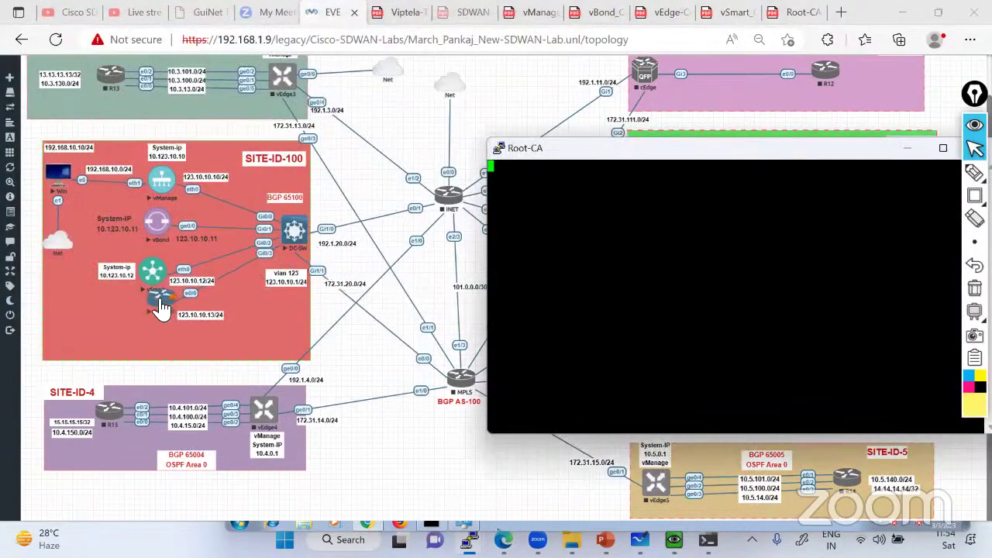
click(291, 295)
key(alt+Tab)
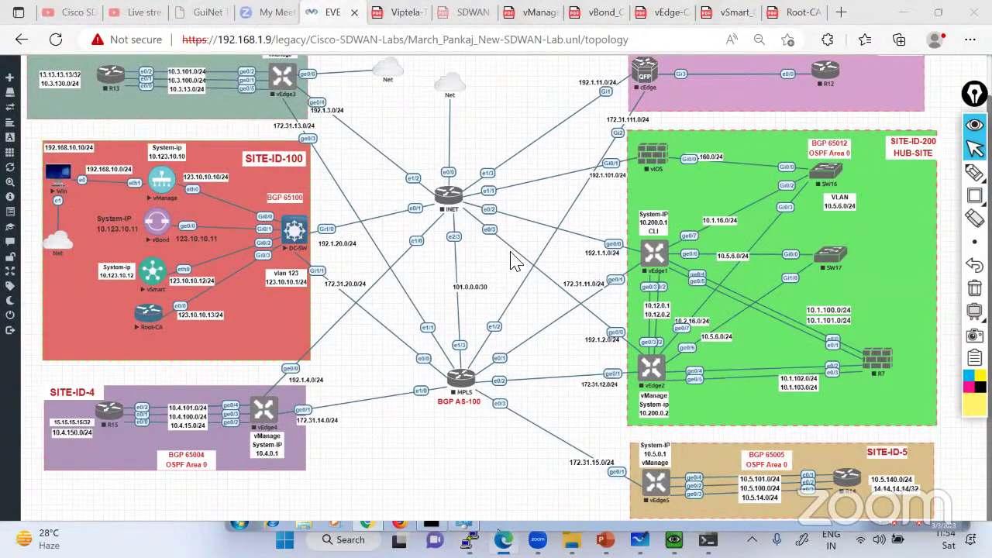
drag(582, 152, 445, 110)
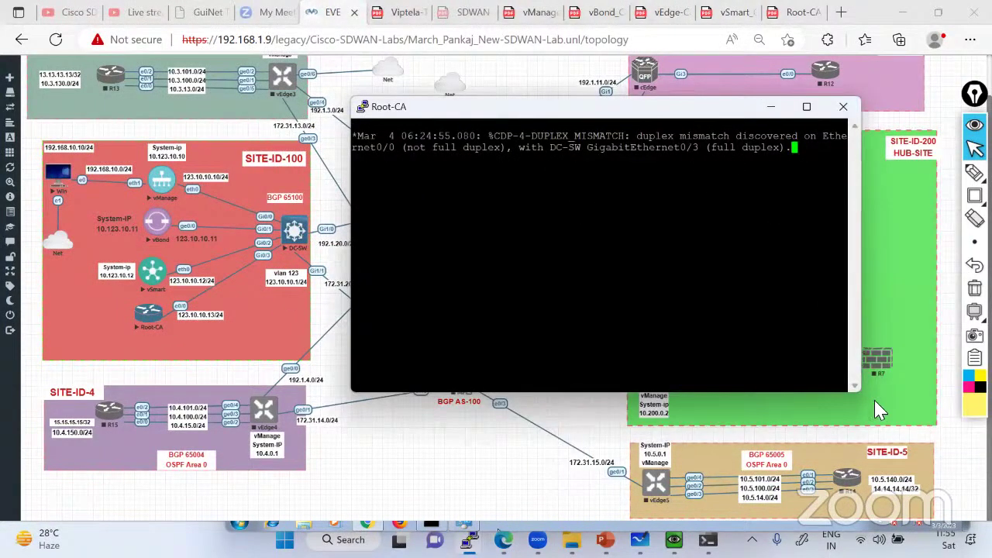
click(893, 426)
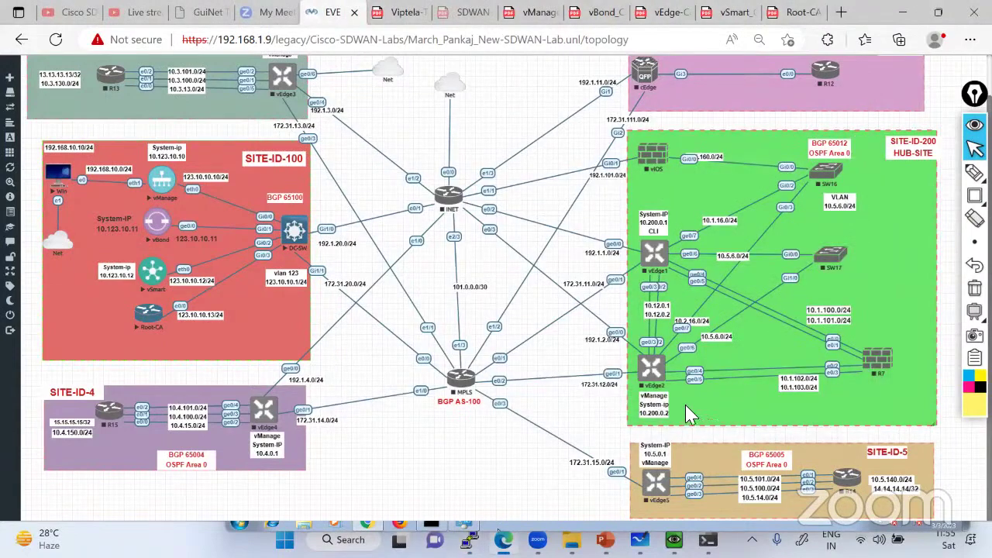
key(alt+Tab)
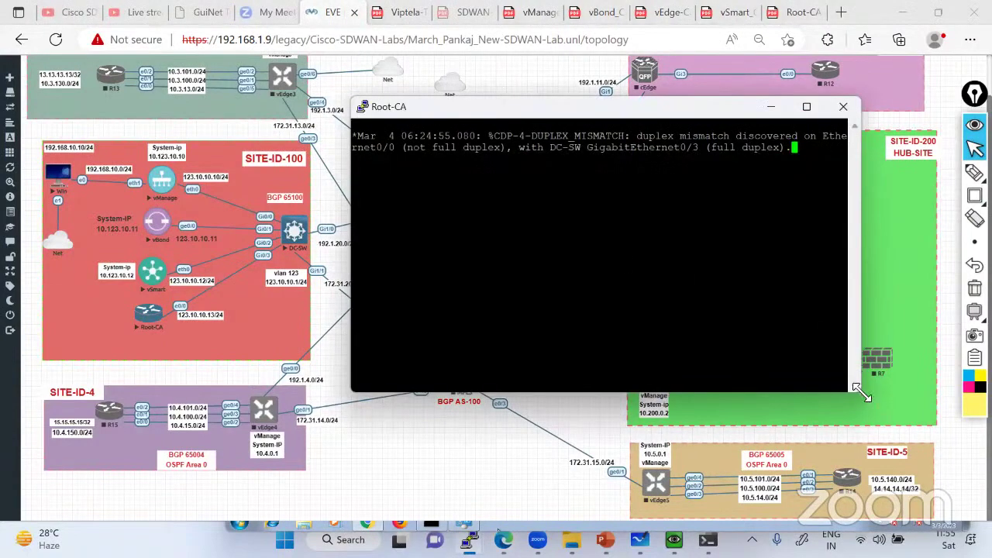
drag(861, 392, 891, 439)
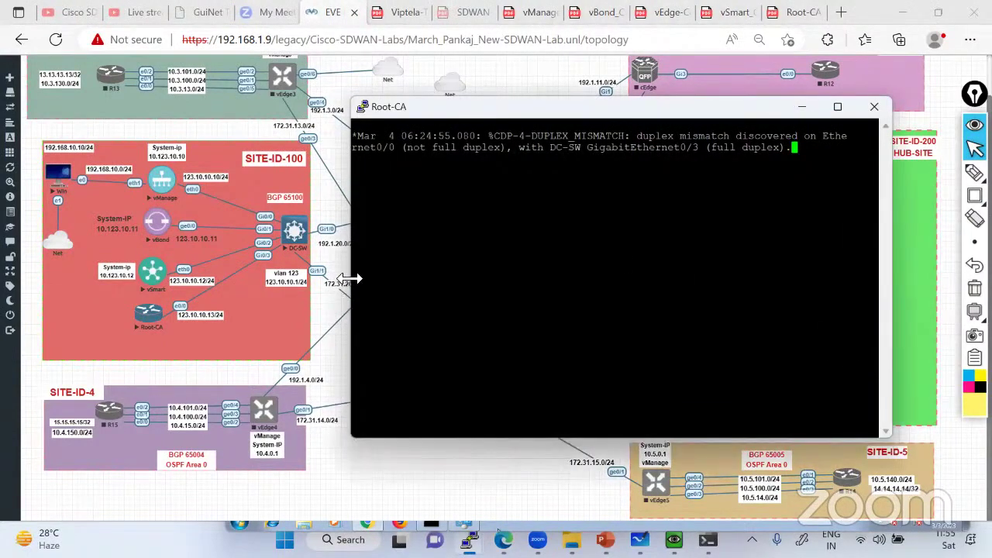
drag(349, 279, 250, 277)
Enter privileged mode with en and global configuration mode with conf t
key(Return)
key(Return)
key(Return)
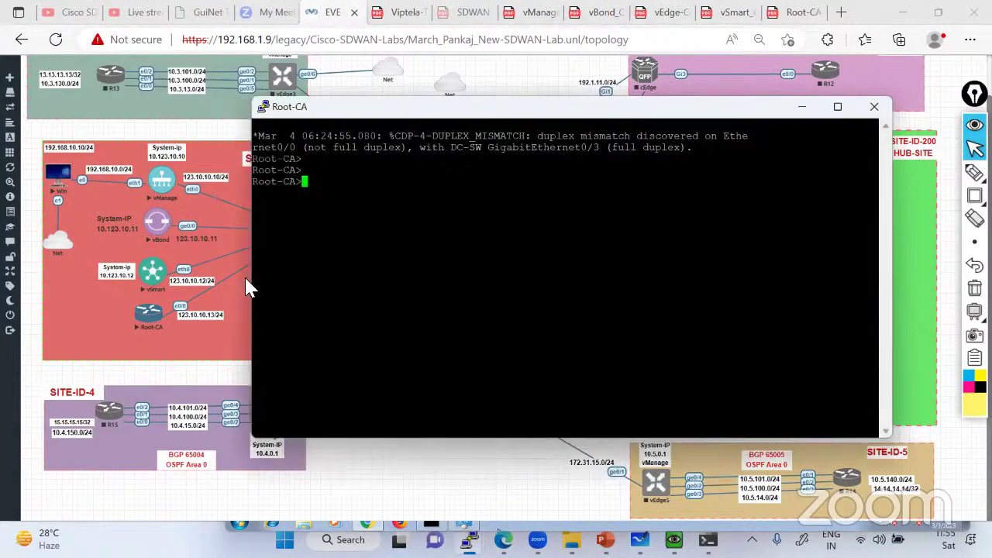
text(en)
key(Return)
key(Return)
key(Return)
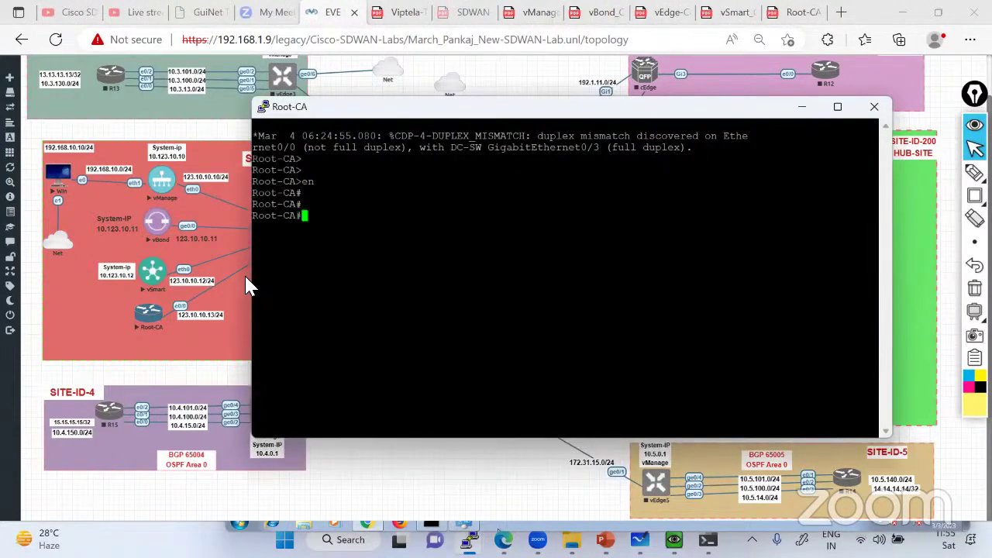
text(conf t)
key(BackSpace)
key(BackSpace)
key(BackSpace)
text(f t)
key(Return)
Disable console log messages with no logging console
text(no lo)
key(Tab)
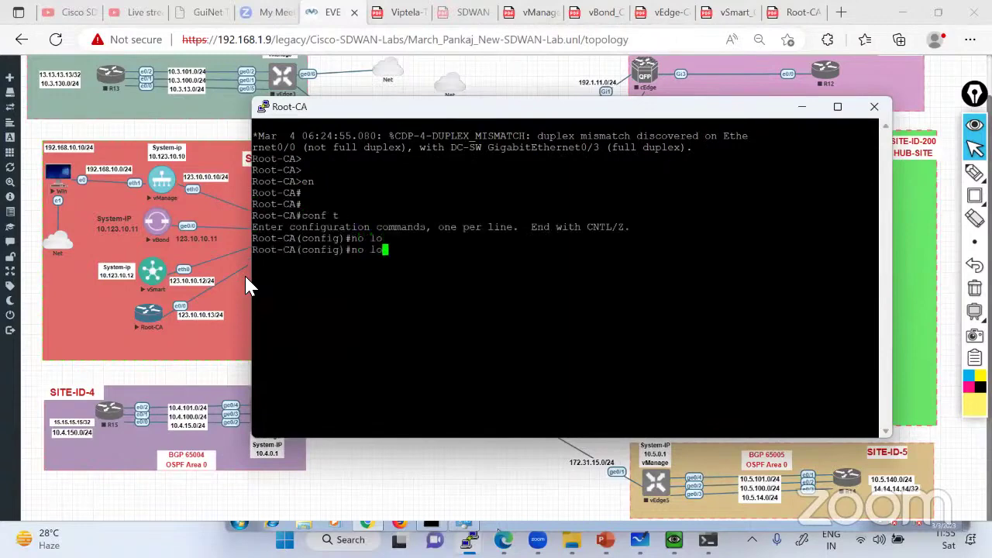
text(g)
key(Tab)
text(g)
key(Tab)
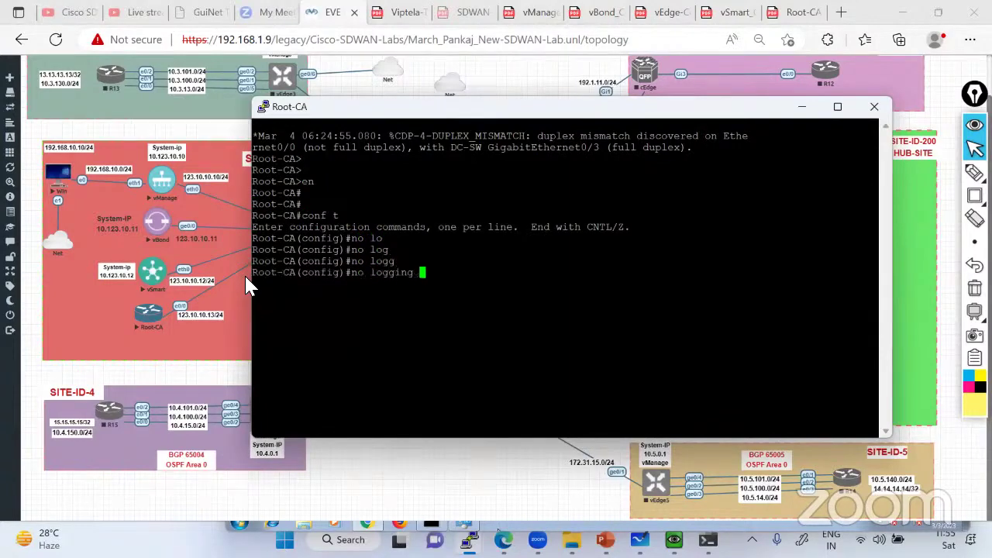
text(ocn)
key(Tab)
key(BackSpace)
key(BackSpace)
key(BackSpace)
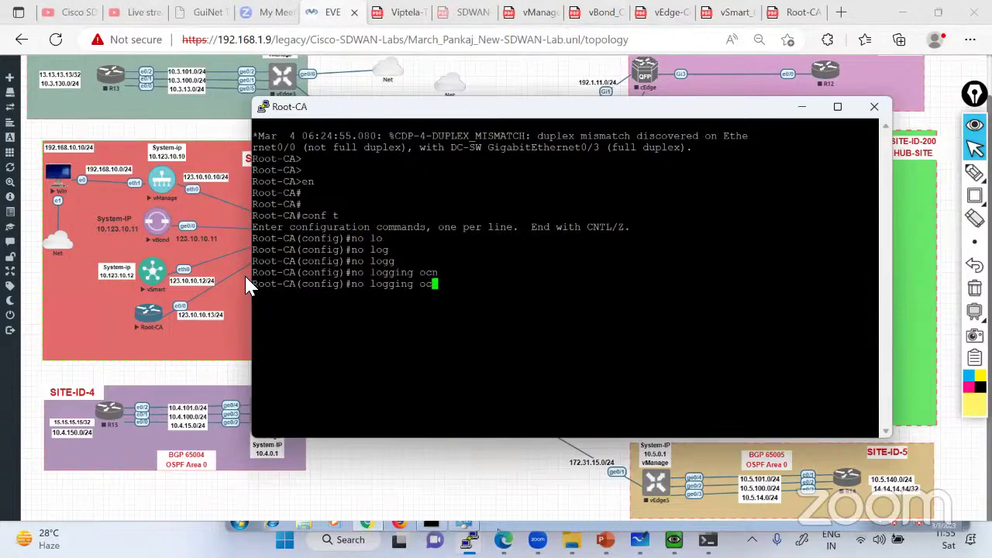
text(con)
key(Tab)
key(Return)
key(Return)
key(Return)
key(Return)
key(Return)
key(Return)
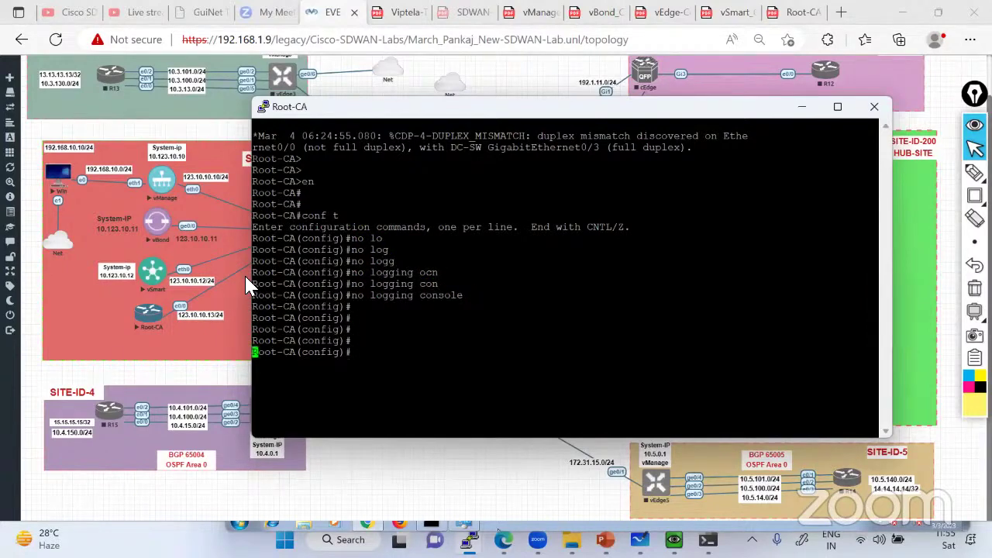
text(dow r)
key(Return)
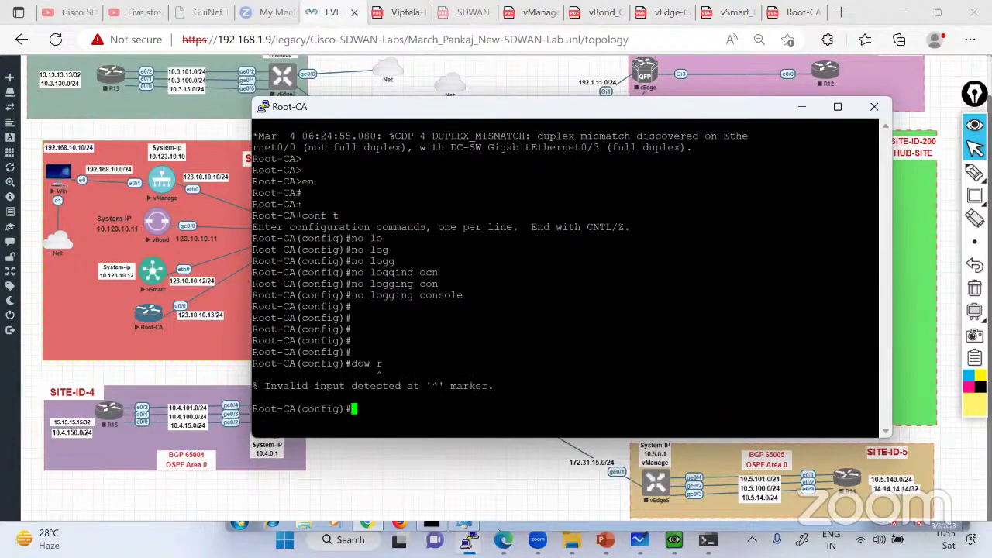
Bring up the Root-CA lab guide beside the console, narrowing the console to show more
click(793, 13)
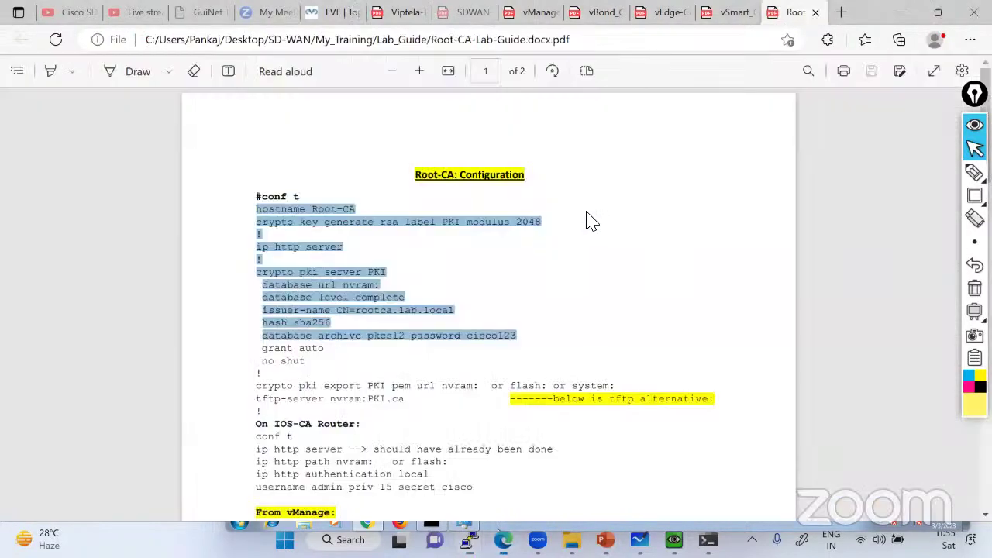
click(516, 258)
key(alt+Tab)
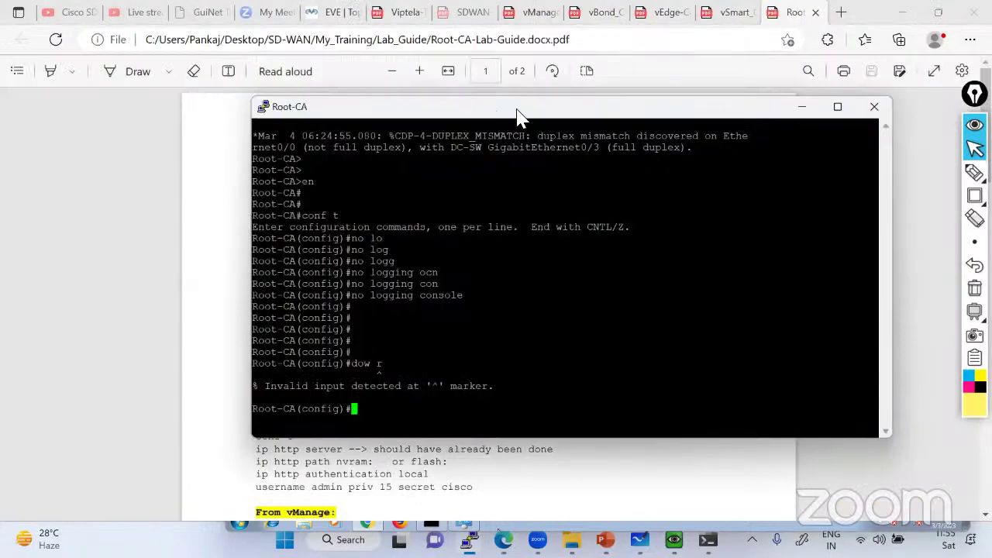
key(alt+Tab)
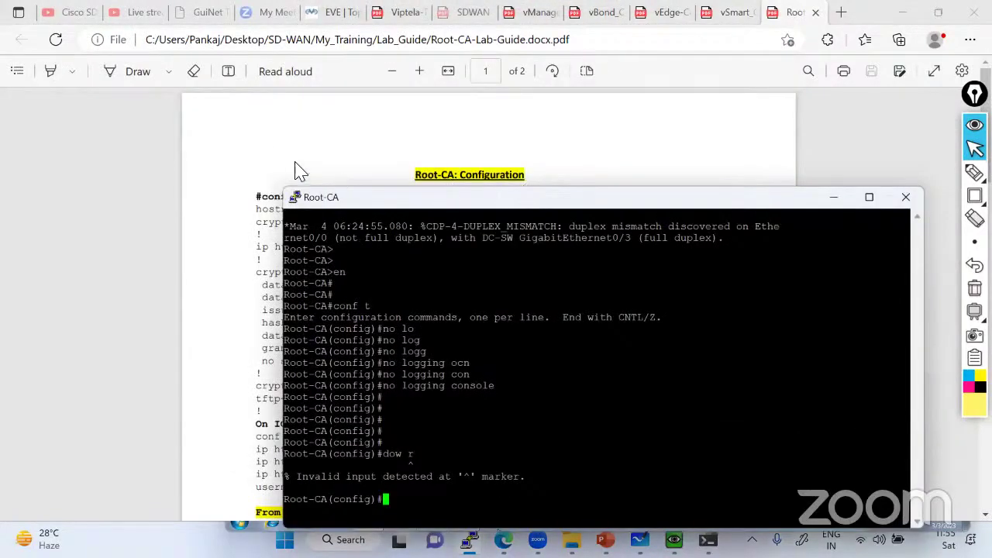
scroll(347, 258, down, 3)
scroll(347, 258, up, 2)
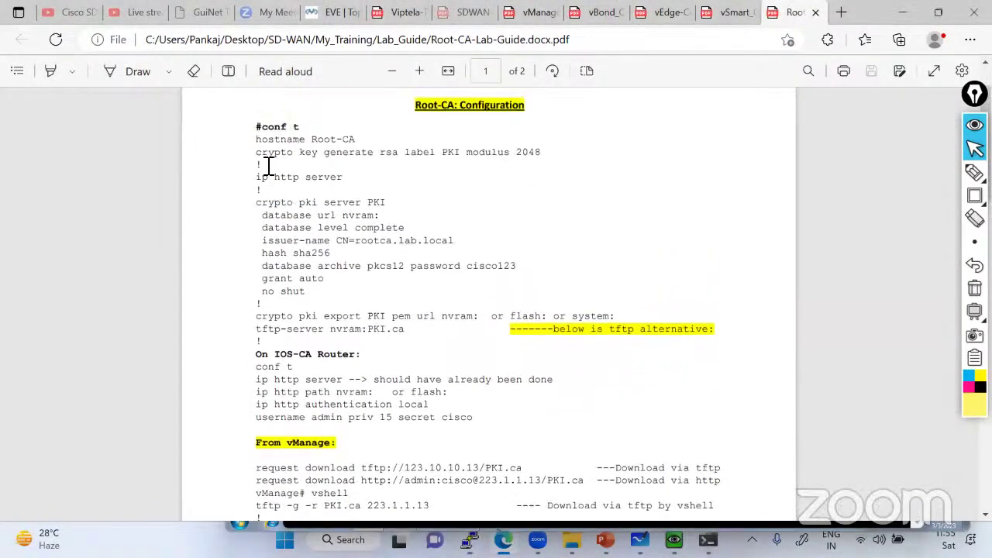
key(alt+Tab)
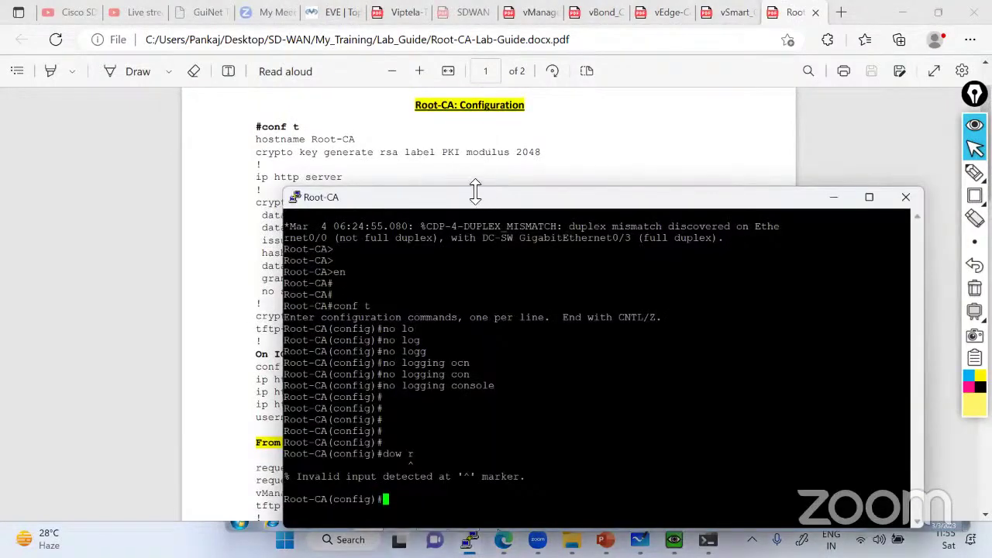
drag(475, 190, 583, 191)
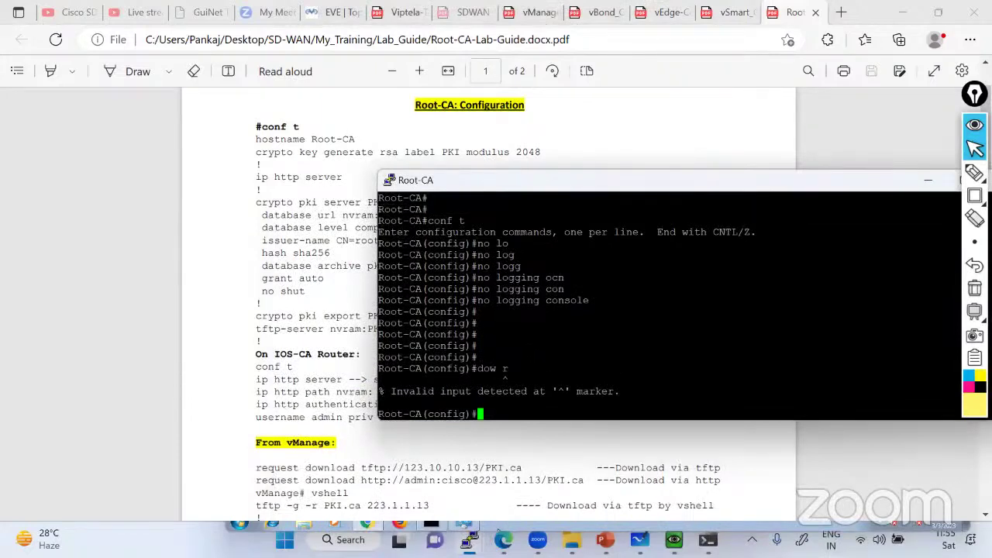
Copy the crypto key generate rsa line from the lab guide
click(253, 157)
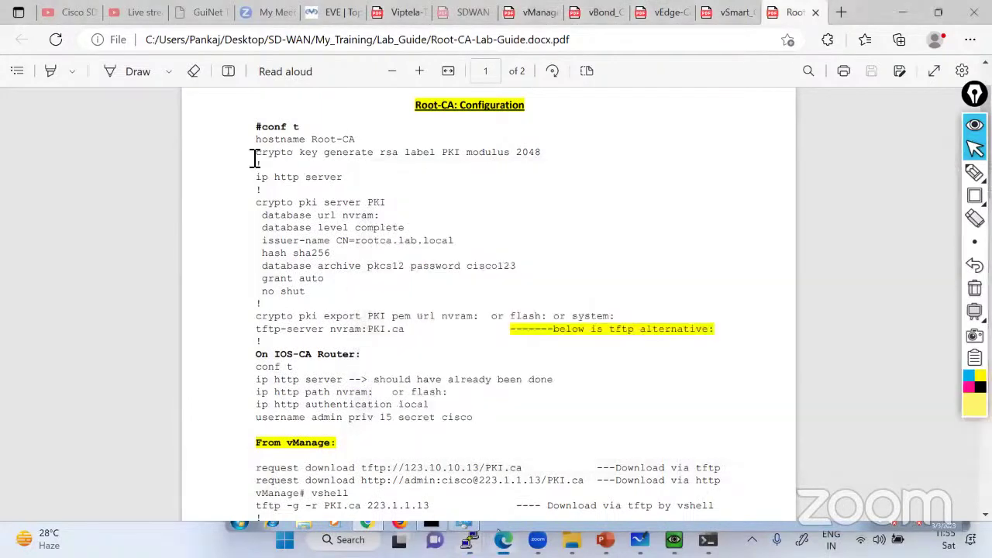
drag(254, 153, 552, 153)
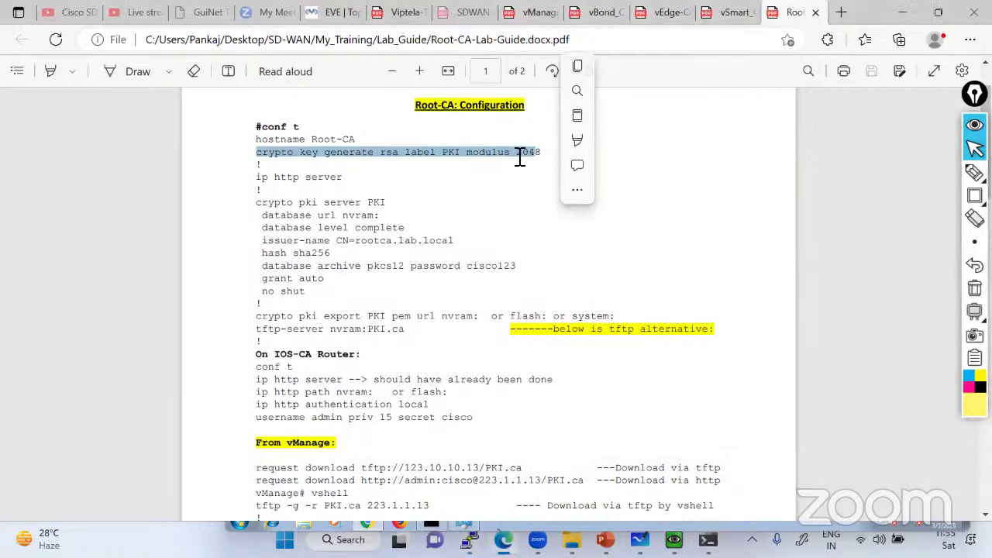
right_click(516, 157)
click(559, 221)
right_click(633, 237)
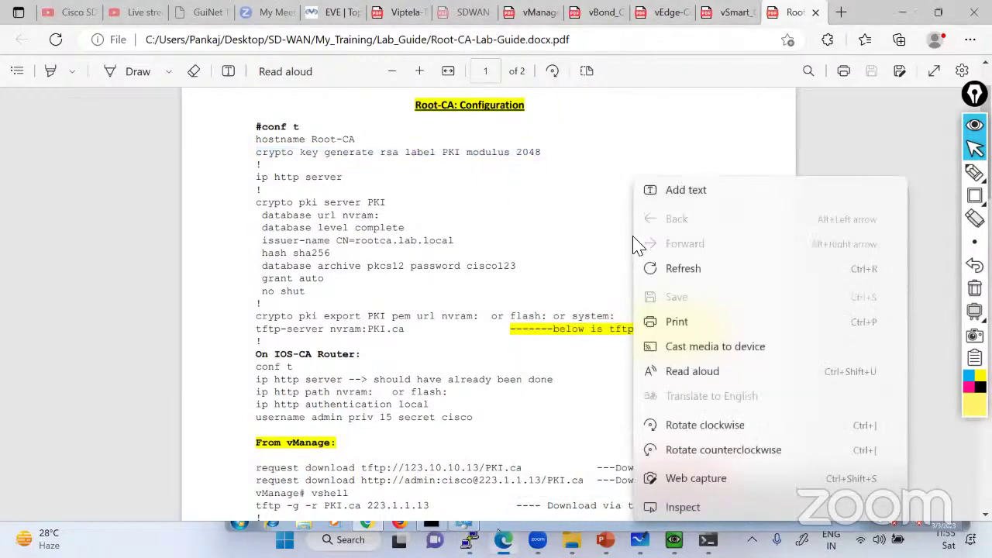
click(653, 270)
click(469, 540)
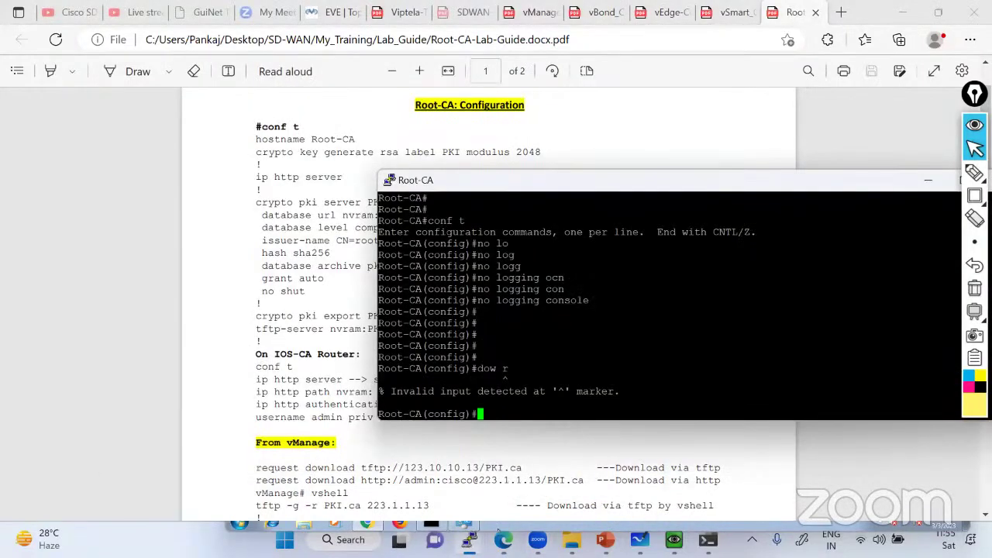
Paste the crypto key generate rsa command and complete it to generate 2048-bit PKI keys
key(shift+Insert)
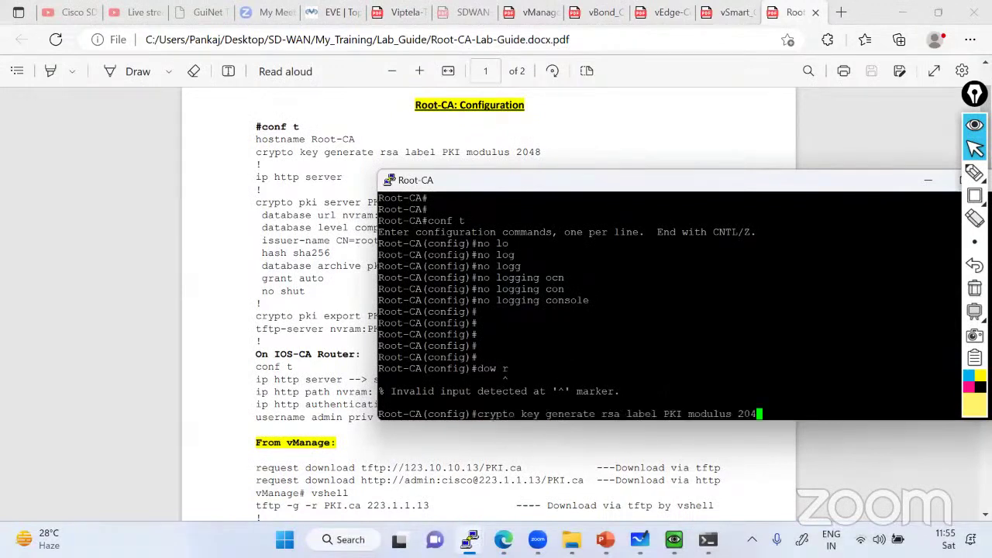
text(8)
key(Return)
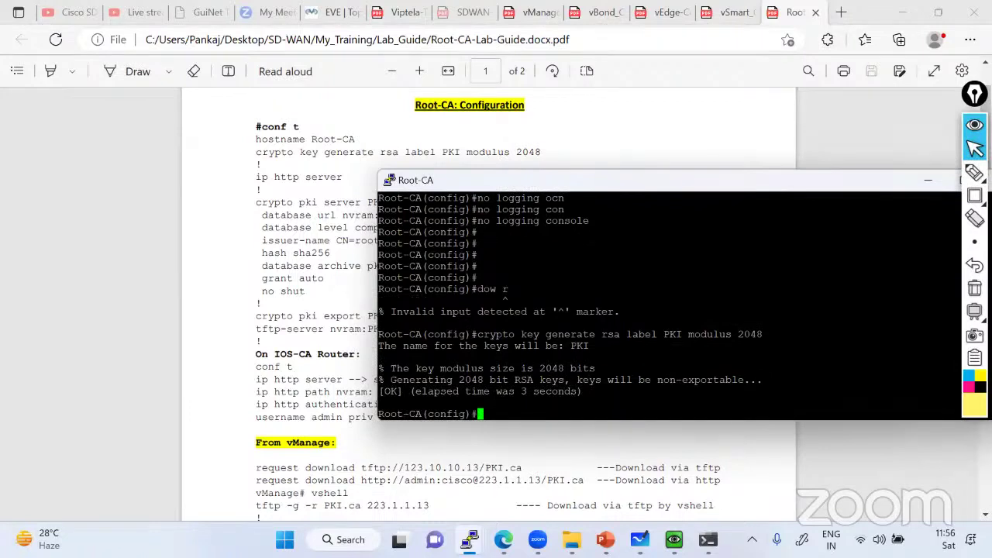
Enable the router's web server with ip http server
text(ip htt)
key(Tab)
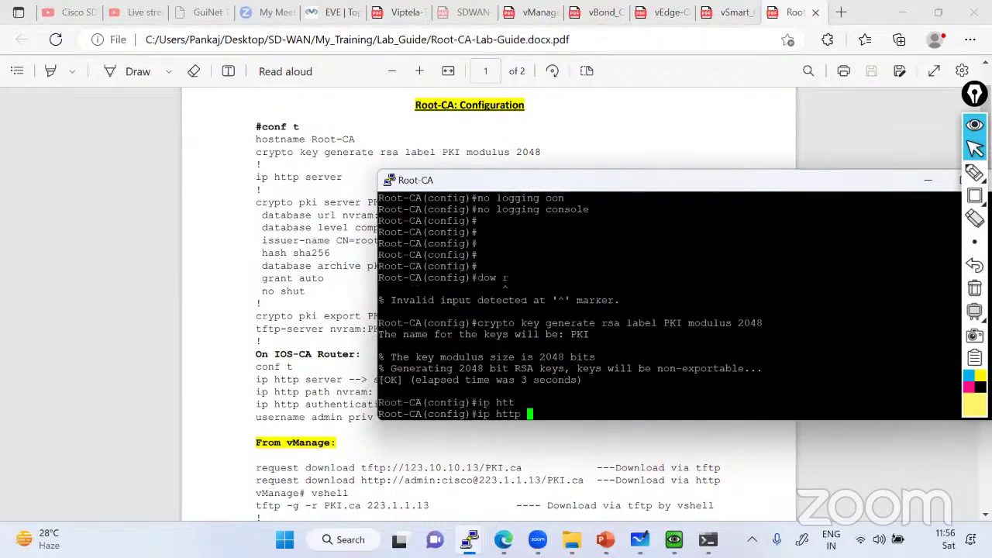
text(ser)
key(Tab)
key(Return)
key(Return)
key(Return)
key(Return)
key(Return)
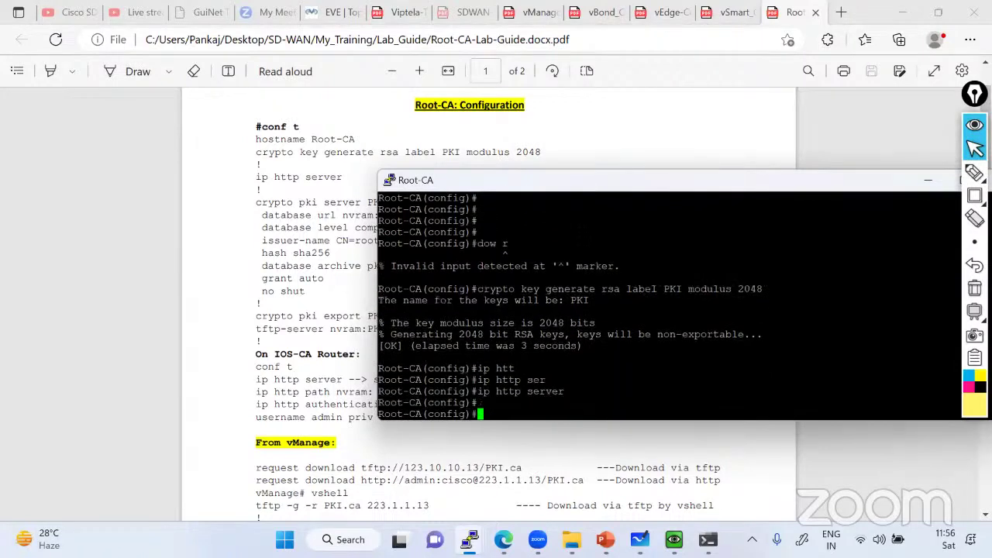
Create the certificate server with crypto pki server PKI, copied from the guide
click(353, 260)
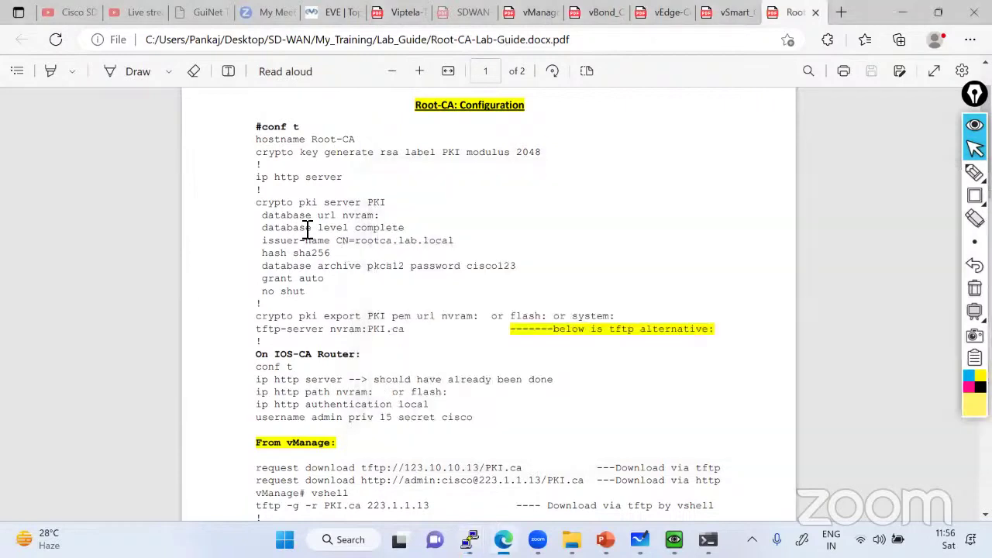
drag(262, 205, 361, 213)
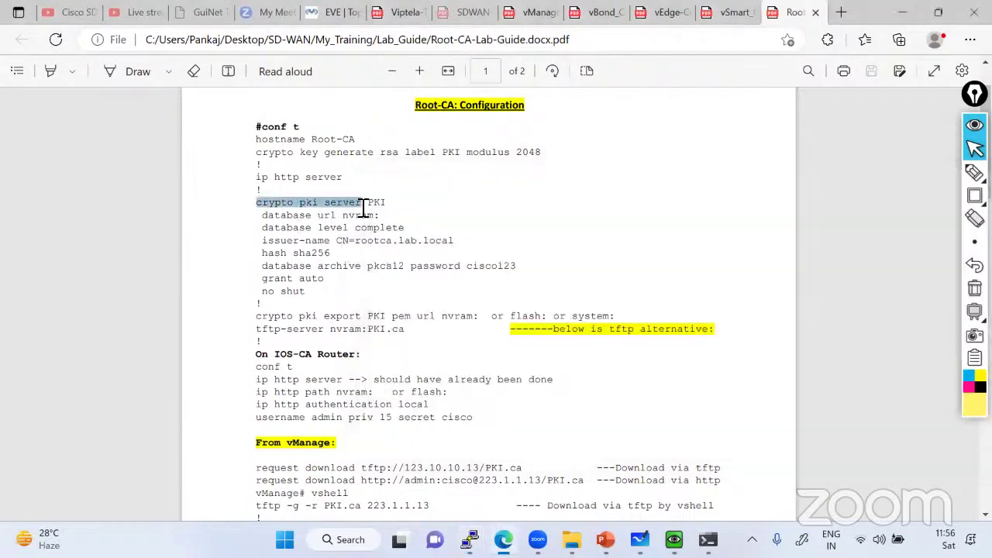
right_click(357, 208)
click(381, 248)
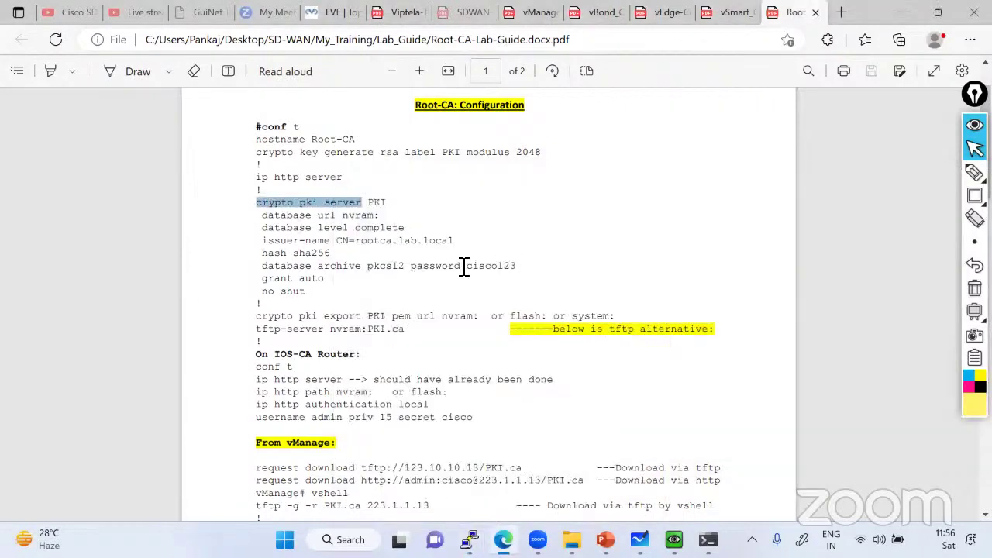
key(alt+Tab)
right_click(551, 284)
text(?)
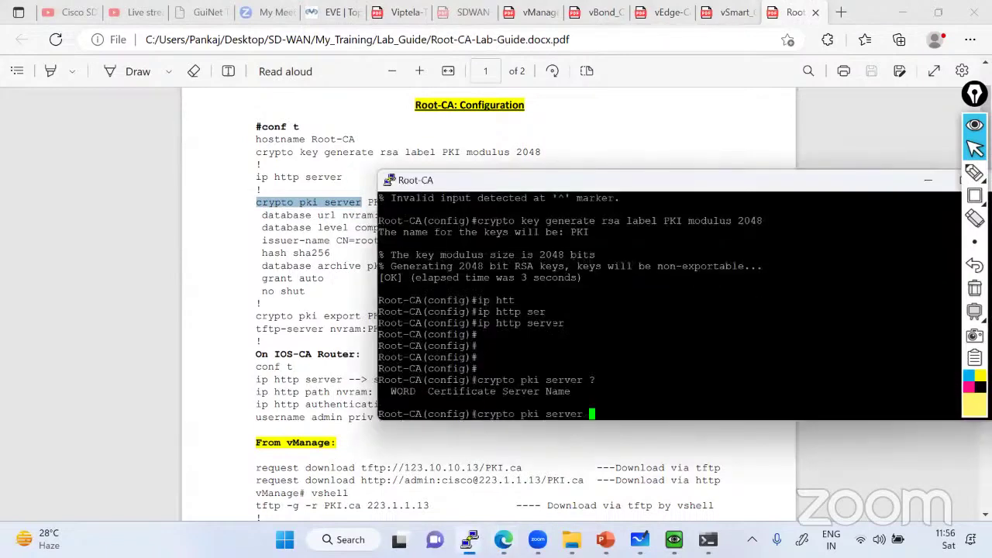
drag(504, 187, 569, 186)
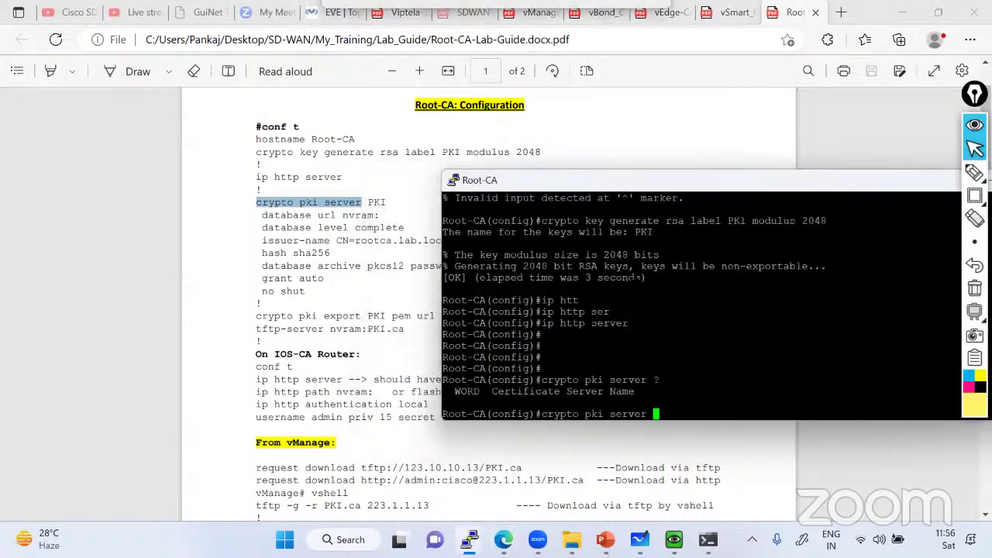
text(PKI)
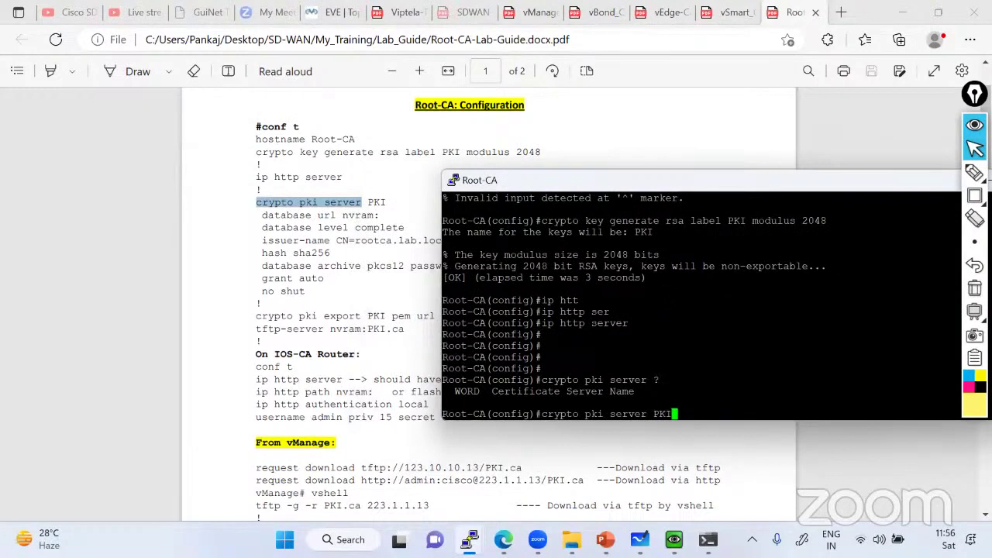
key(Return)
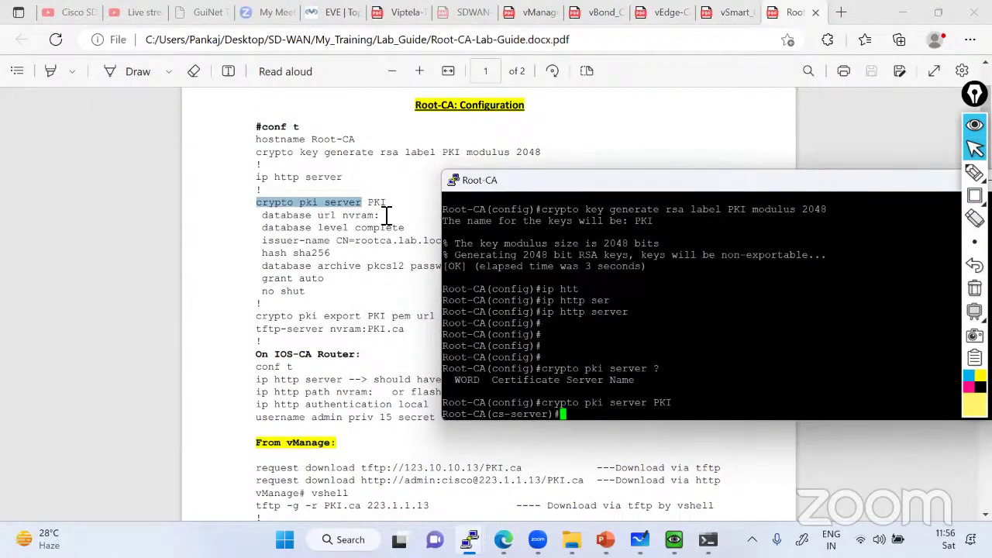
Paste 'database url nvram:' and 'database level complete' from the guide into the console
drag(380, 215, 266, 217)
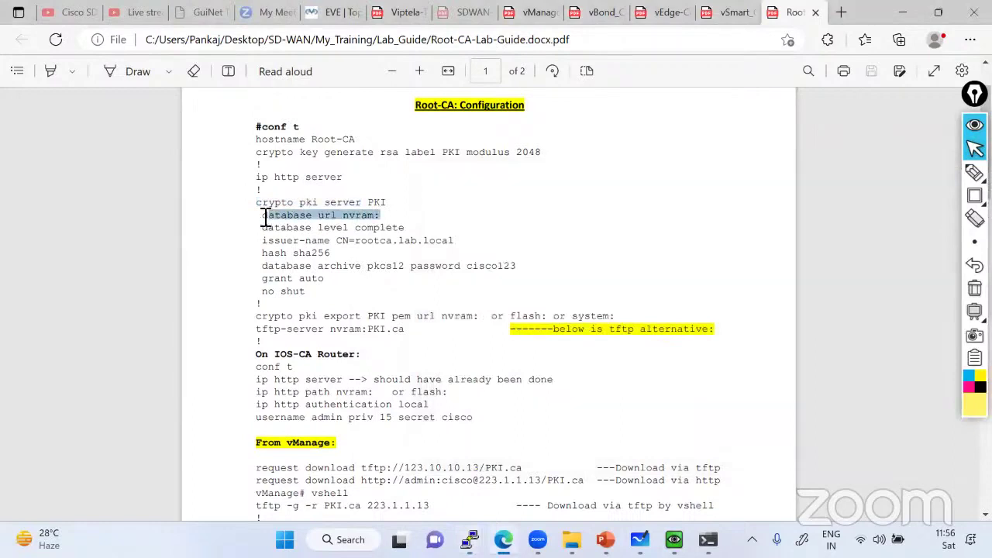
right_click(265, 217)
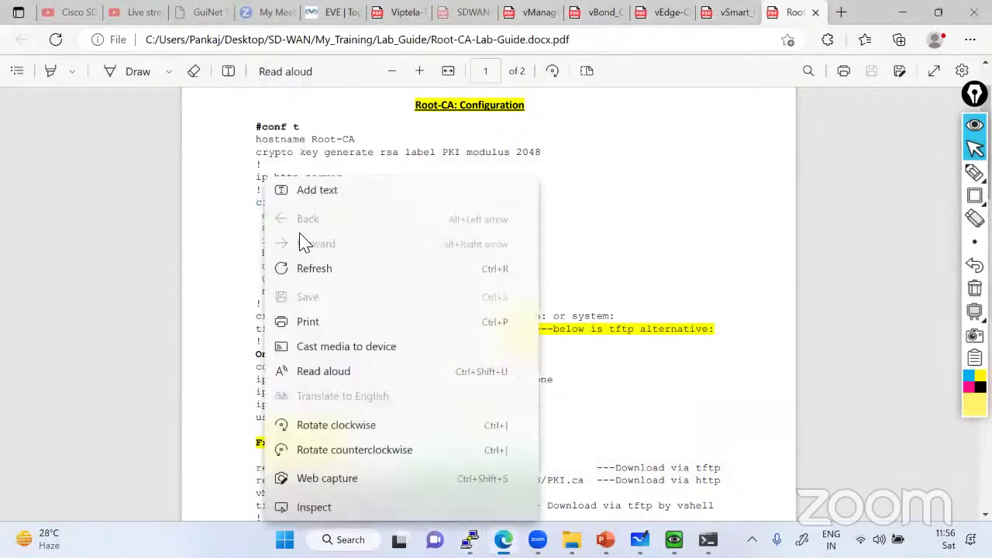
click(245, 245)
drag(265, 218, 412, 228)
right_click(339, 235)
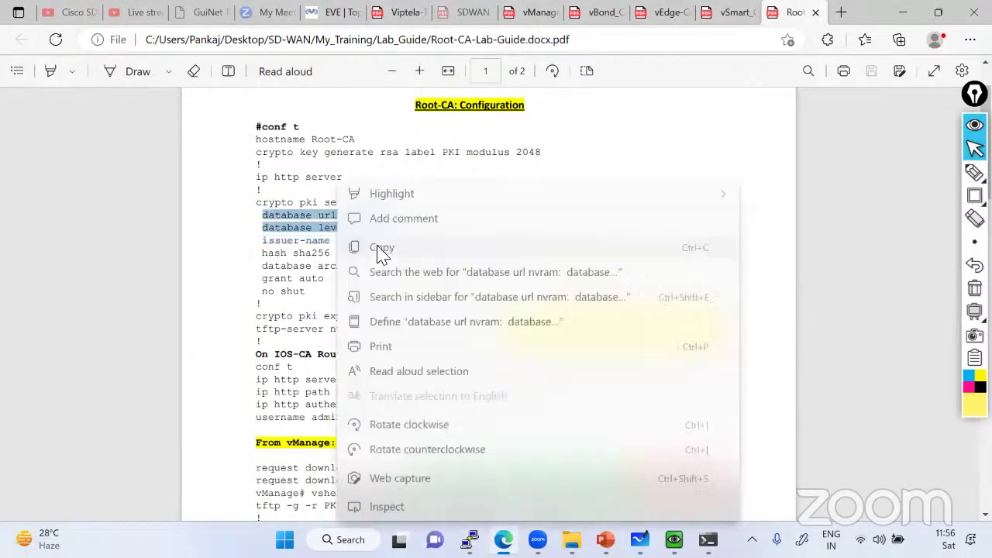
click(382, 254)
key(alt+Tab)
key(shift+Insert)
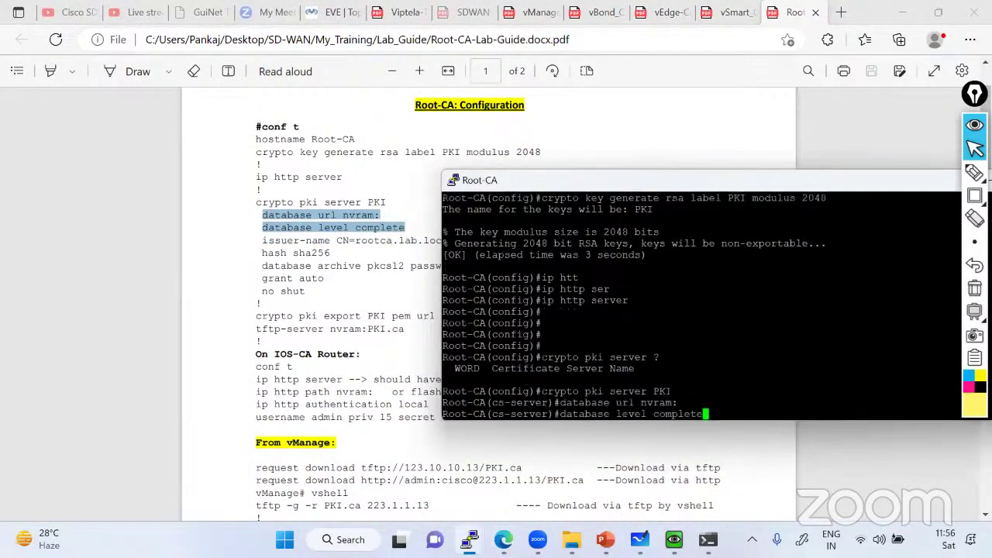
key(Return)
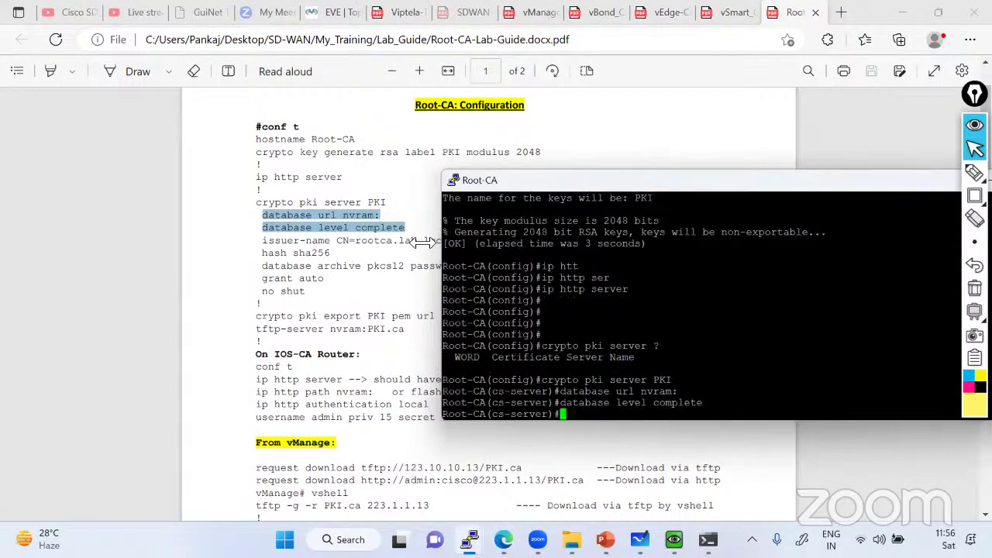
Select the issuer-name through grant auto lines in the lab guide
click(266, 256)
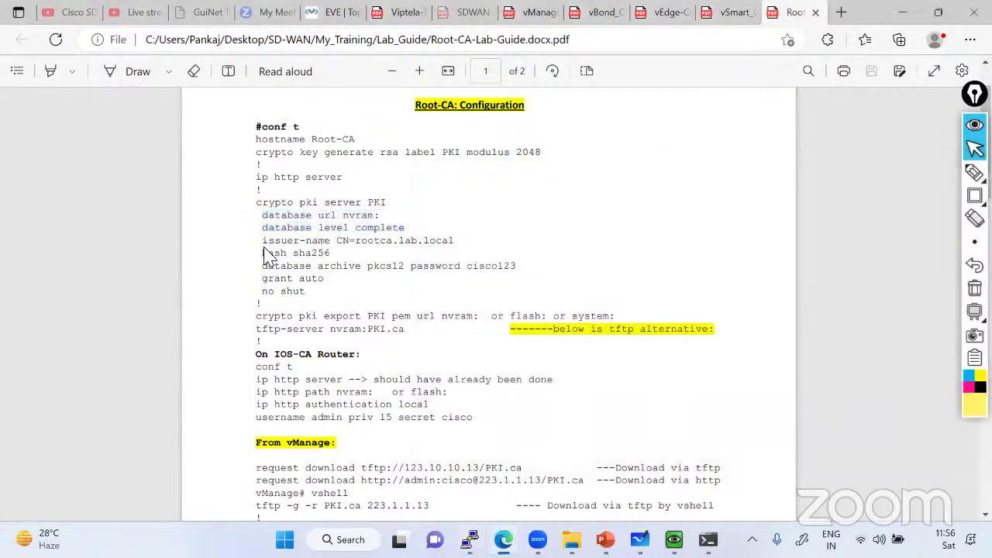
double_click(407, 245)
click(405, 245)
double_click(406, 243)
drag(263, 242, 433, 289)
drag(265, 244, 317, 297)
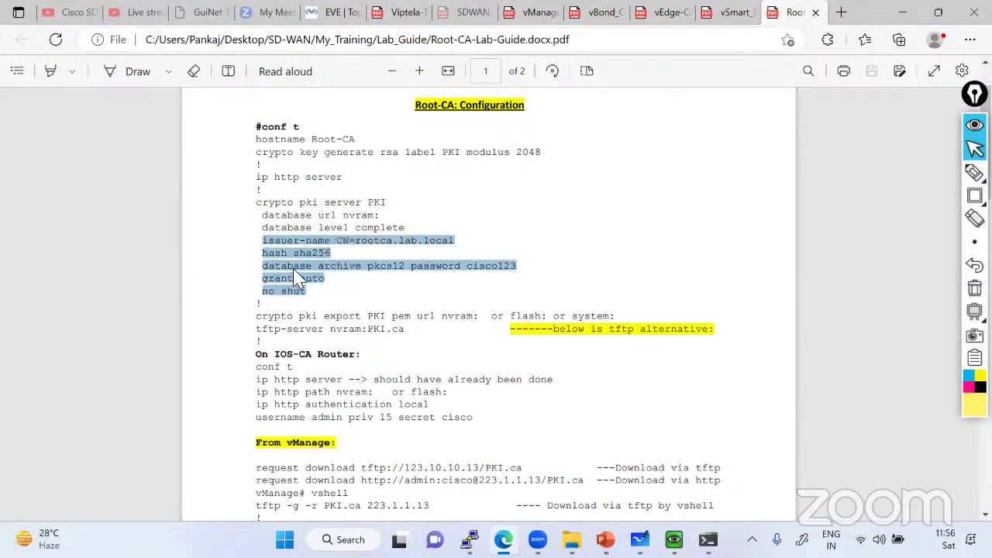
Apply issuer CN=rootca.lab.local, sha256, pkcs12 archive, grant auto and no shutdown, then exit the server
right_click(293, 268)
click(374, 272)
key(alt+Tab)
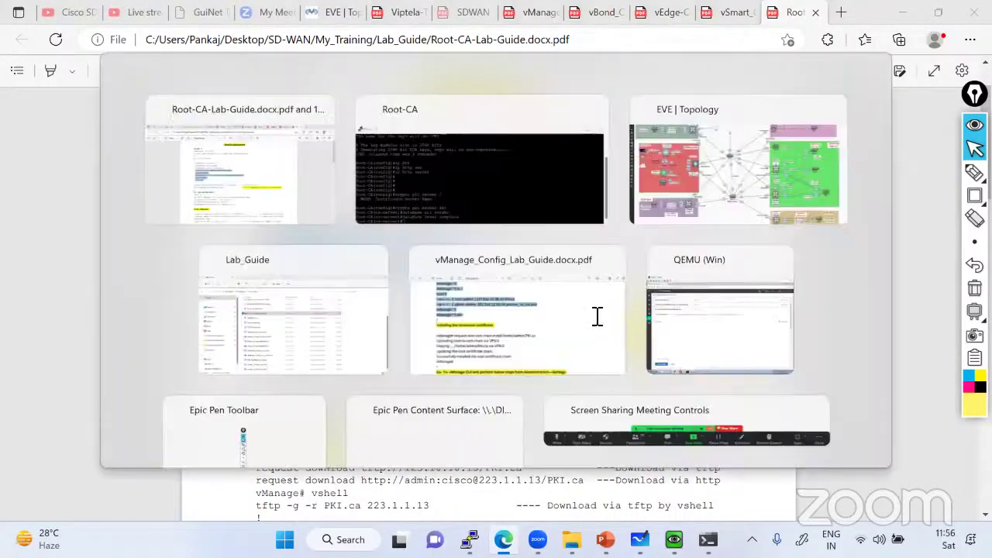
key(shift+Insert)
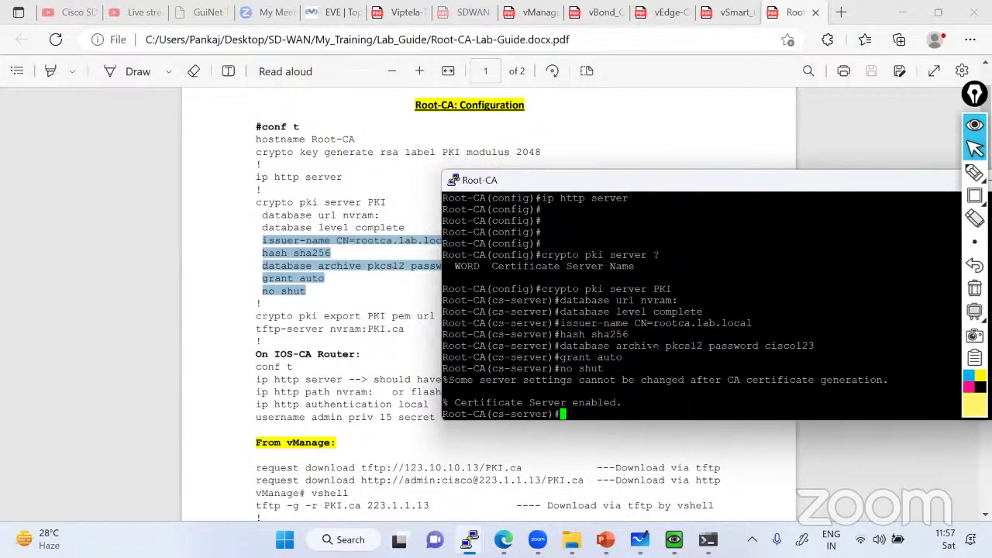
text(exit)
key(Return)
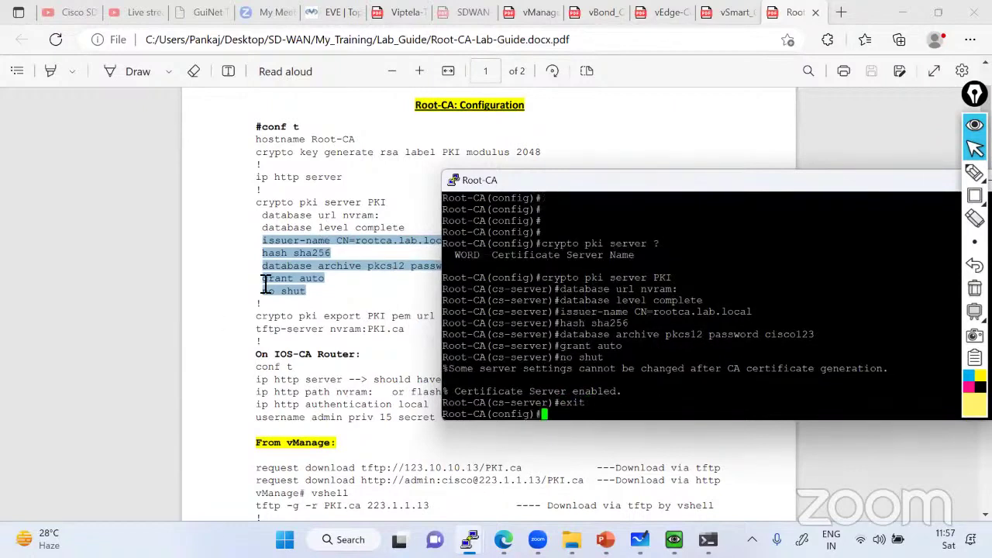
click(409, 327)
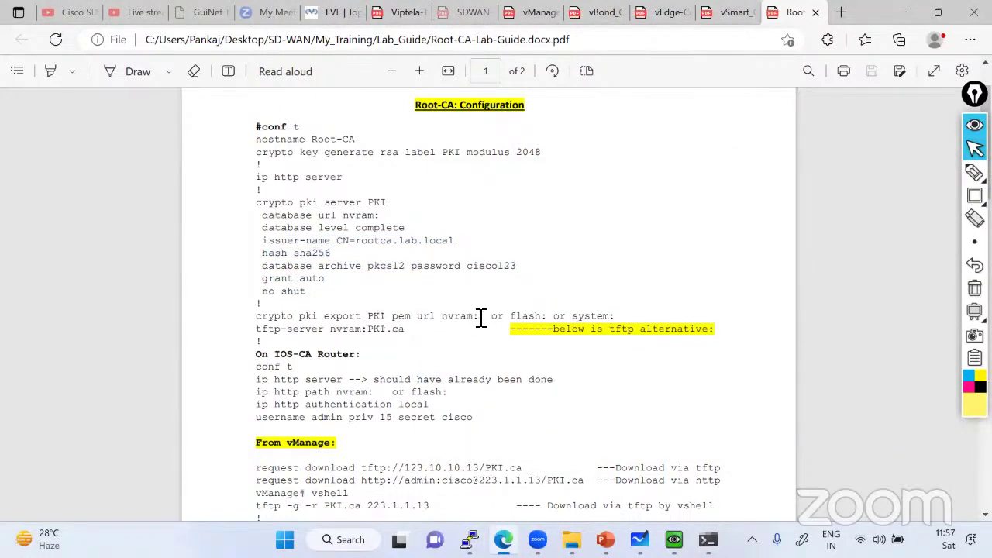
Run crypto pki export PKI pem url nvram:, copied from the lab guide
drag(481, 318, 260, 318)
right_click(303, 210)
click(530, 223)
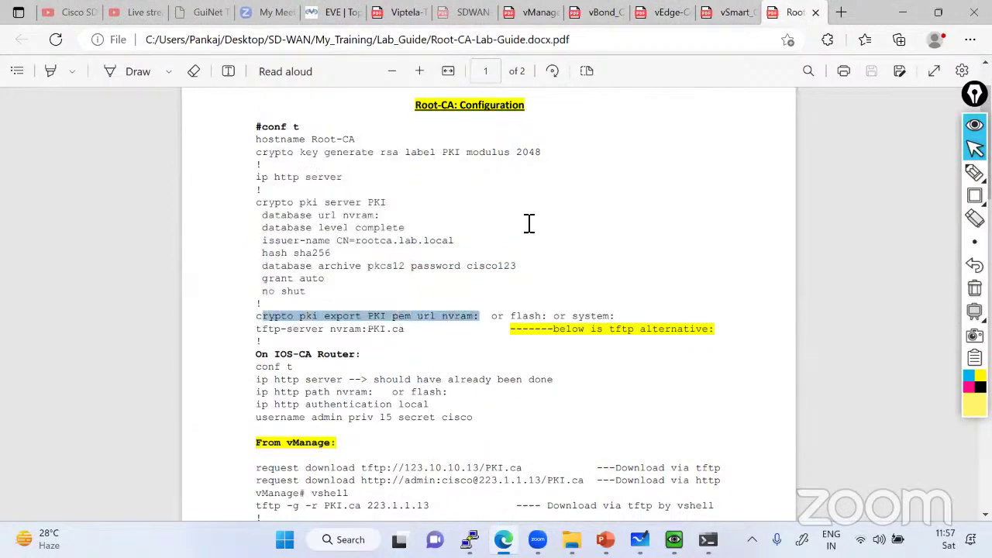
drag(259, 320, 481, 318)
right_click(480, 318)
click(483, 248)
key(alt+Tab)
right_click(564, 330)
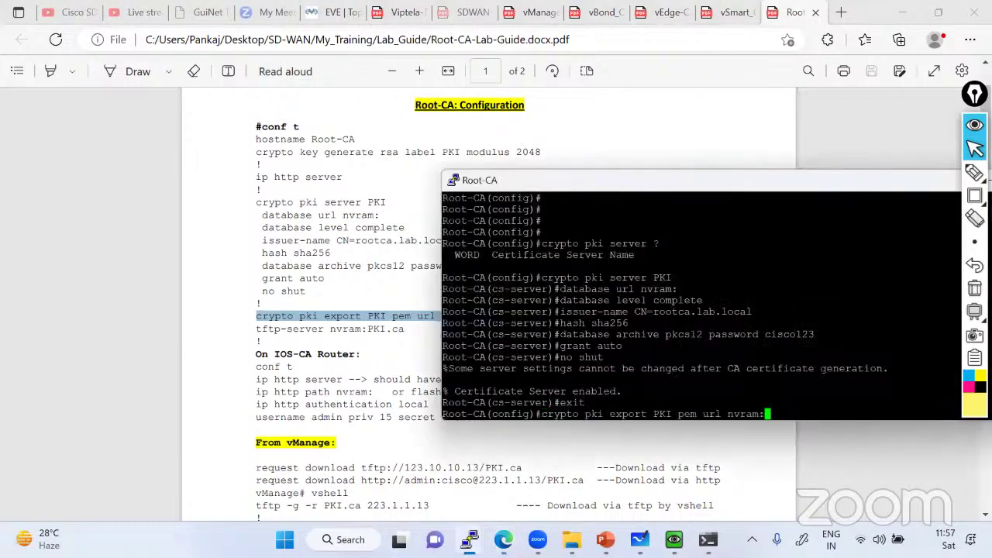
key(Return)
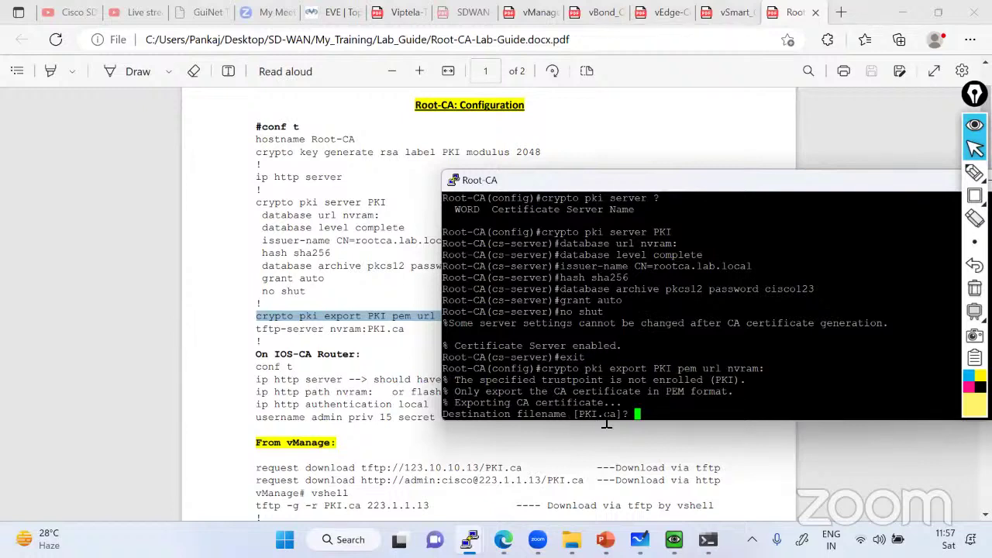
Accept the default PKI.ca file name and return to the privileged prompt
key(Return)
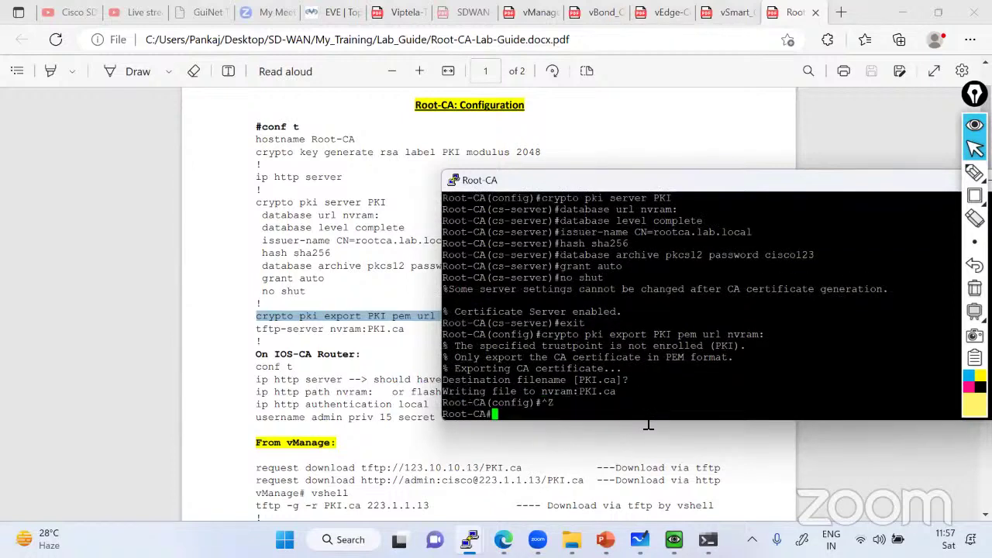
key(ctrl+z)
key(Return)
key(Return)
key(Return)
key(Return)
key(Return)
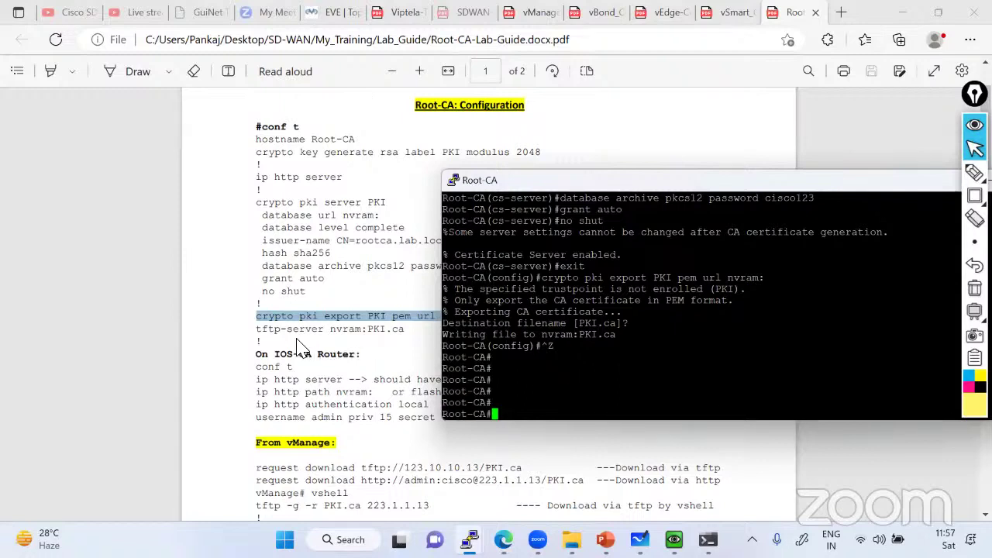
drag(257, 330, 408, 329)
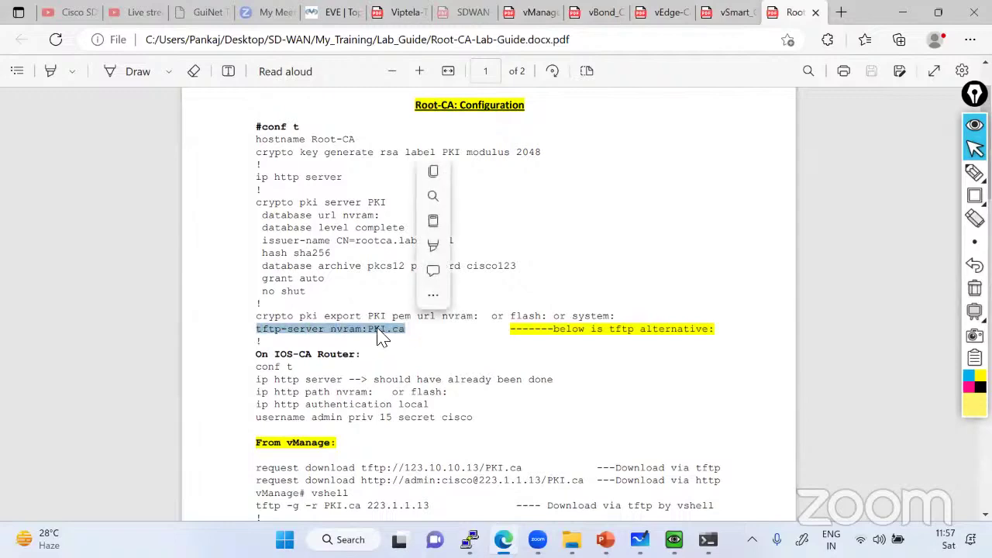
Configure tftp-server nvram:PKI.ca on Root-CA using the line copied from the guide
right_click(380, 336)
click(432, 248)
key(alt+Tab)
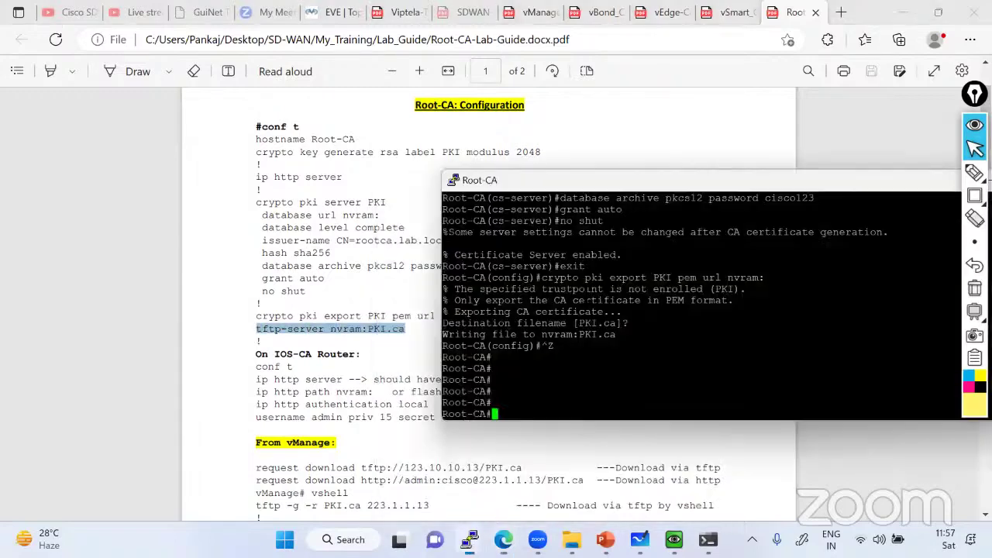
text(conf )
text(t)
key(Return)
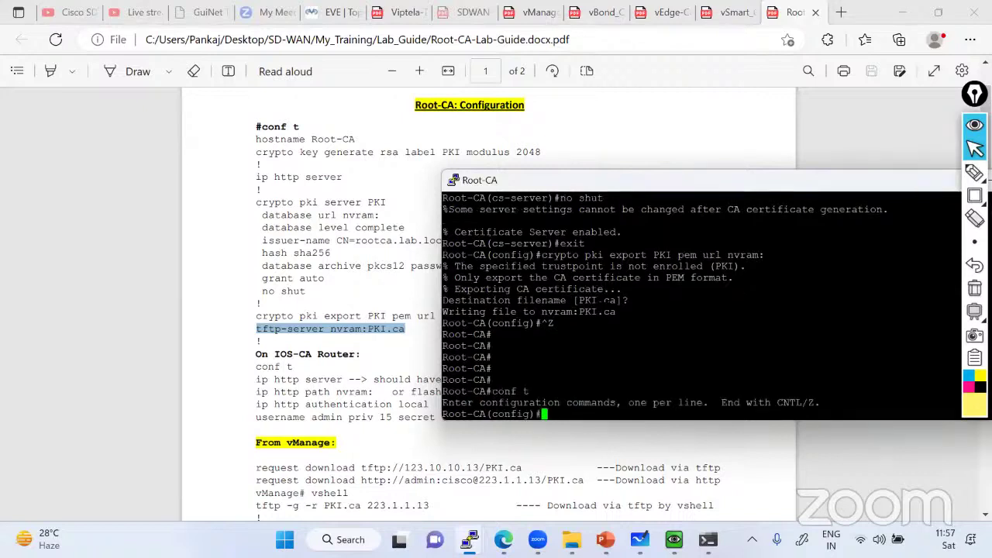
key(shift+Insert)
key(Return)
key(ctrl+z)
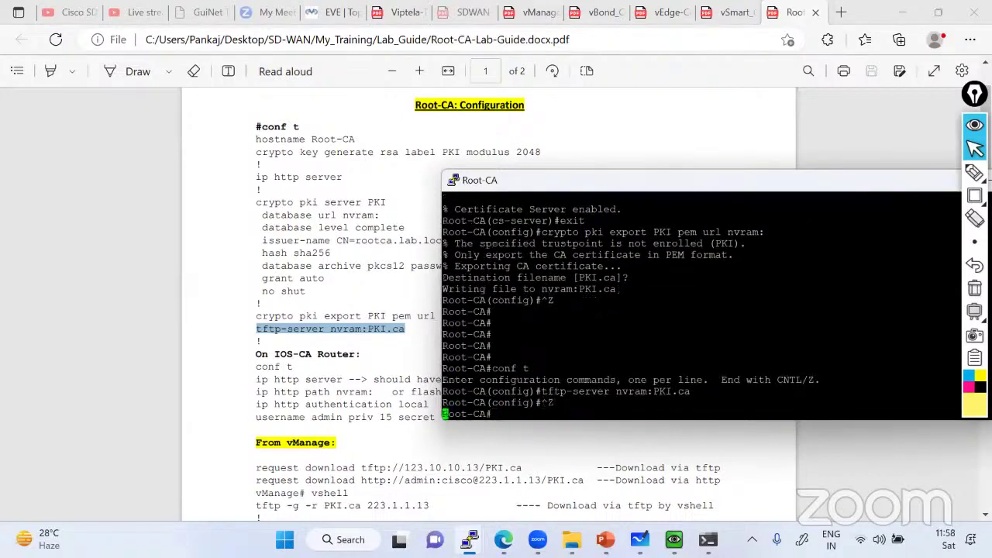
key(Return)
key(Return)
key(Return)
key(Return)
List the nvram: file system and try showing the PKI.ca file with more
key(Return)
key(Return)
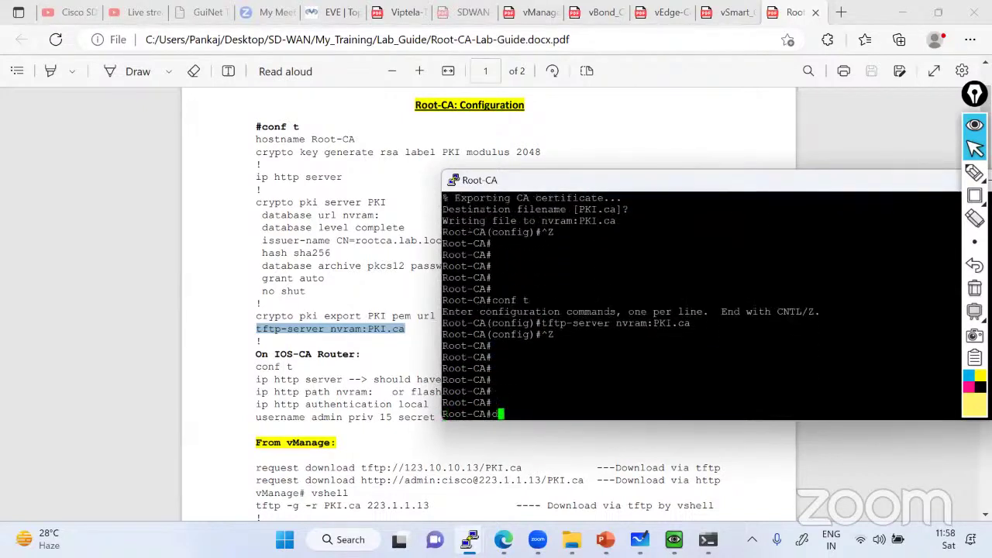
text(dir)
key(Return)
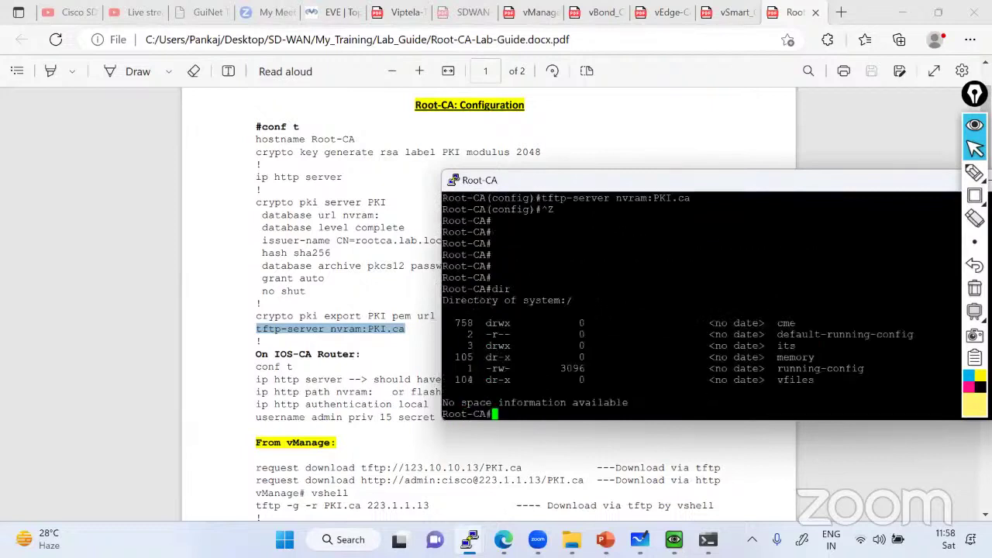
text(dir ?)
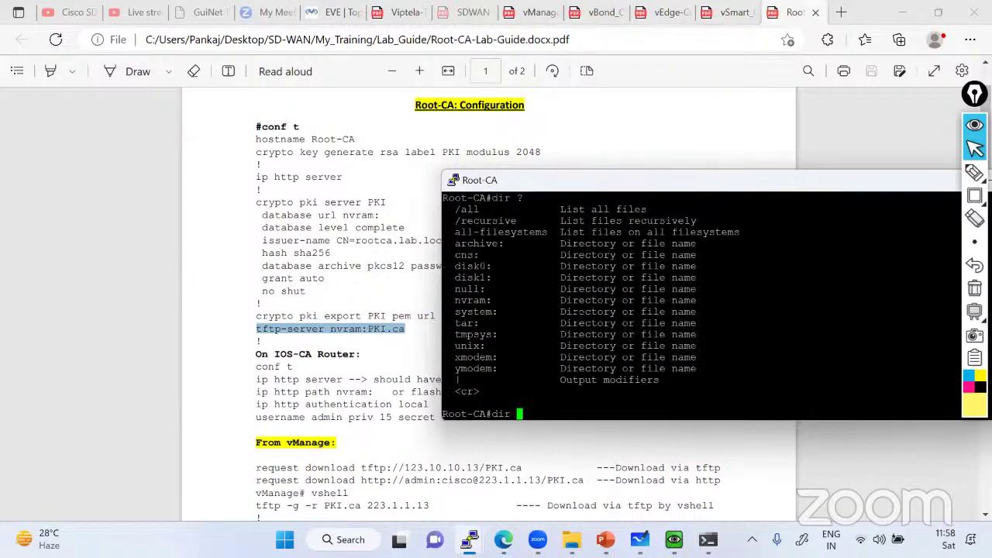
double_click(472, 301)
right_click(570, 317)
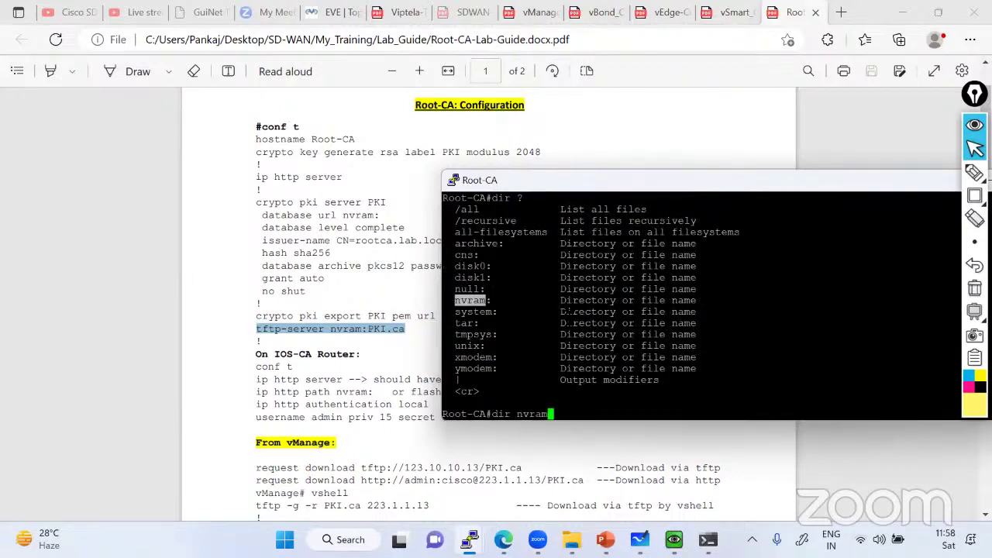
text(:)
key(Return)
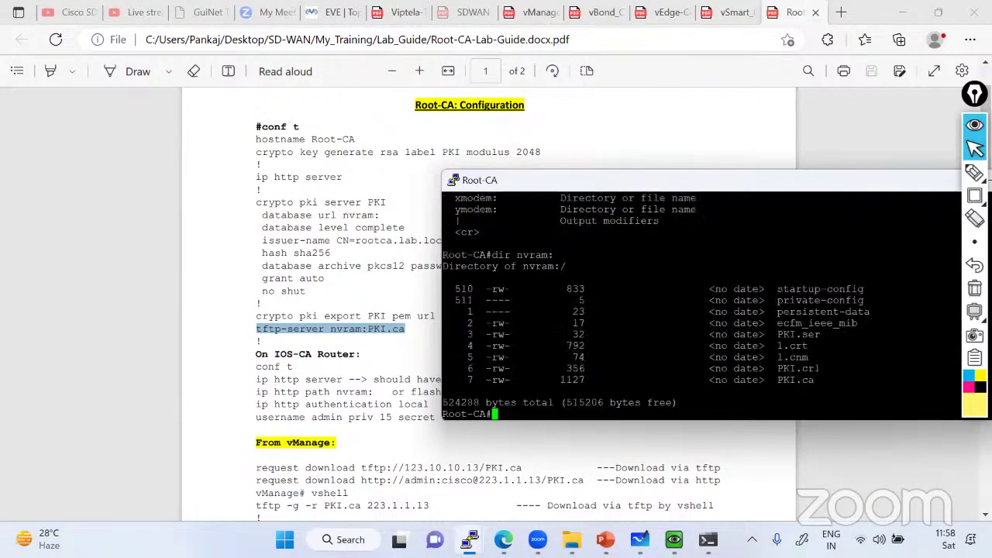
double_click(795, 380)
text(more)
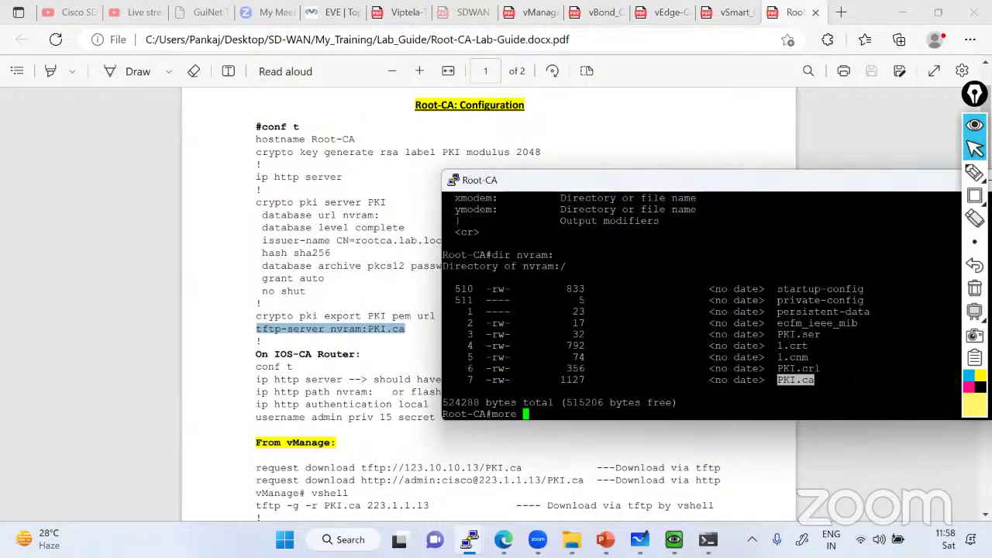
key(shift+Insert)
key(Return)
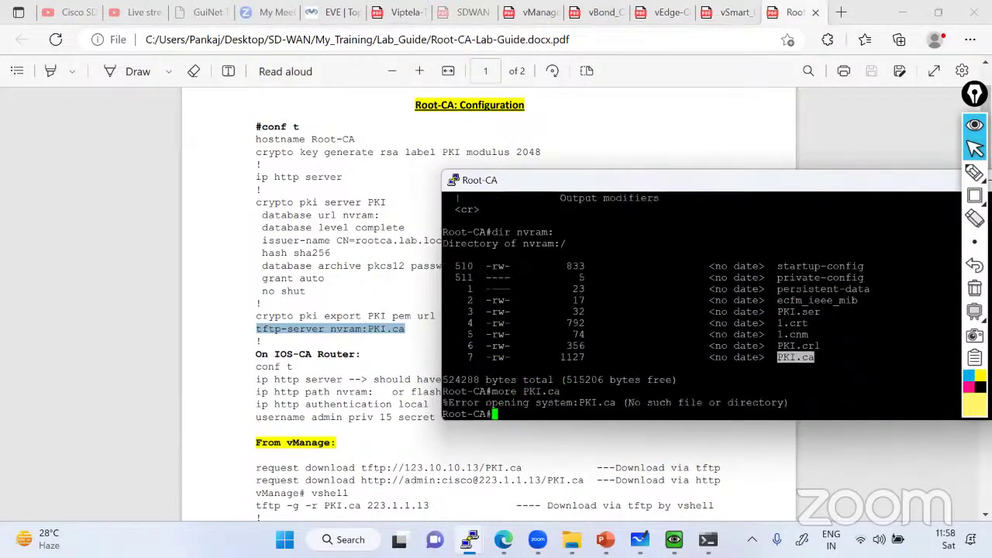
Show the certificate with more nvram:PKI.ca, then save the configuration with wr
key(Up)
key(BackSpace)
key(BackSpace)
key(BackSpace)
key(BackSpace)
key(BackSpace)
key(BackSpace)
text(?)
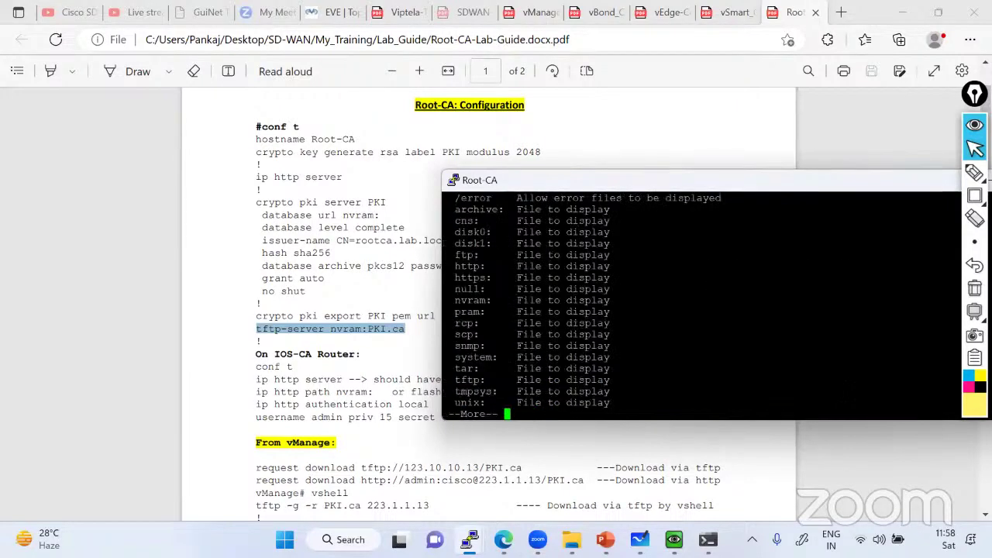
key(space)
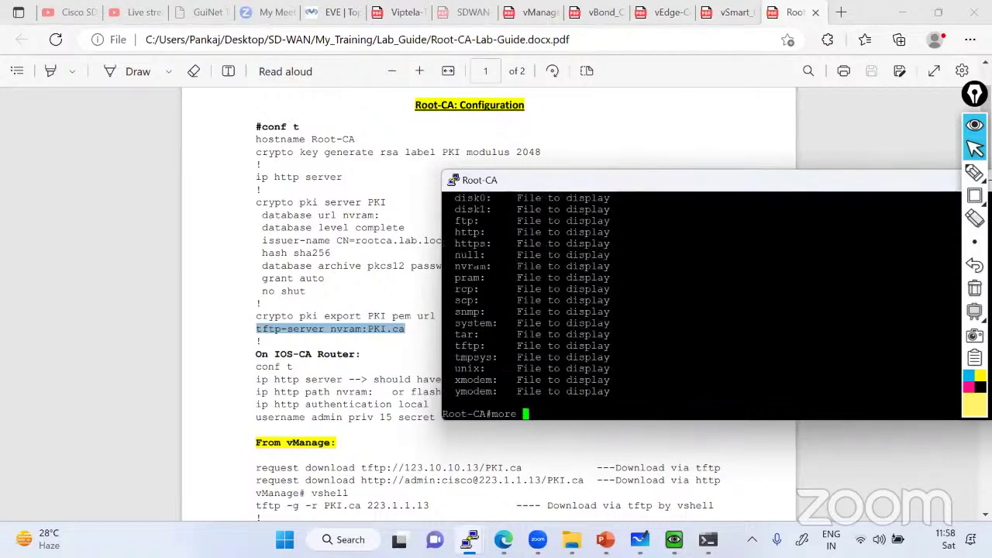
double_click(469, 266)
right_click(470, 266)
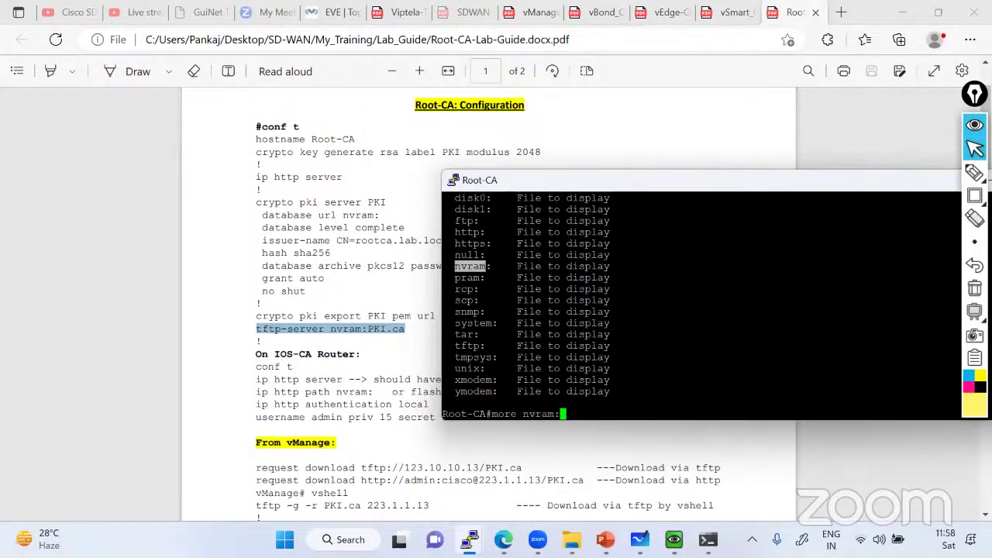
scroll(701, 305, up, 7)
double_click(795, 289)
scroll(795, 288, down, 7)
right_click(796, 289)
key(Return)
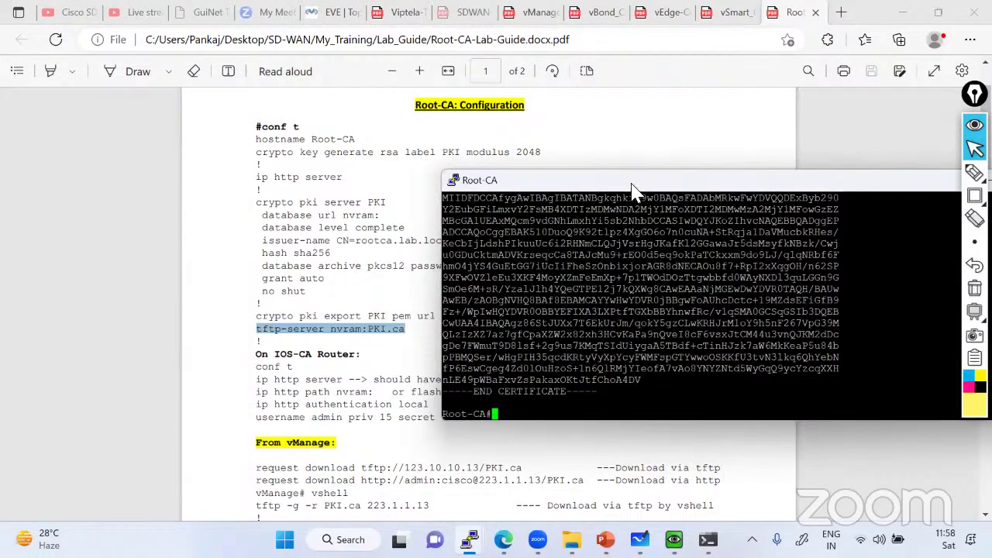
drag(605, 92, 605, 92)
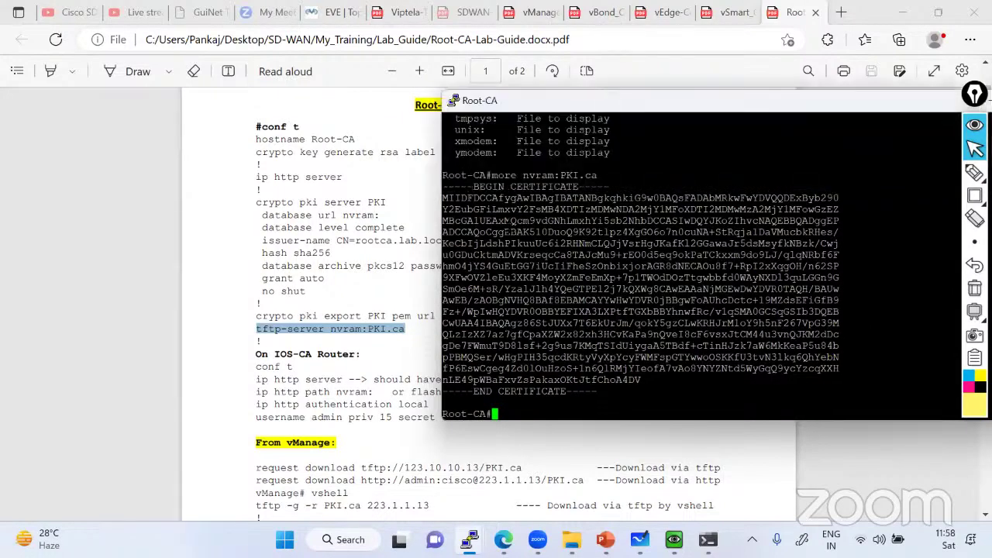
text(wr)
key(Return)
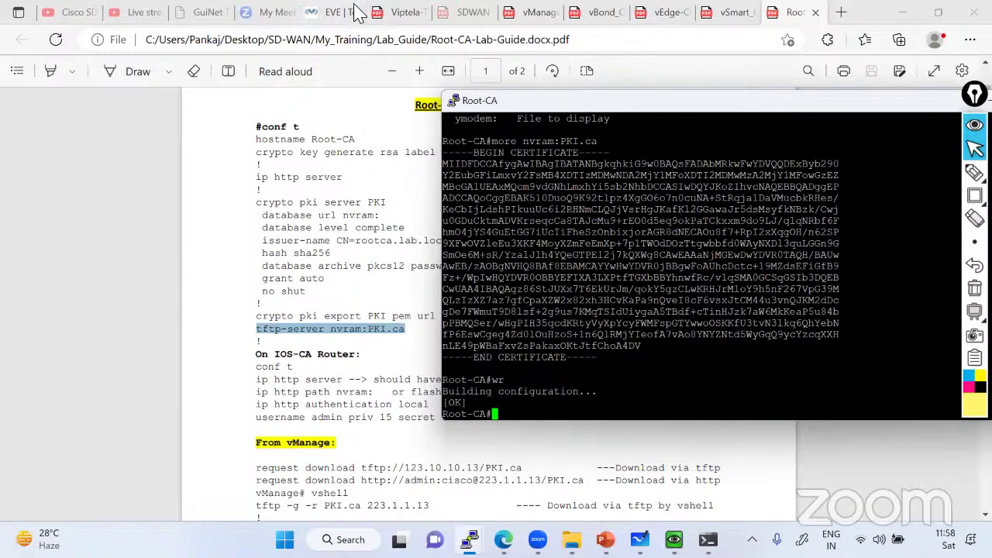
Scroll the vManage lab guide PDF to the 'Downloading certificate from Root-CA' section
click(469, 540)
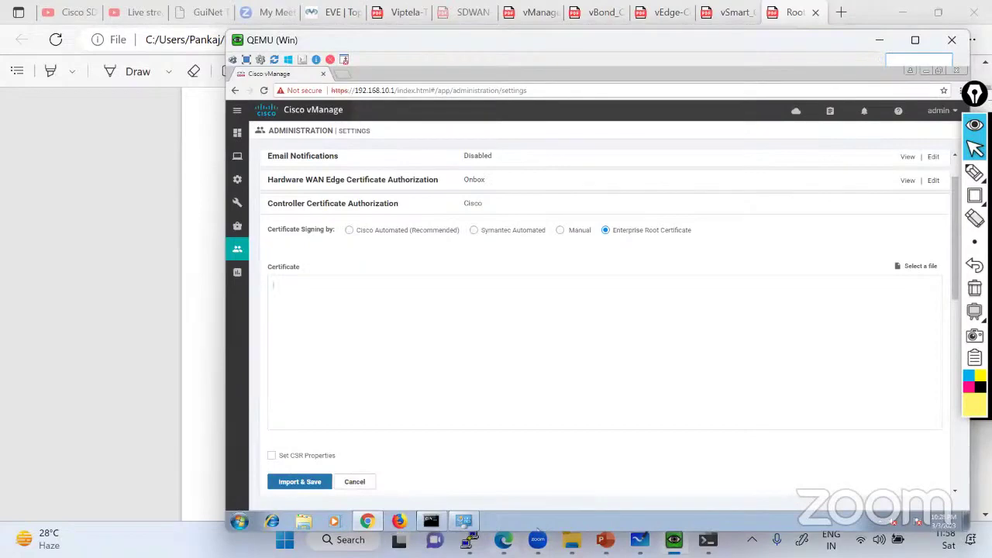
click(530, 17)
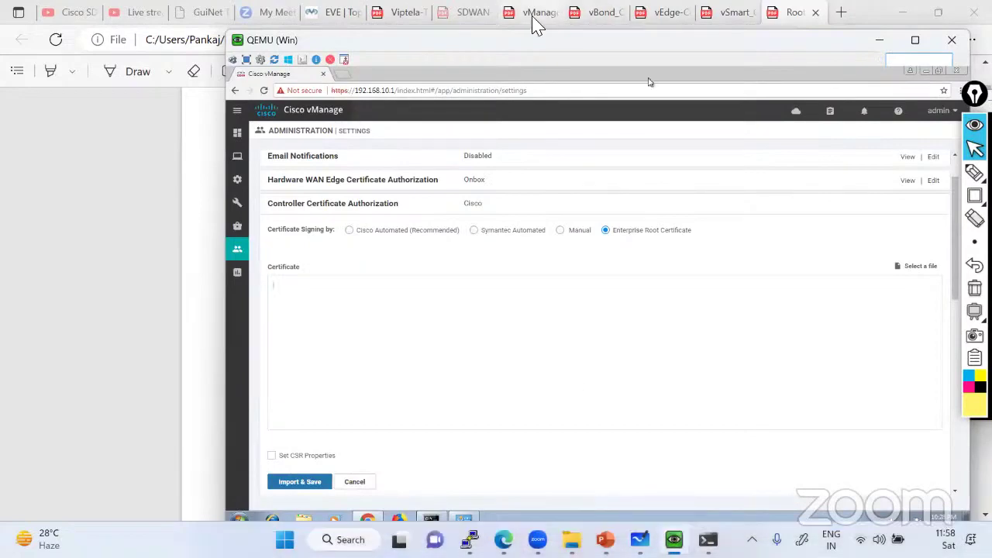
scroll(370, 239, down, 1)
scroll(370, 239, up, 4)
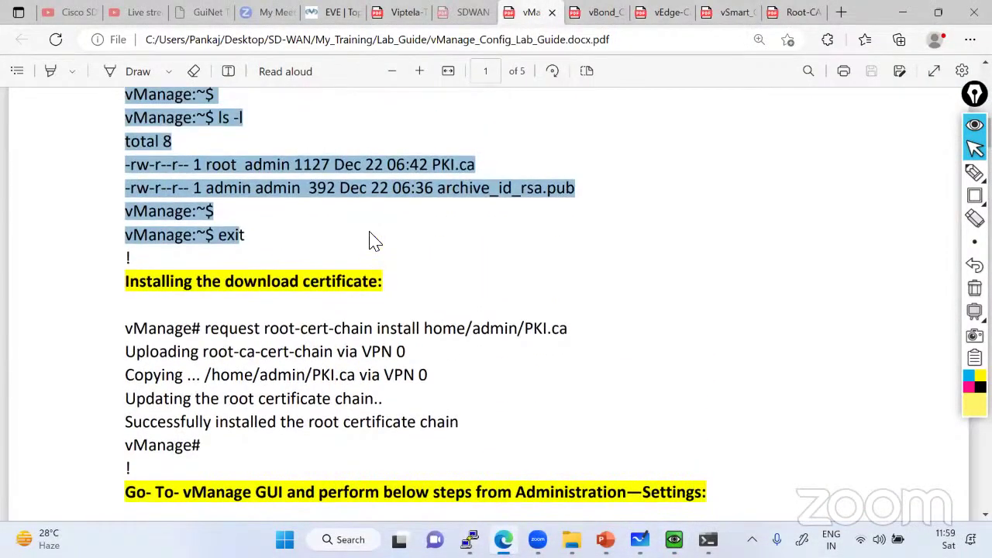
scroll(371, 239, up, 5)
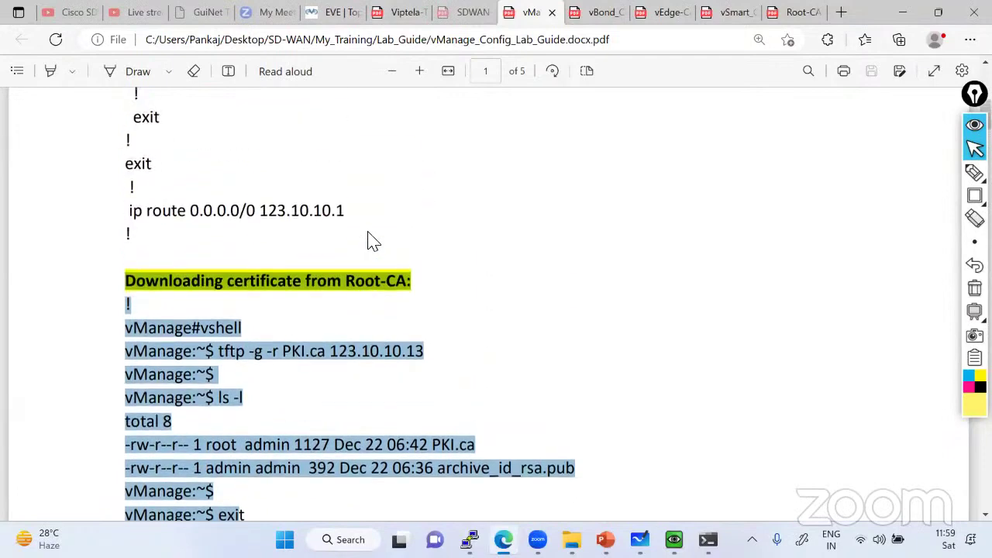
scroll(371, 239, down, 15)
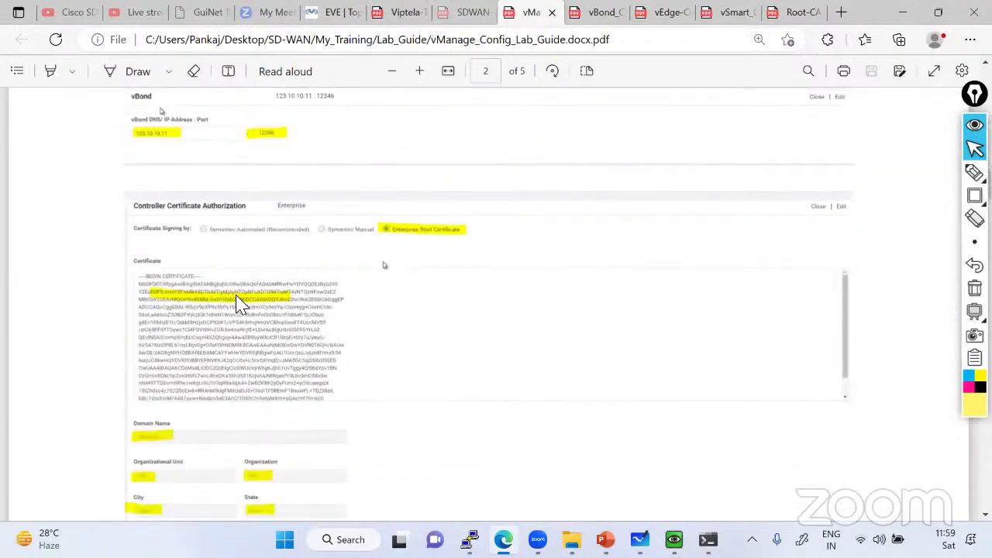
scroll(241, 304, down, 3)
scroll(241, 301, up, 8)
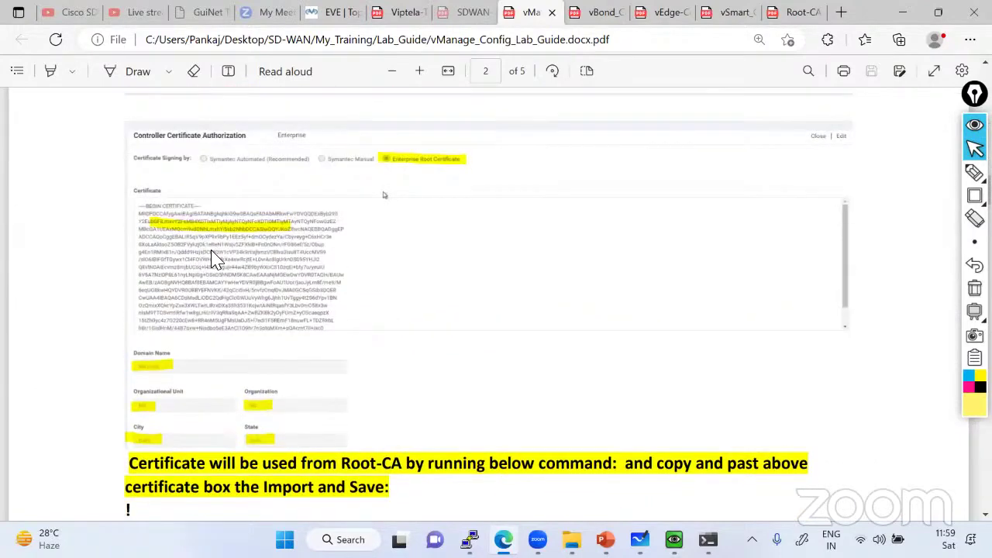
scroll(235, 253, up, 15)
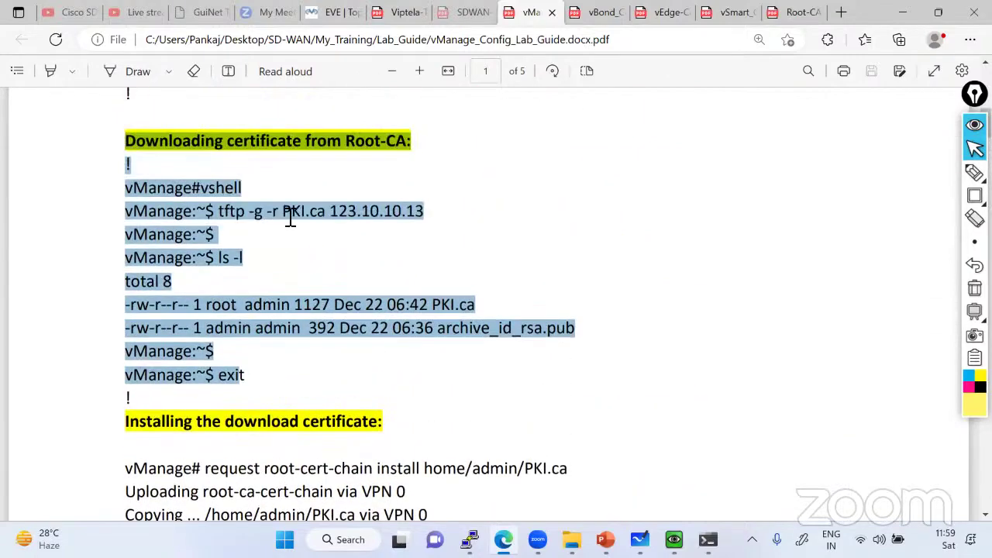
Select the 'tftp -g -r PKI.ca 123.10.10.13' command, then return to the EVE lab topology
click(237, 214)
drag(220, 212, 436, 217)
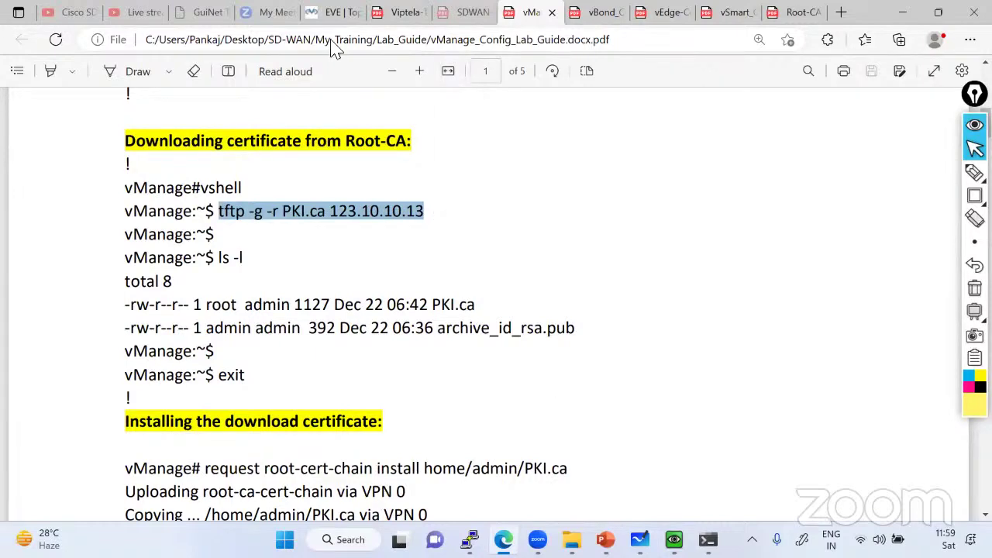
key(ctrl+shift+Tab)
Annotate the topology by circling Root-CA and tracing the DC-SW to vManage link, then clear the marks
click(903, 195)
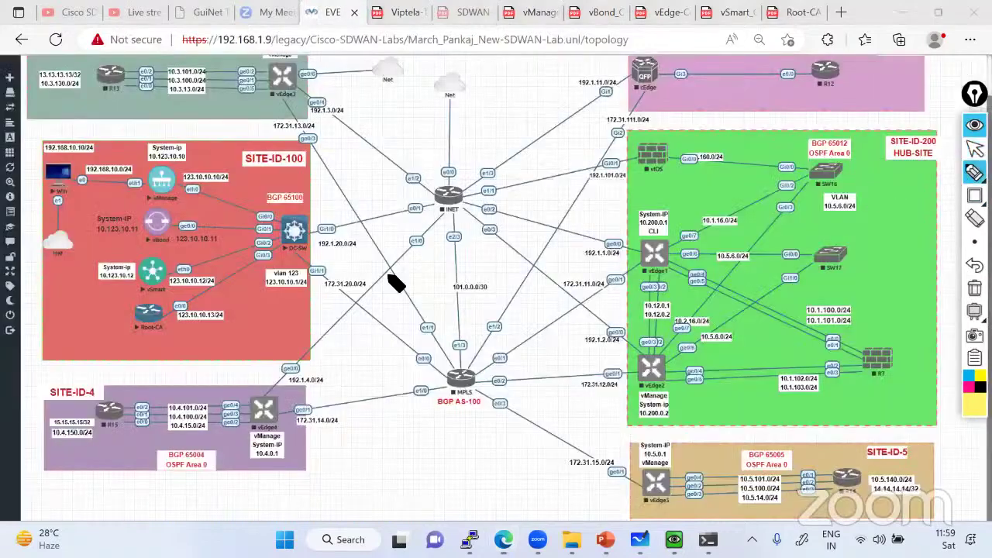
mouse_move(172, 304)
mouse_down()
mouse_move(151, 304)
mouse_move(132, 341)
mouse_move(159, 318)
mouse_move(246, 296)
mouse_move(256, 202)
mouse_move(152, 166)
mouse_move(186, 203)
mouse_move(176, 165)
mouse_move(172, 180)
mouse_up()
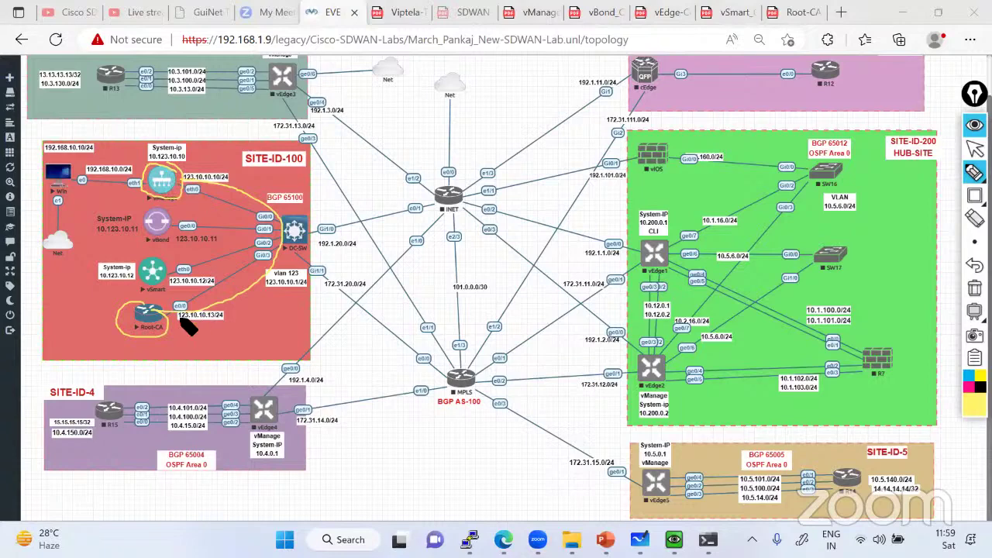
drag(251, 203, 180, 180)
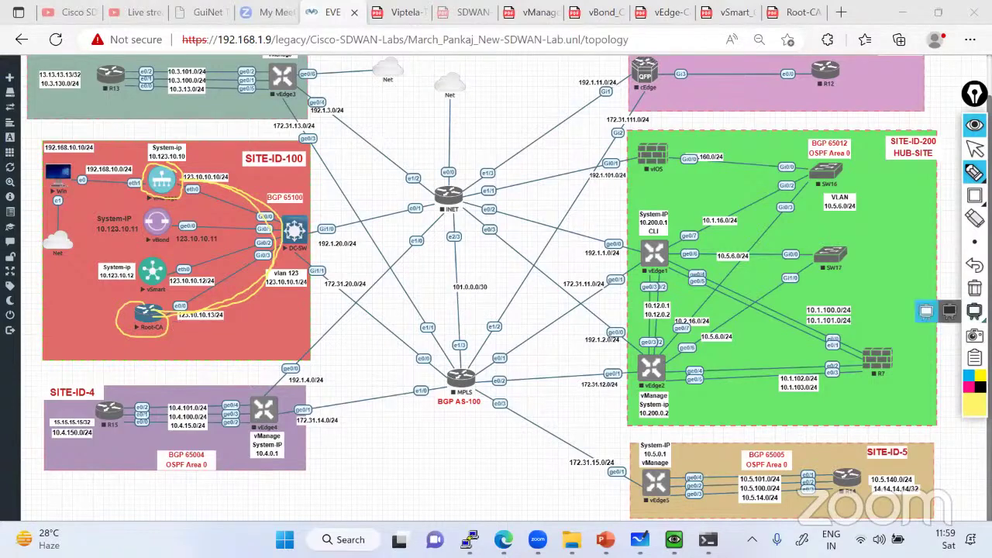
click(975, 287)
click(975, 172)
click(974, 149)
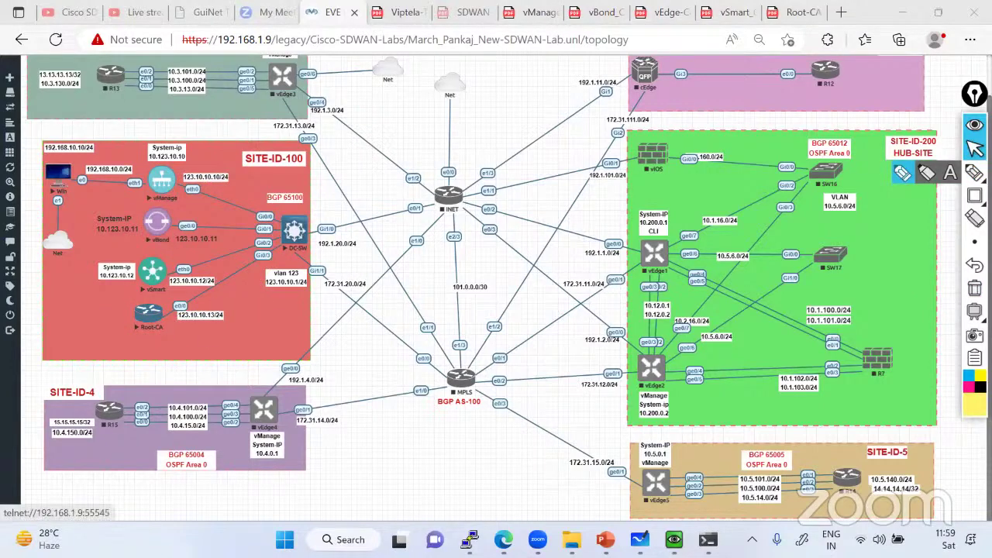
Log in to the vManage console as admin and ping 123.10.10.13 until it shows 0% loss
key(alt+Tab)
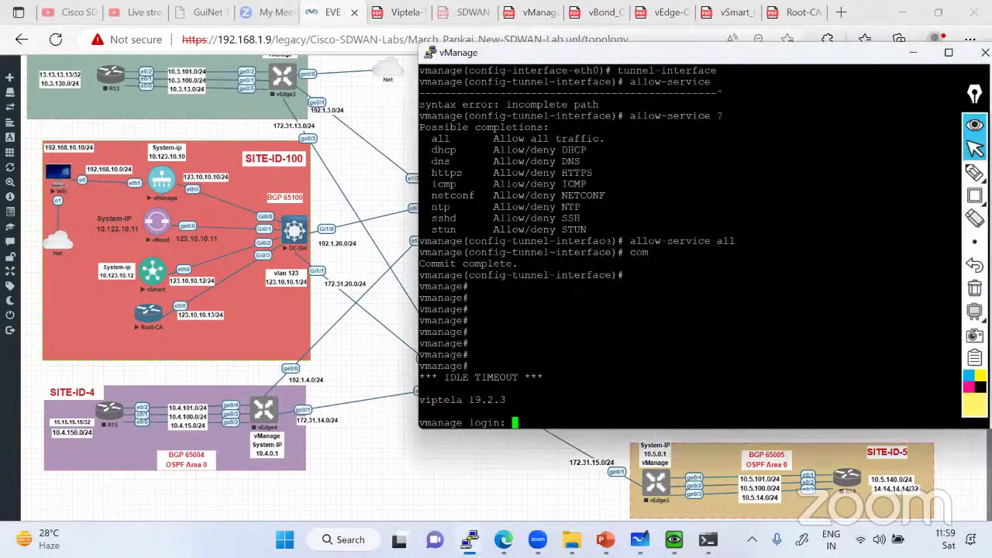
text(admin)
key(Return)
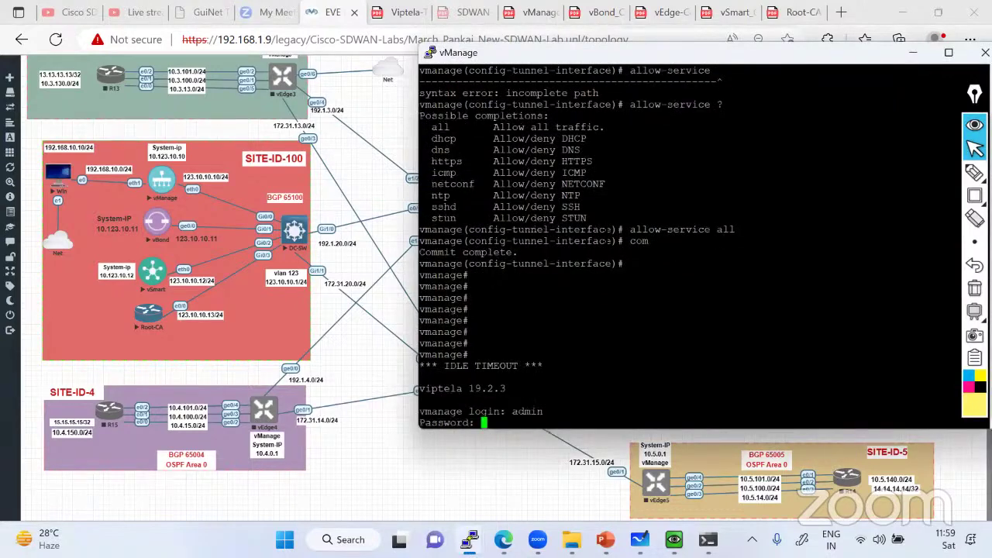
text(admin)
key(Return)
key(Return)
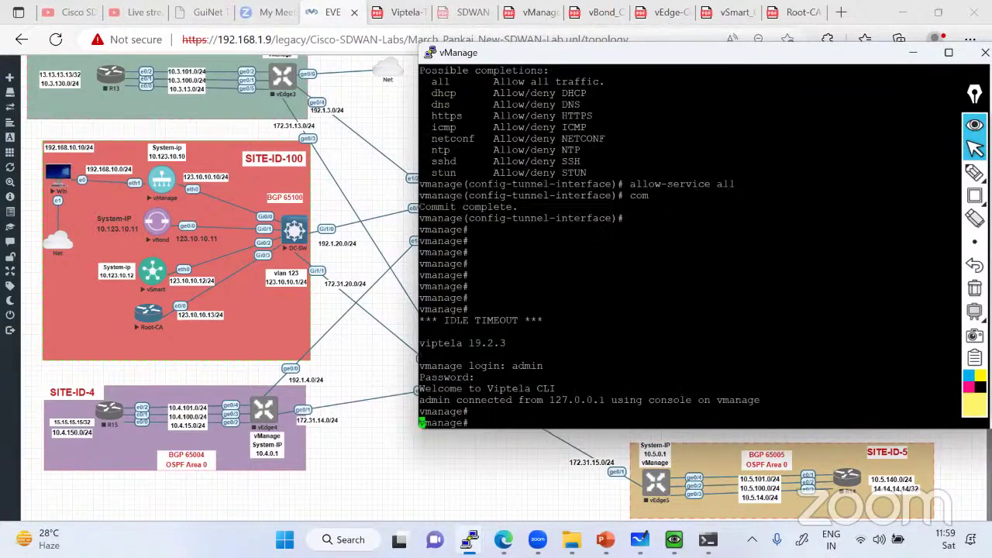
text(ping 1)
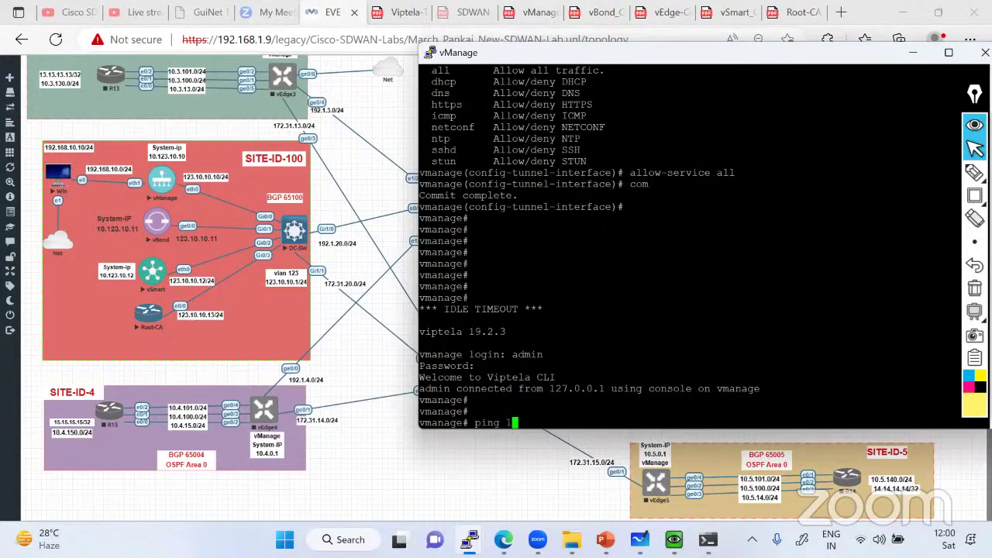
text(23.10.10.13)
key(Return)
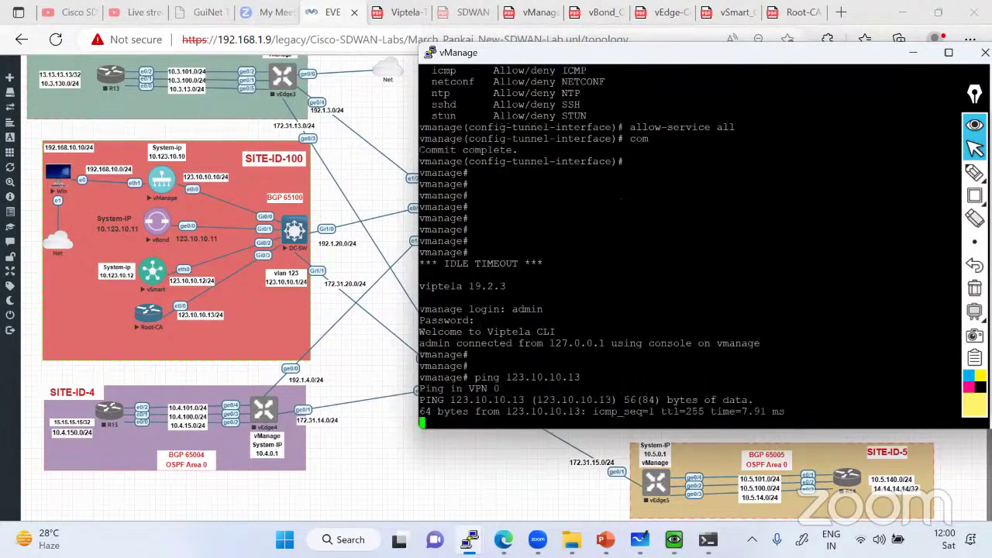
key(ctrl+c)
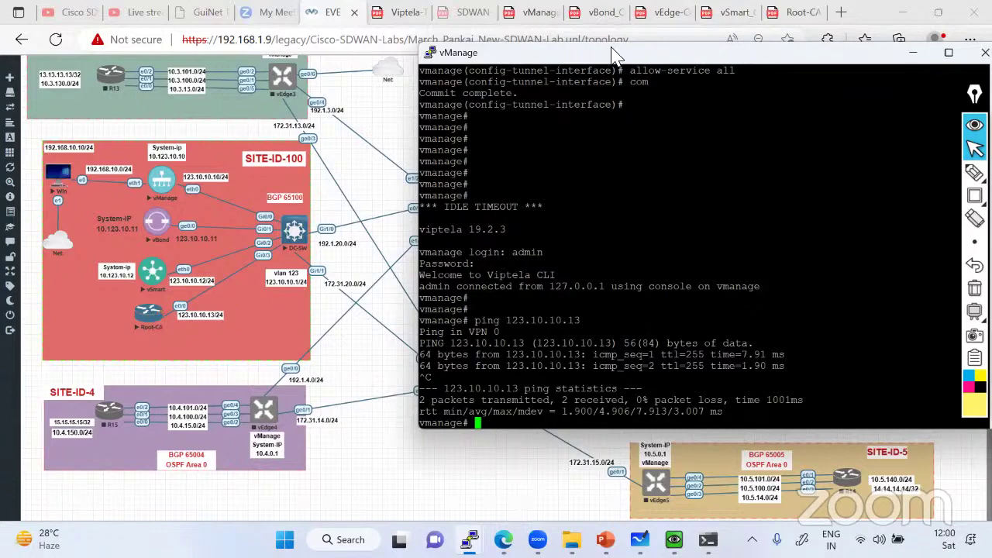
Enter the vManage Linux shell with vshell
click(542, 21)
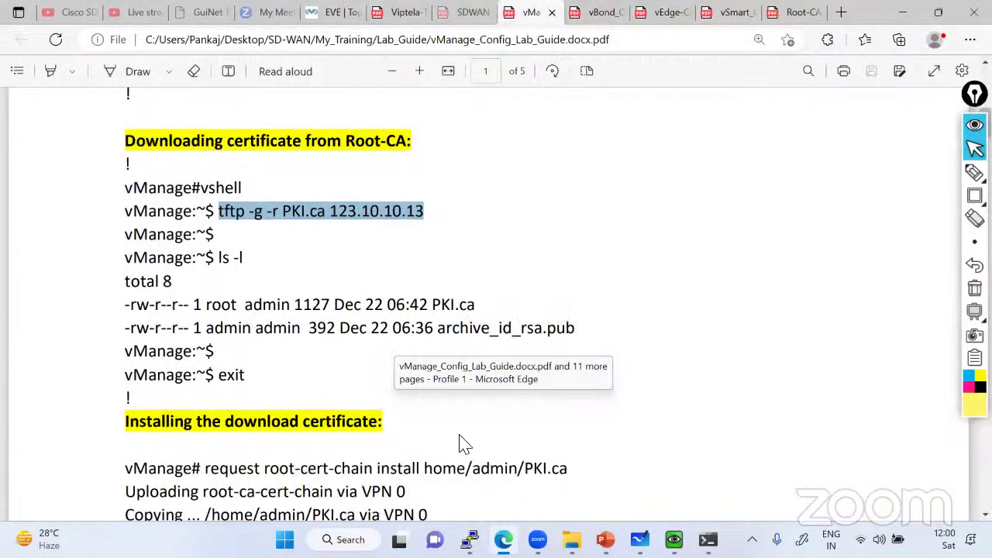
key(alt+Tab)
text(v)
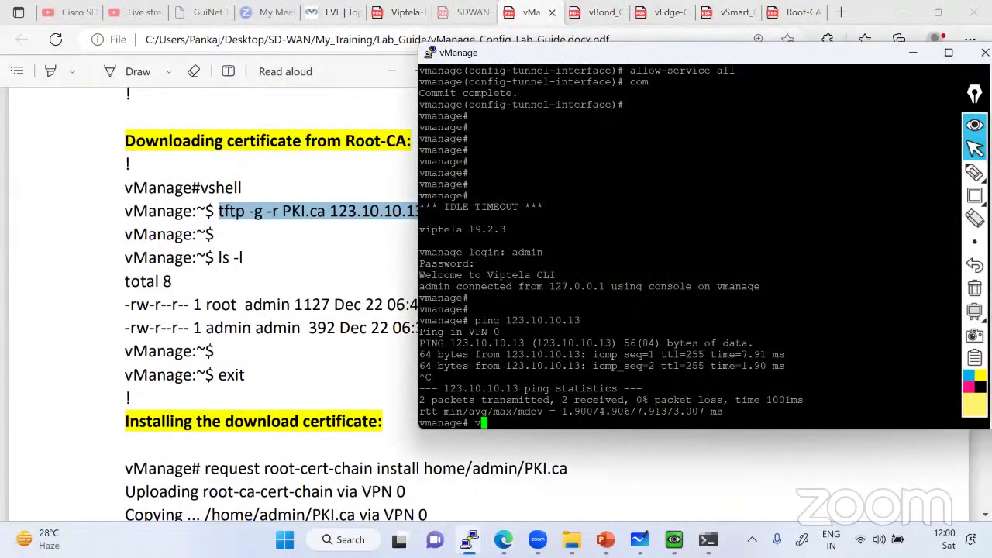
text(shell)
key(Return)
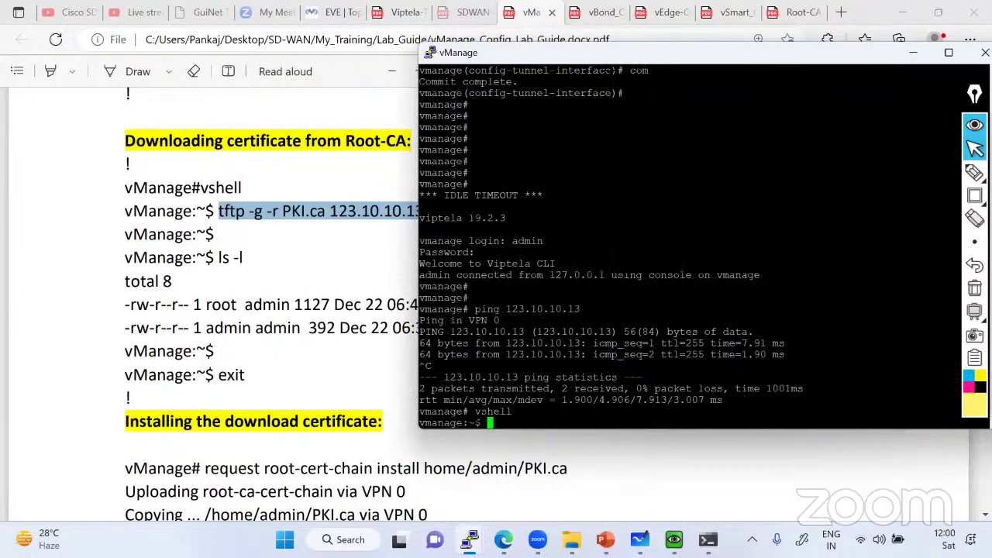
Download PKI.ca from 123.10.10.13 over TFTP using the command copied from the lab guide
click(270, 222)
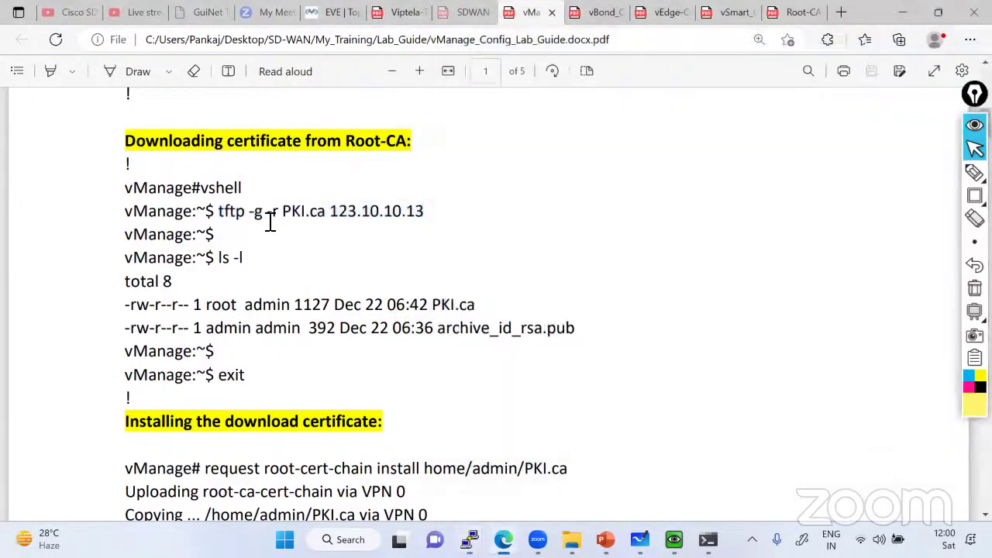
drag(219, 211, 428, 214)
right_click(381, 214)
click(416, 245)
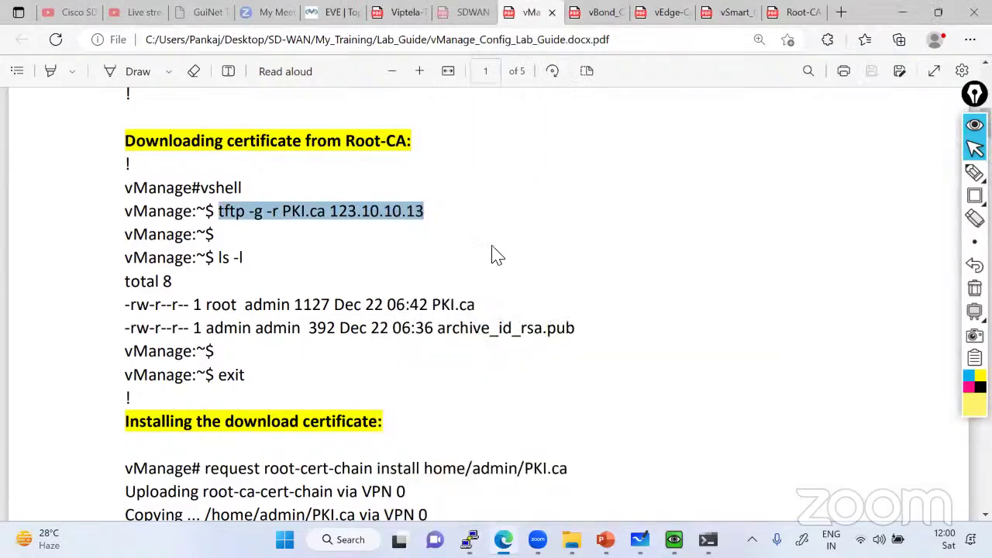
key(alt+Tab)
key(ctrl+v)
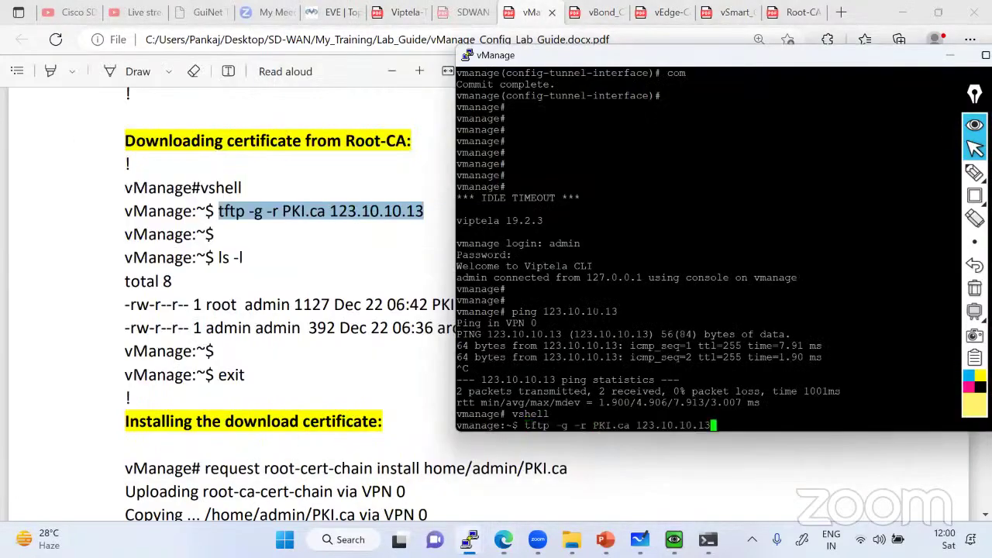
key(Return)
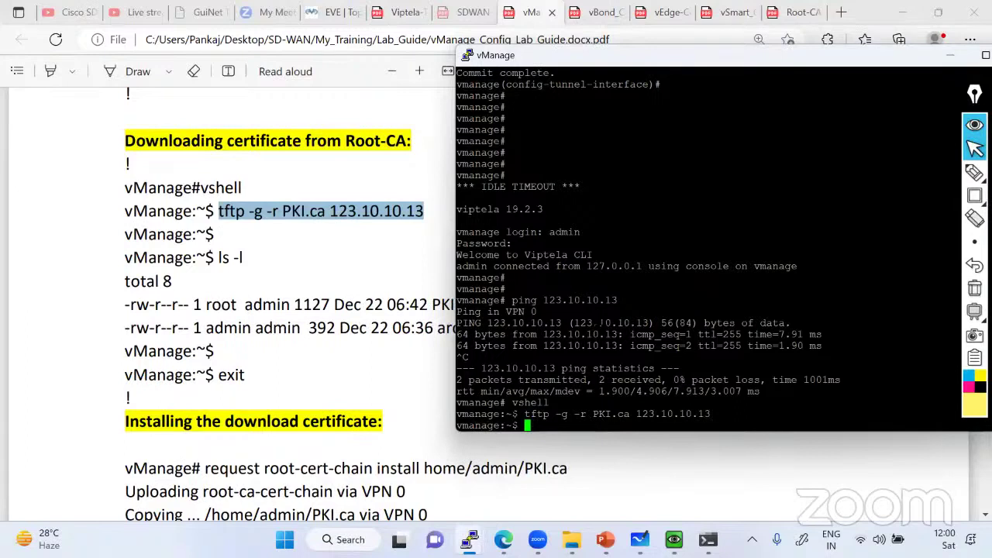
List the home directory with ls -l and mark PKI.ca in the listing
text(ls -l)
key(Return)
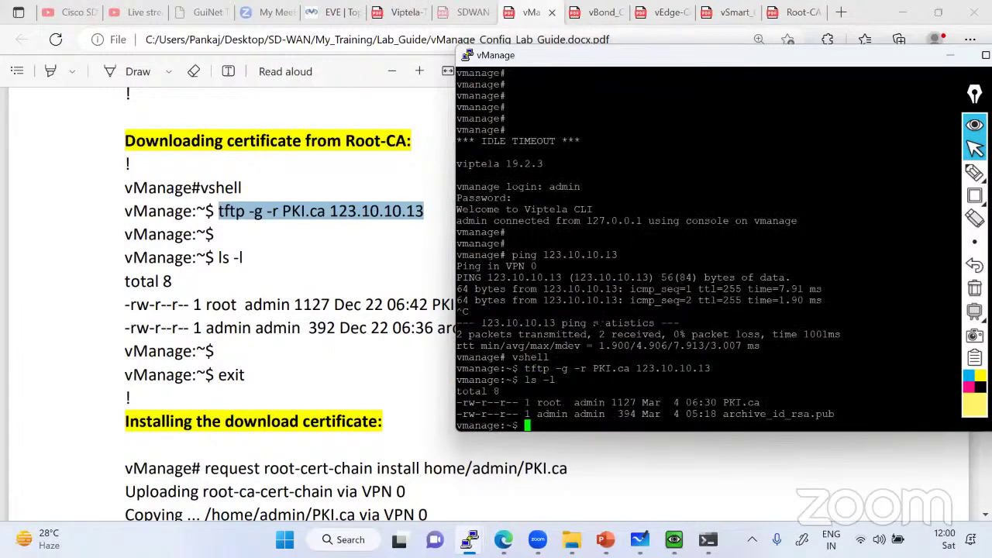
drag(718, 402, 757, 413)
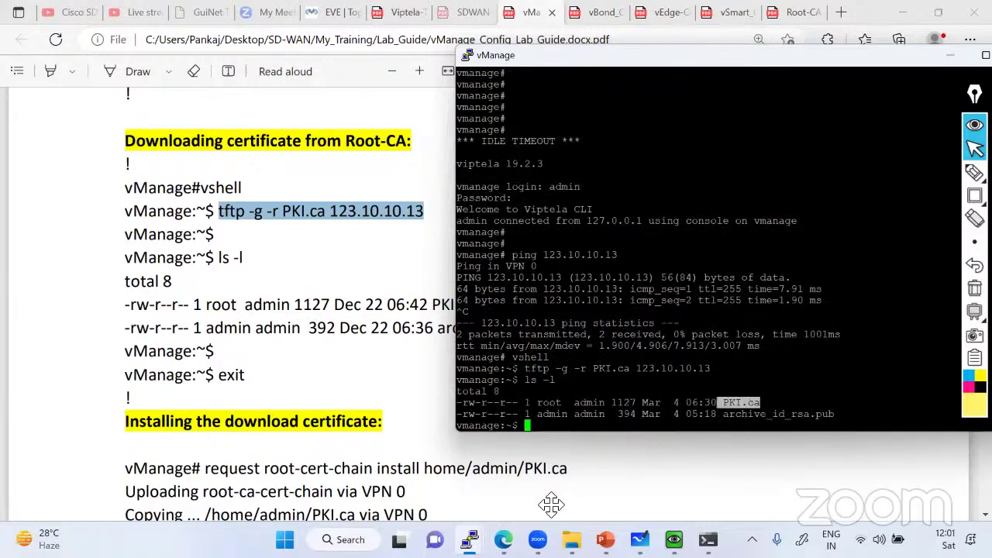
click(469, 540)
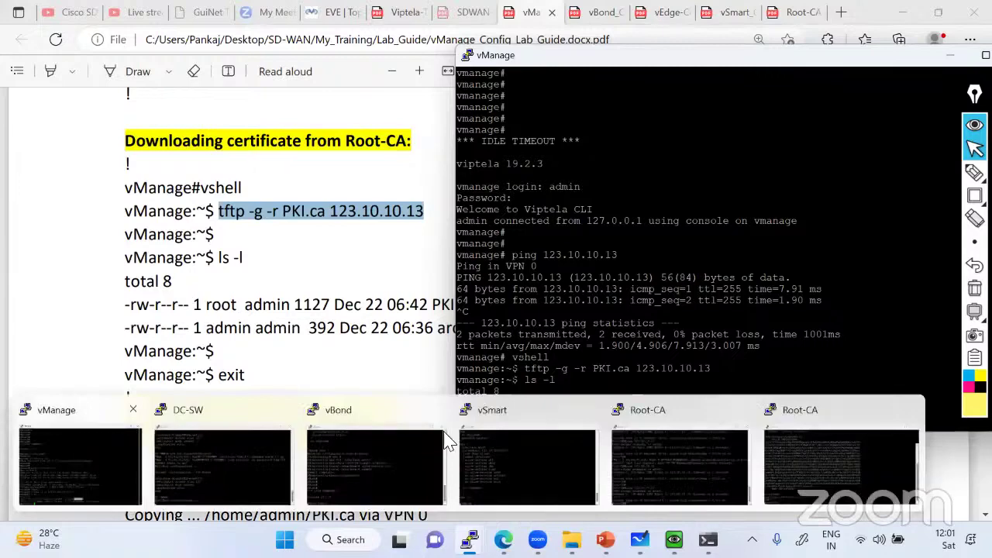
Enable TFTP event debugging on the Root-CA router with debug tftp events
click(800, 432)
key(Return)
key(Return)
key(Return)
key(Return)
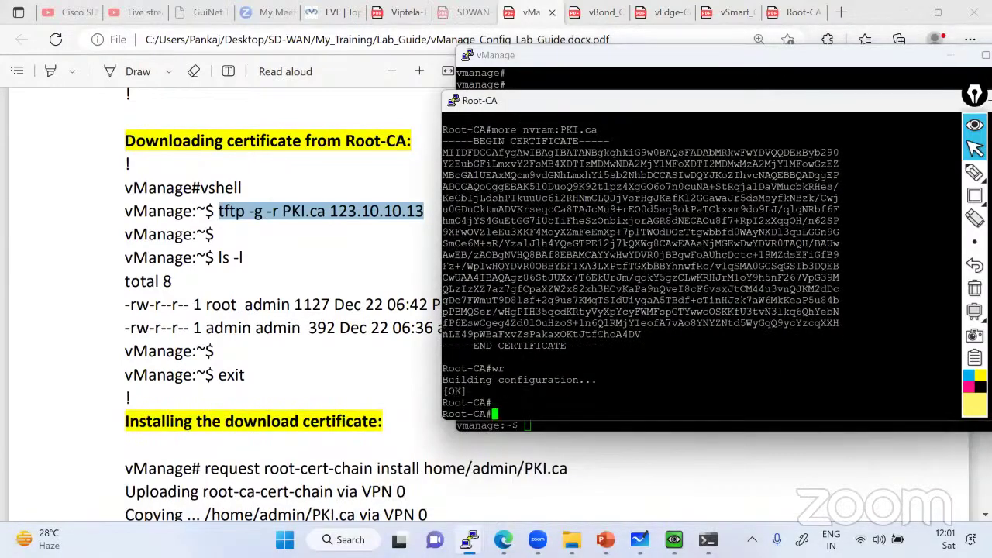
text(debu)
key(Tab)
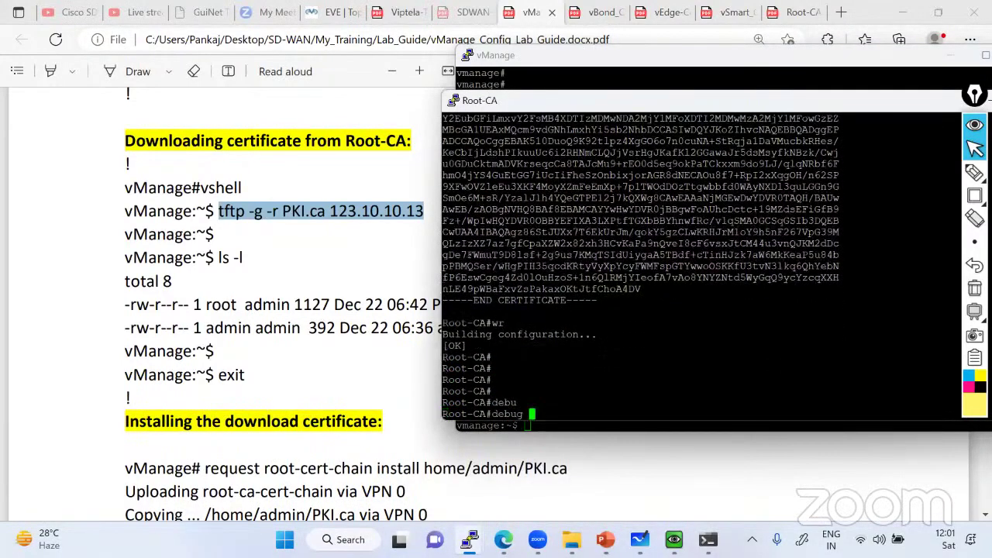
text(tft)
key(Tab)
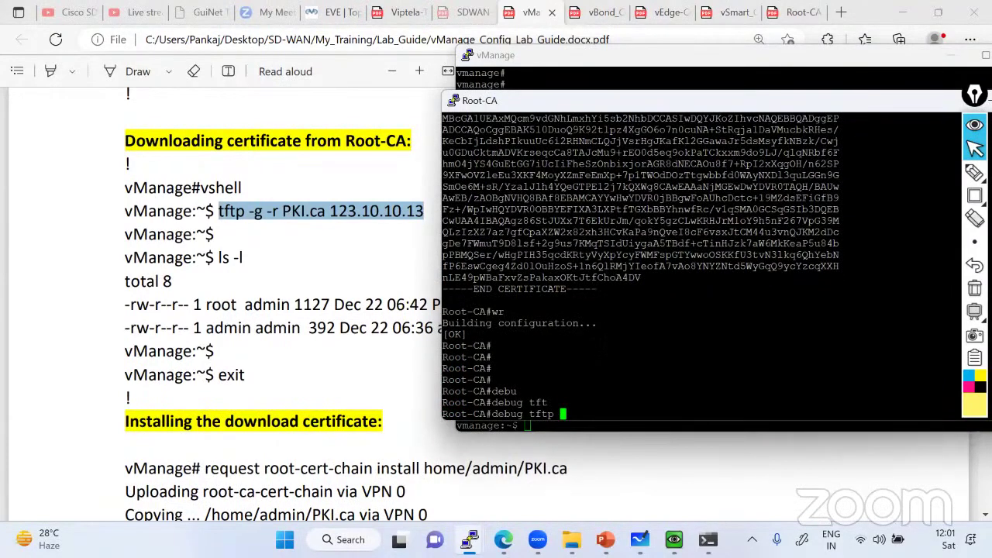
text(?ev)
key(Tab)
key(Return)
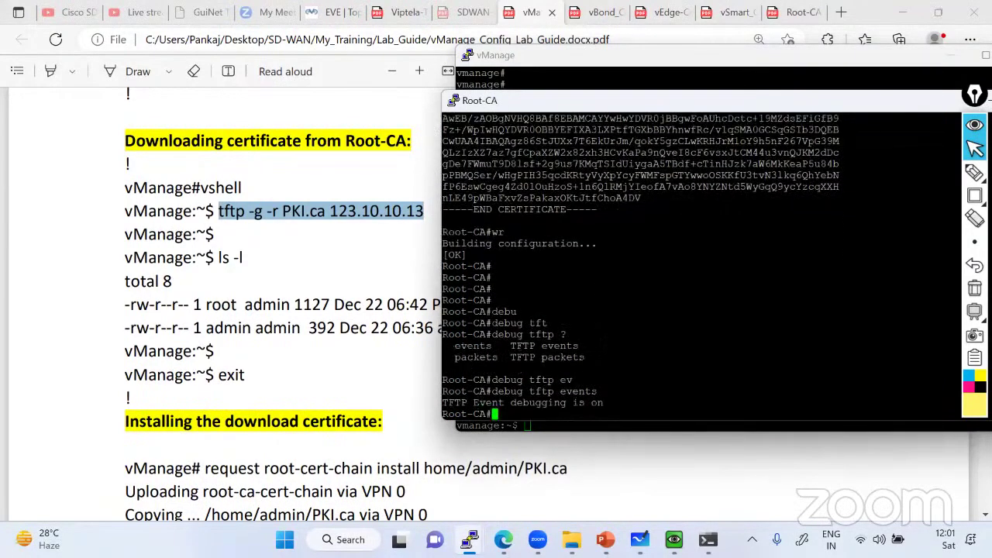
Enable TFTP packet debugging and display the Root-CA logging buffer
key(Up)
key(BackSpace)
key(BackSpace)
key(BackSpace)
key(BackSpace)
key(BackSpace)
key(BackSpace)
text(pack)
key(Tab)
key(Return)
key(Return)
key(Return)
key(Return)
key(Return)
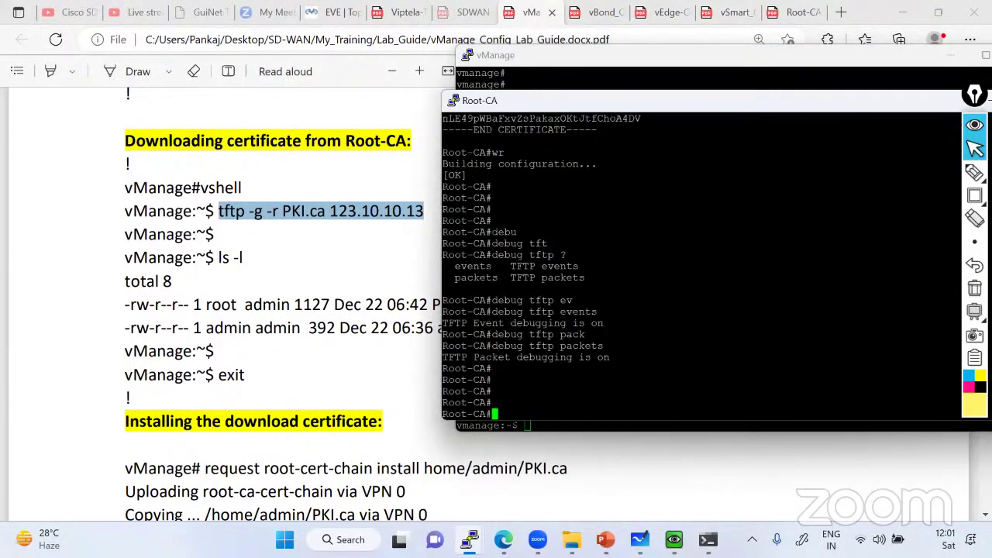
text(sh lo)
key(Tab)
key(Return)
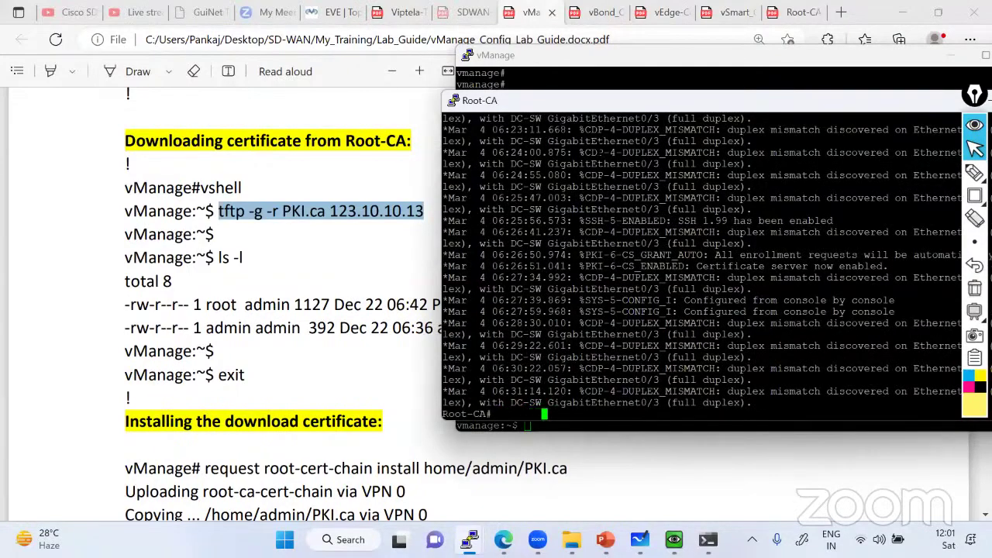
click(572, 90)
Rerun the PKI.ca download on vManage and view the Root-CA log with show logging
key(Up)
key(Up)
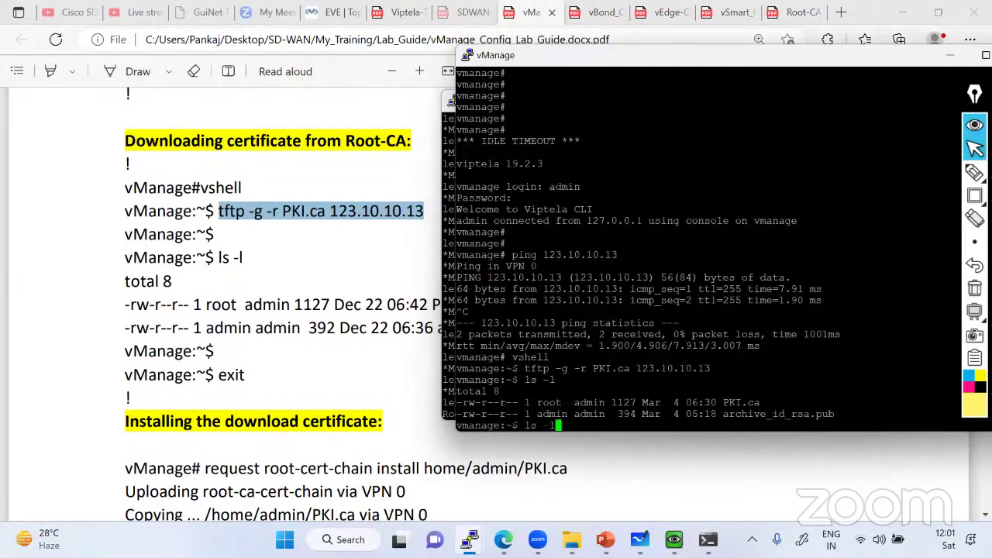
key(Return)
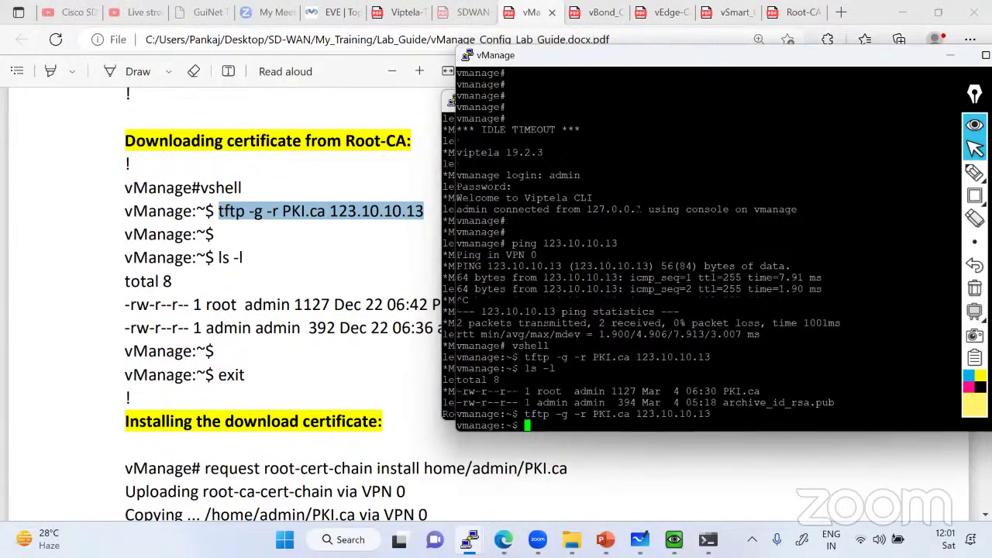
click(452, 135)
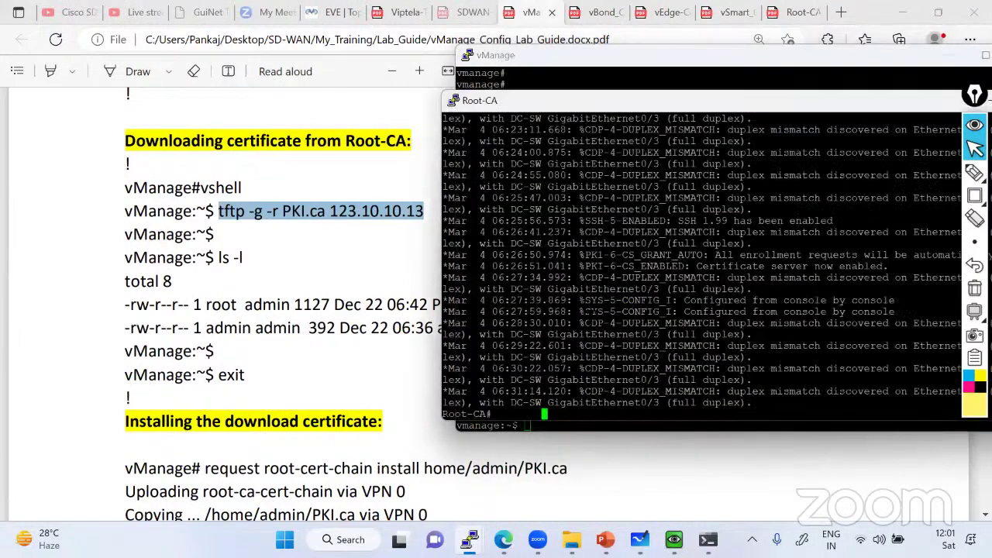
key(Return)
key(Return)
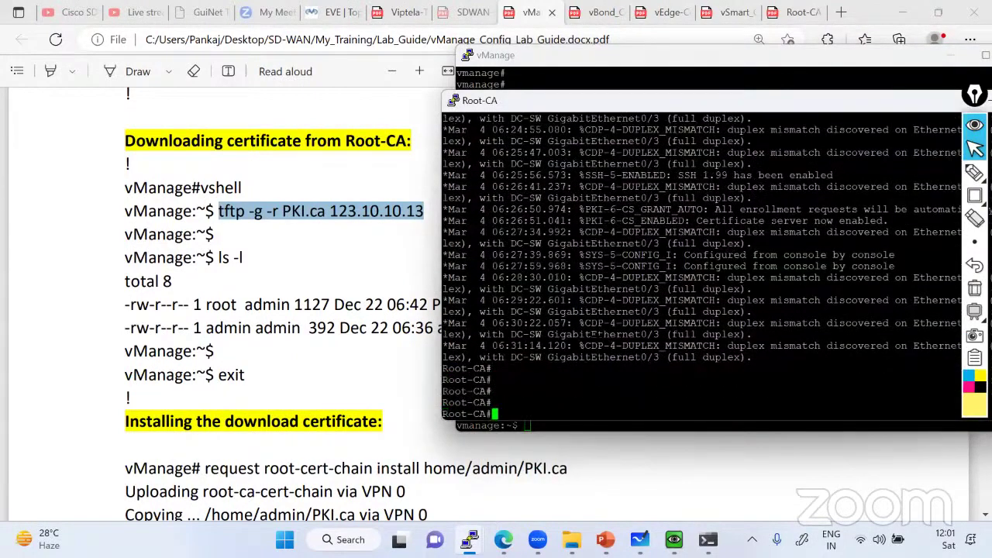
text(sh logging)
key(Return)
key(space)
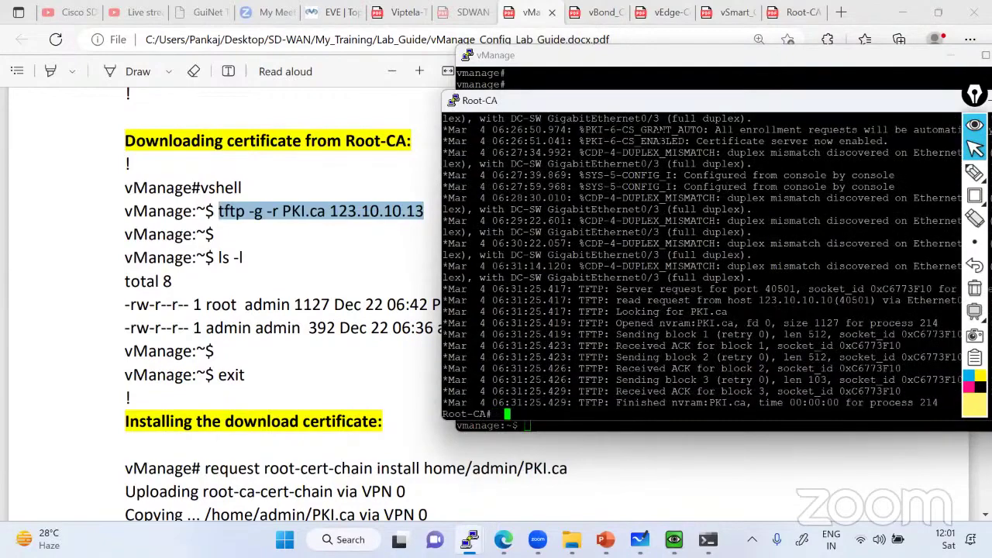
Mark the log lines showing PKI.ca opened, blocks sent and acknowledged
drag(603, 102, 375, 98)
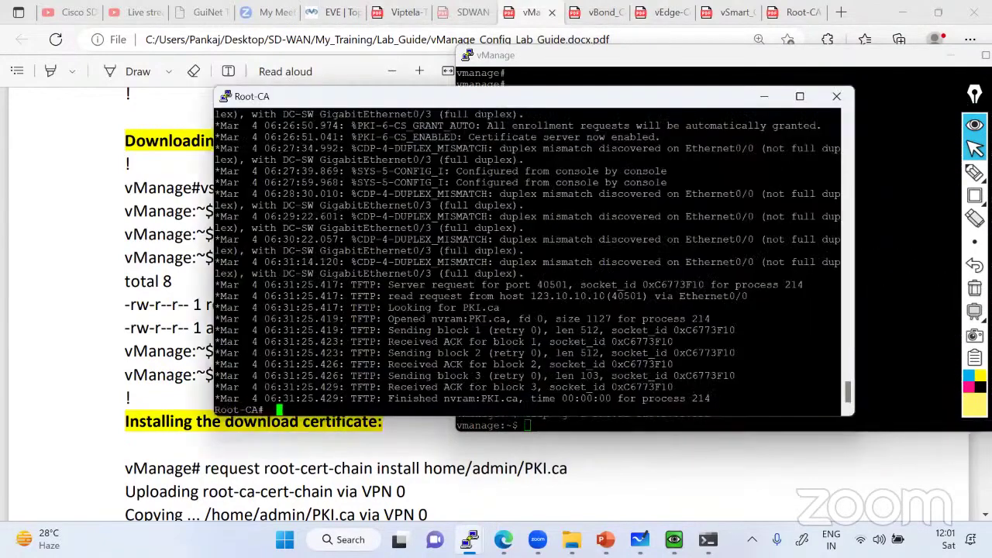
drag(308, 318, 506, 321)
drag(393, 341, 518, 342)
drag(383, 375, 208, 299)
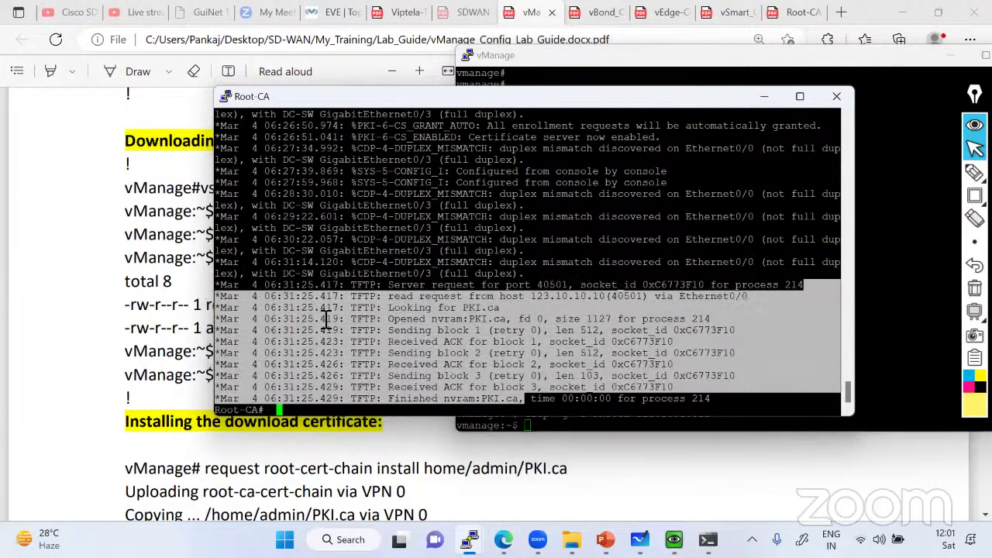
key(ctrl+c)
Turn off all Root-CA debugging with undebug all and hide the Root-CA console
text(un)
key(Tab)
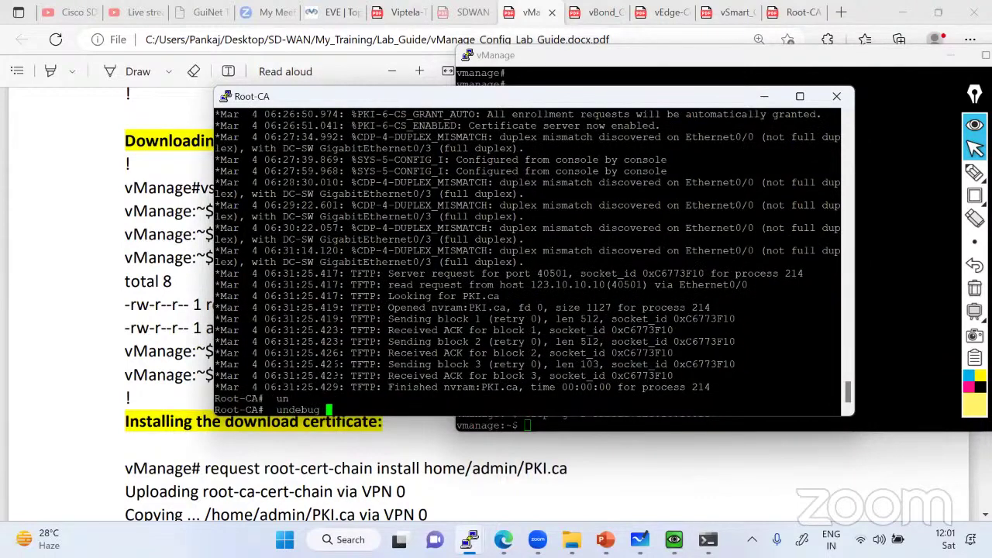
text(all)
key(Tab)
key(Return)
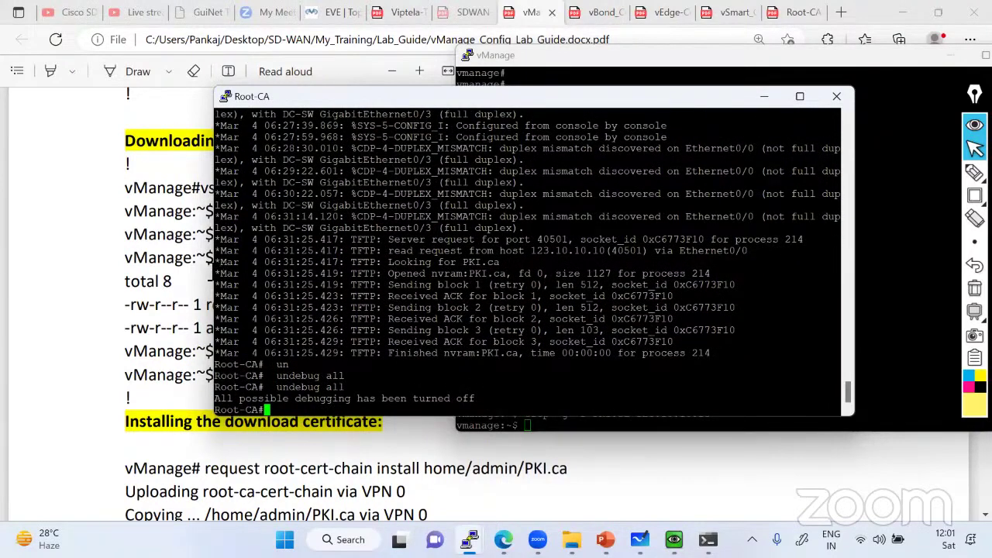
drag(219, 239, 535, 354)
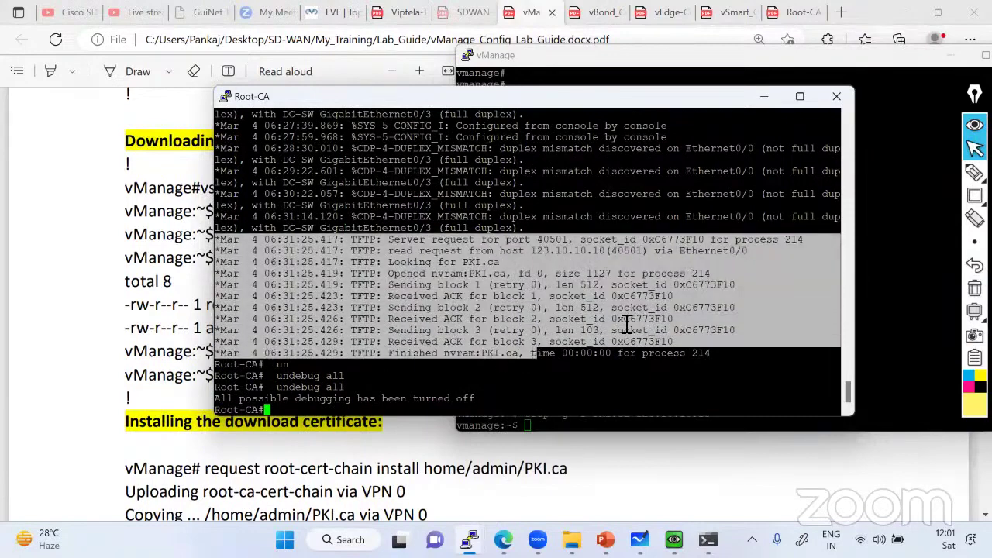
click(764, 96)
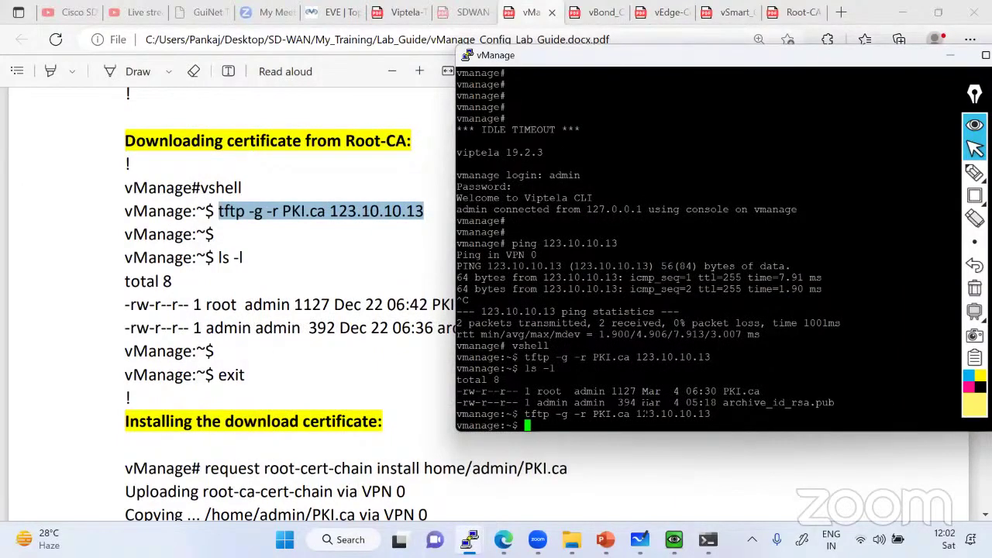
Exit the shell and install the root certificate chain from home/admin/PKI.ca
text(exit)
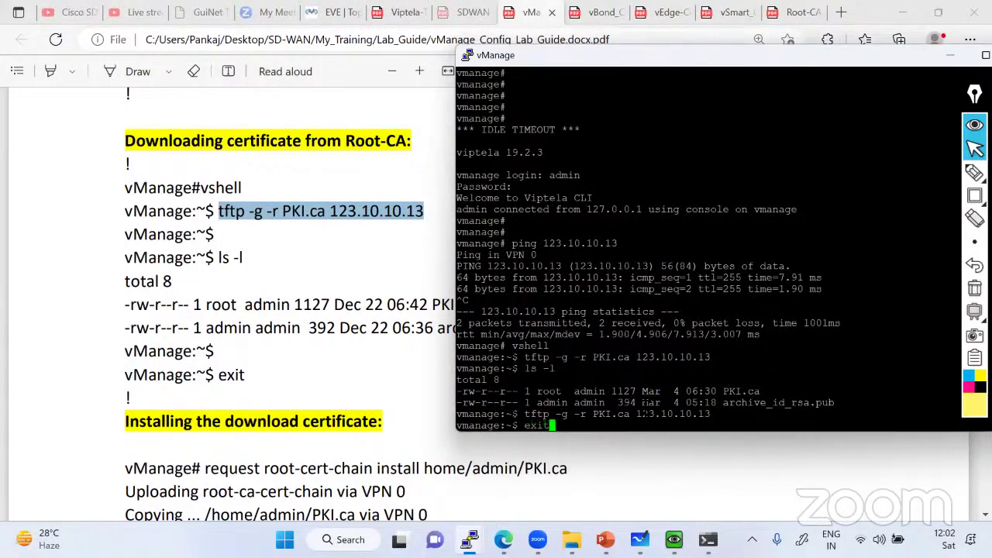
key(Return)
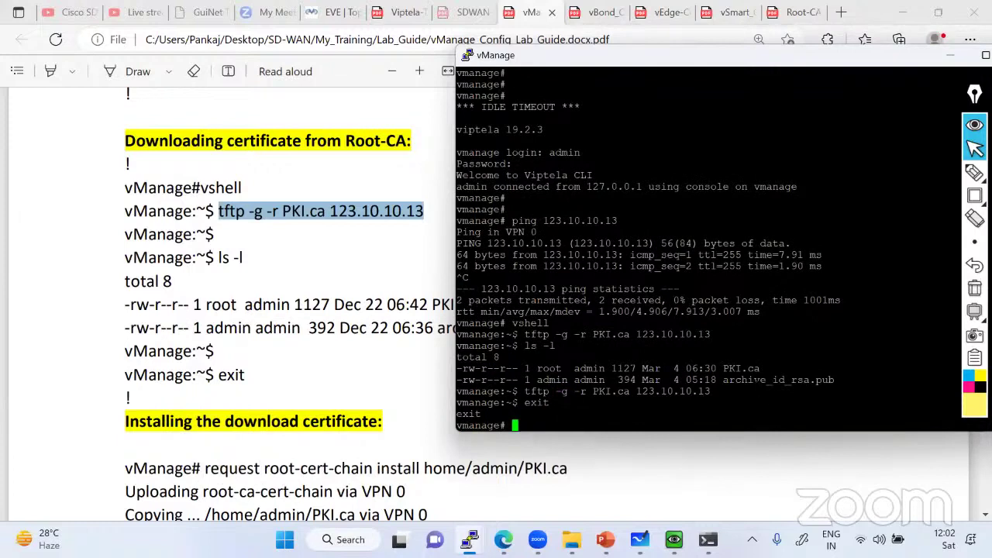
text(request r)
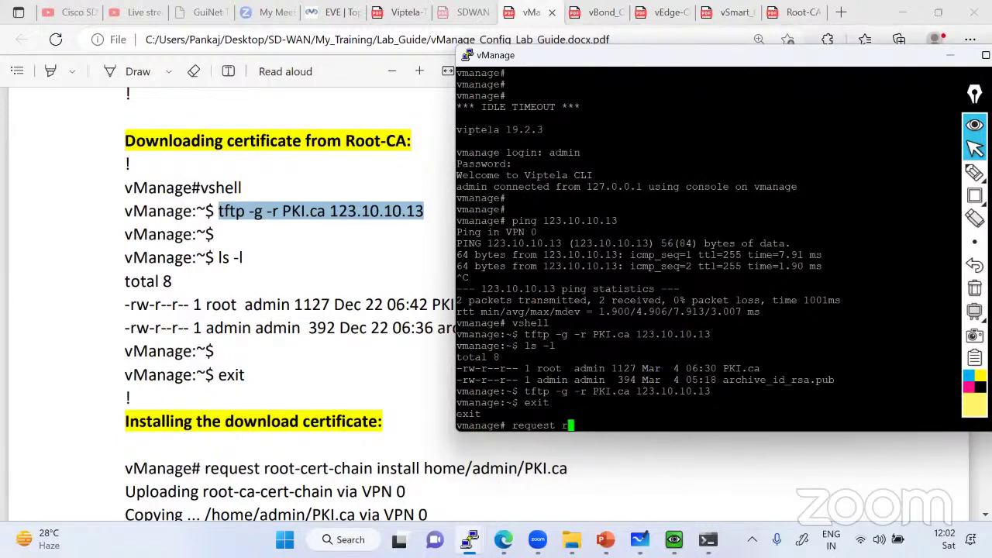
text(oot-cert-chain install )
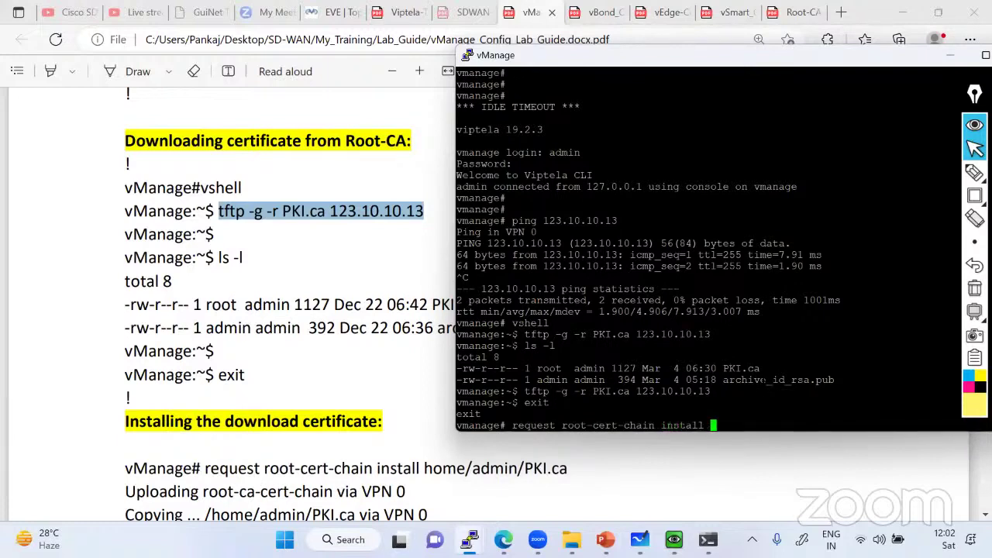
text(home/a)
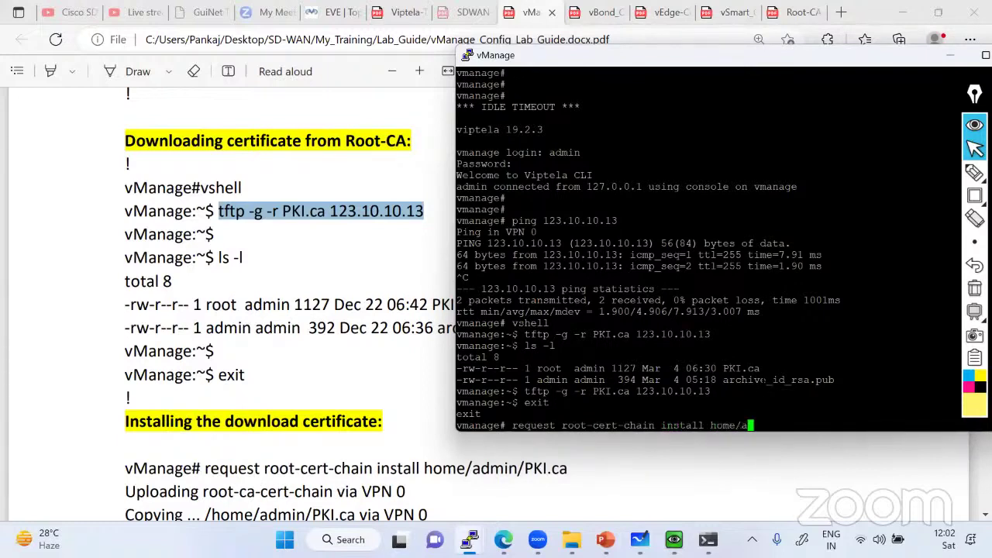
text(dmin/)
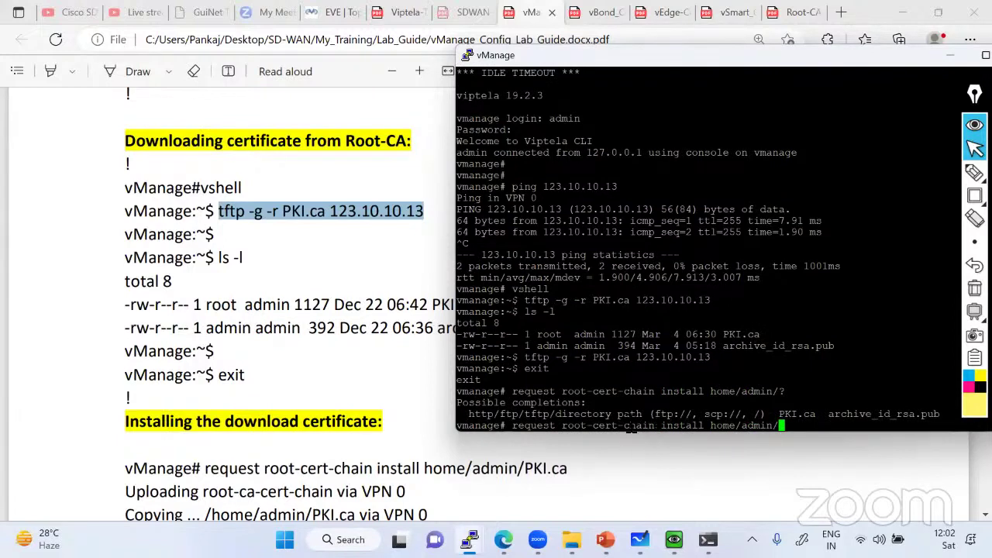
text(??)
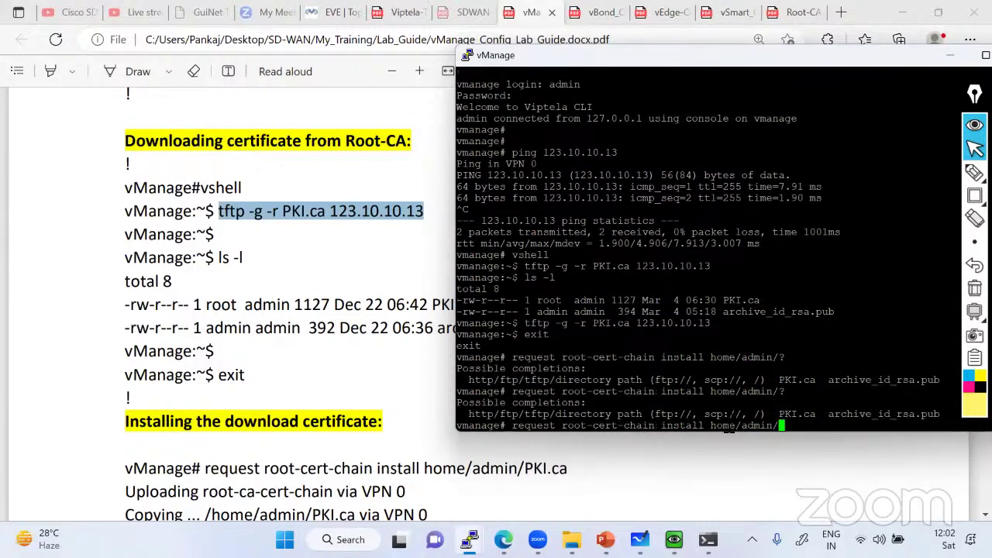
drag(779, 414, 816, 416)
right_click(815, 416)
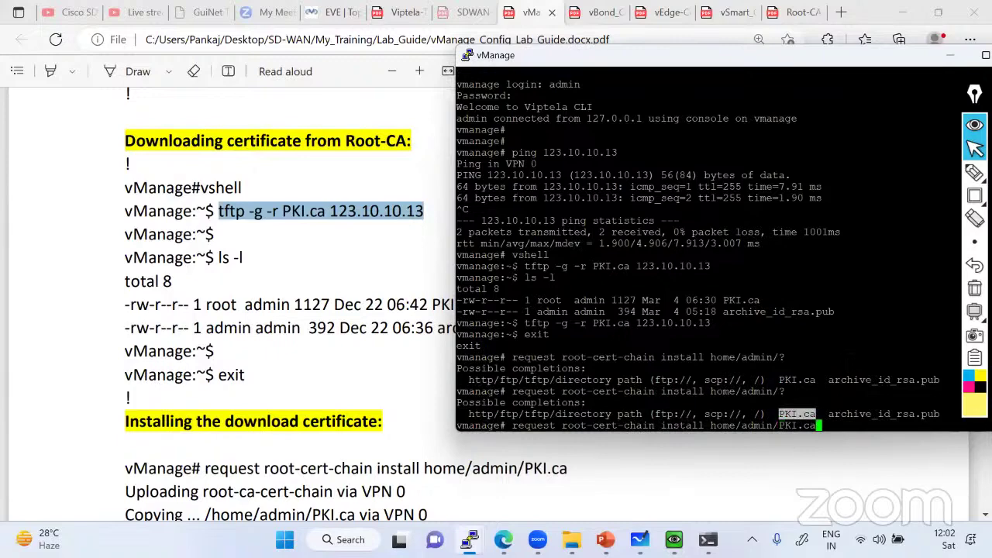
key(Return)
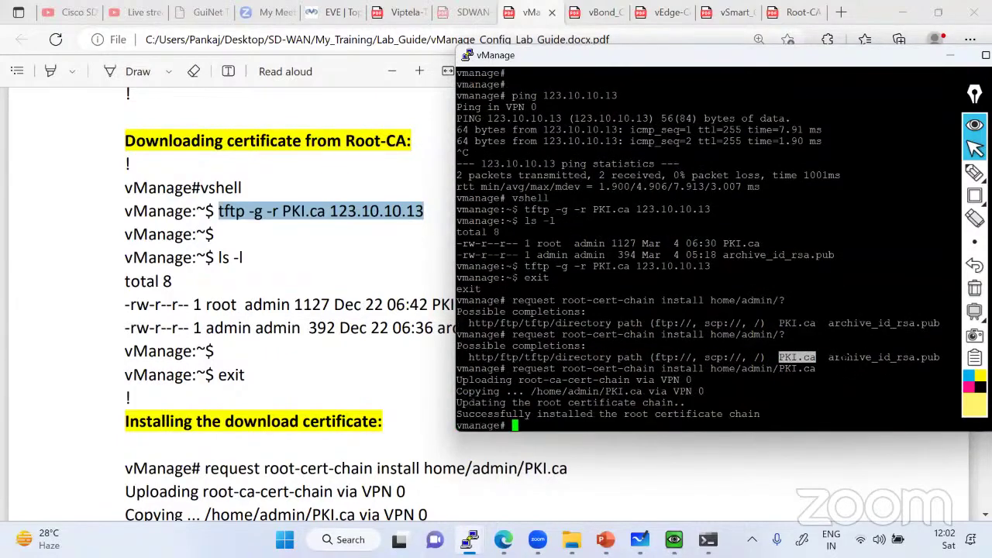
drag(457, 380, 741, 415)
click(620, 431)
Run show certificate installed, then list options and enter root-ca-cert
text(show )
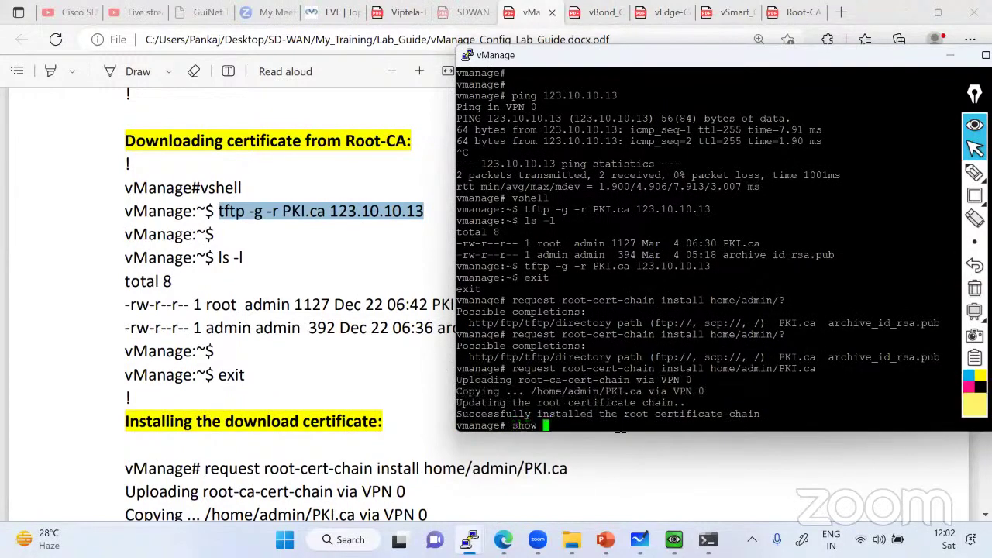
text(certificate )
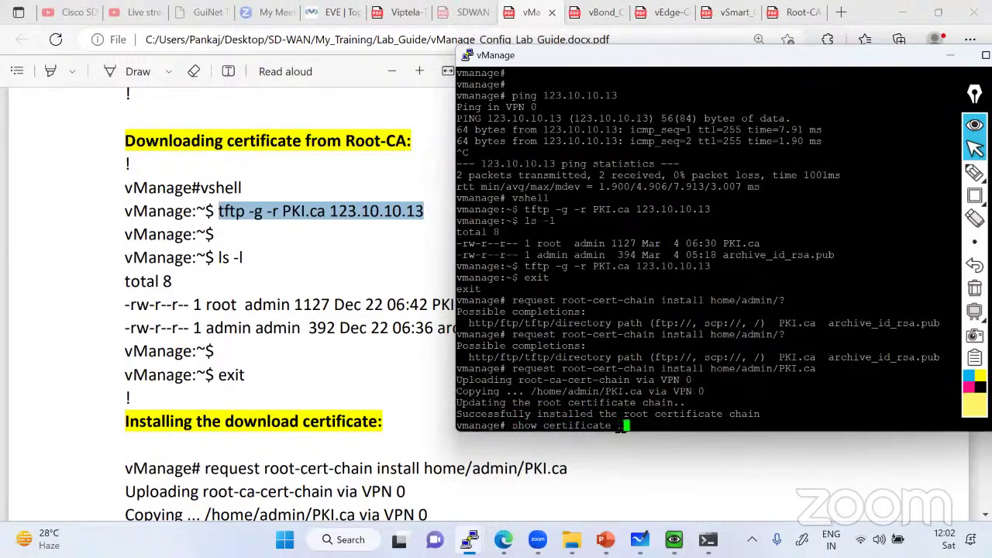
text(installed)
key(Return)
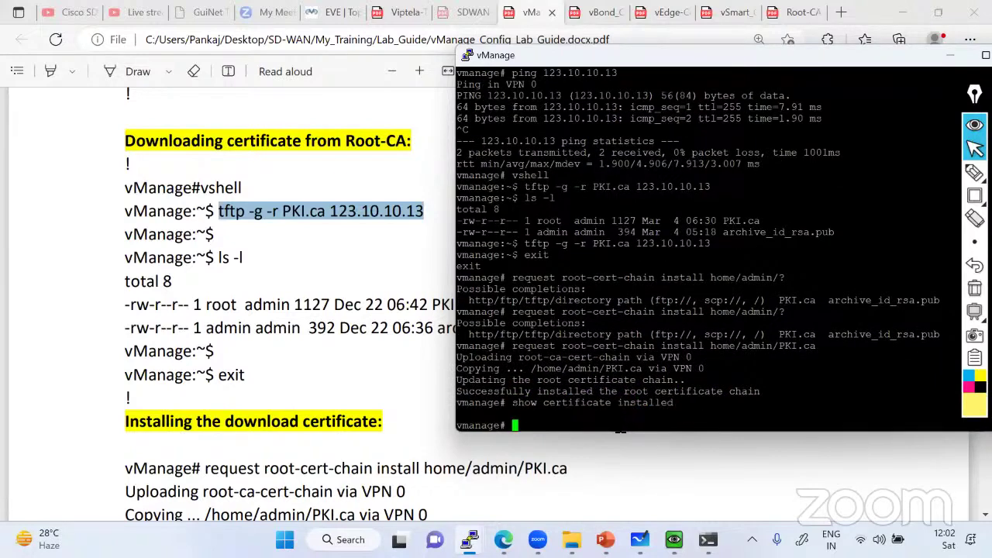
key(Up)
text(?)
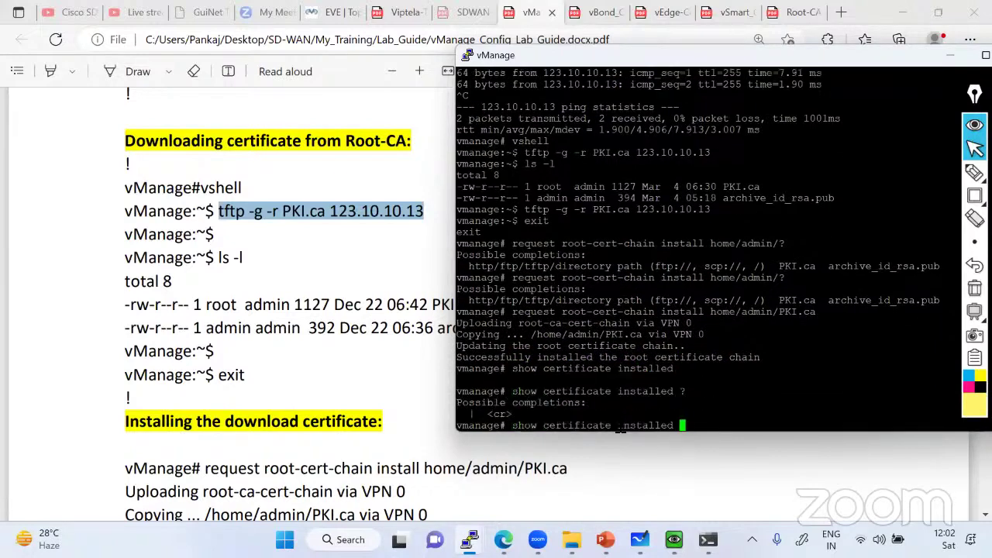
key(BackSpace)
key(BackSpace)
key(BackSpace)
key(BackSpace)
key(BackSpace)
key(BackSpace)
key(BackSpace)
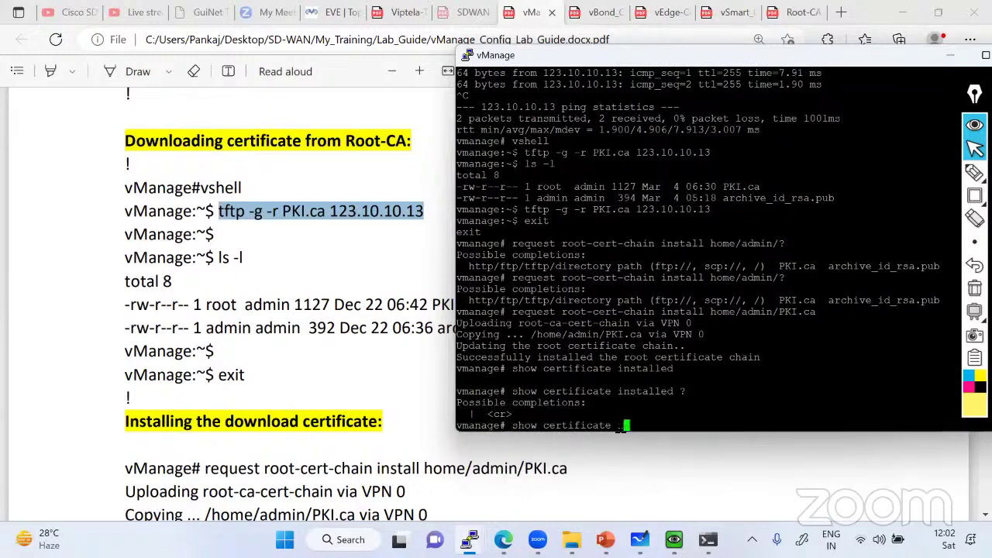
text(?)
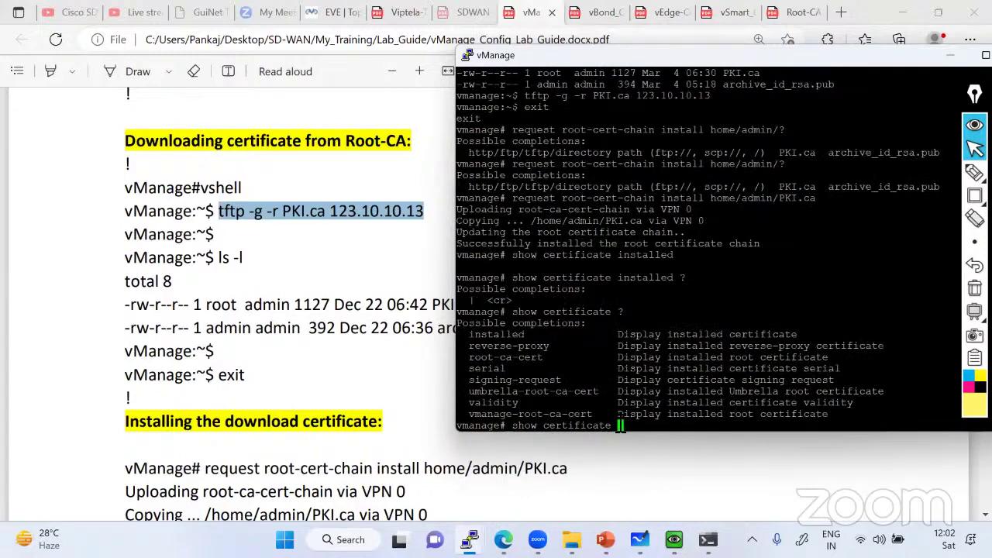
text(root-ca-cert)
Display the root CA certificate and highlight its Issuer line, CN=rootca.lab.local
key(Return)
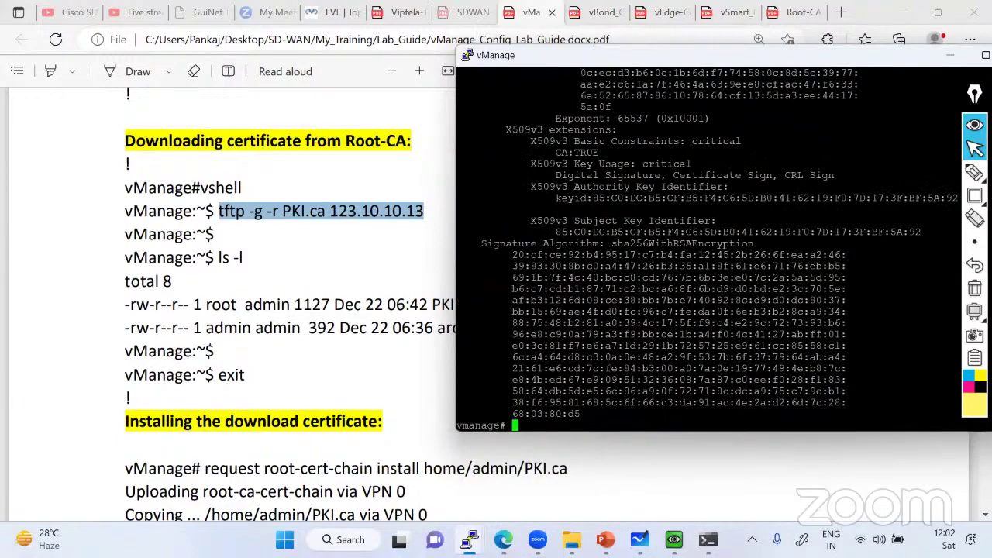
scroll(628, 233, up, 15)
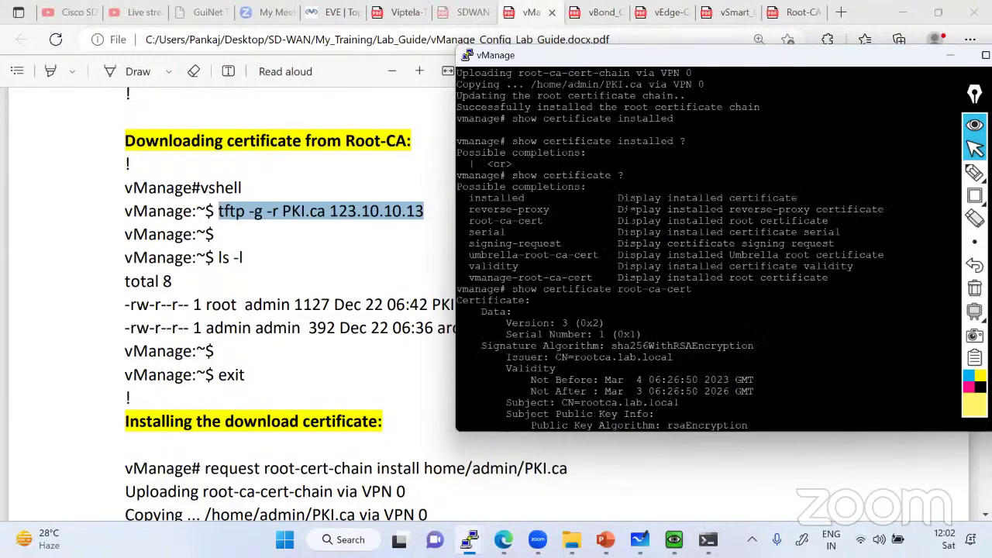
scroll(628, 232, down, 5)
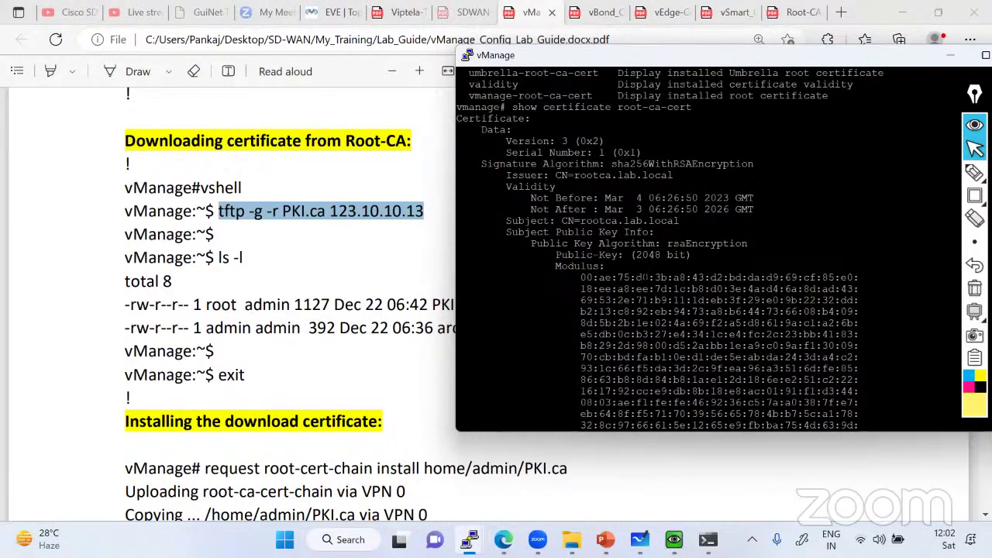
drag(557, 175, 673, 176)
click(614, 175)
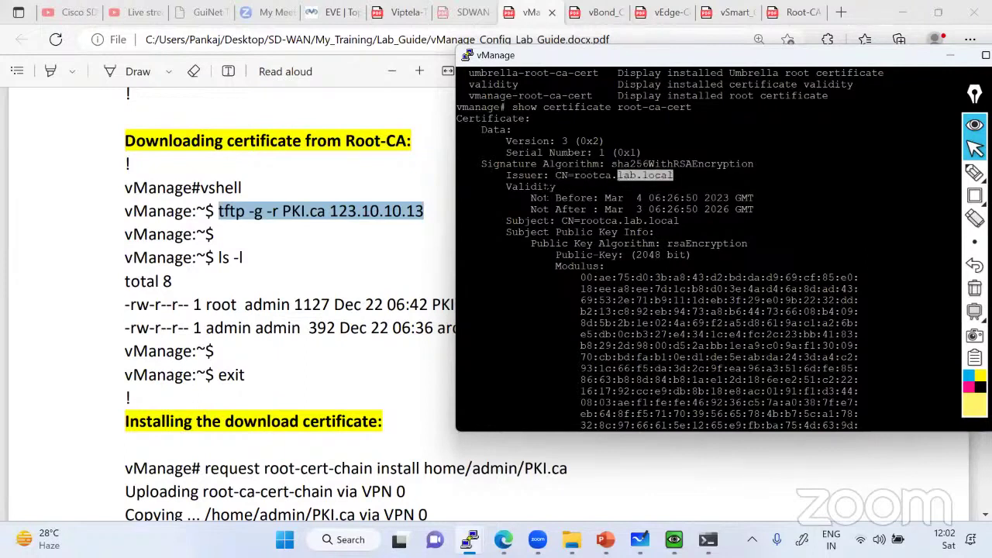
drag(506, 176, 679, 175)
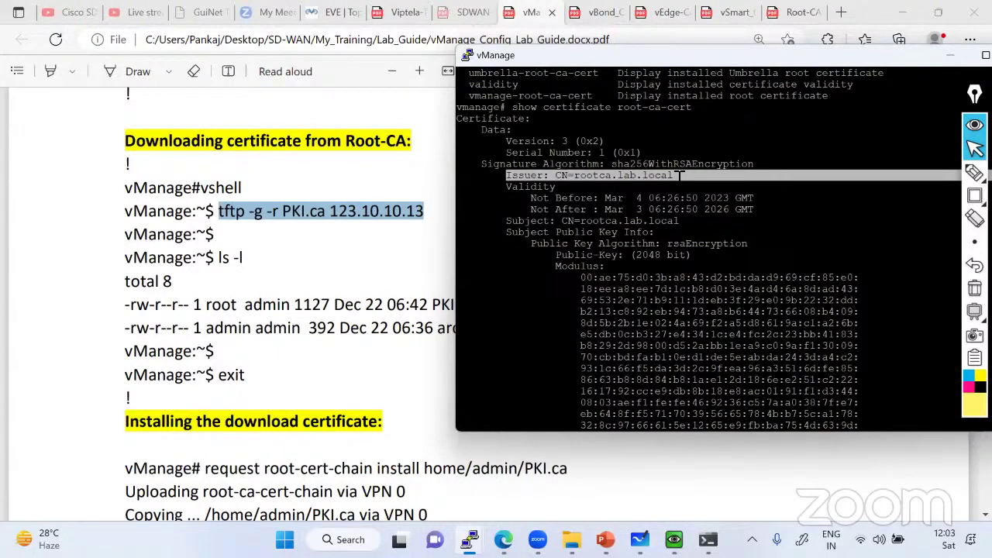
click(322, 23)
Outline the Root-CA node on the EVE topology and trace its links to DC-SW and vBond
click(325, 12)
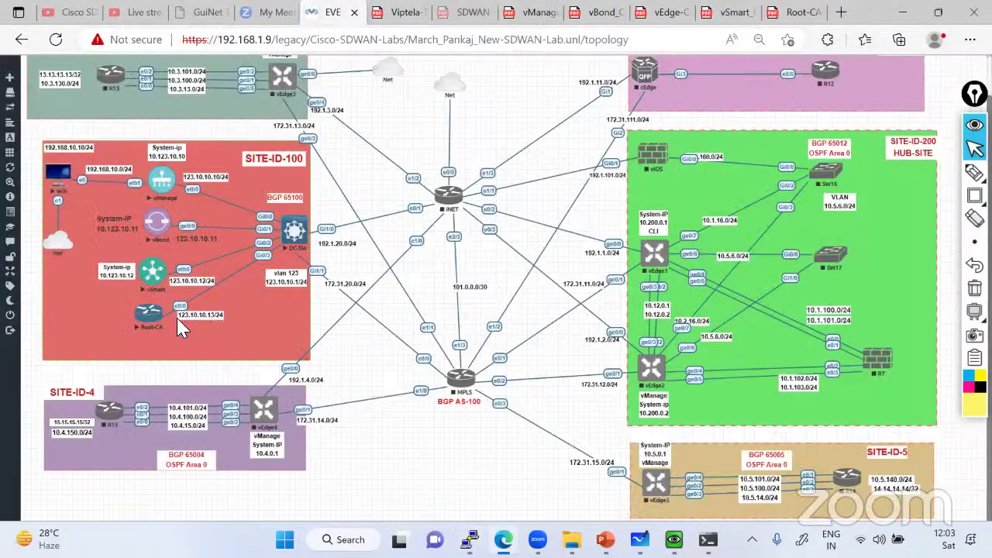
click(975, 196)
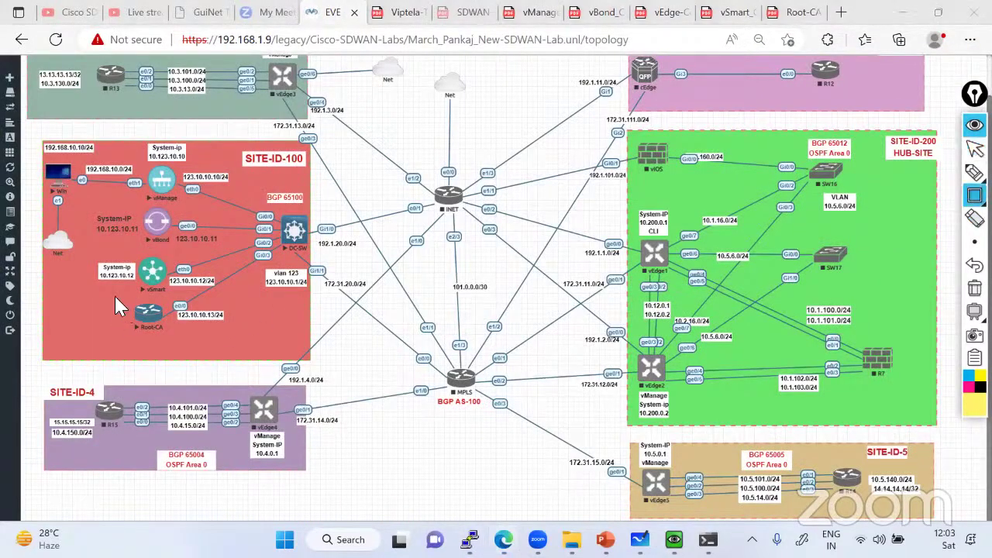
drag(115, 298, 209, 335)
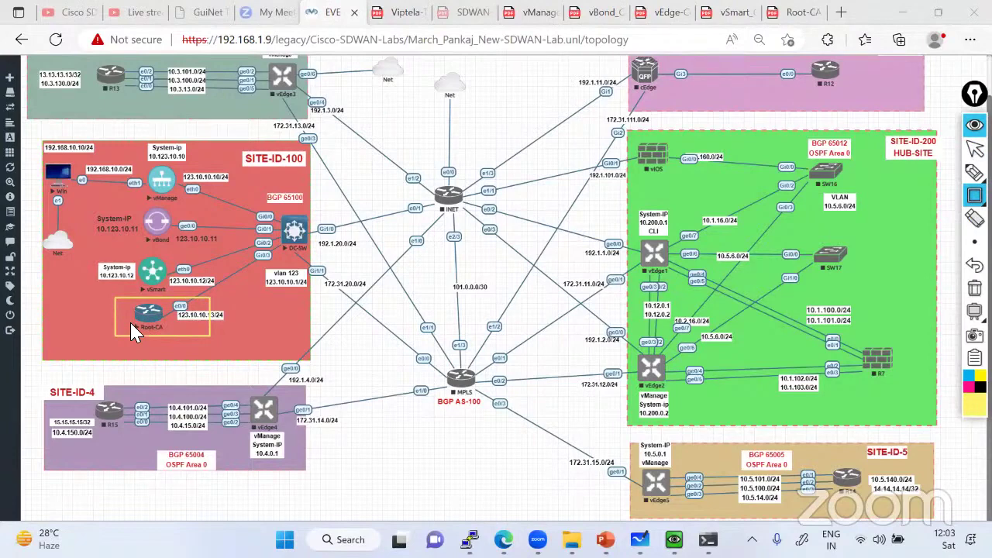
click(975, 172)
click(903, 174)
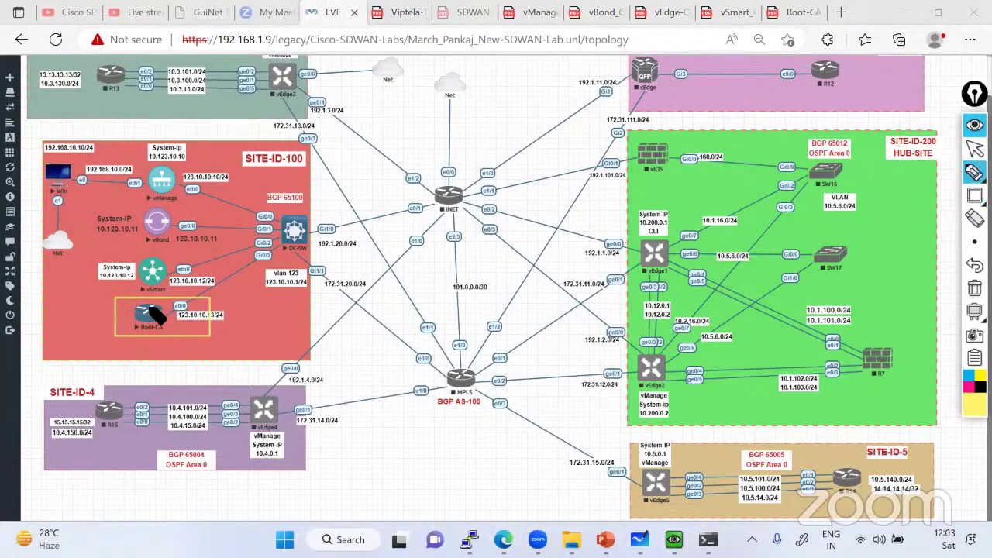
mouse_move(180, 312)
mouse_down()
mouse_move(206, 312)
mouse_move(273, 263)
mouse_move(267, 227)
mouse_move(185, 178)
mouse_up()
mouse_move(146, 319)
mouse_down()
mouse_move(250, 291)
mouse_move(276, 244)
mouse_move(180, 227)
mouse_up()
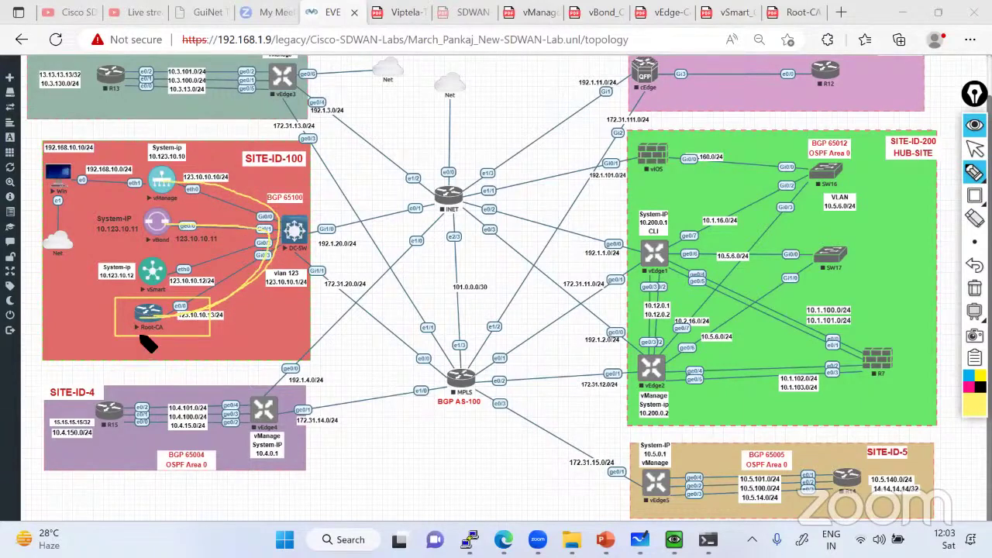
drag(259, 261, 161, 276)
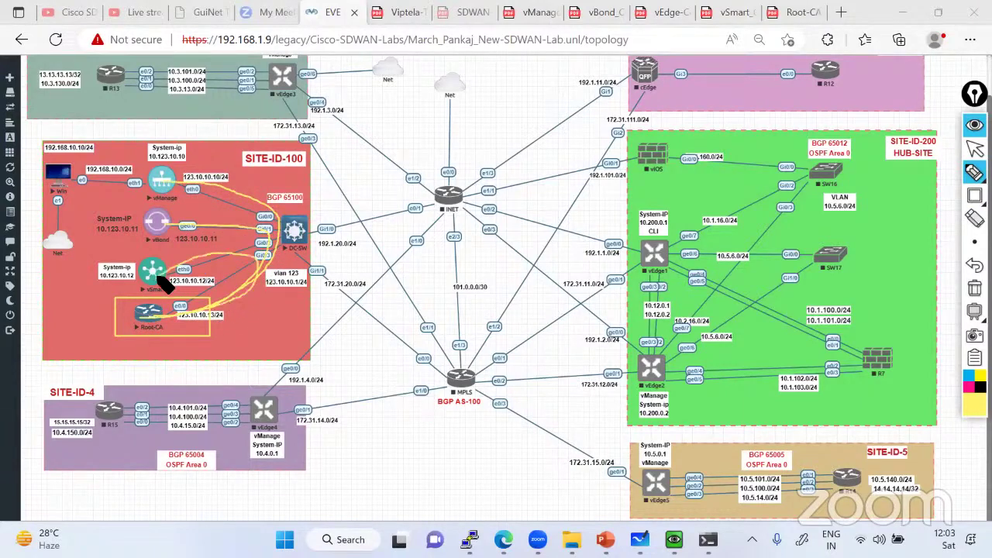
Clear the drawn annotations and bring up the open console windows
click(975, 288)
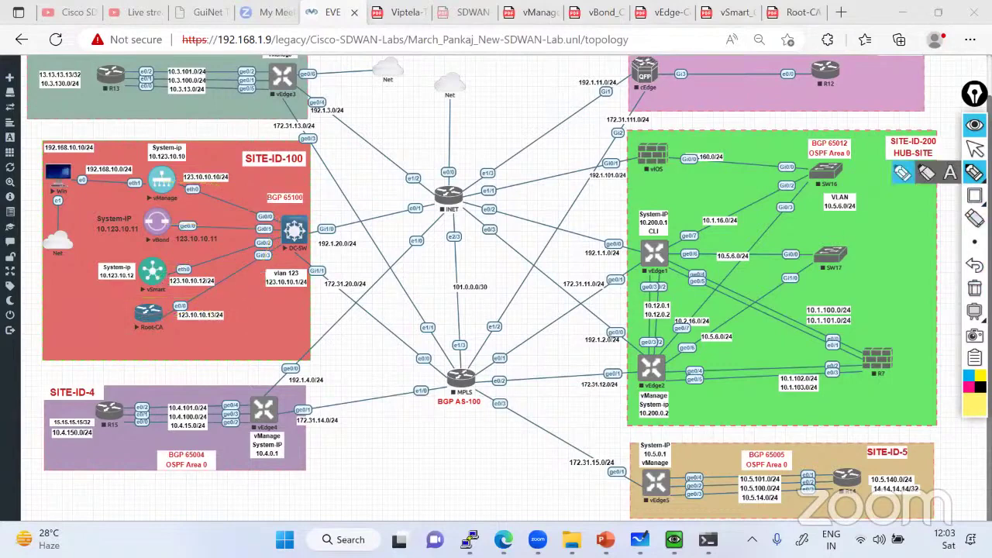
click(975, 149)
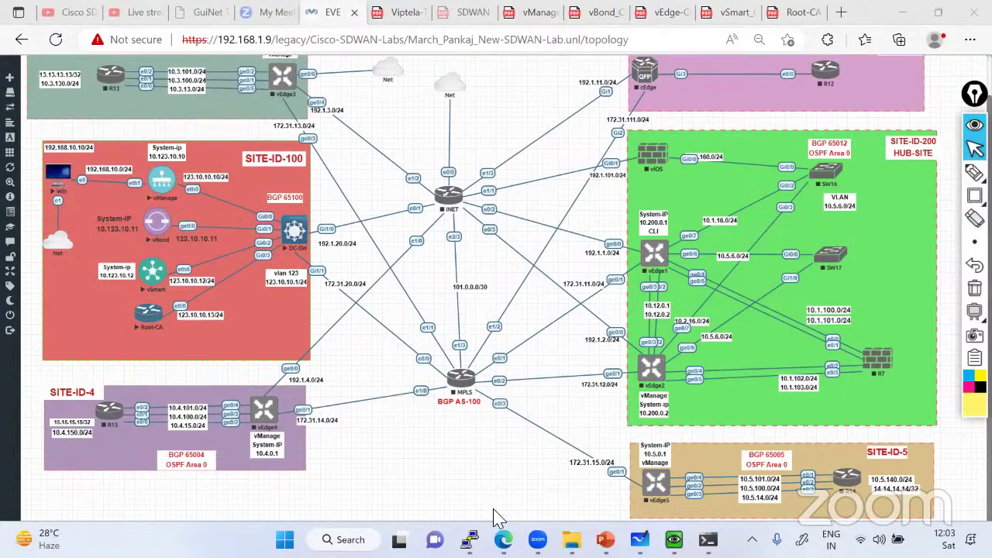
click(469, 539)
Log in to the vBond console and enter its Linux shell with vshell
click(354, 444)
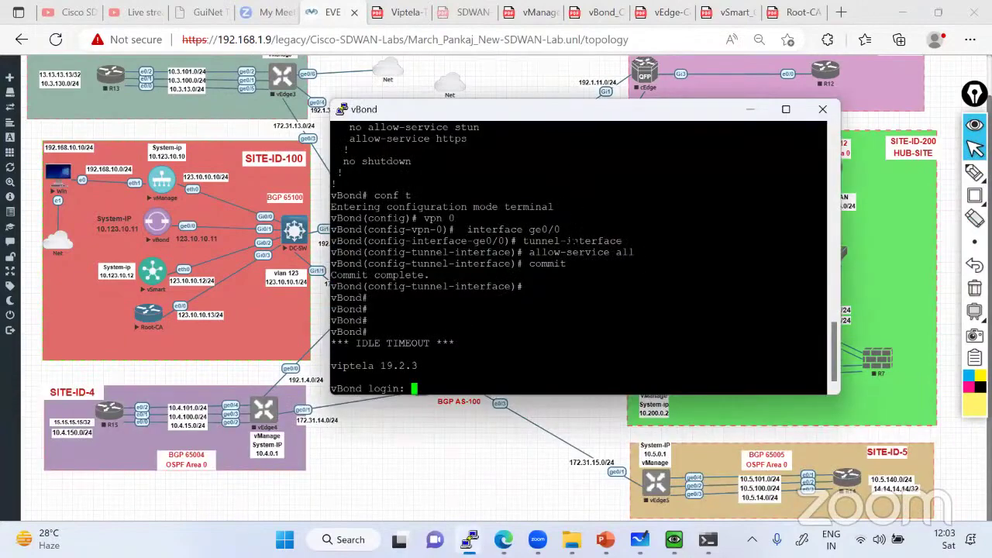
text(admin)
key(Return)
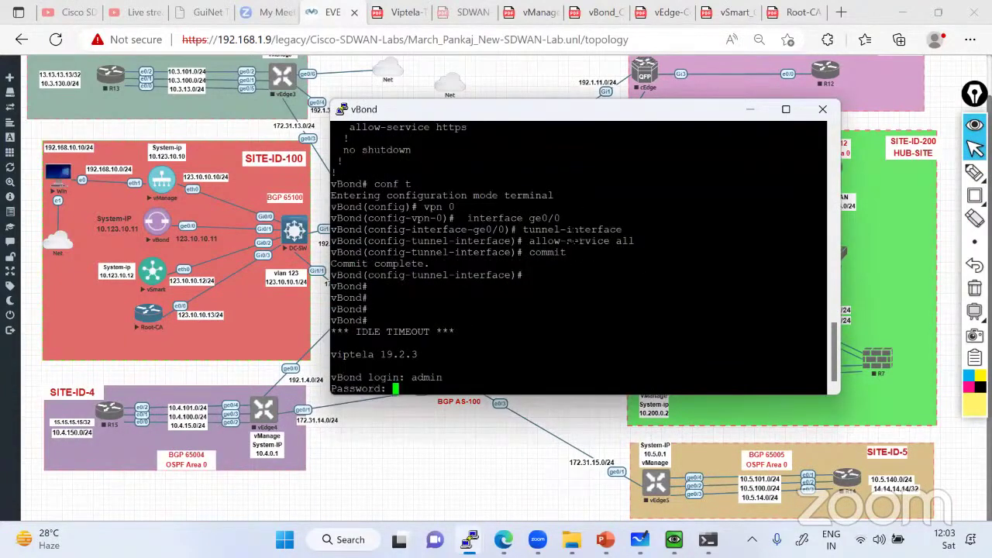
key(Return)
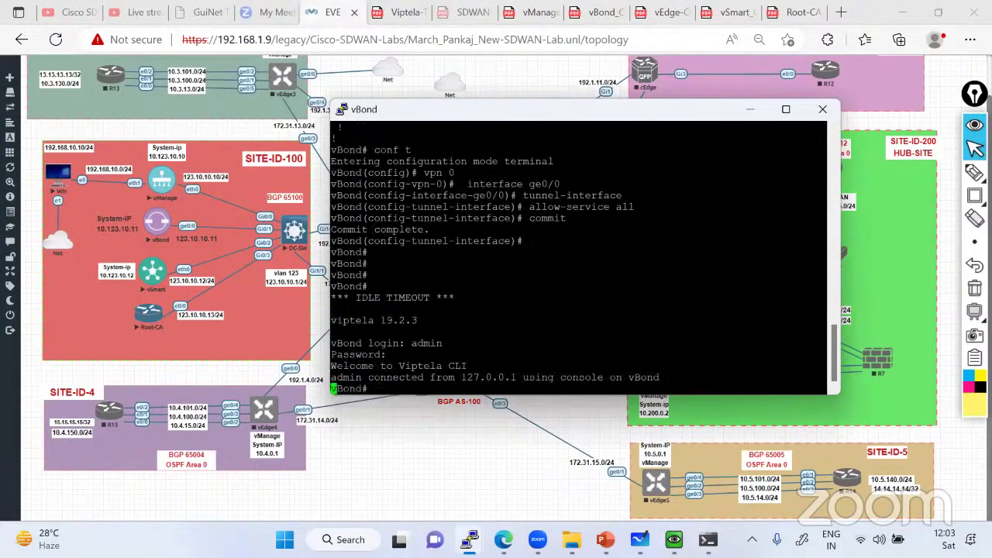
key(Return)
key(Return)
text(vshell)
key(Return)
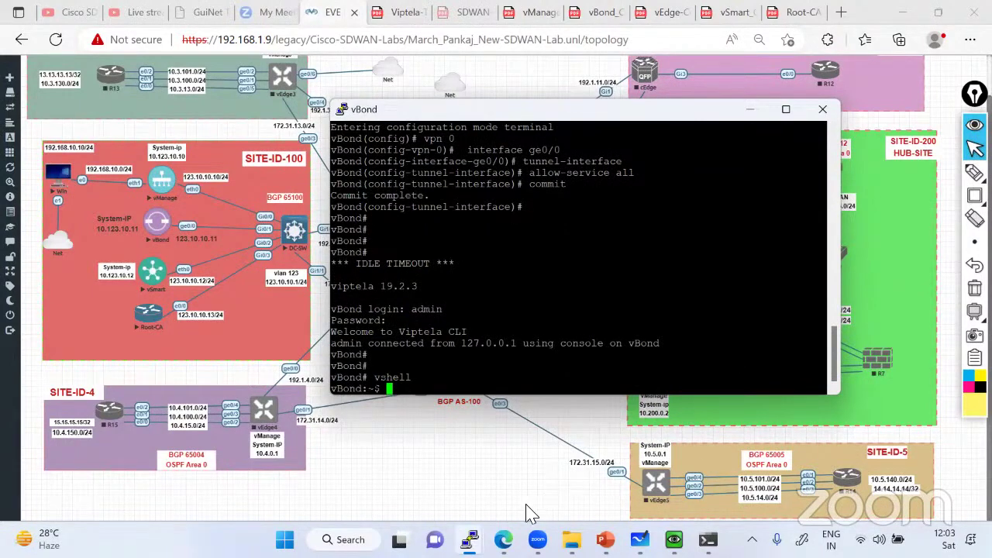
Download PKI.ca onto vBond with the tftp command copied from vManage, then confirm with ls -l
mouse_move(469, 540)
click(80, 465)
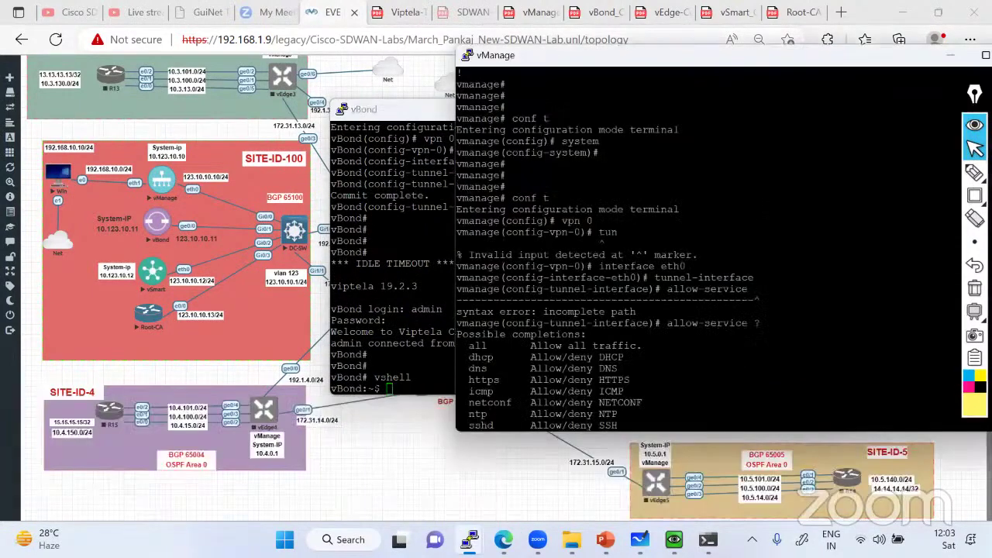
scroll(721, 248, up, 10)
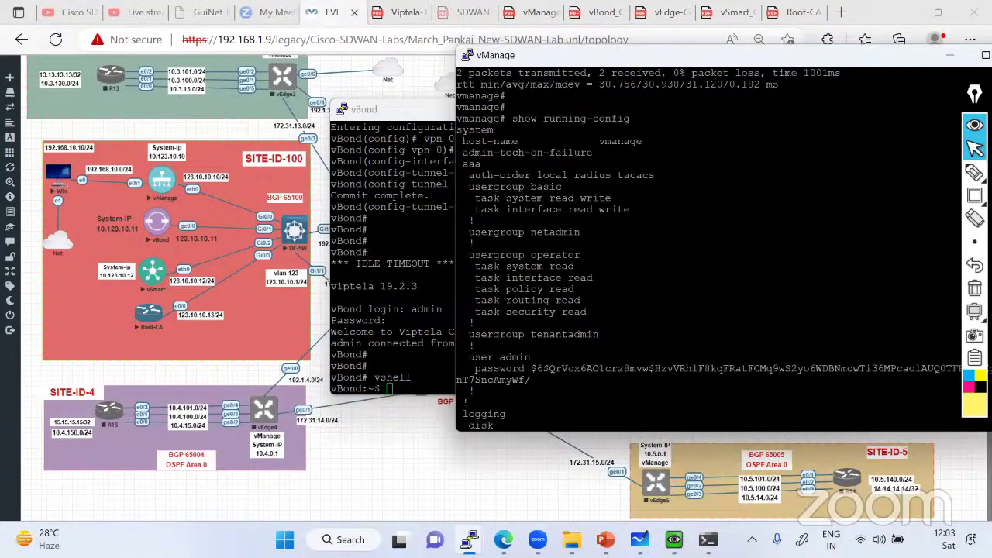
scroll(721, 248, down, 10)
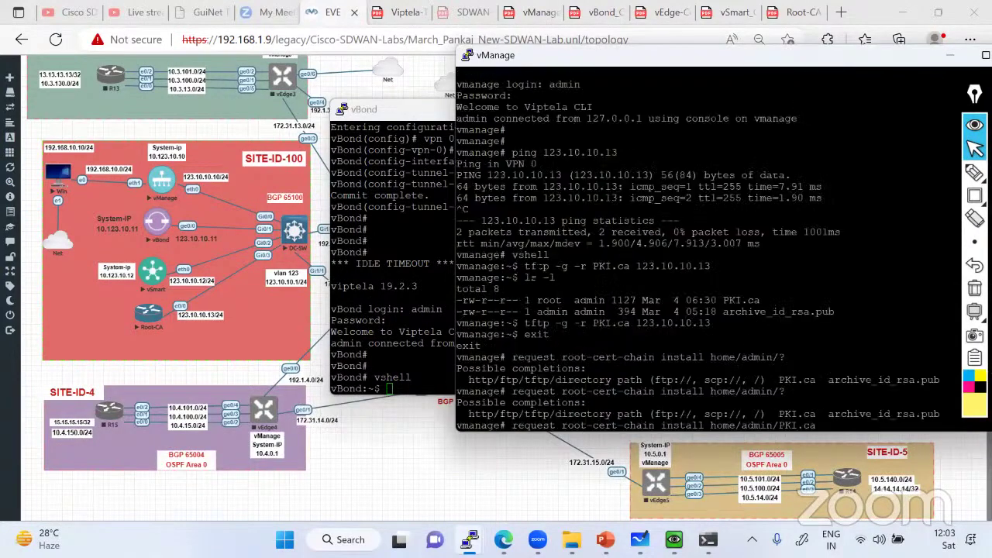
drag(525, 266, 702, 266)
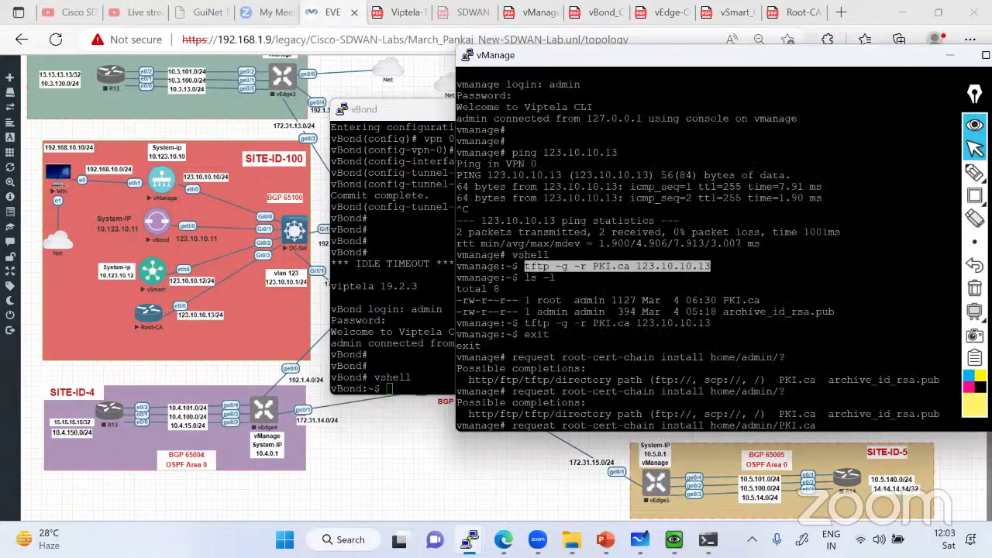
key(alt+Tab)
text(tftp -g -r PKI.ca 123.10.10.13)
key(Return)
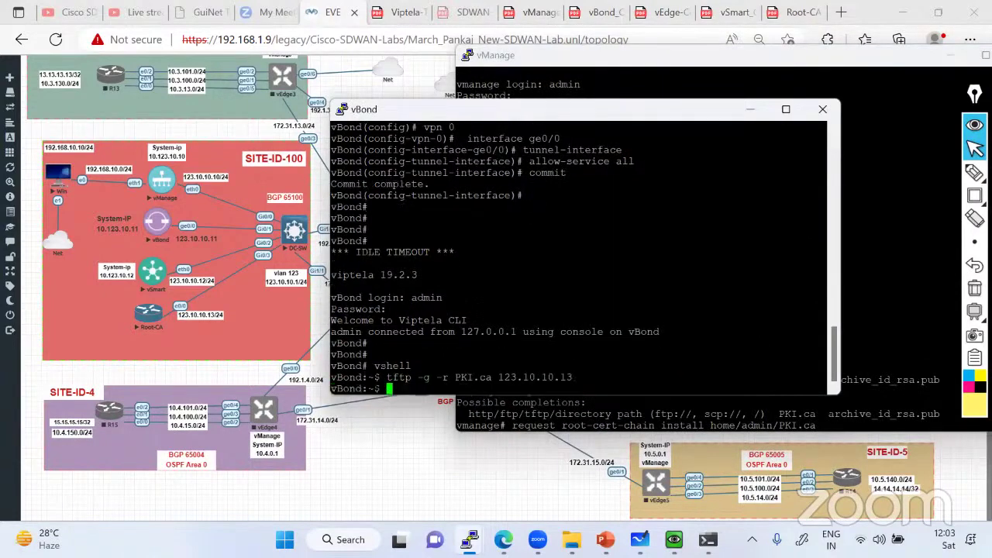
text(ls -l)
key(Return)
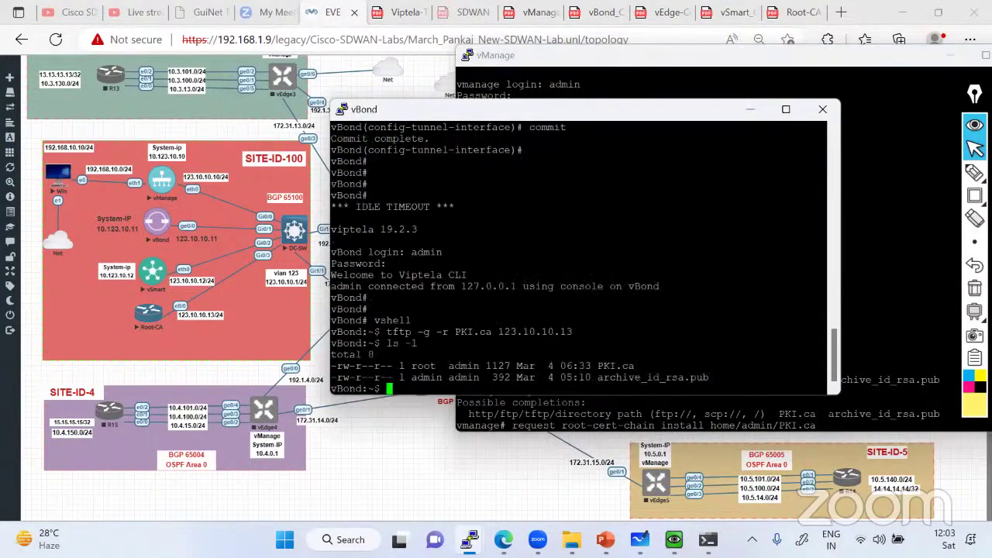
Exit the shell, install the root certificate chain from home/admin/PKI.ca, and minimize both consoles
text(exit)
key(Return)
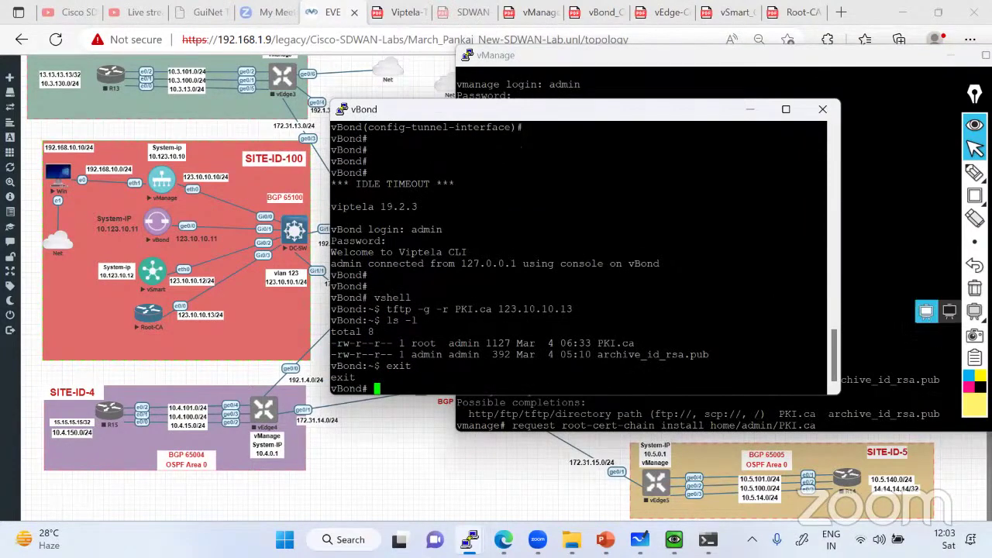
key(alt+Tab)
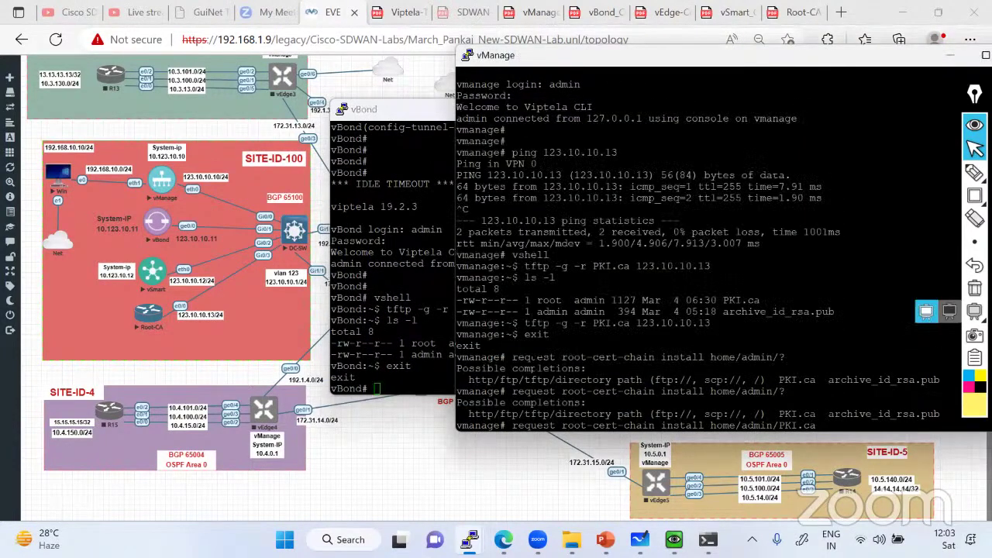
drag(513, 357, 773, 356)
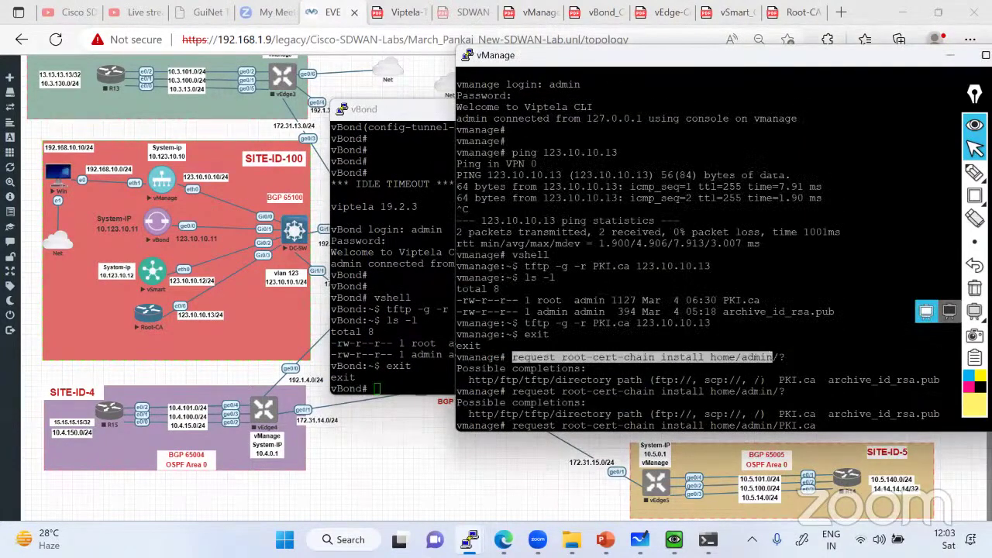
key(alt+Tab)
text(request root-cert-chain install home/admin)
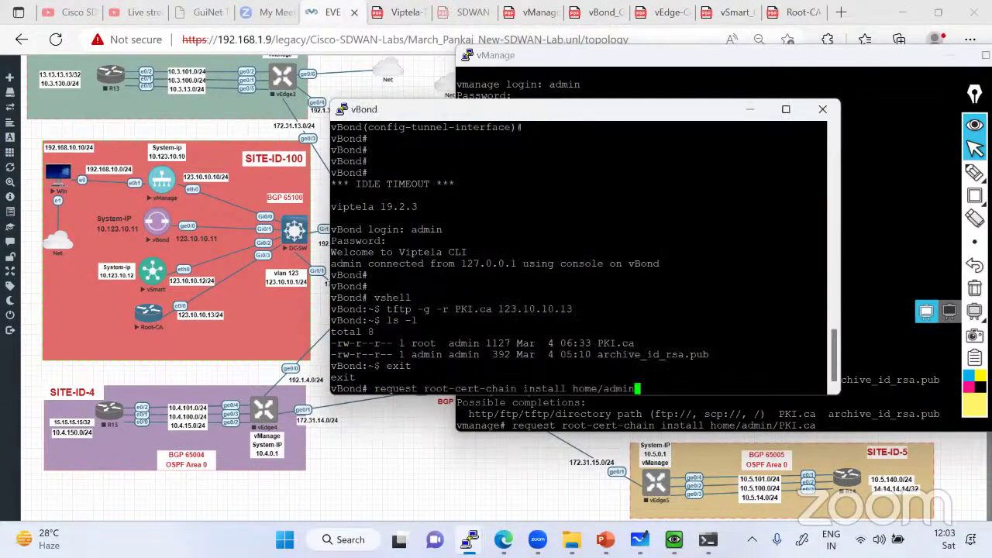
text(?)
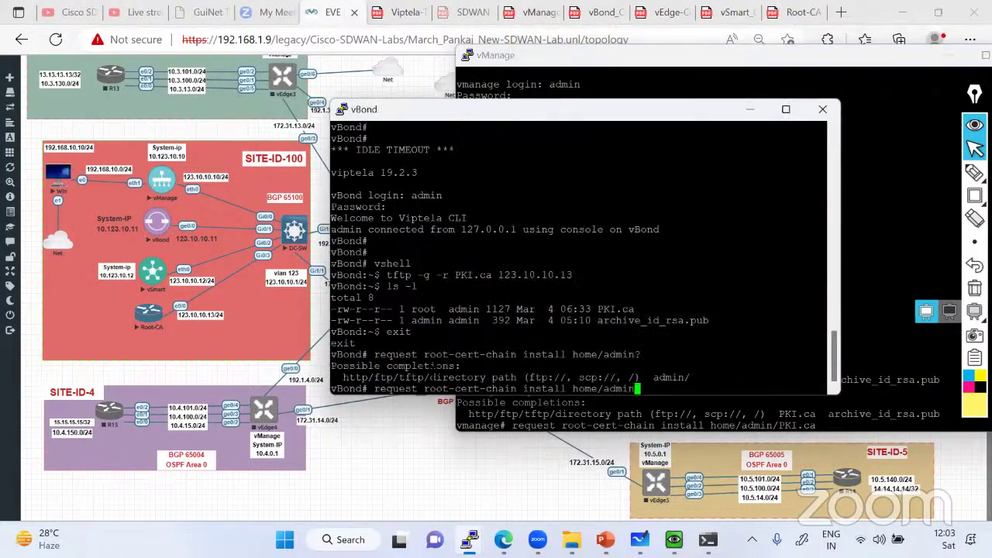
text(/PKI.ca)
key(Return)
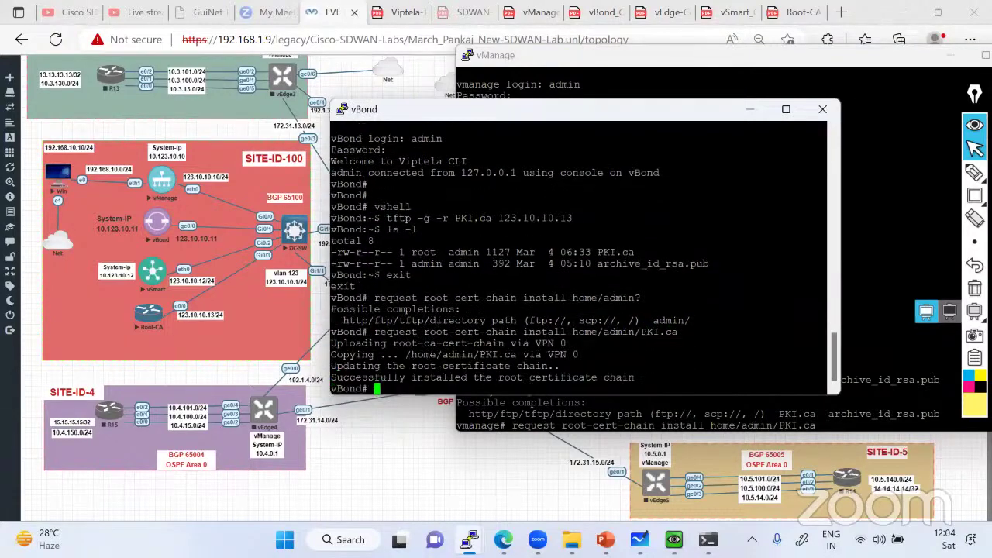
click(749, 109)
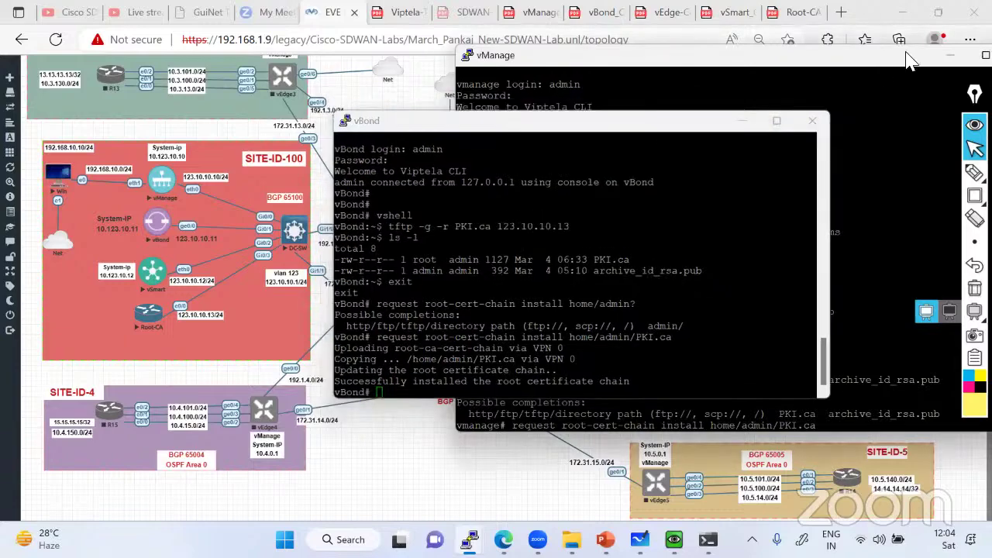
key(super+Down)
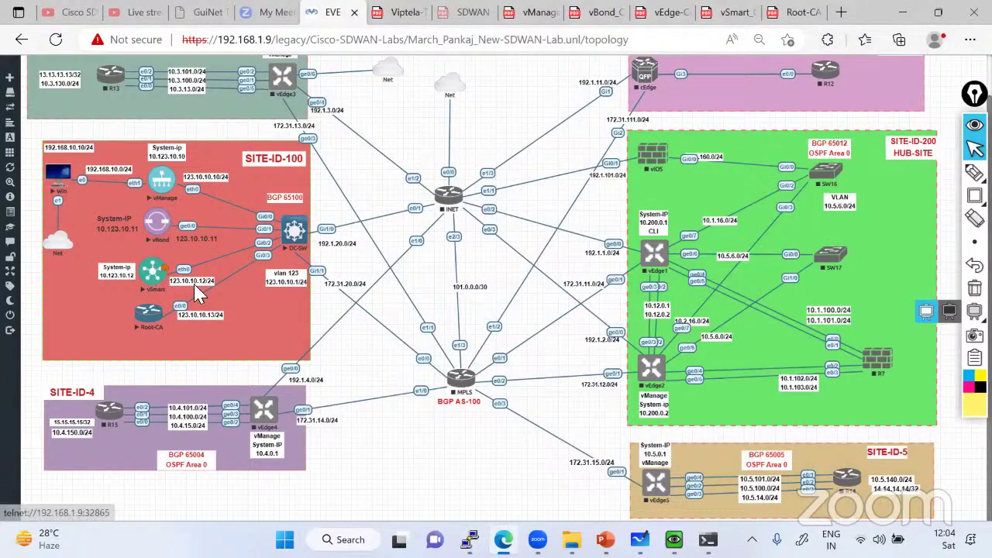
Log in to the vSmart console with the admin account and start vshell
mouse_move(469, 539)
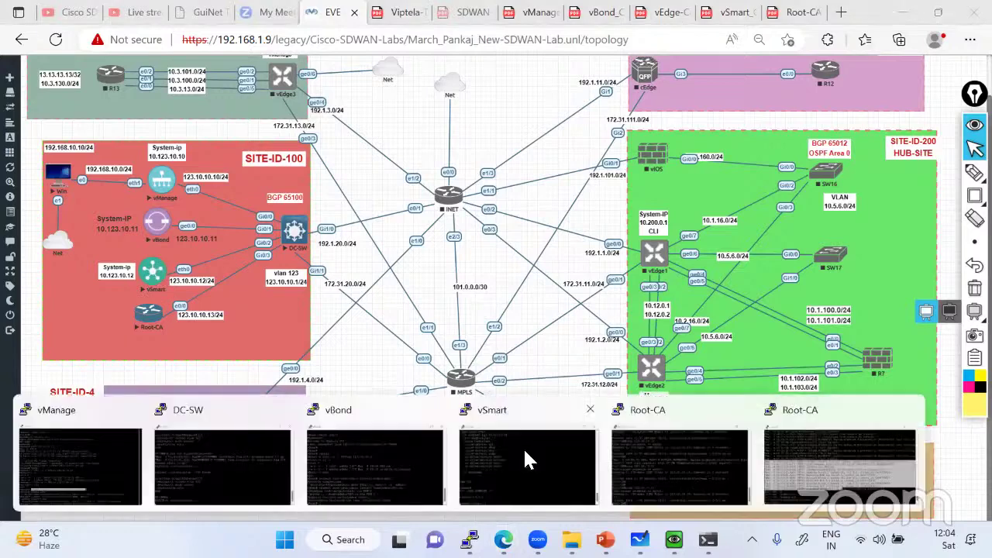
click(527, 466)
text(admin)
key(Return)
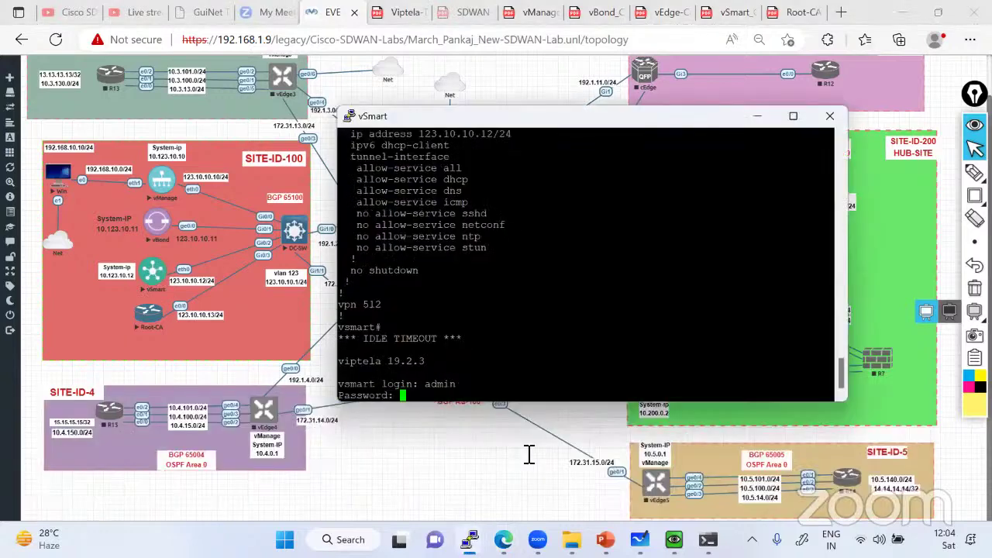
text(admin)
key(Return)
key(Return)
key(Return)
text(v)
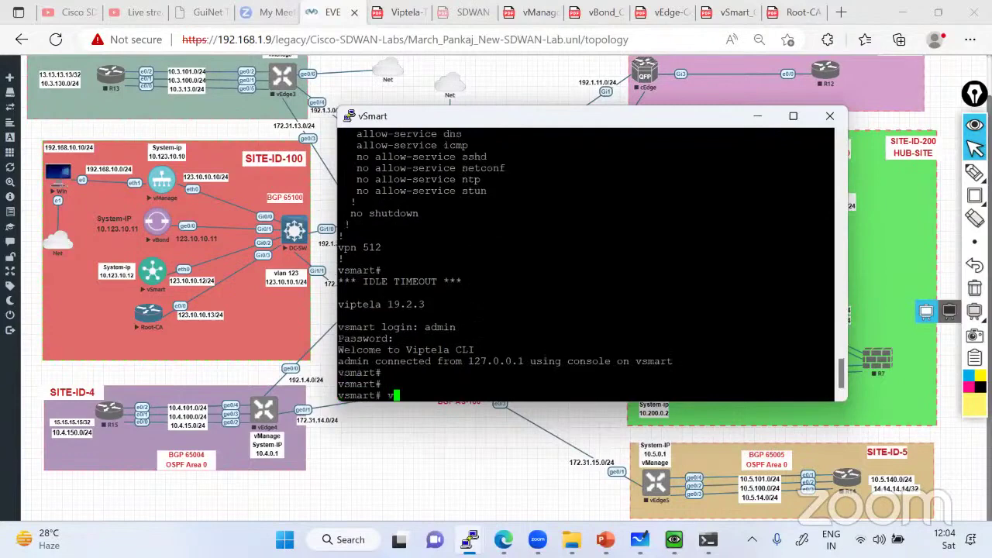
text(sholl)
key(Return)
Try fetching PKI.ca on vSmart with tftp, retrying with corrected Root-CA server addresses
text(tfp)
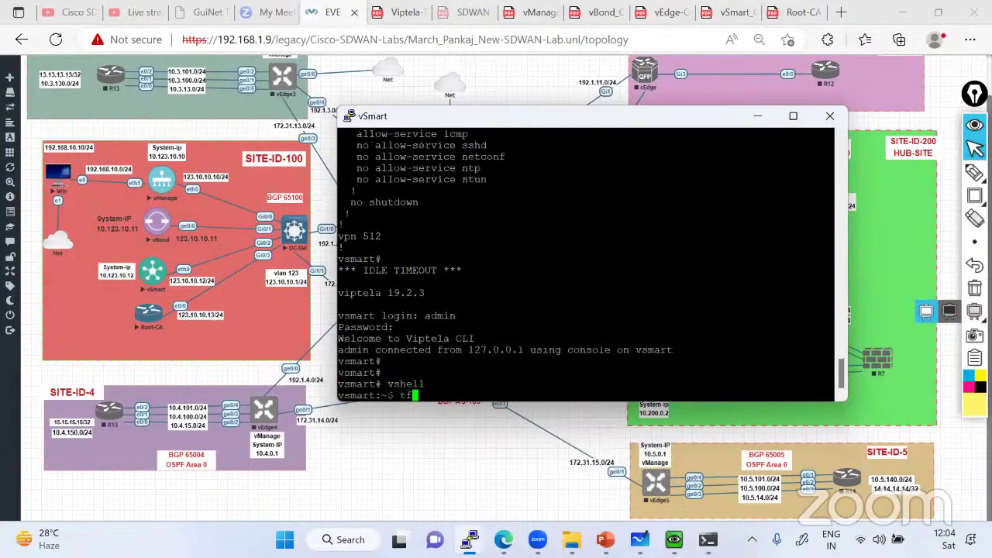
key(BackSpace)
text(tp -g -r 123.10.10.1)
key(BackSpace)
key(BackSpace)
key(BackSpace)
key(BackSpace)
text(10.10.12 )
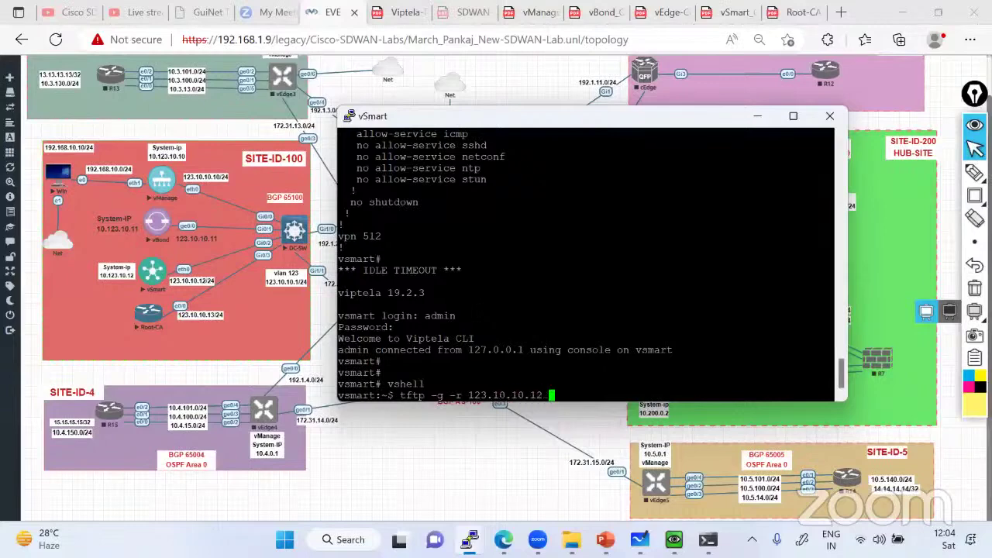
text(PKI.ca)
key(Return)
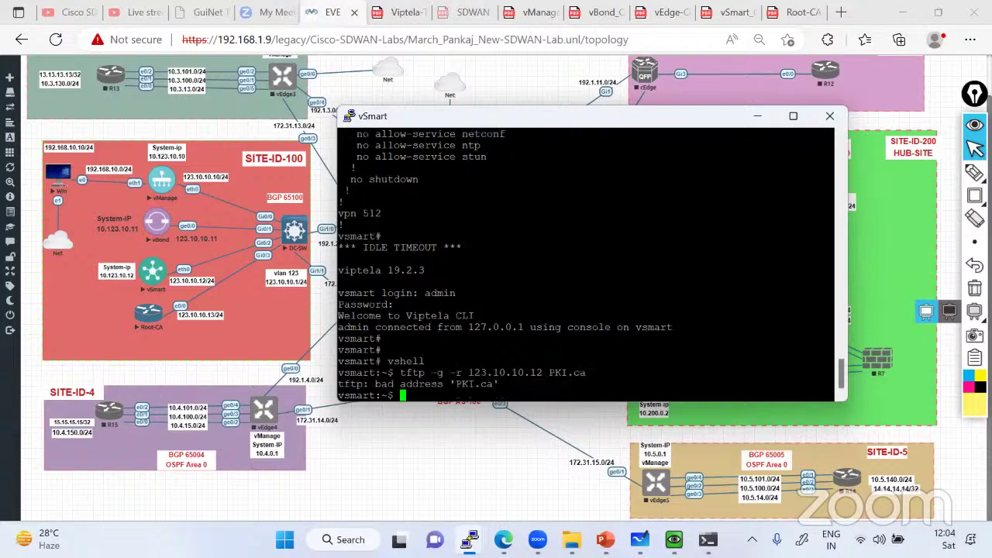
key(Up)
key(Left)
key(Left)
key(Left)
key(Left)
key(Left)
key(Left)
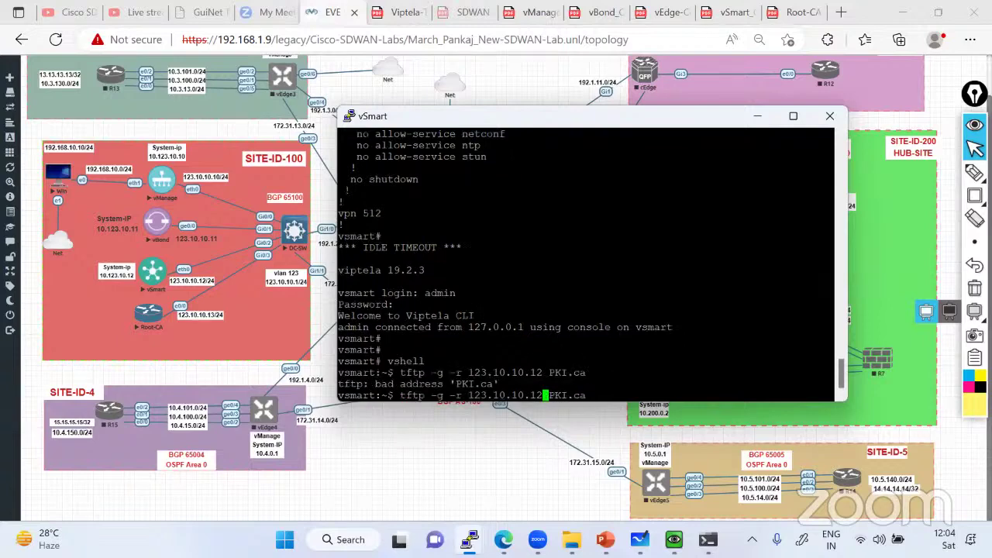
key(BackSpace)
key(BackSpace)
key(BackSpace)
key(BackSpace)
key(BackSpace)
text(13)
key(Left)
key(Left)
text(10/)
key(Return)
text(t)
key(Up)
key(Left)
key(Left)
key(Left)
key(Left)
key(Left)
key(Left)
key(Left)
key(Left)
key(Left)
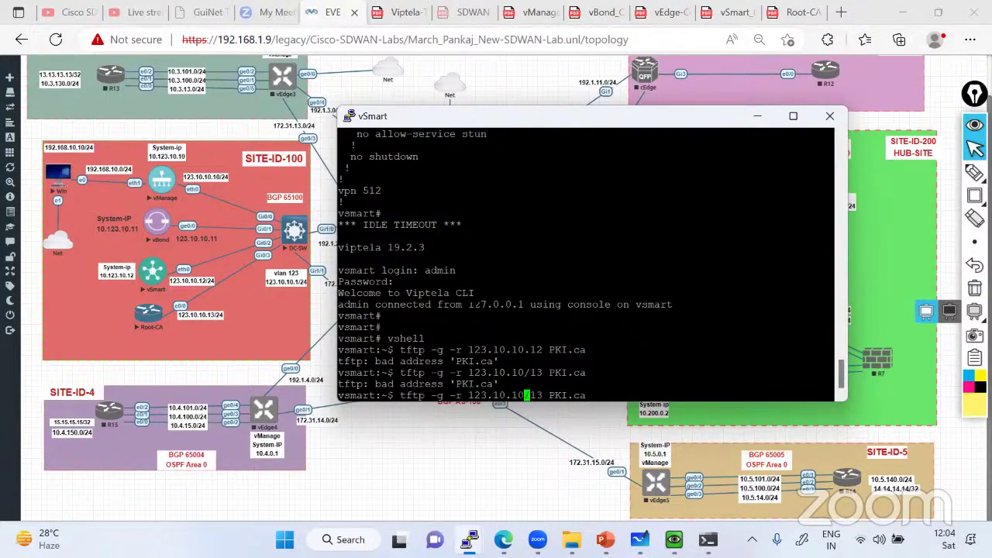
key(BackSpace)
text(.)
key(Return)
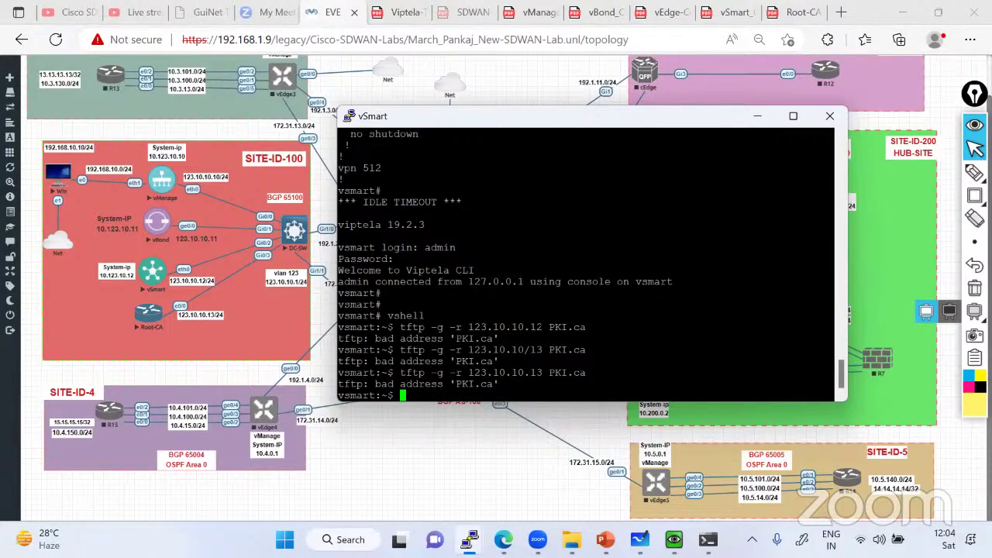
Reuse vBond's working tftp command on vSmart to download PKI.ca, then confirm with ls -l
mouse_move(469, 540)
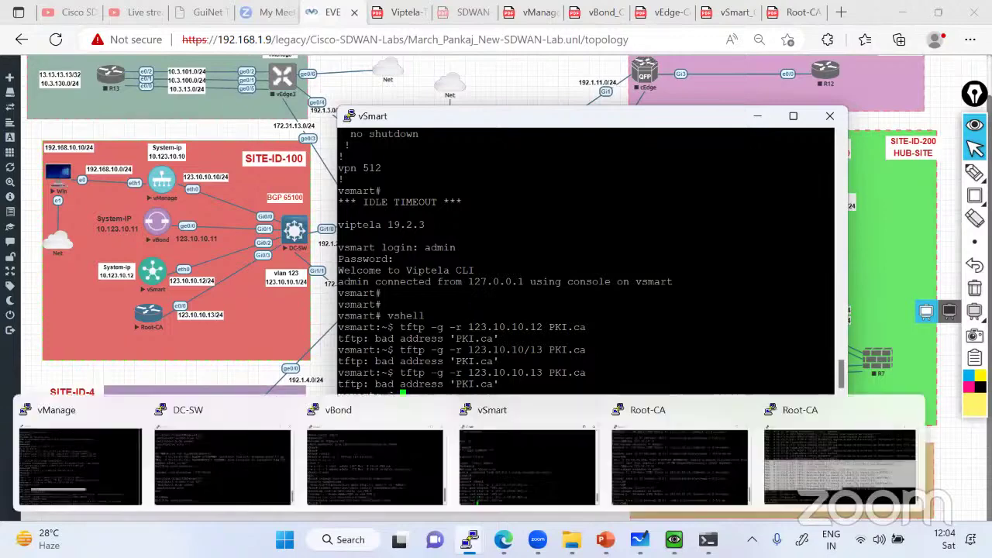
click(356, 450)
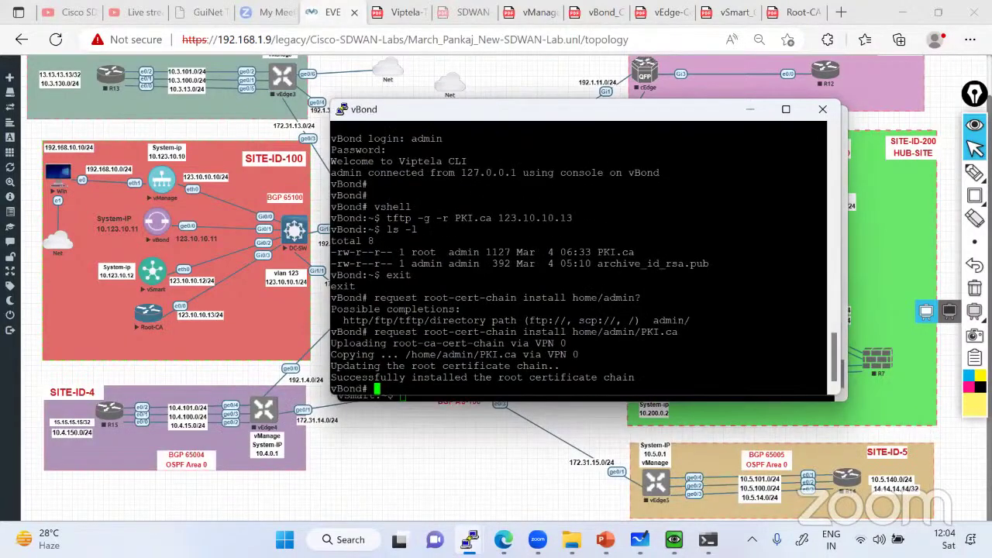
drag(386, 218, 572, 218)
key(super+c)
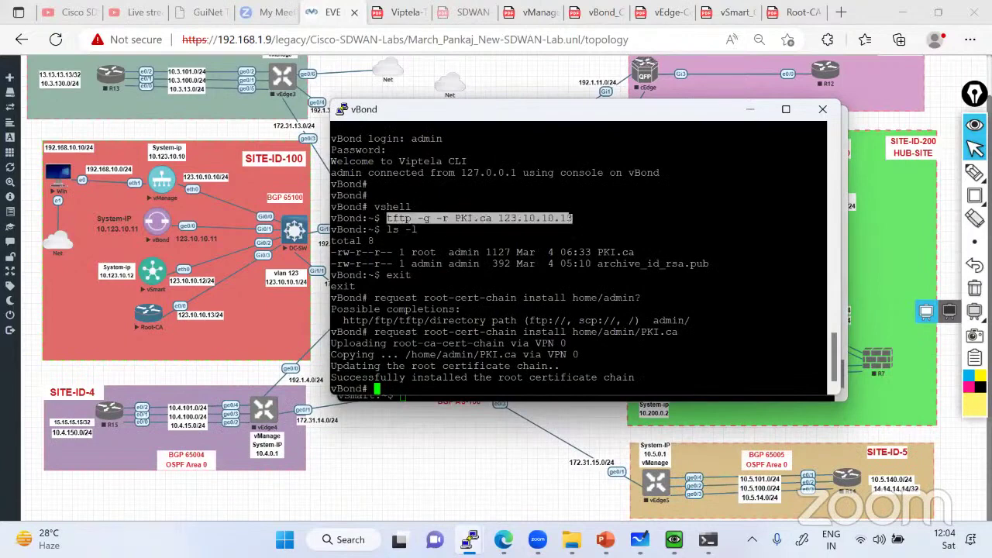
click(342, 396)
right_click(340, 395)
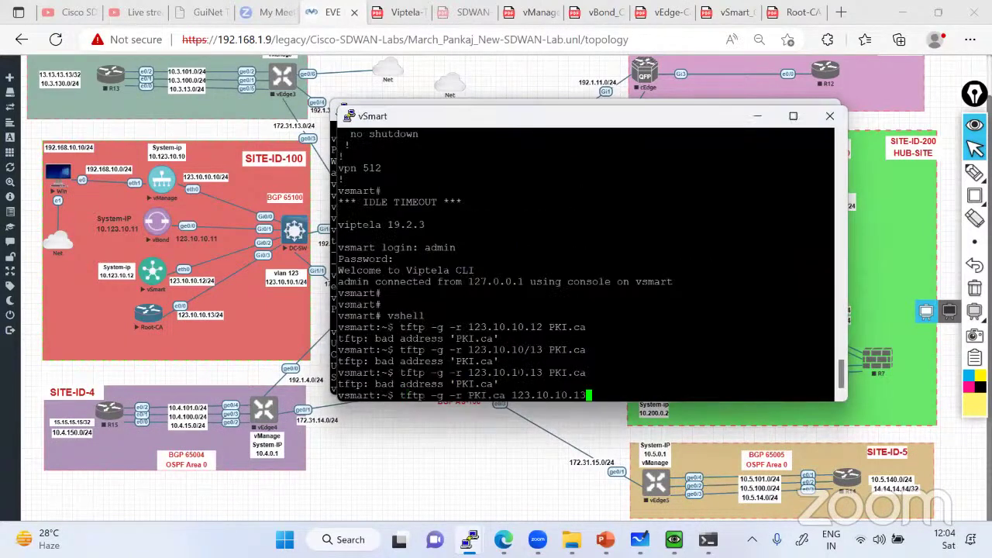
key(Return)
key(Return)
key(Return)
text(ls 0)
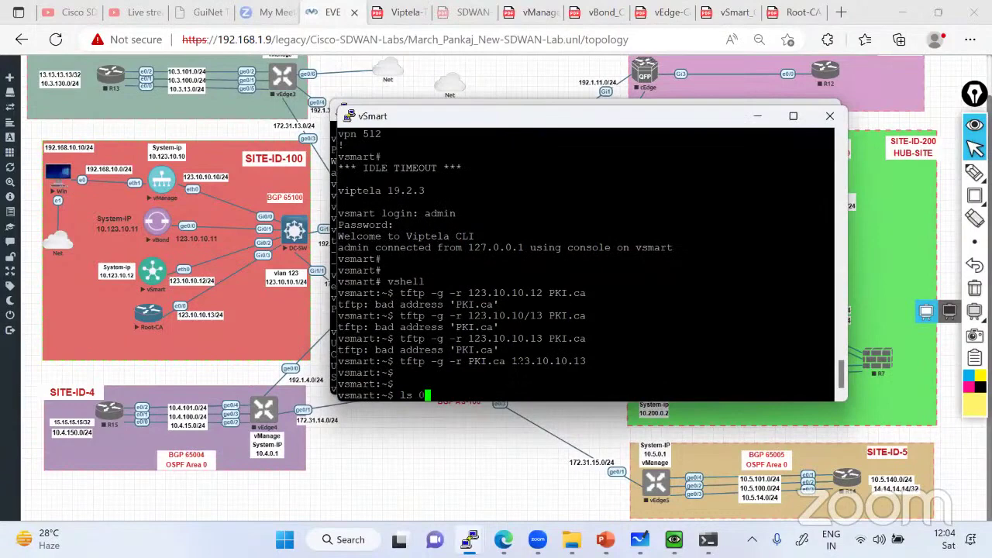
key(BackSpace)
text(-l)
key(Return)
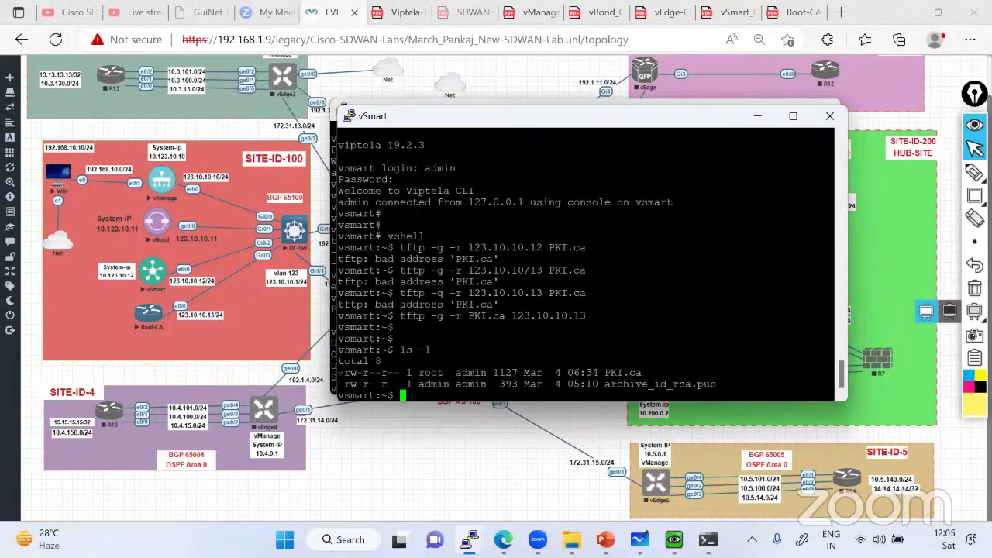
Copy vBond's root-cert-chain install command with the PKI.ca path onto vSmart's prompt
click(380, 102)
drag(374, 298, 822, 298)
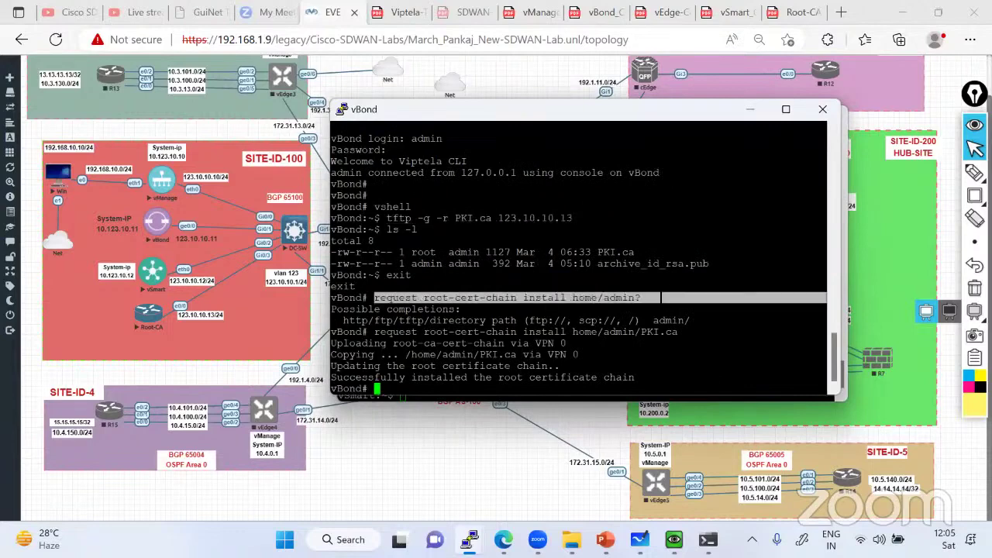
click(328, 286)
drag(374, 332, 682, 334)
key(super+c)
click(465, 397)
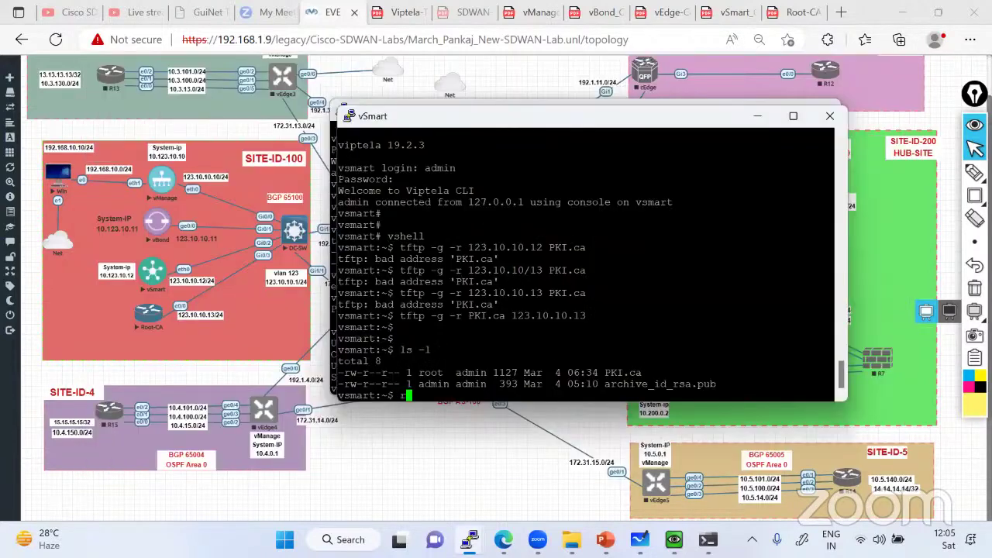
right_click(465, 397)
key(alt+Tab)
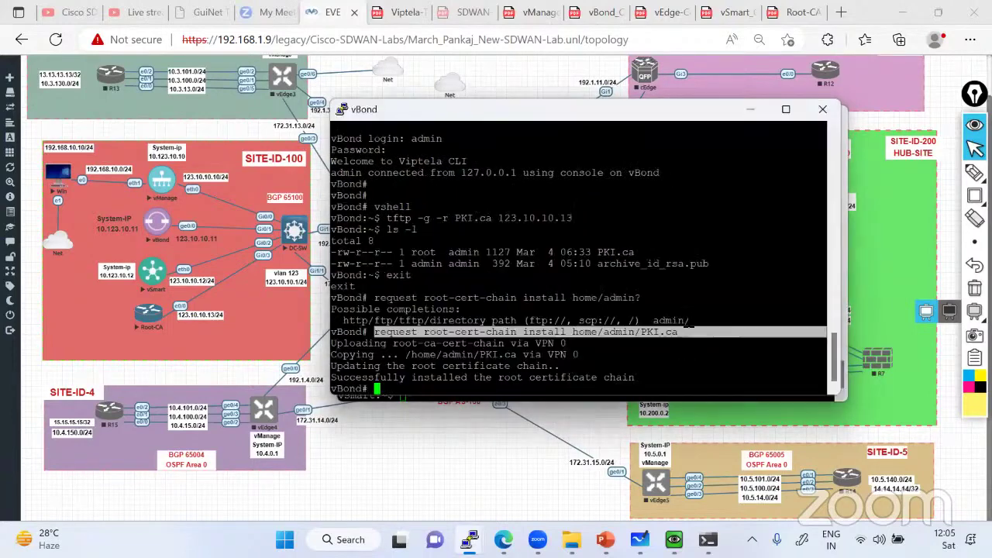
click(545, 320)
drag(375, 332, 676, 332)
key(super+c)
key(alt+Tab)
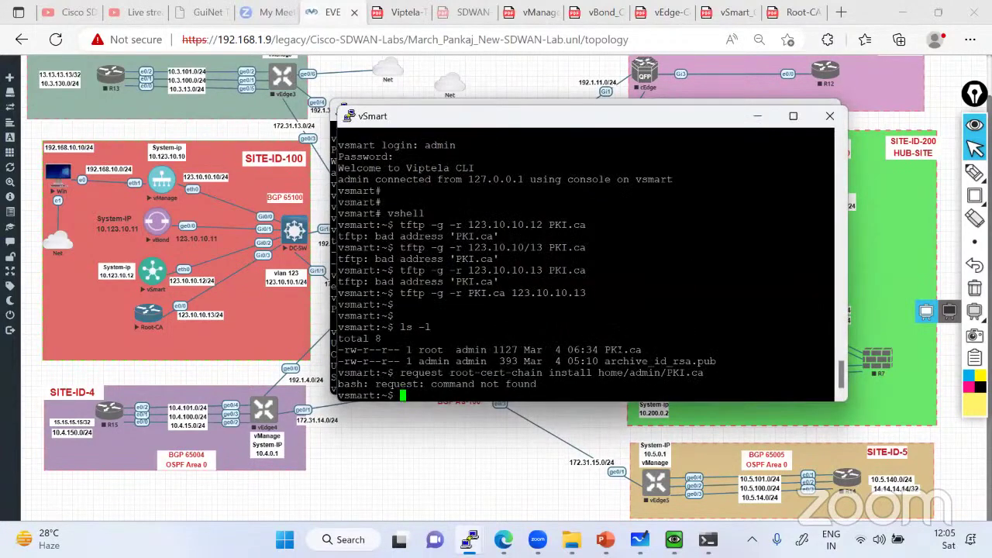
right_click(678, 331)
Exit vshell, run 'request root-cert-chain install home/admin/PKI.ca', then minimize both consoles
key(BackSpace)
key(BackSpace)
key(BackSpace)
key(BackSpace)
key(BackSpace)
key(BackSpace)
key(BackSpace)
key(BackSpace)
key(BackSpace)
key(BackSpace)
key(BackSpace)
key(BackSpace)
key(BackSpace)
key(BackSpace)
key(BackSpace)
key(BackSpace)
key(BackSpace)
key(BackSpace)
key(BackSpace)
key(BackSpace)
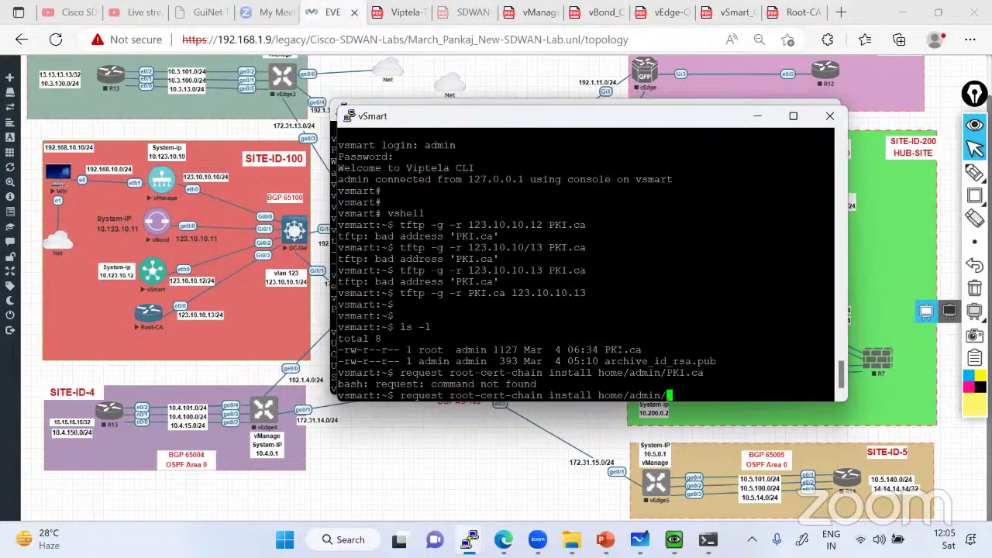
key(BackSpace)
key(BackSpace)
key(BackSpace)
key(BackSpace)
key(BackSpace)
key(BackSpace)
key(BackSpace)
key(BackSpace)
text(exit)
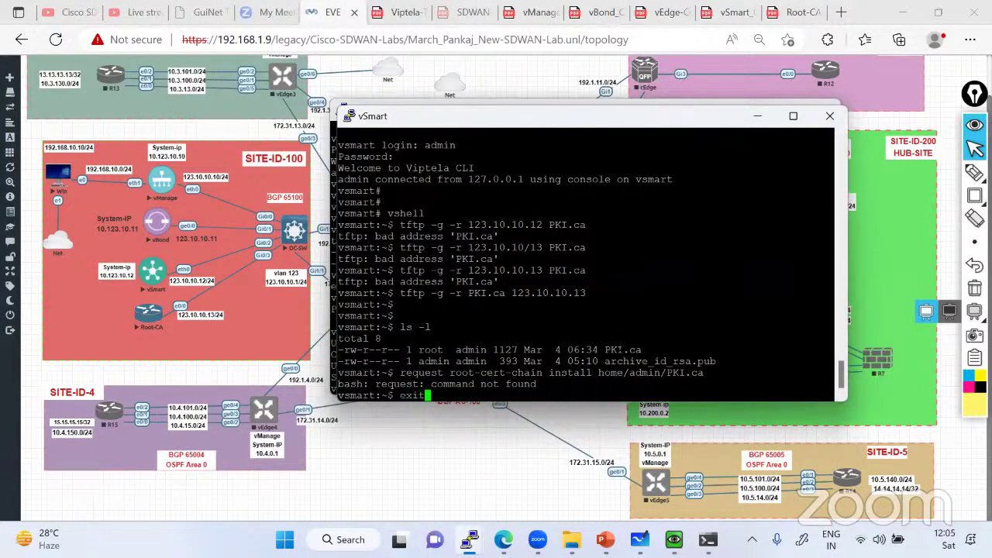
key(Return)
key(shift+Insert)
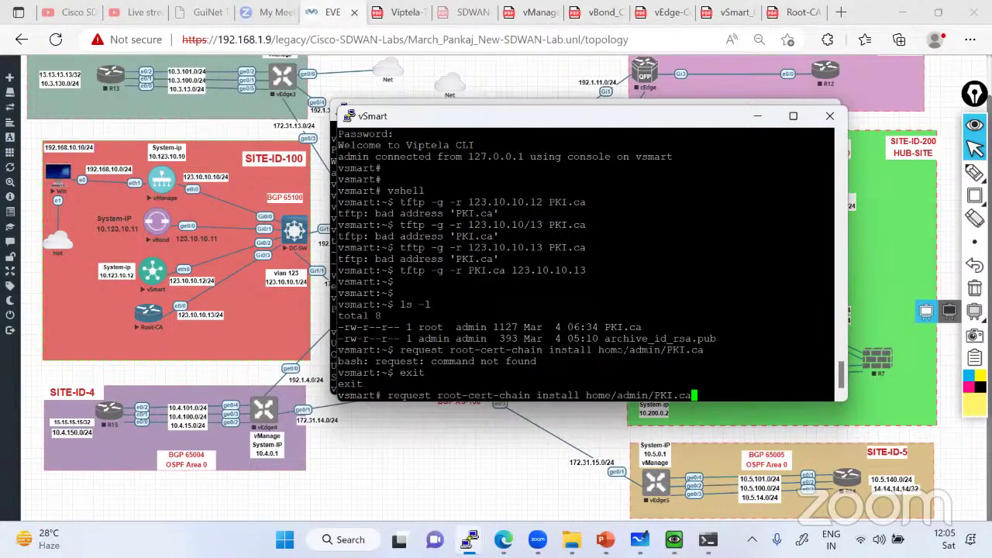
key(Return)
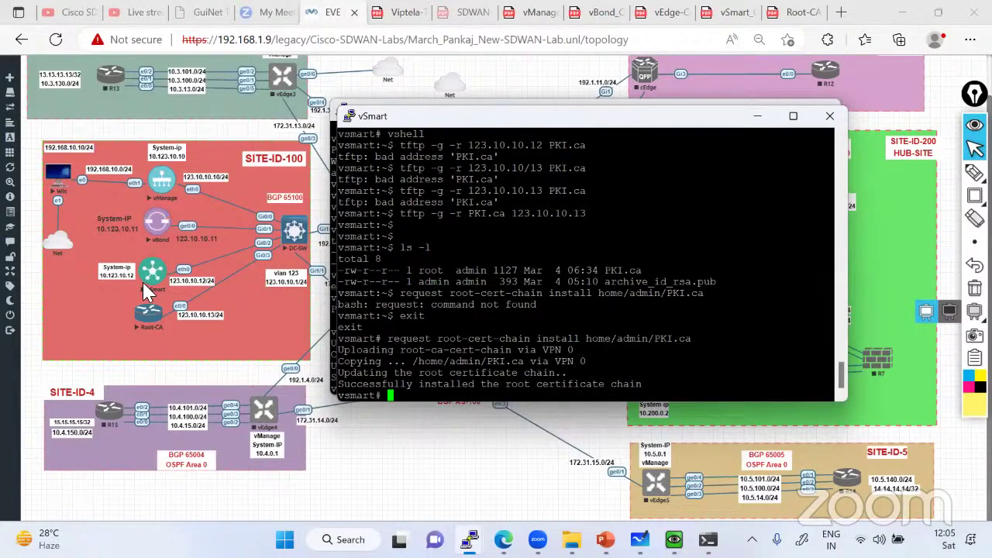
click(758, 116)
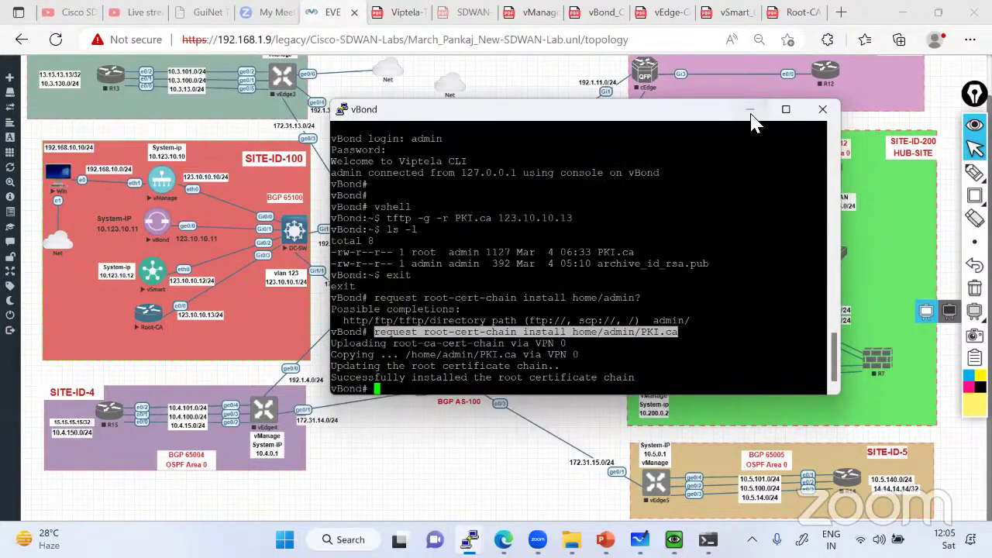
click(750, 111)
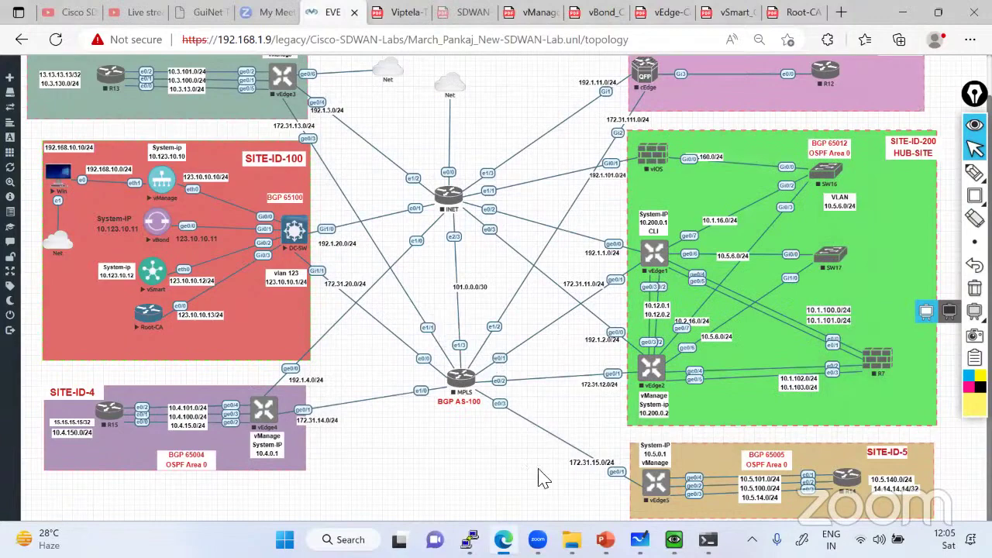
Scroll the vManage lab guide PDF to the 'crypto pki export' instructions and bring up the Root-CA console
click(504, 540)
click(504, 540)
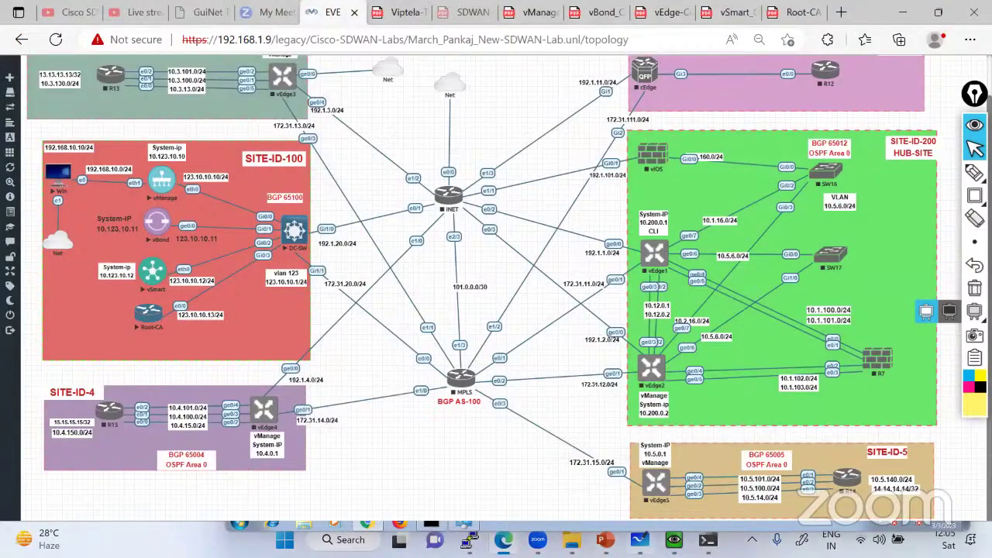
click(524, 16)
scroll(349, 271, down, 5)
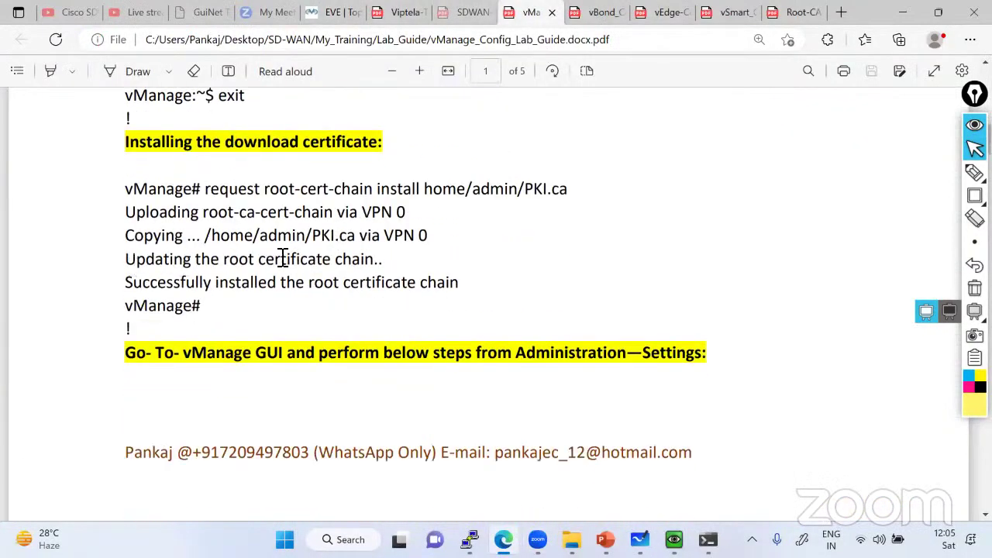
scroll(283, 258, down, 3)
drag(126, 214, 711, 215)
scroll(706, 233, down, 3)
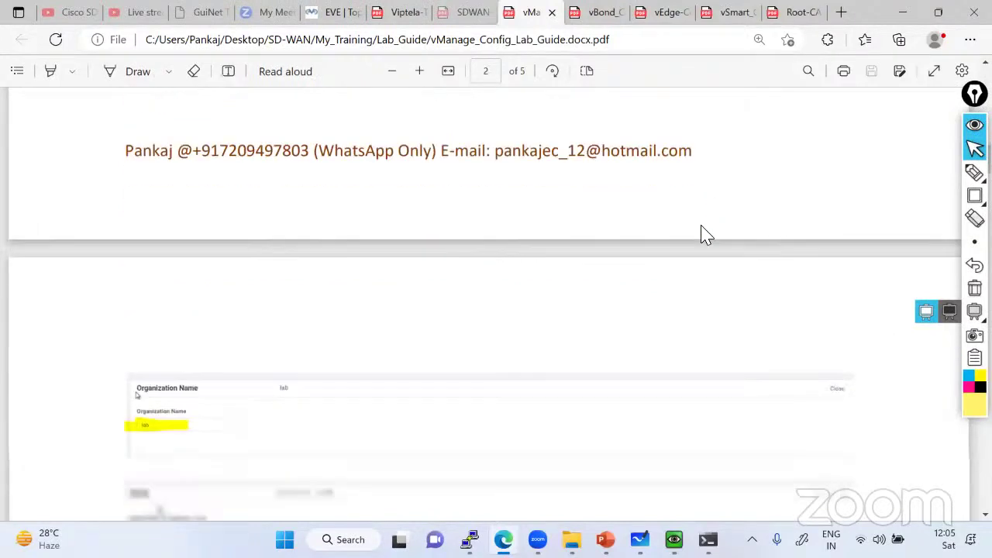
scroll(698, 237, down, 4)
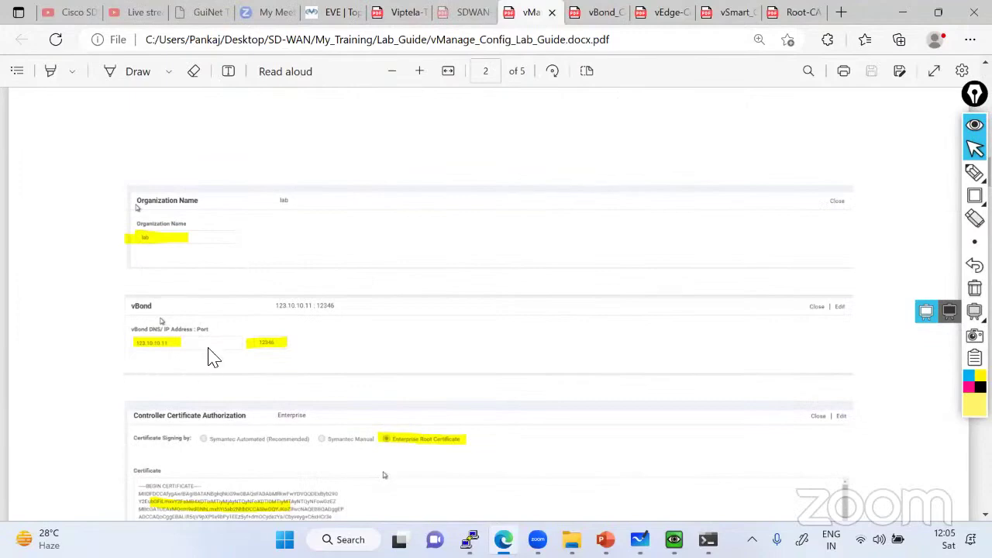
scroll(213, 356, down, 5)
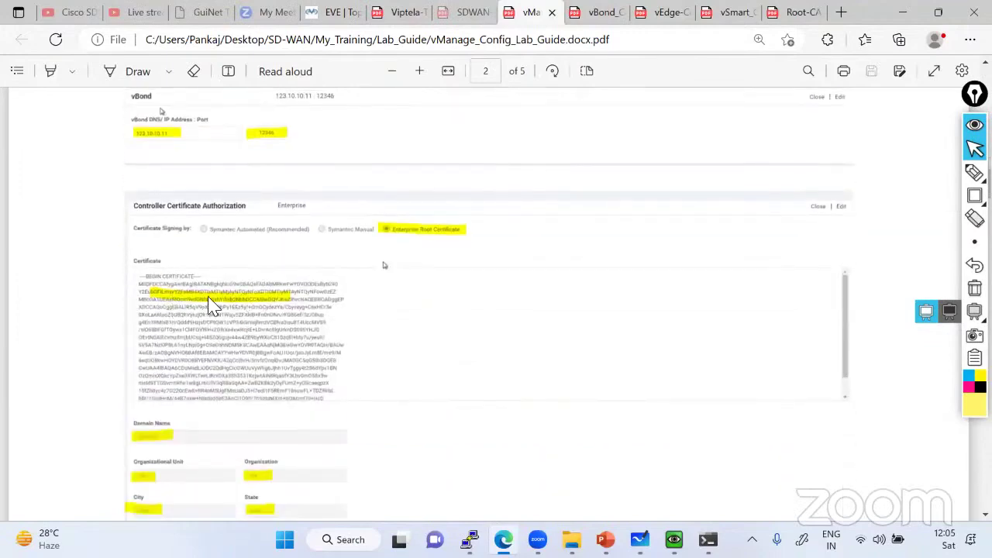
scroll(214, 303, down, 3)
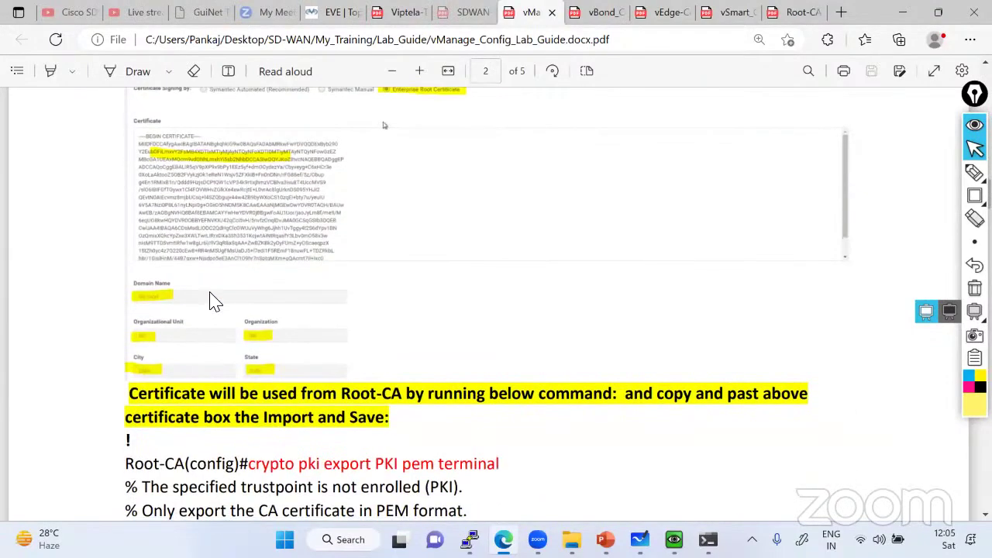
scroll(204, 261, up, 2)
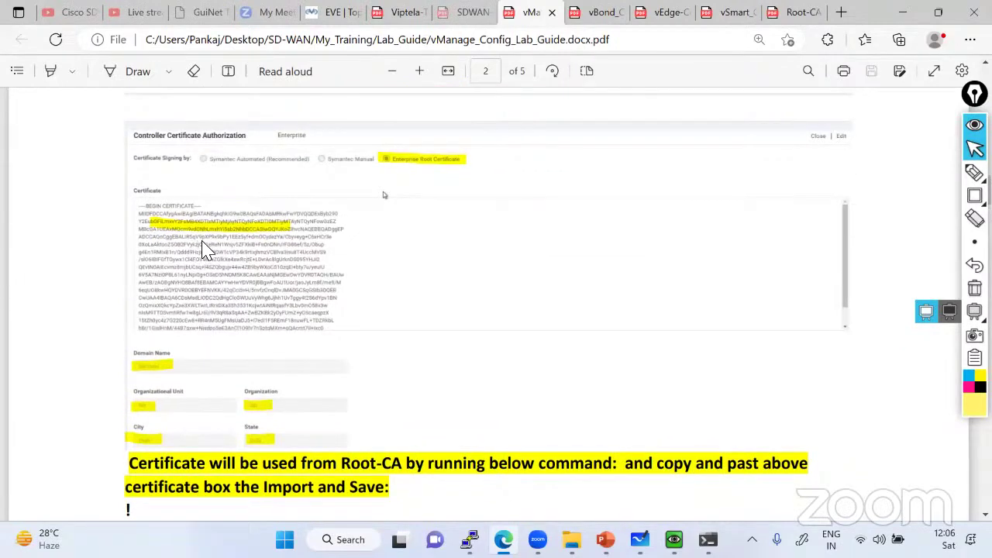
scroll(270, 275, down, 5)
scroll(273, 273, up, 1)
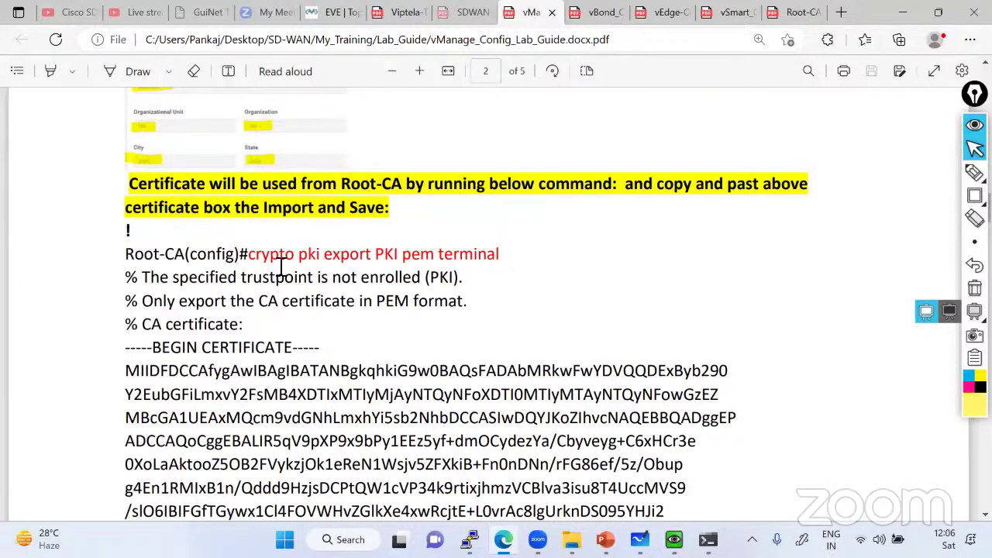
scroll(281, 266, up, 1)
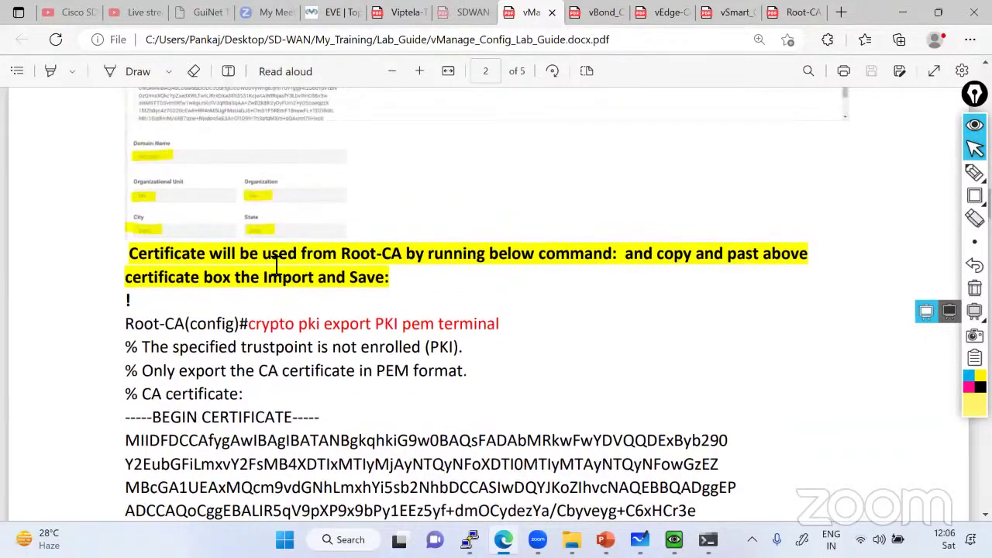
click(470, 539)
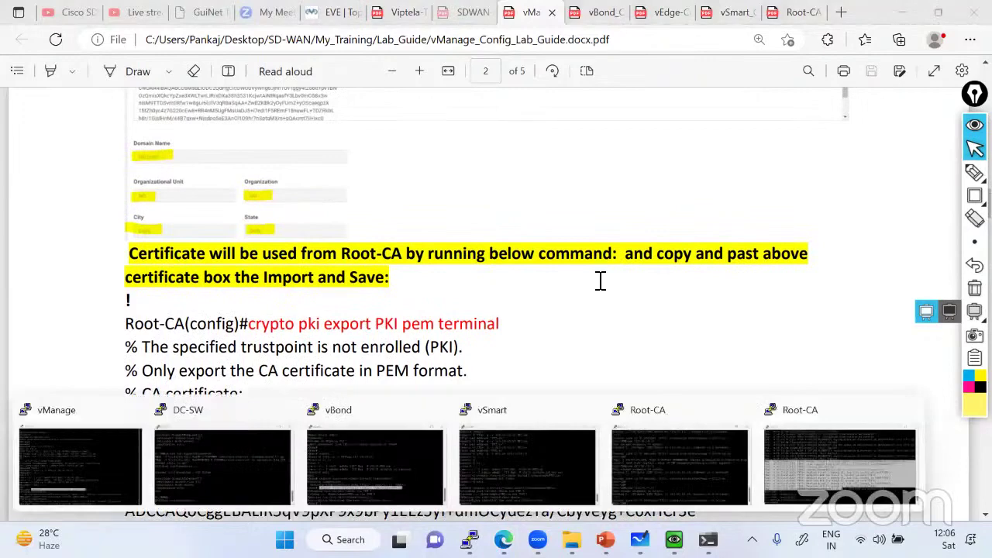
click(840, 465)
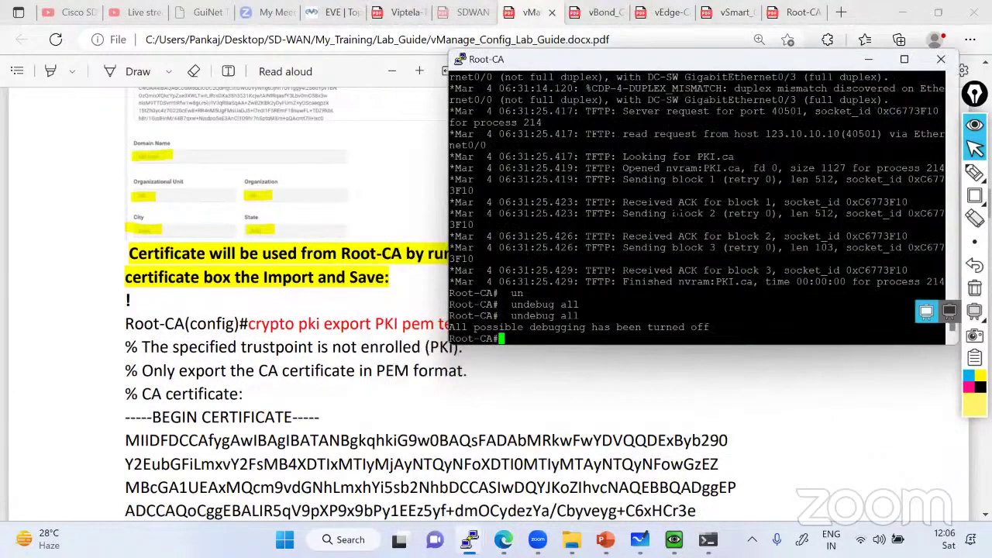
Copy the guide's crypto pki export command and run it on Root-CA in configure terminal mode
click(421, 401)
drag(249, 324, 500, 326)
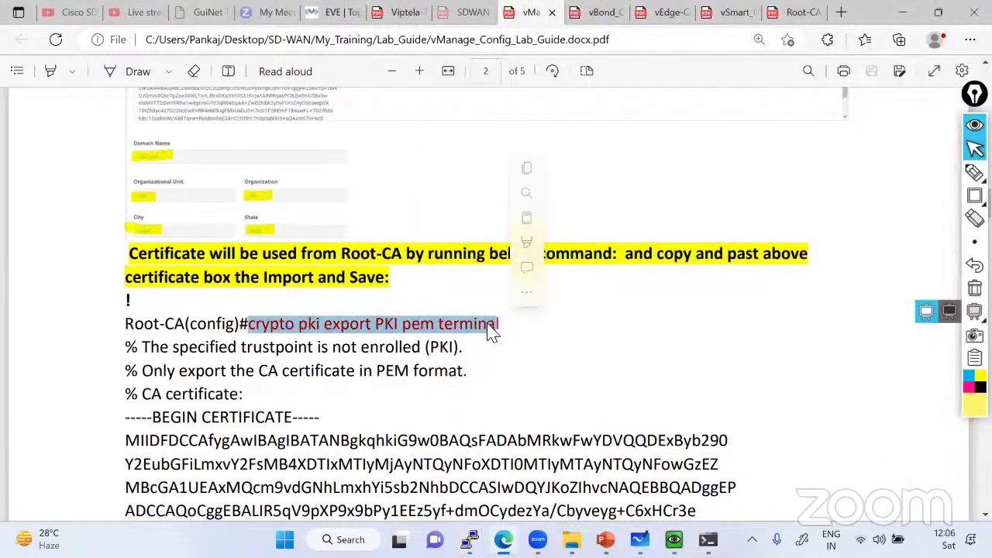
right_click(446, 325)
click(503, 250)
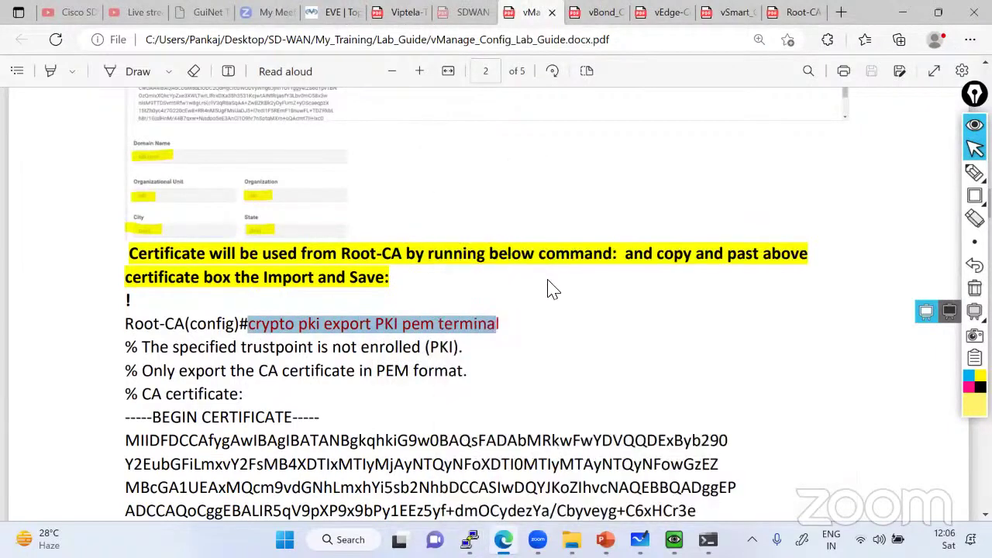
key(alt+Tab)
right_click(630, 283)
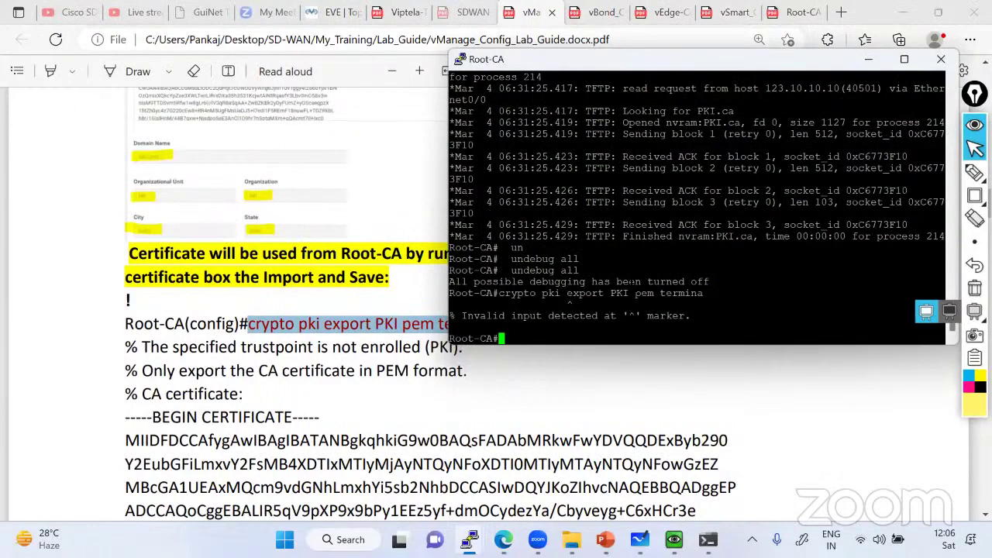
text(conf t)
key(Return)
key(shift+Insert)
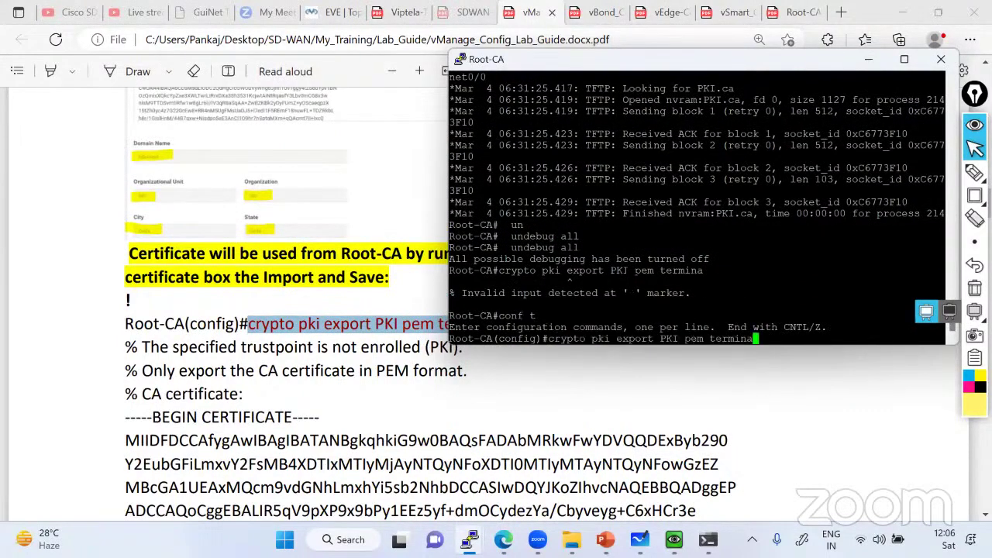
key(Return)
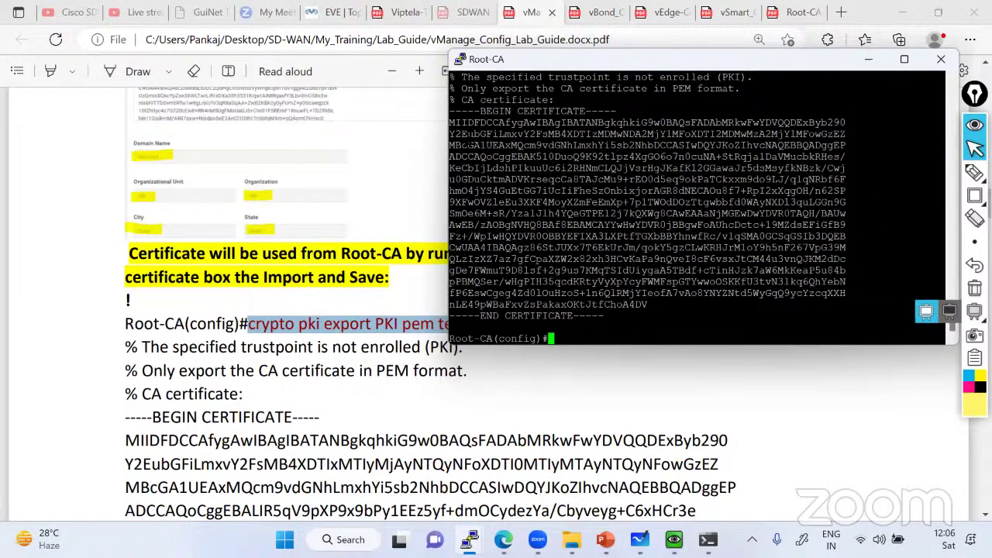
List Root-CA's directories and run 'dir nvram:' to show its contents
scroll(698, 207, up, 8)
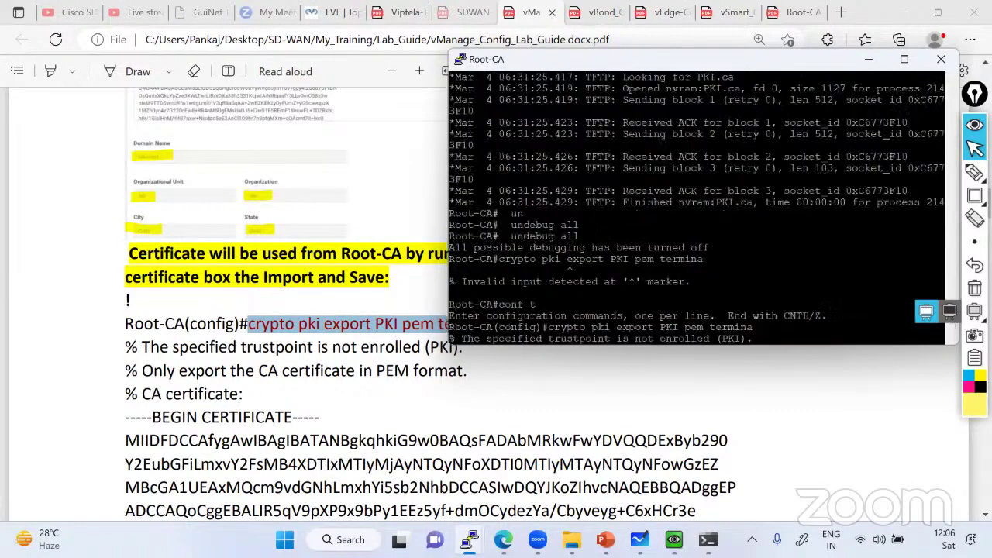
scroll(589, 233, up, 15)
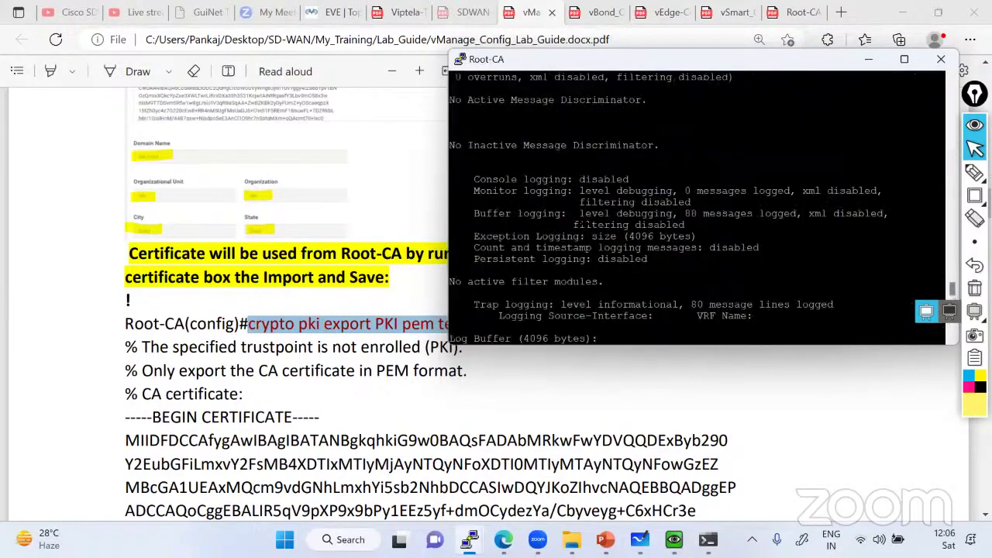
scroll(587, 225, down, 20)
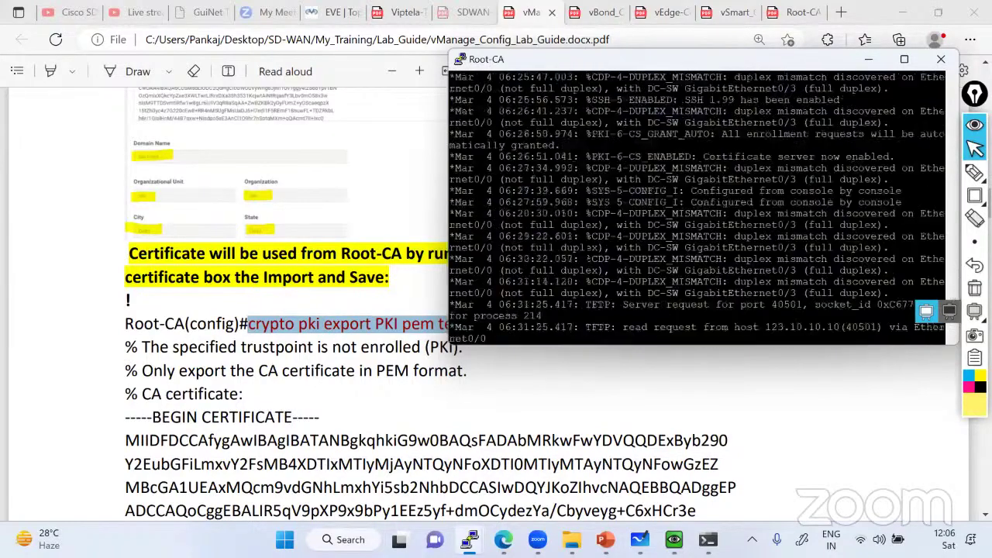
text(ir)
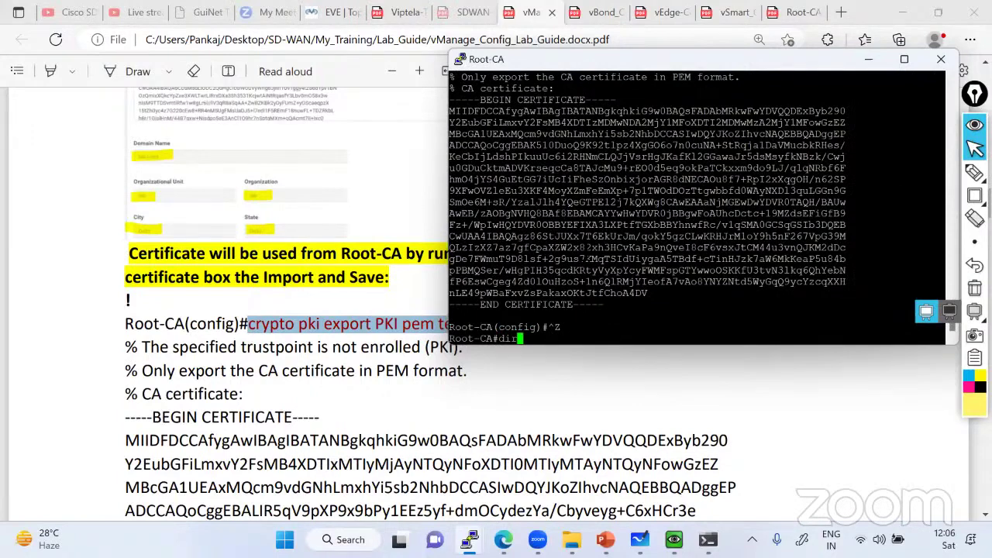
key(Return)
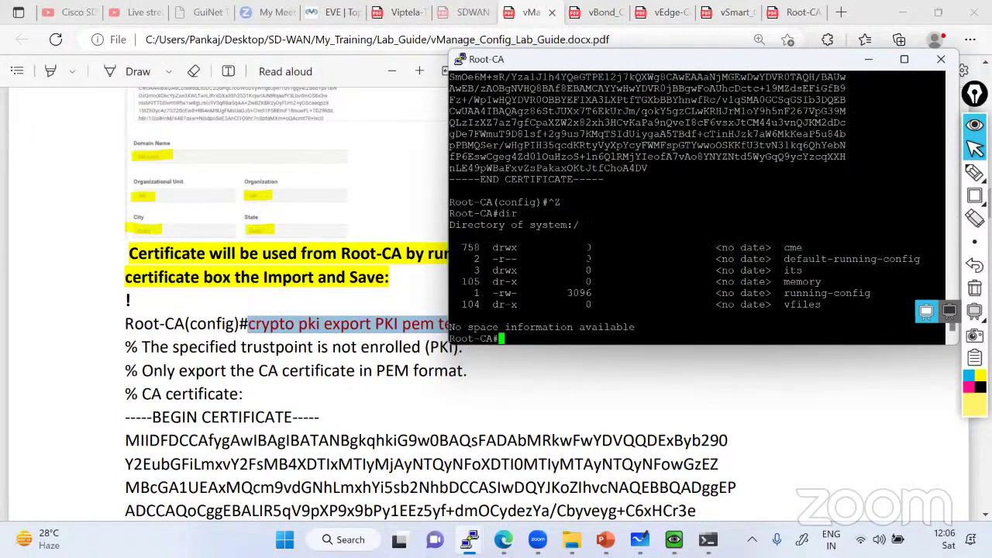
text(dir ?)
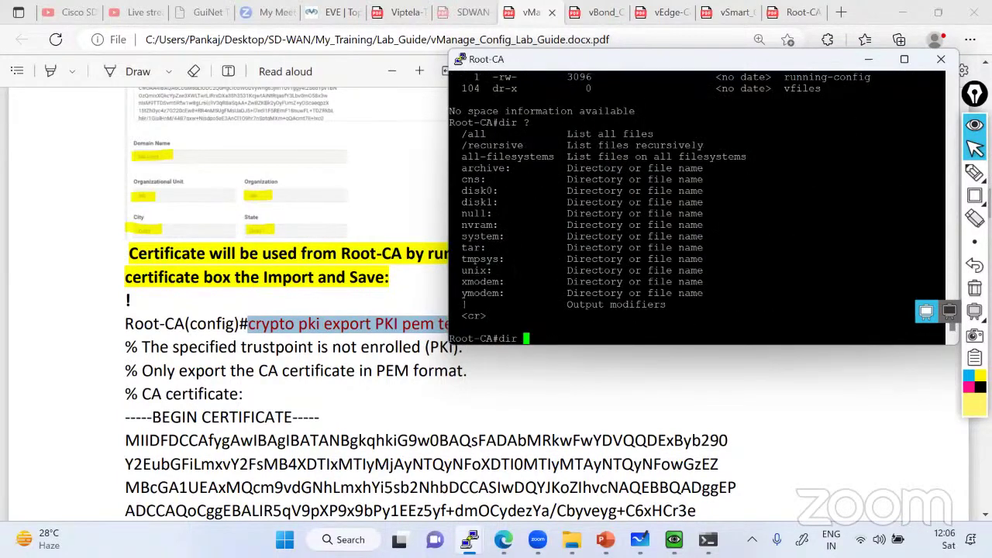
double_click(477, 225)
right_click(485, 226)
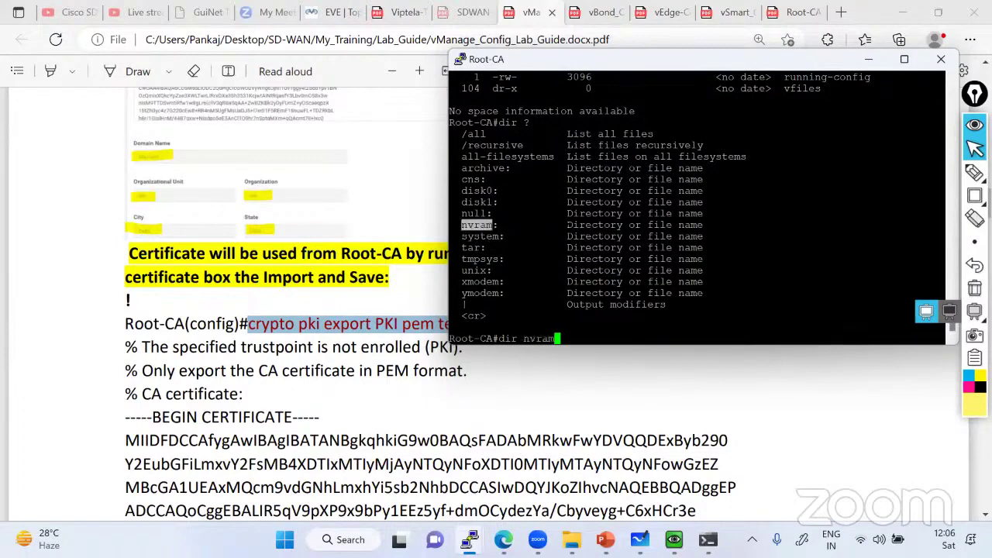
text(:)
key(Return)
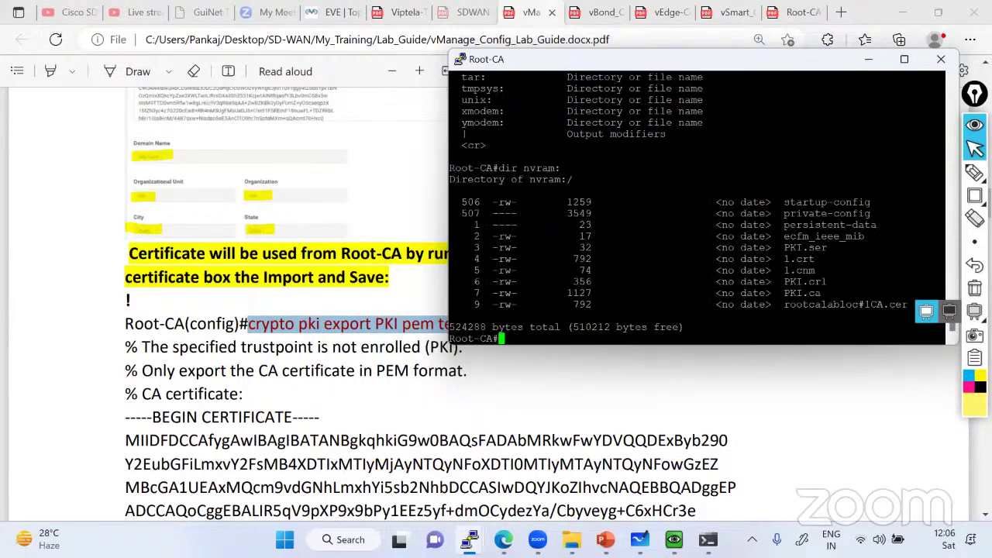
Print the certificate with 'more nvram:PKI.ca' and review its ending before returning to the guide
text(more nvram:)
drag(784, 293, 820, 293)
right_click(821, 293)
key(Return)
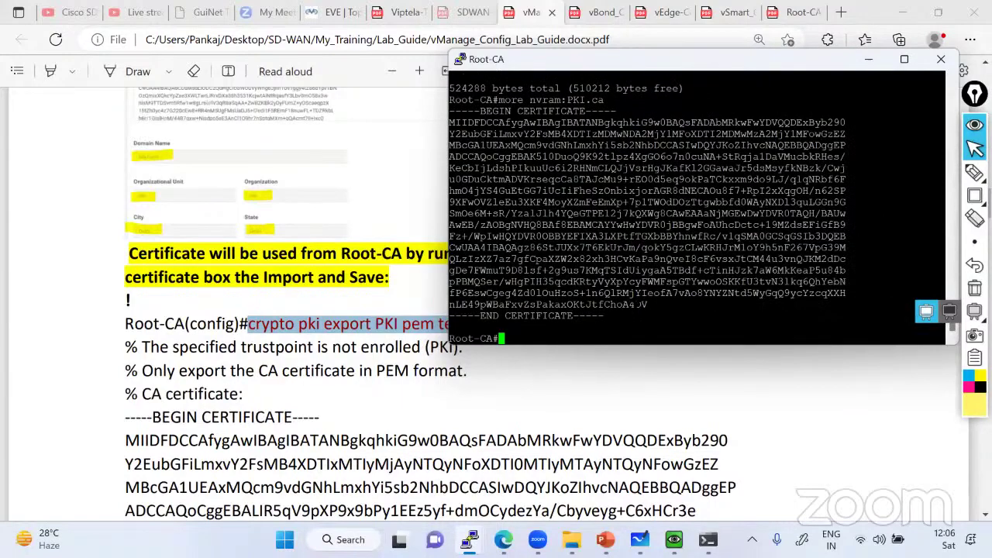
drag(627, 304, 642, 304)
scroll(642, 305, up, 15)
drag(623, 225, 649, 224)
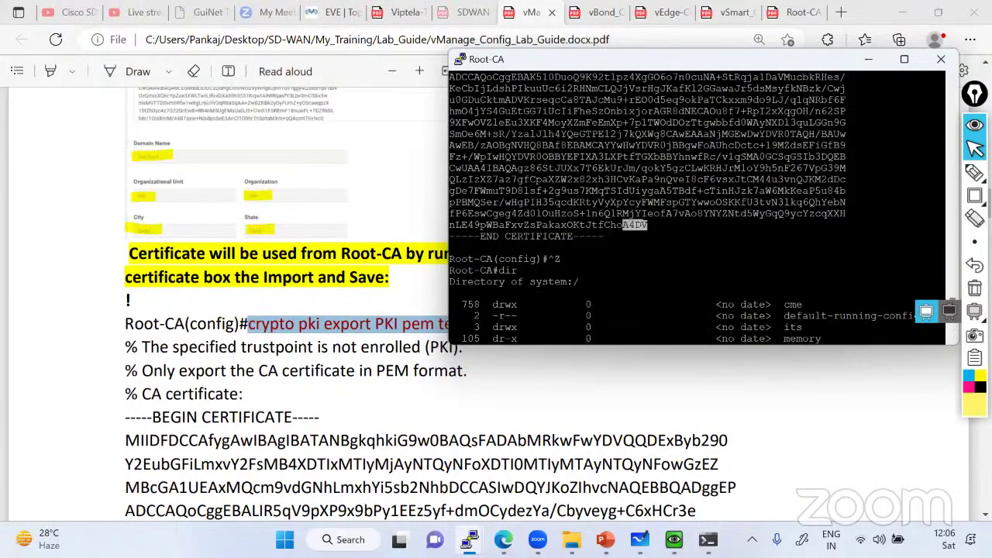
click(359, 326)
scroll(381, 329, down, 4)
Scroll the lab guide PDF to page 3 of 5 at 'Go to vManage and Generate CSR'
scroll(386, 326, down, 10)
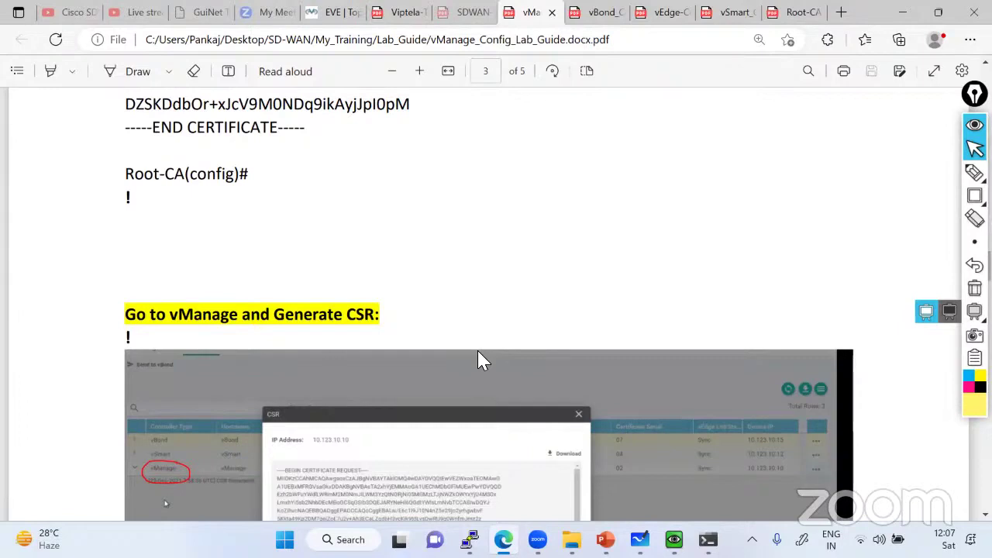
scroll(478, 360, up, 1)
Open a new InPrivate window and load the Google home page
click(970, 40)
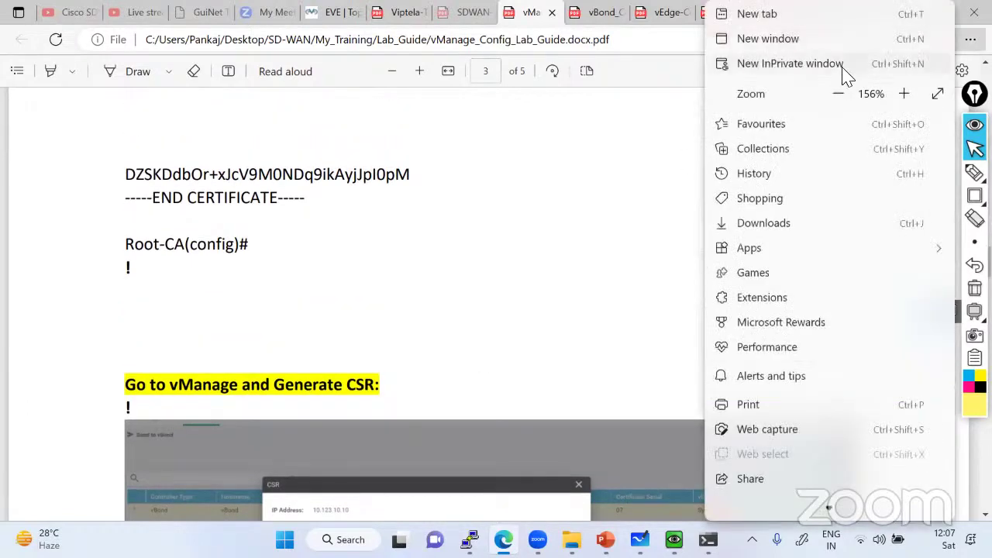
click(842, 63)
text(gm)
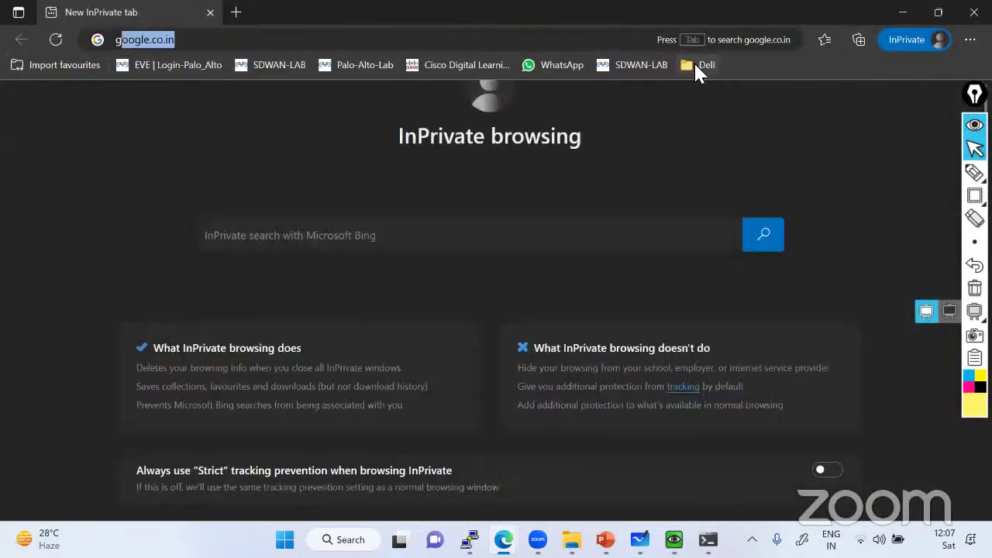
key(BackSpace)
key(BackSpace)
key(BackSpace)
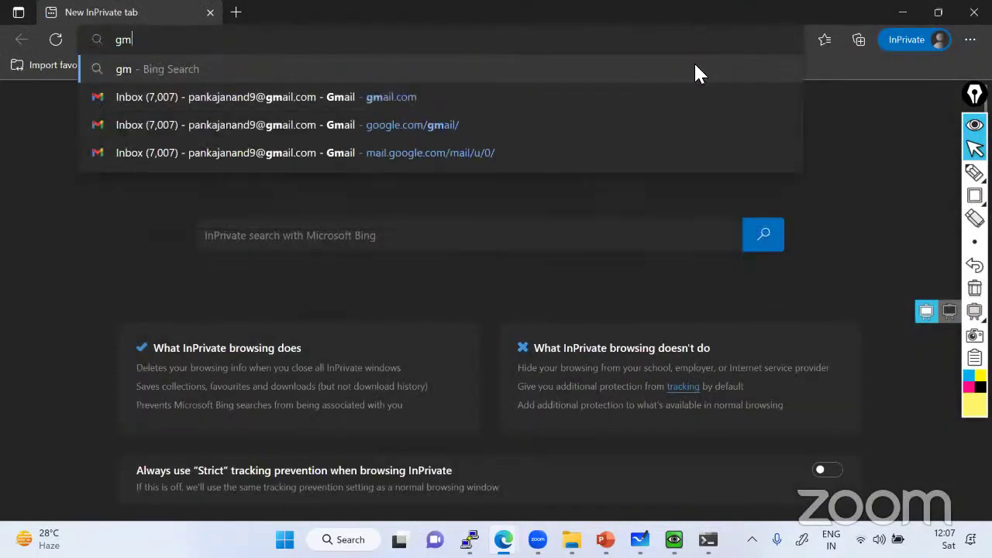
text(goo)
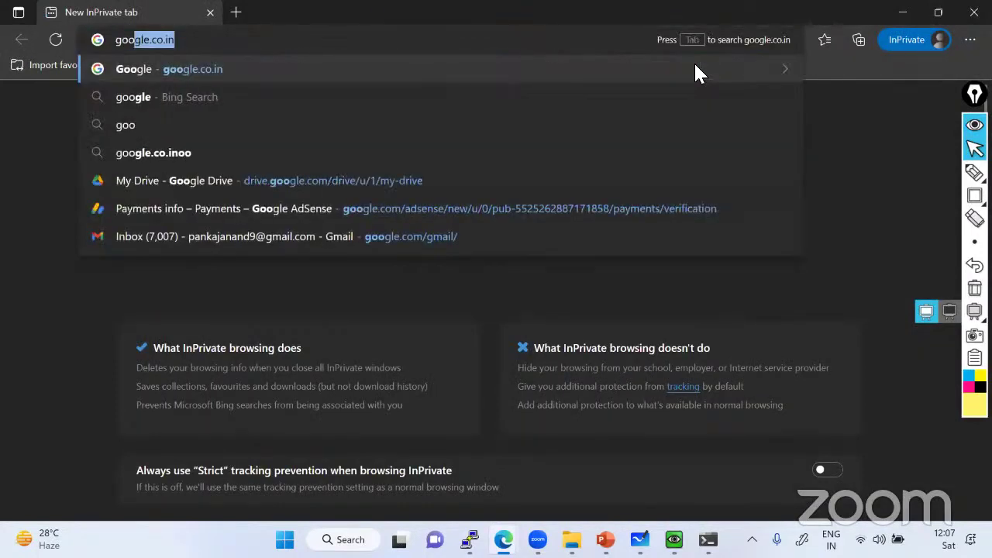
key(Return)
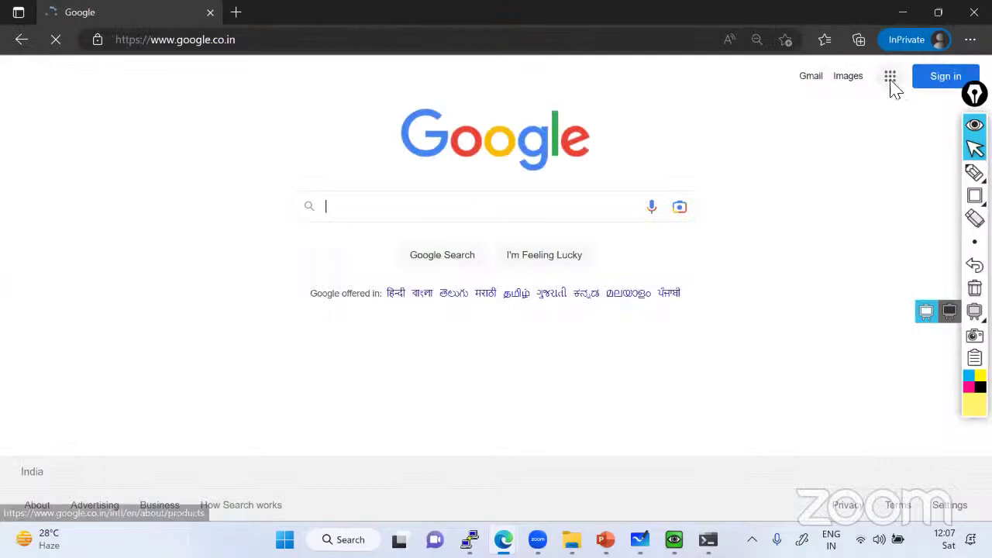
Sign in to Google with the account's email address and password
click(927, 78)
click(498, 237)
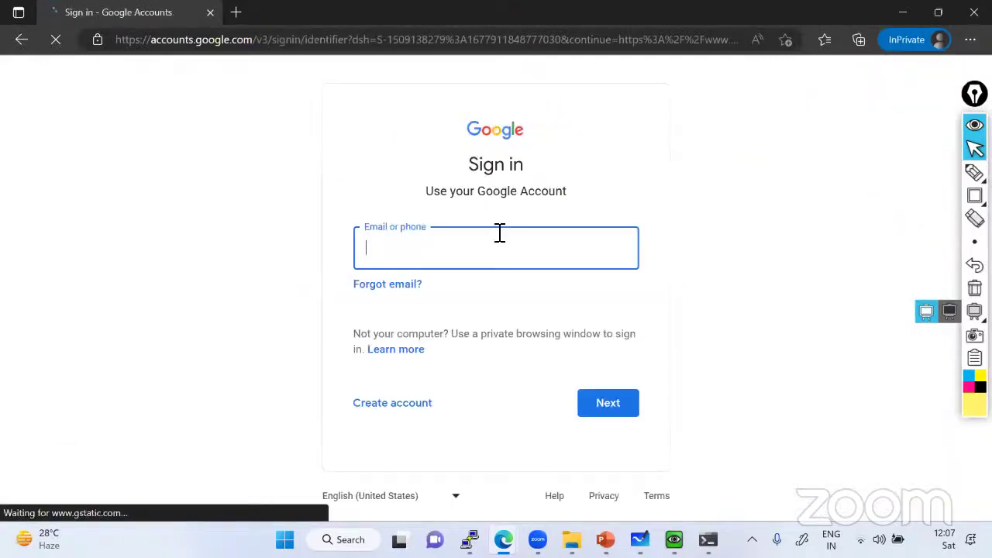
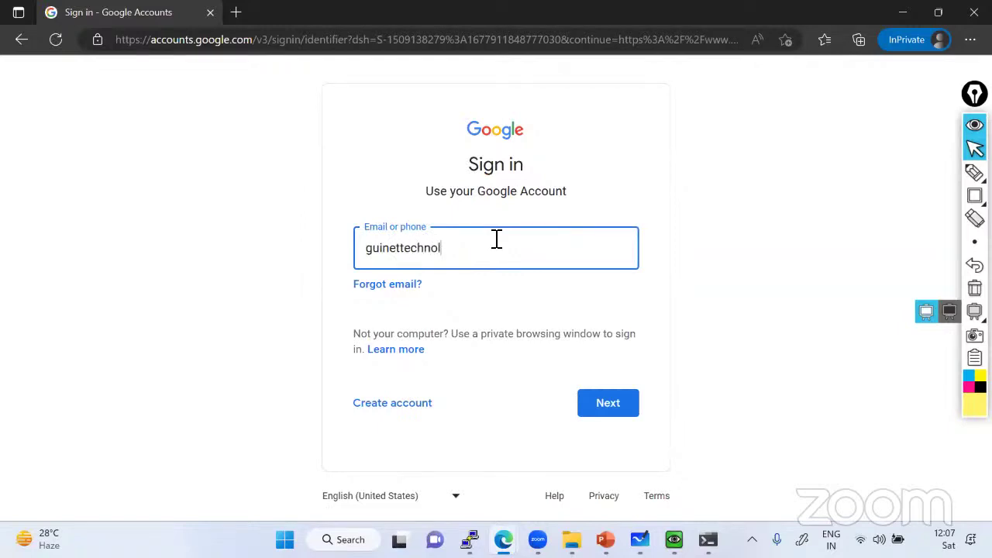
click(611, 406)
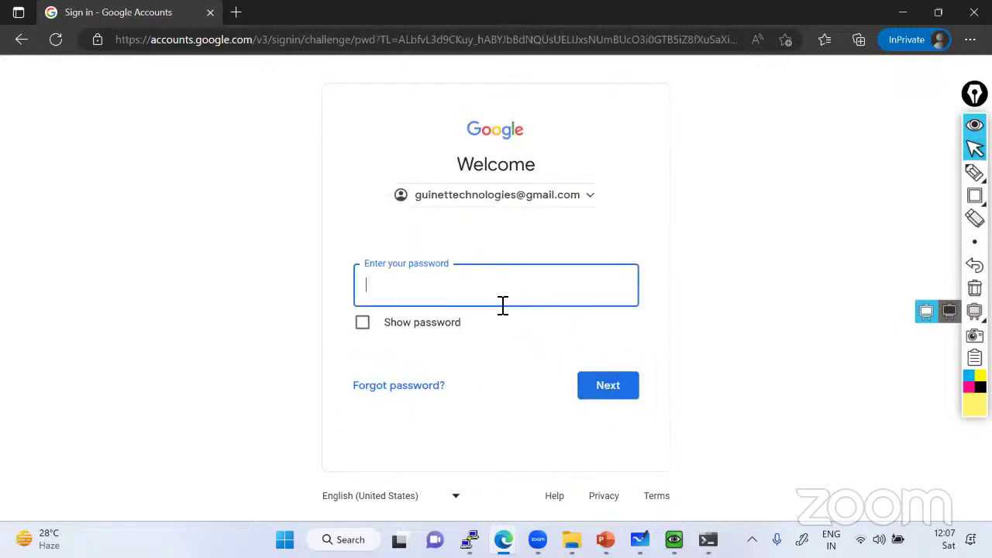
text(••)
key(BackSpace)
key(BackSpace)
text(••••••••)
key(Return)
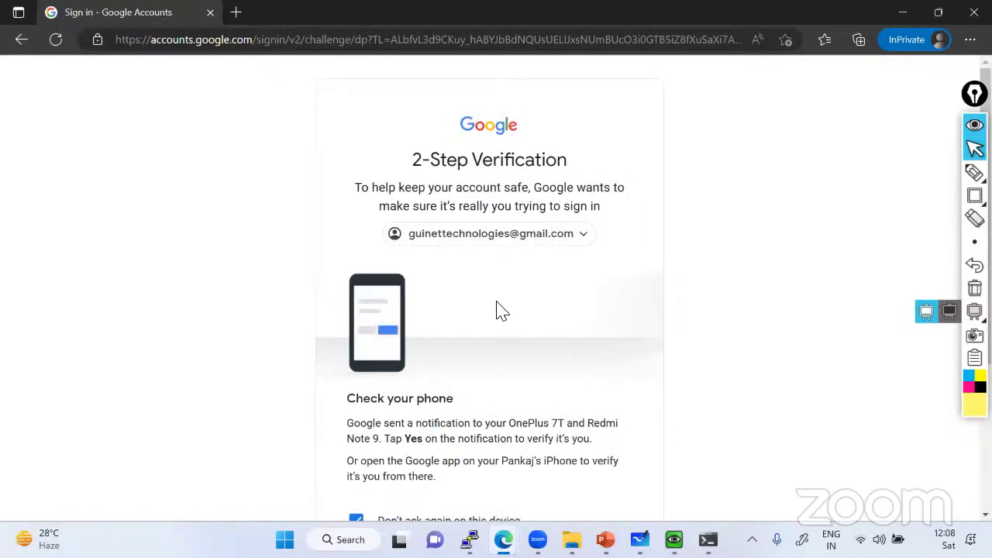
Open the Gmail inbox from the Google page, then minimize the private window
scroll(502, 310, down, 1)
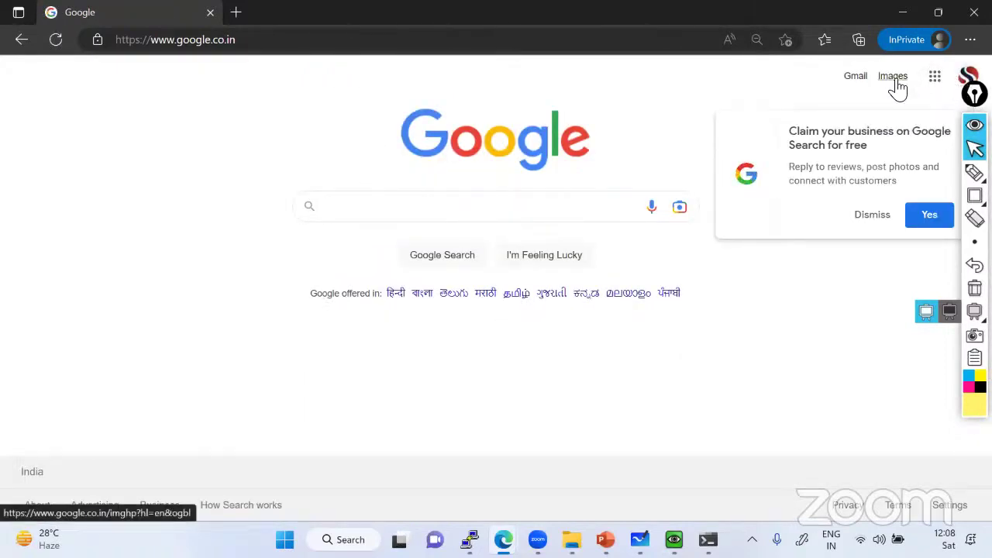
click(861, 81)
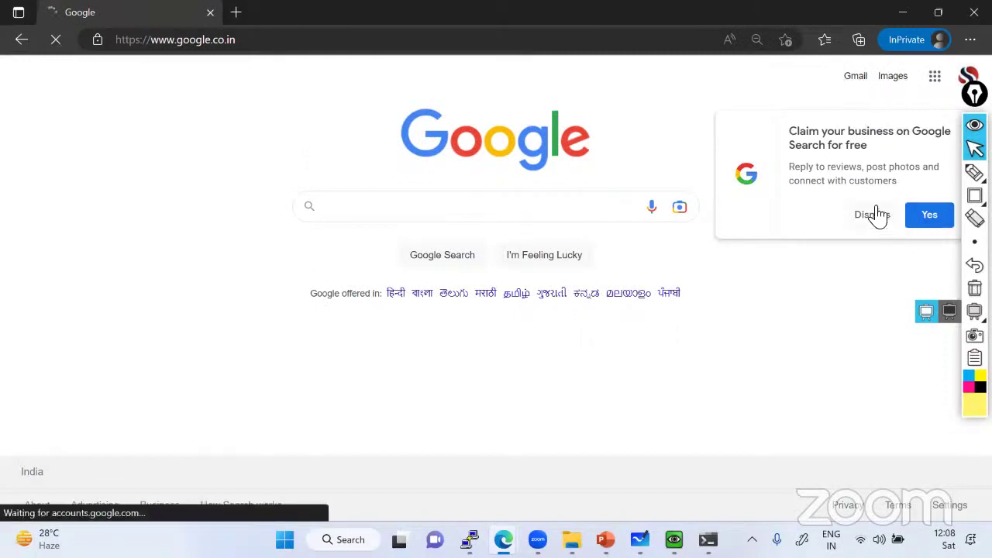
click(853, 83)
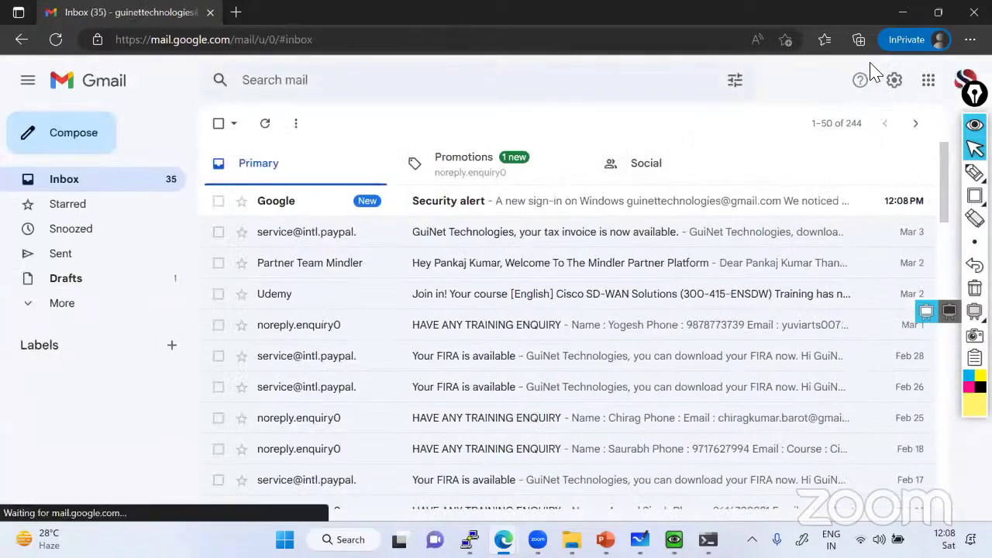
click(902, 13)
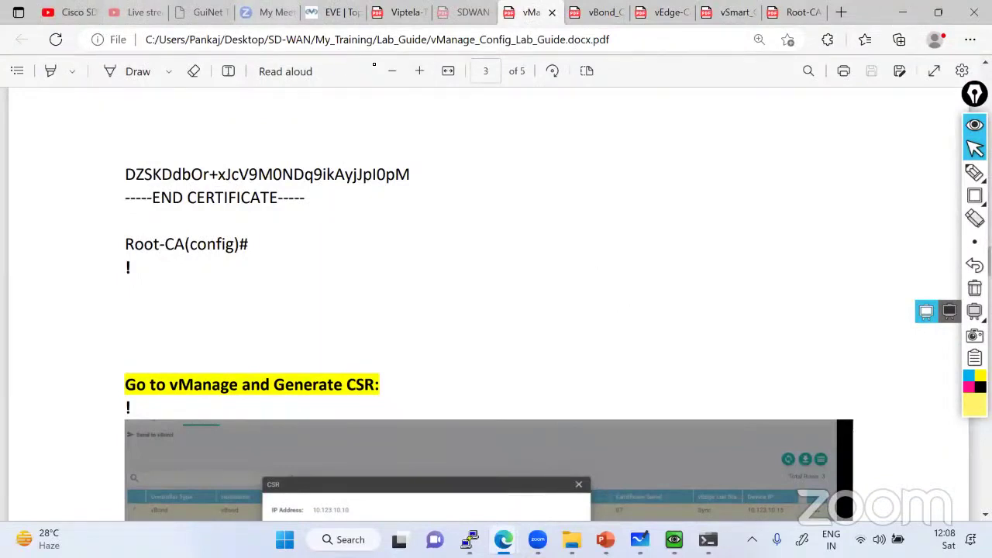
Load gmail.com in the lab VM browser, checking the vManage certificate settings tab along the way
key(alt+Tab)
text(gmail)
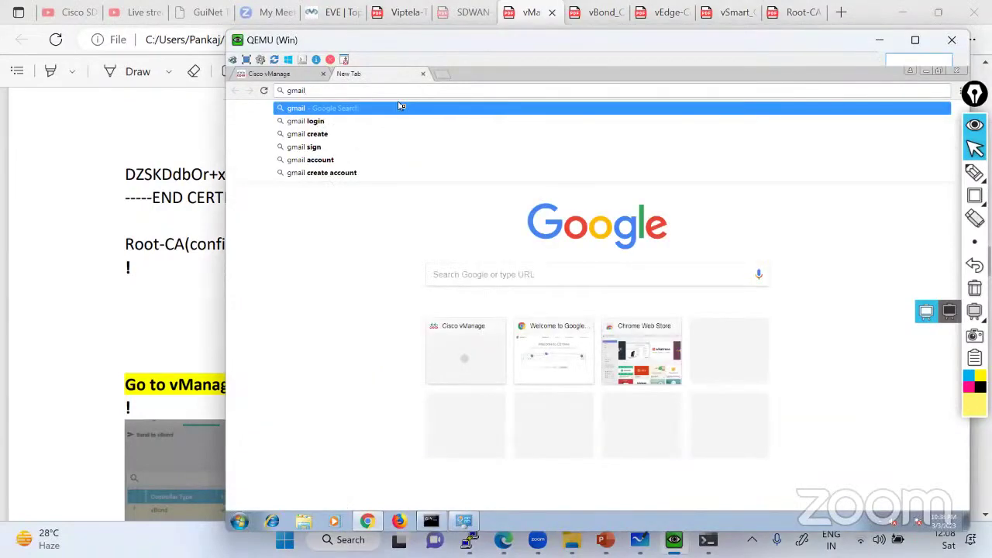
text(.)
key(Return)
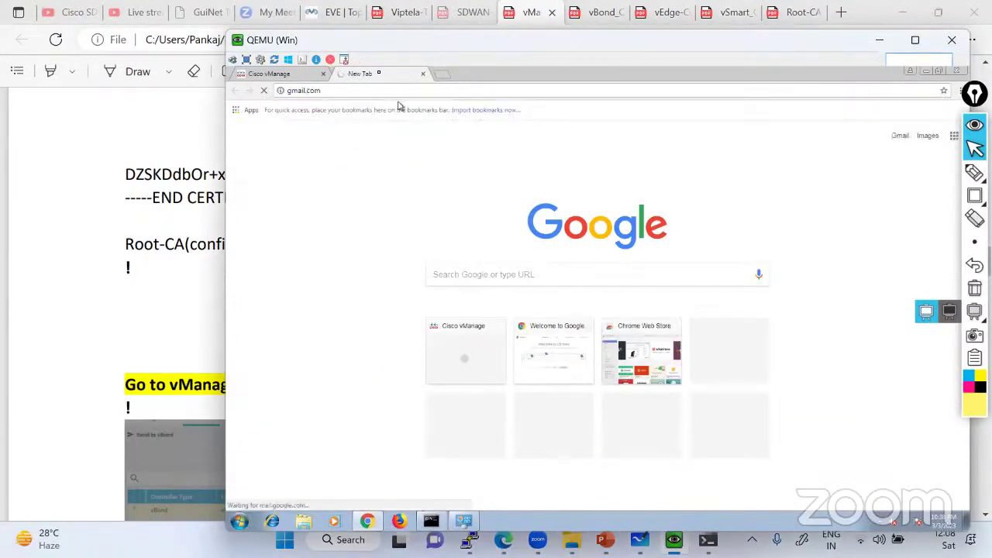
key(alt+Tab)
key(ctrl+shift+Tab)
key(ctrl+shift+Tab)
key(ctrl+shift+Tab)
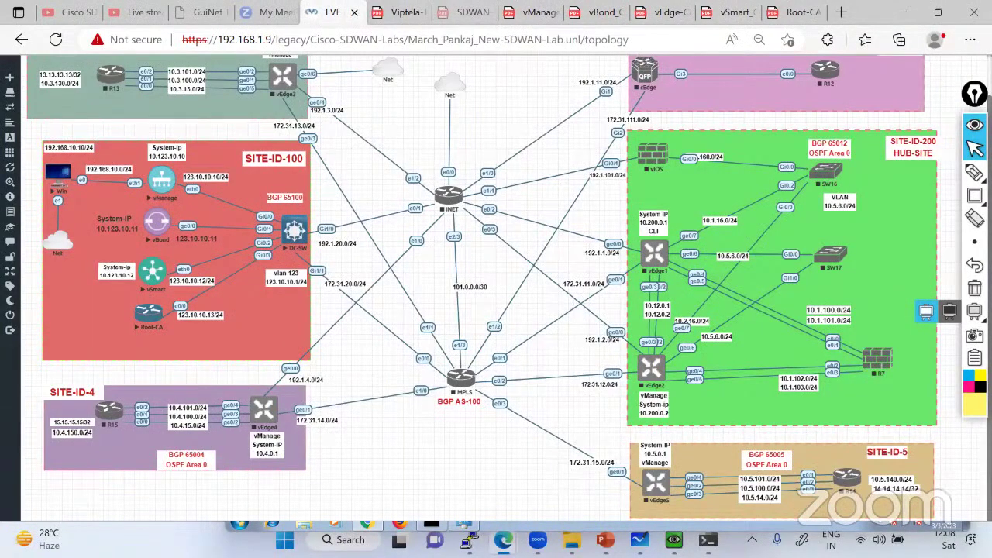
key(alt+Tab)
click(277, 73)
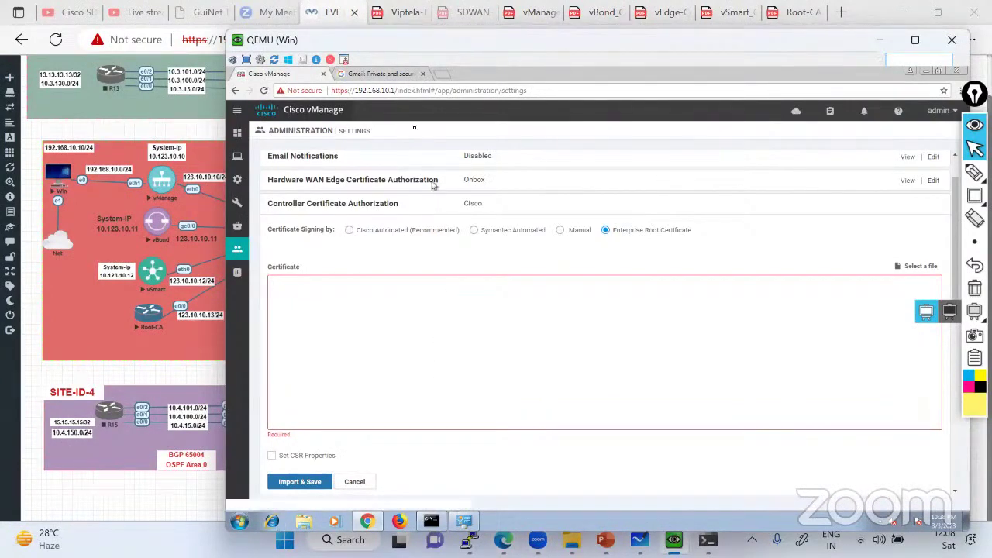
click(379, 74)
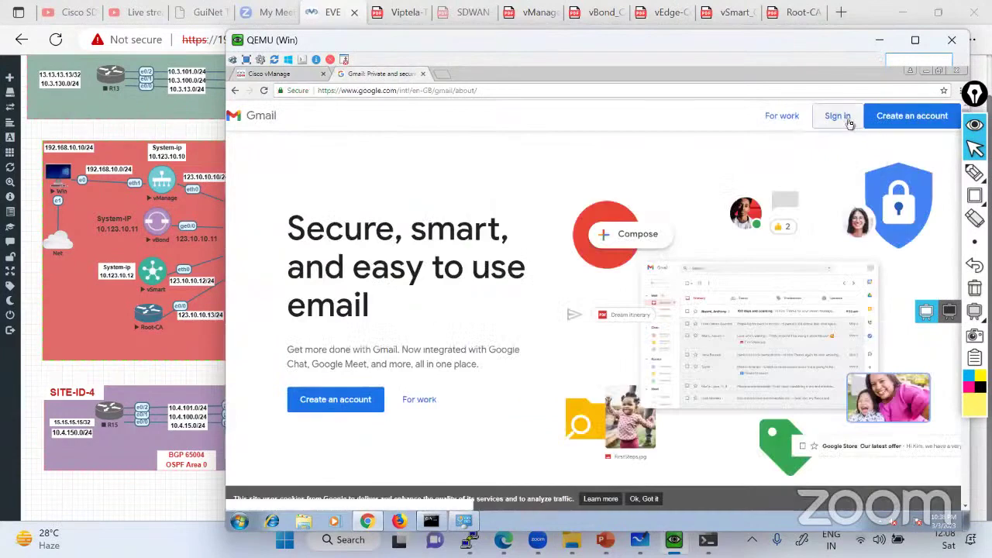
Sign in to Google in the lab VM with the account email and password
click(843, 121)
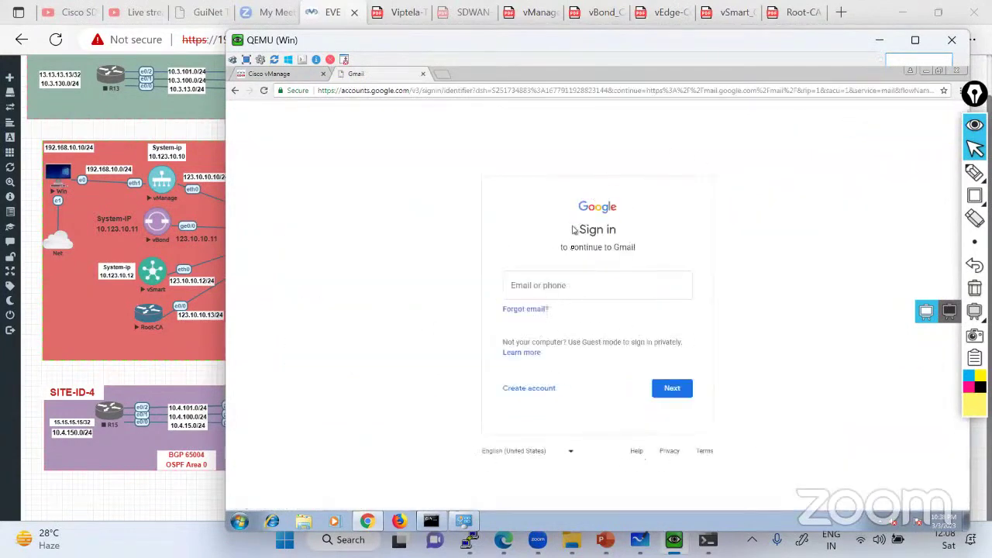
click(545, 287)
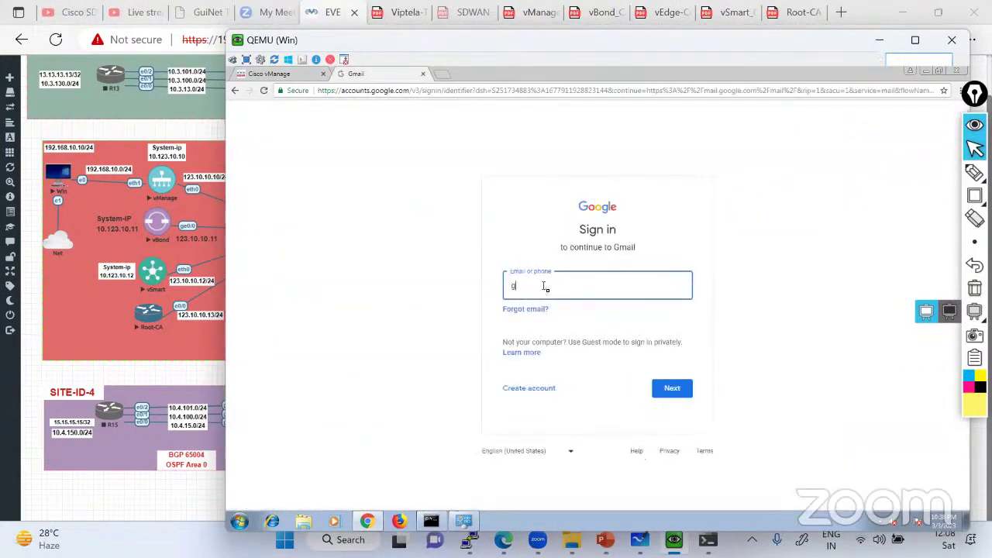
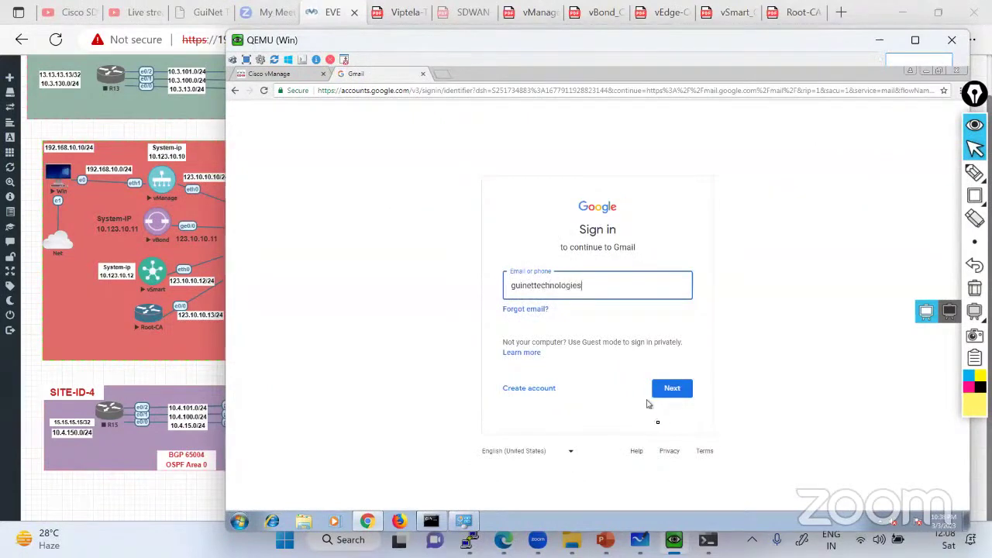
click(674, 392)
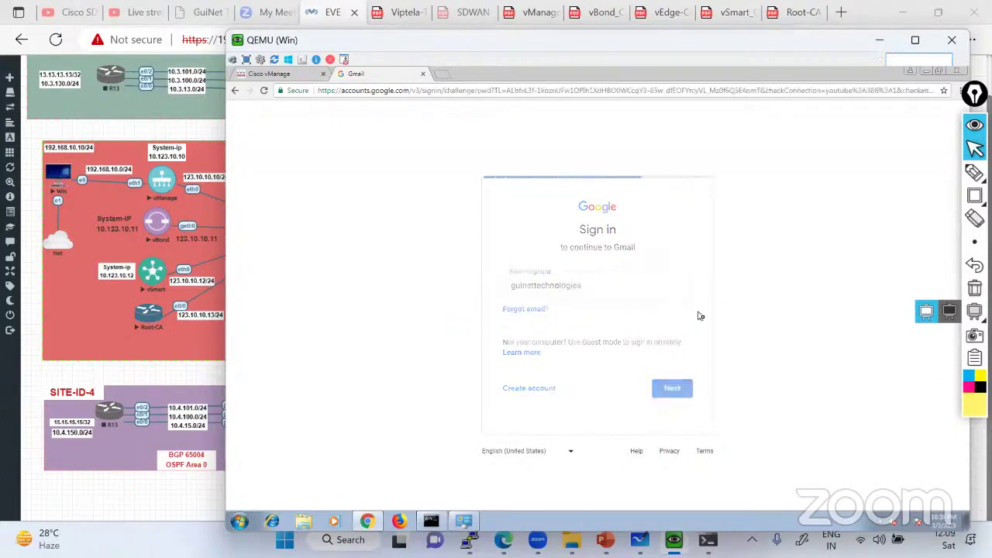
click(549, 319)
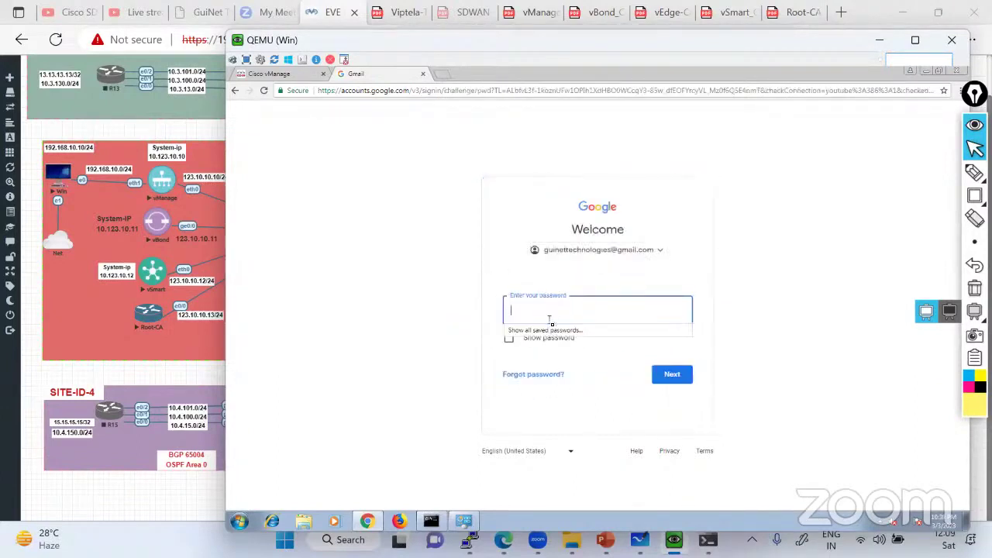
text(******)
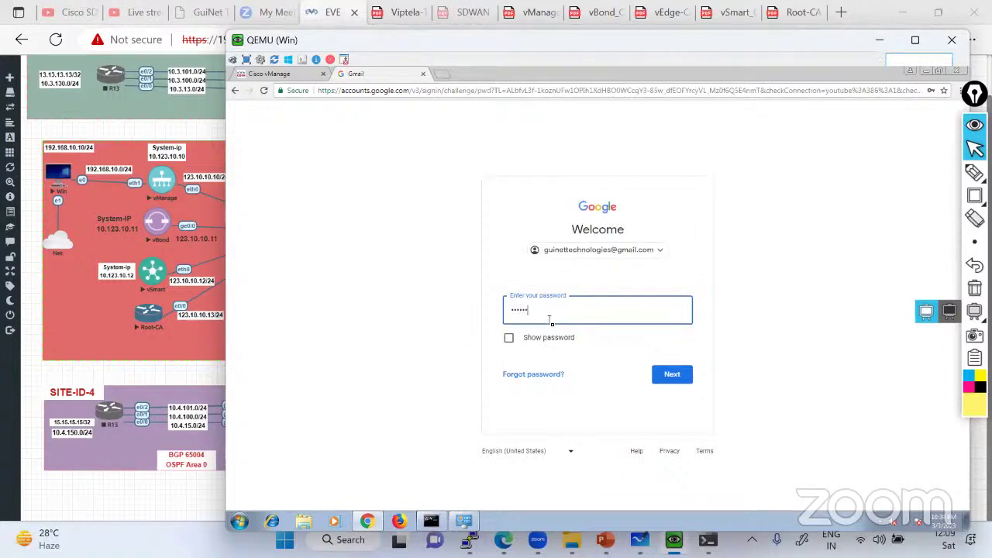
text(*******)
key(Return)
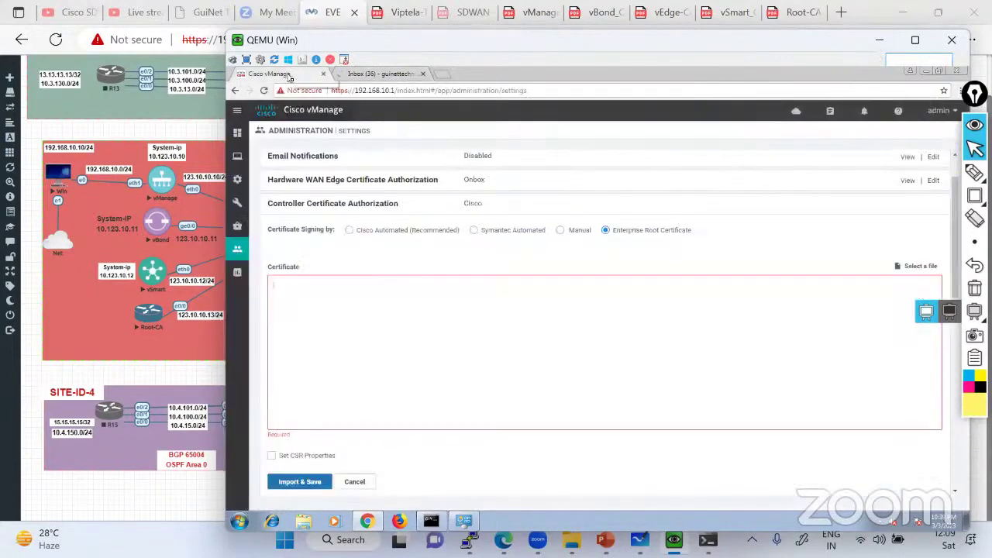
Select the Root-CA certificate text from BEGIN to END in the Root-CA PuTTY console
click(291, 74)
key(alt+Tab)
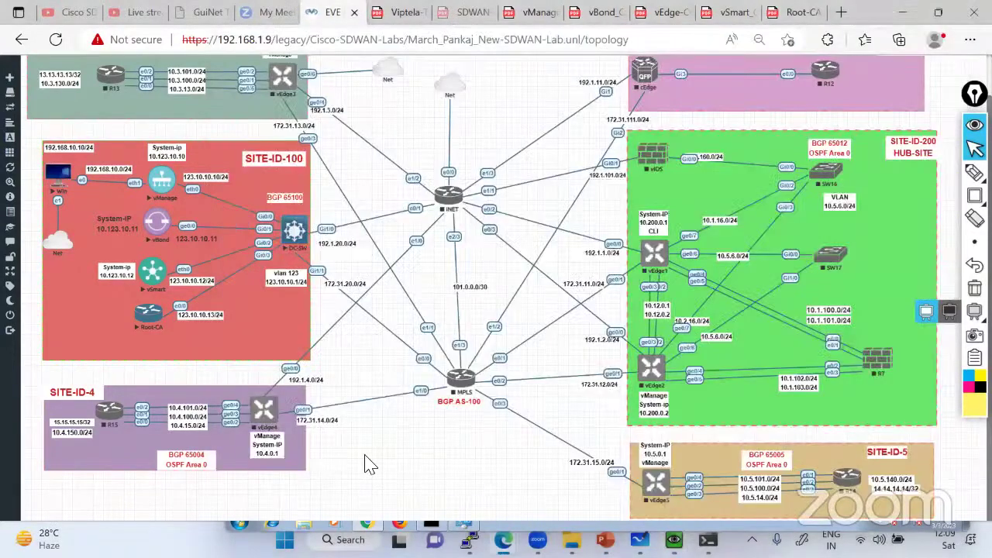
mouse_move(468, 540)
click(629, 465)
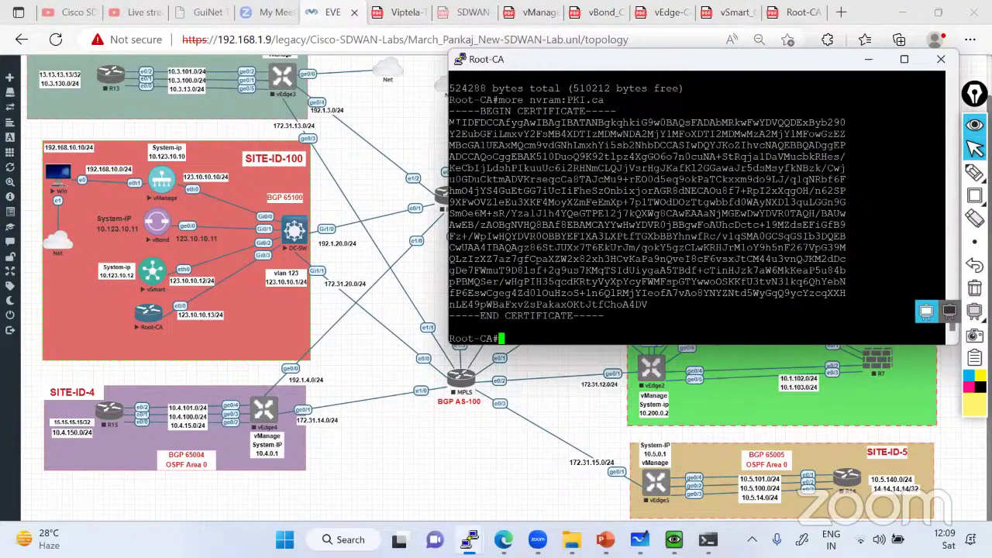
drag(449, 110, 608, 310)
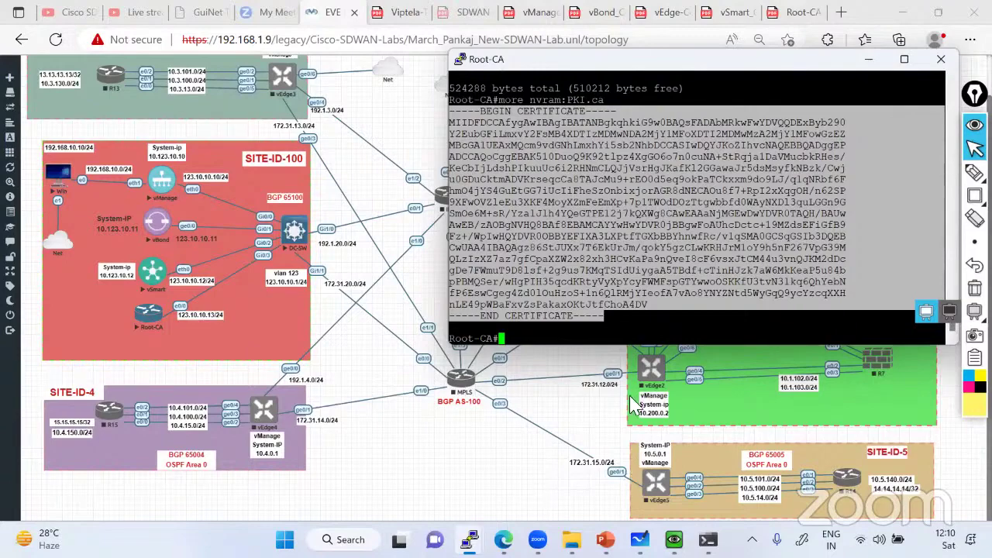
Paste the certificate into a new Gmail message and send it to the lab's own account
key(alt+Tab)
key(alt+Tab)
key(alt+Tab)
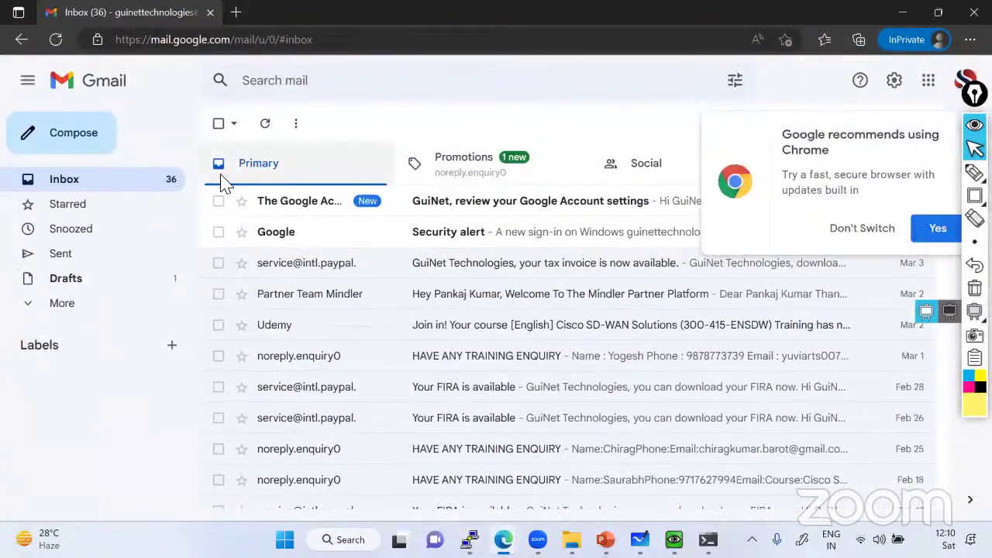
click(73, 147)
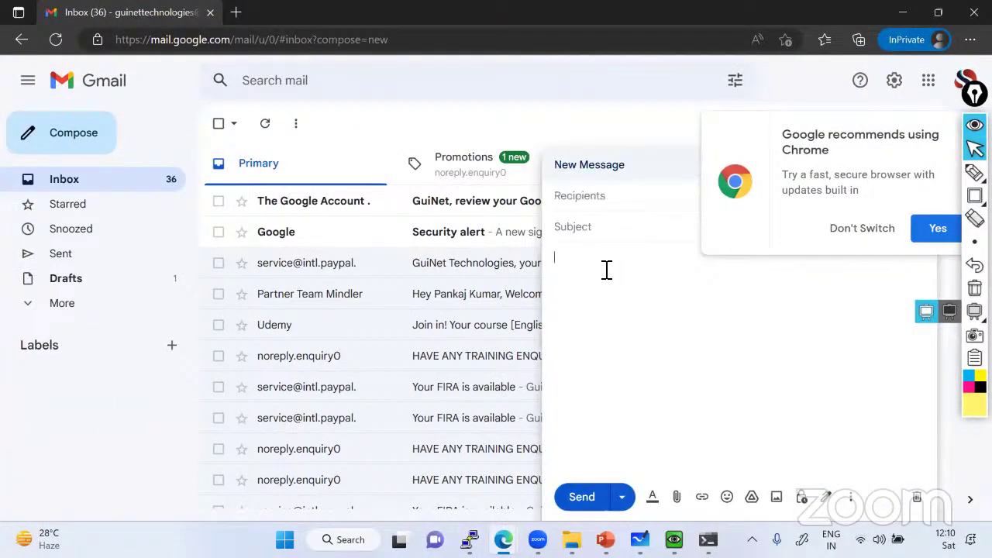
key(ctrl+v)
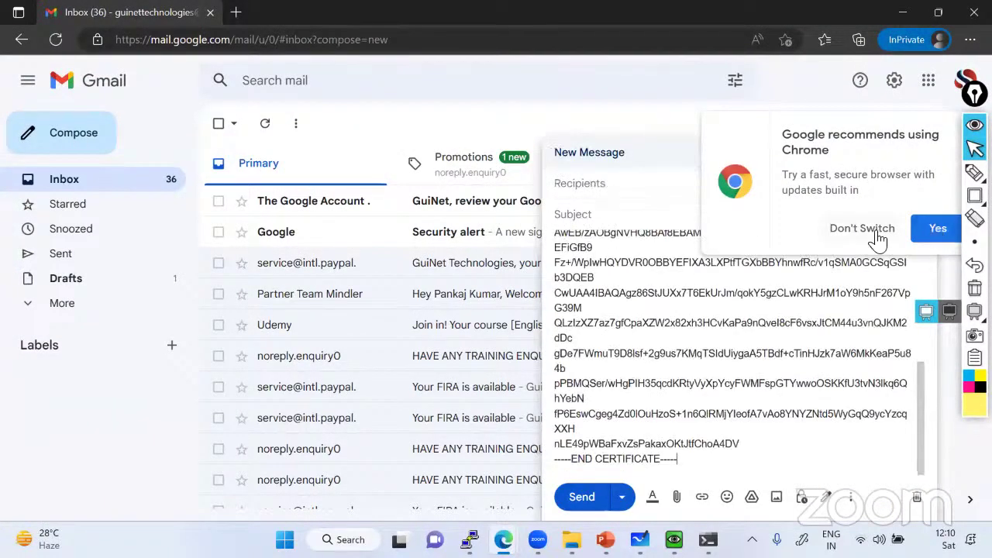
click(876, 233)
click(631, 192)
text(gui)
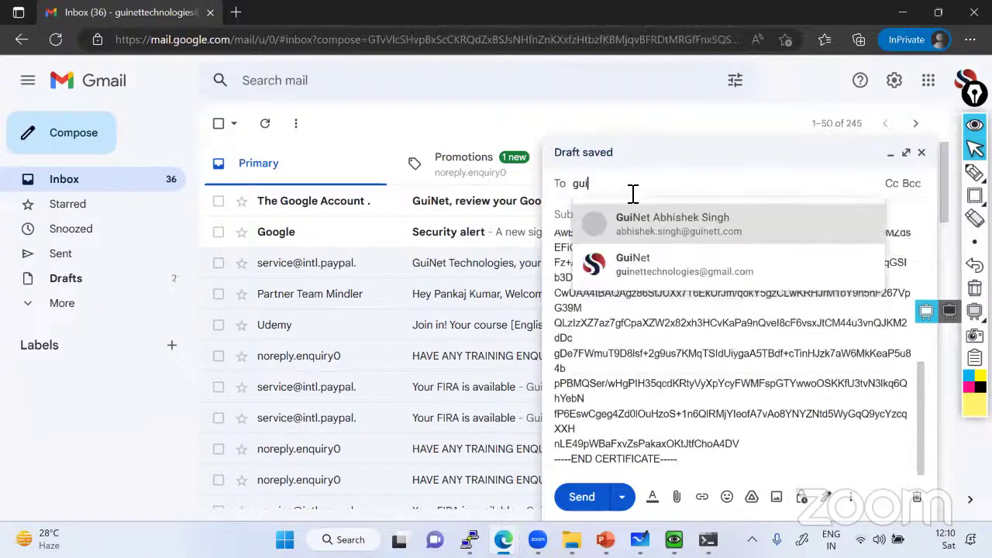
click(647, 272)
click(588, 497)
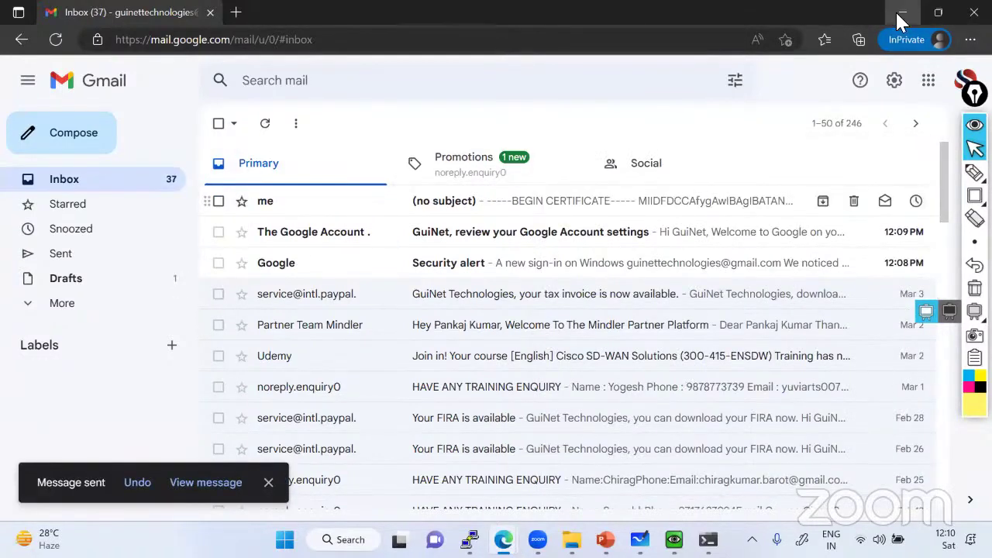
click(901, 19)
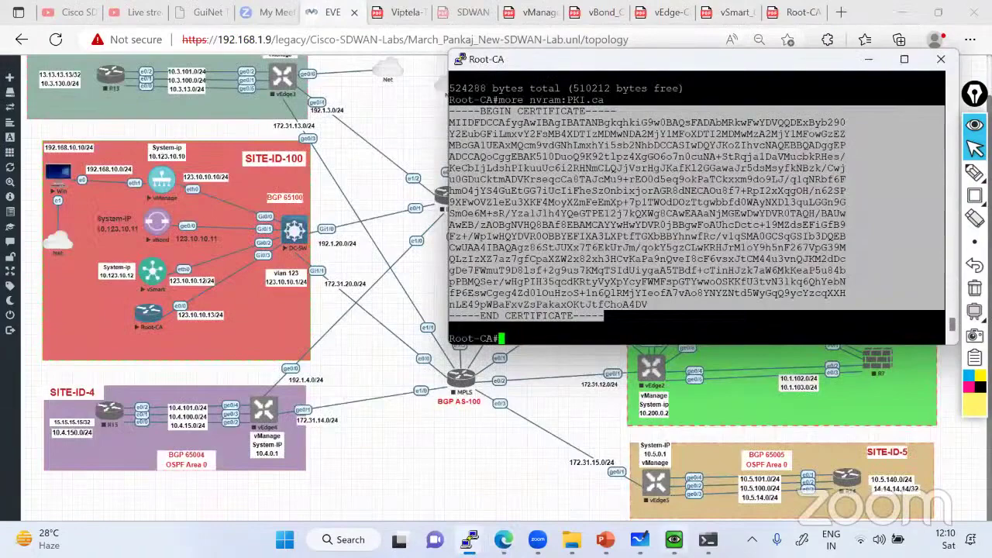
Refresh the Gmail inbox and open the no-subject certificate email
key(alt+Tab)
click(378, 74)
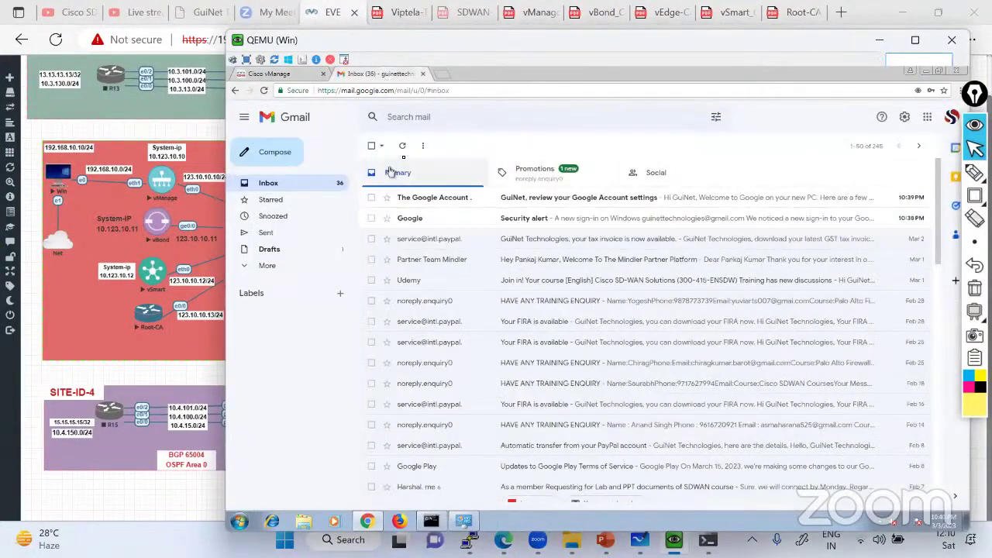
click(402, 146)
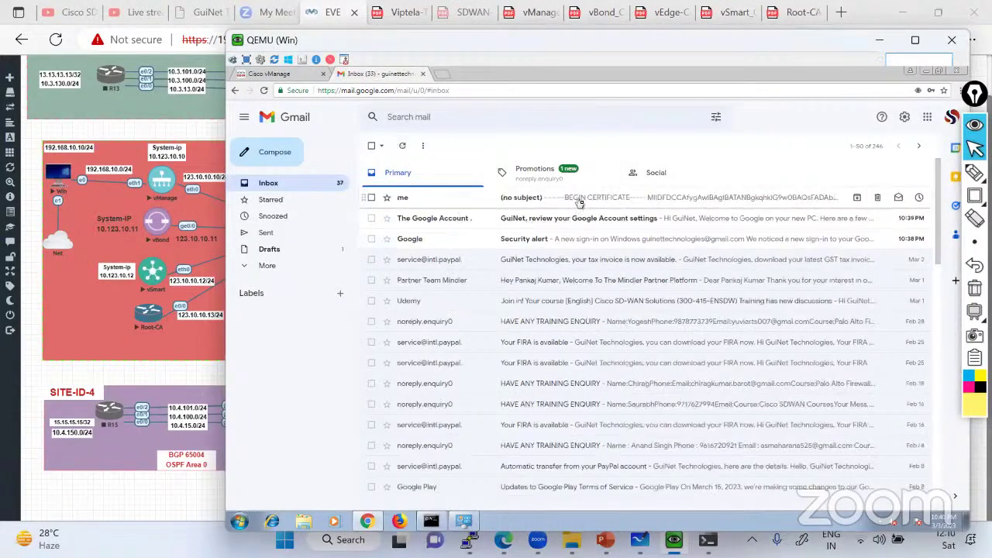
click(580, 201)
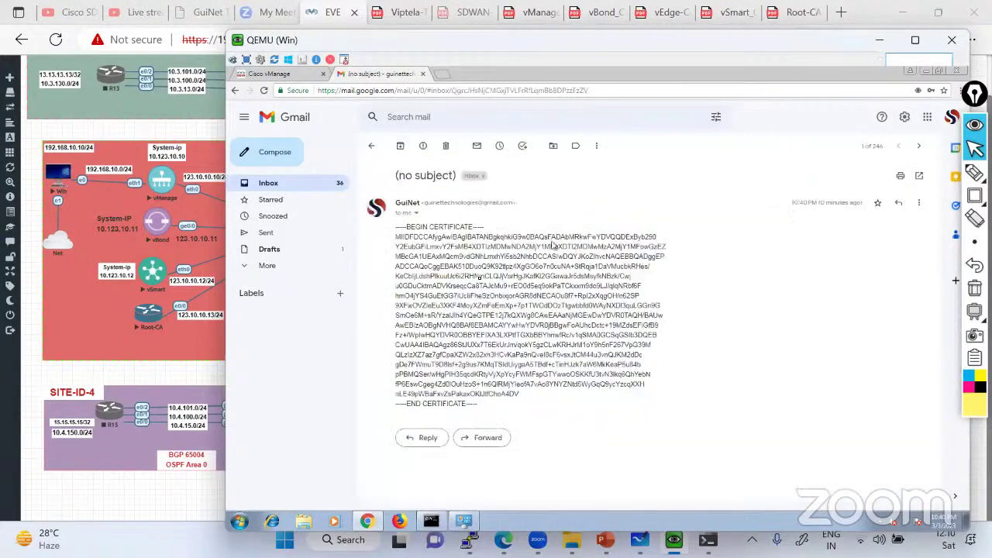
Copy the certificate from the email and paste it into vManage's Enterprise Root Certificate box
drag(397, 231, 480, 407)
click(397, 228)
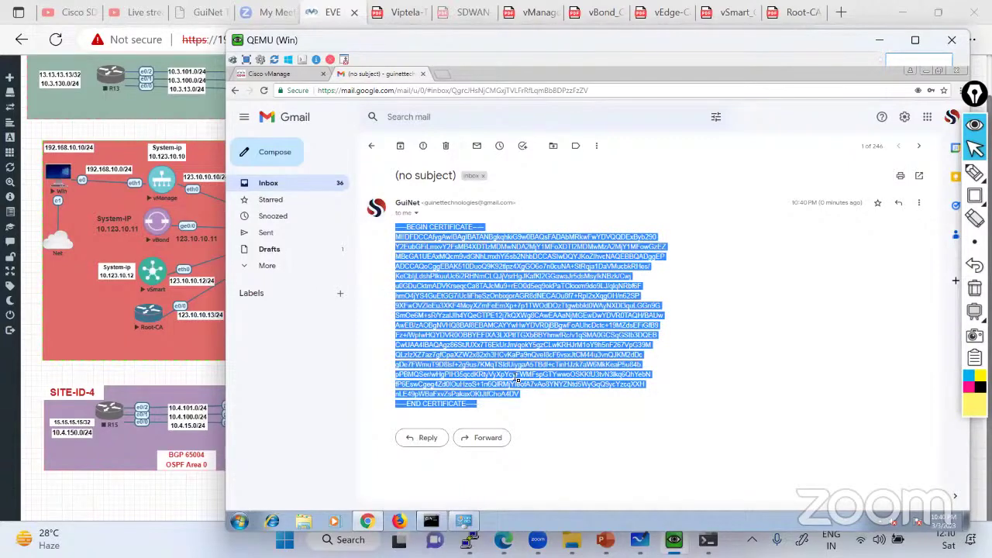
right_click(504, 280)
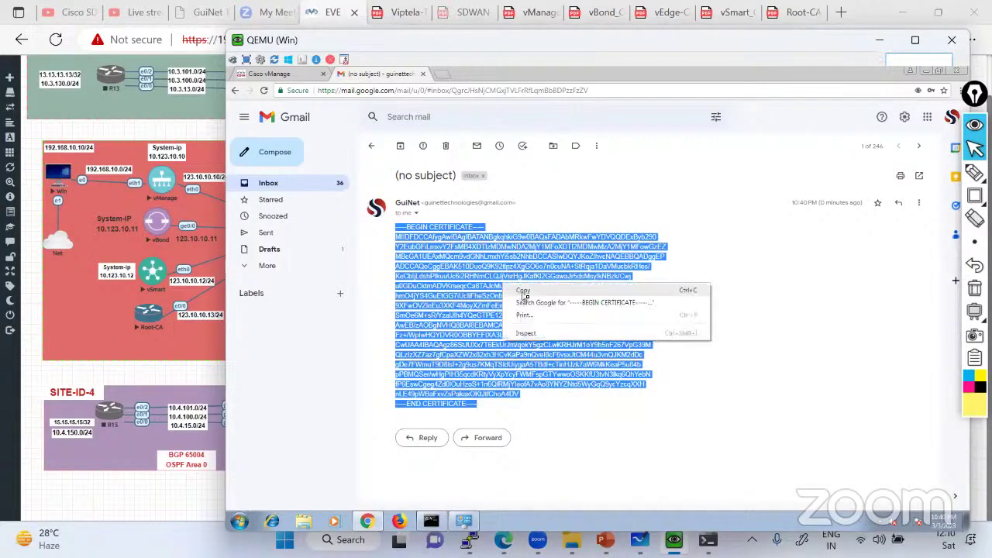
click(522, 289)
click(275, 74)
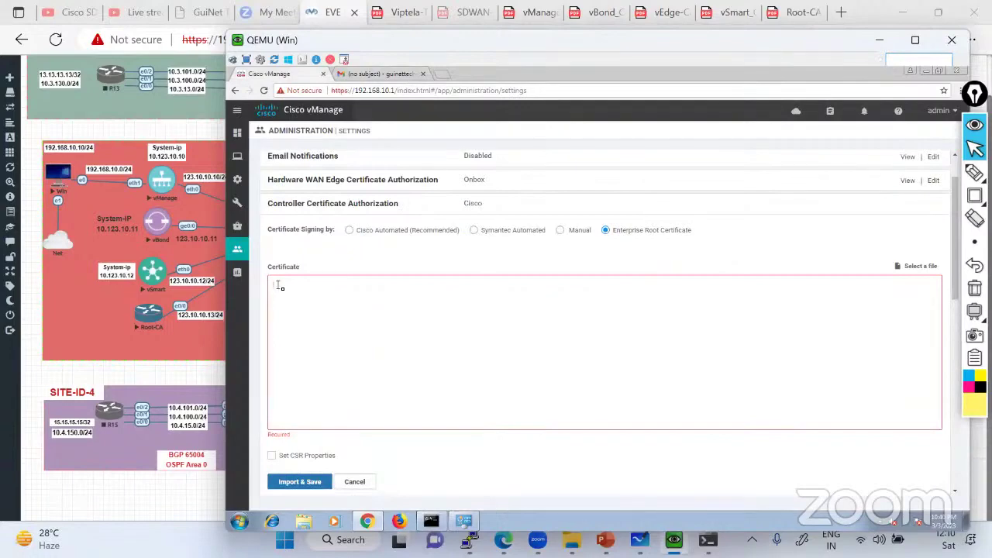
key(ctrl+v)
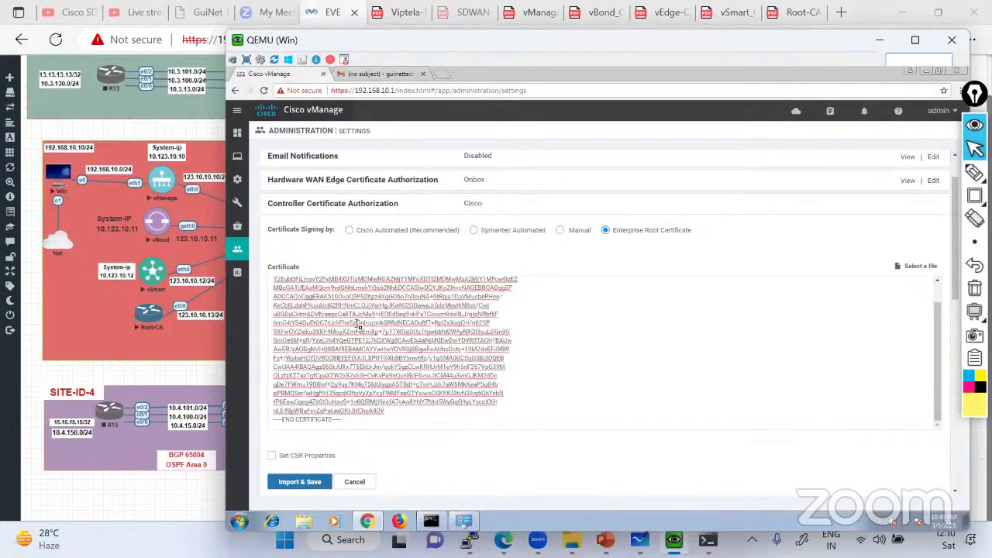
Enable Set CSR Properties in vManage and fill in the Domain Name field
scroll(358, 328, up, 3)
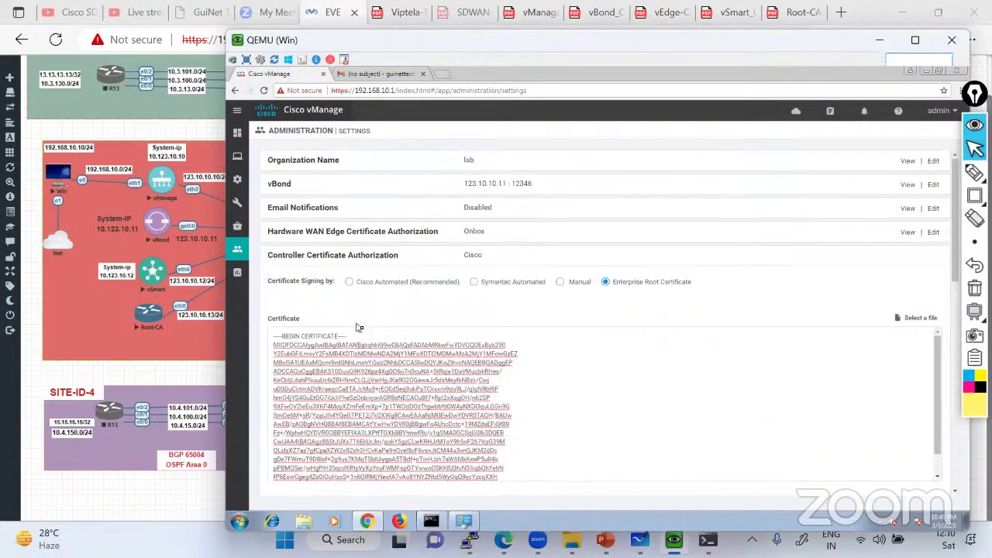
scroll(359, 327, down, 5)
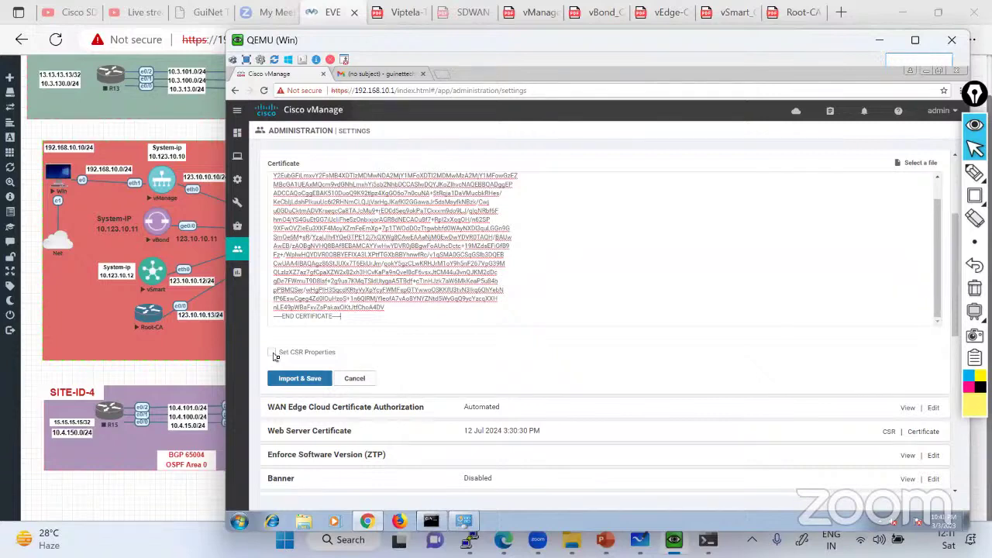
click(272, 352)
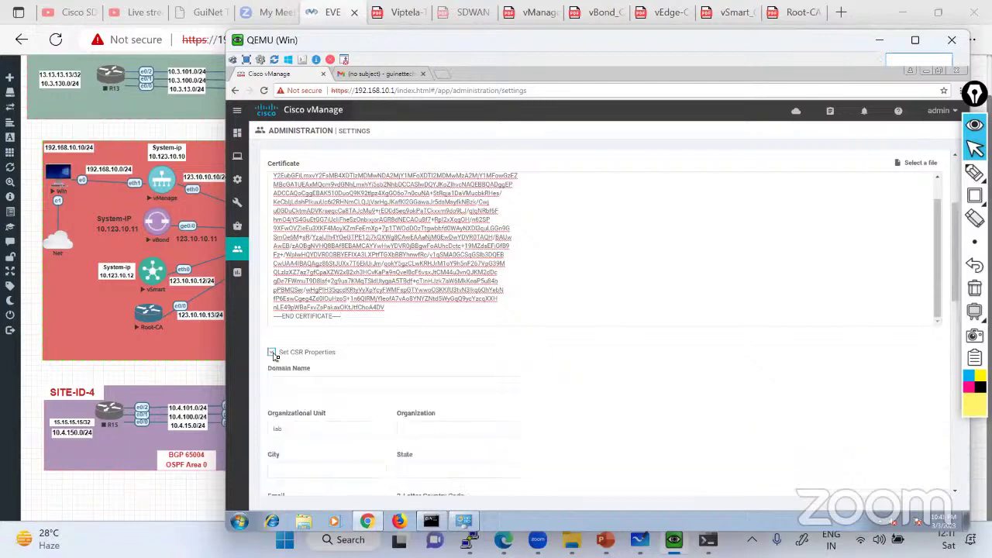
click(290, 380)
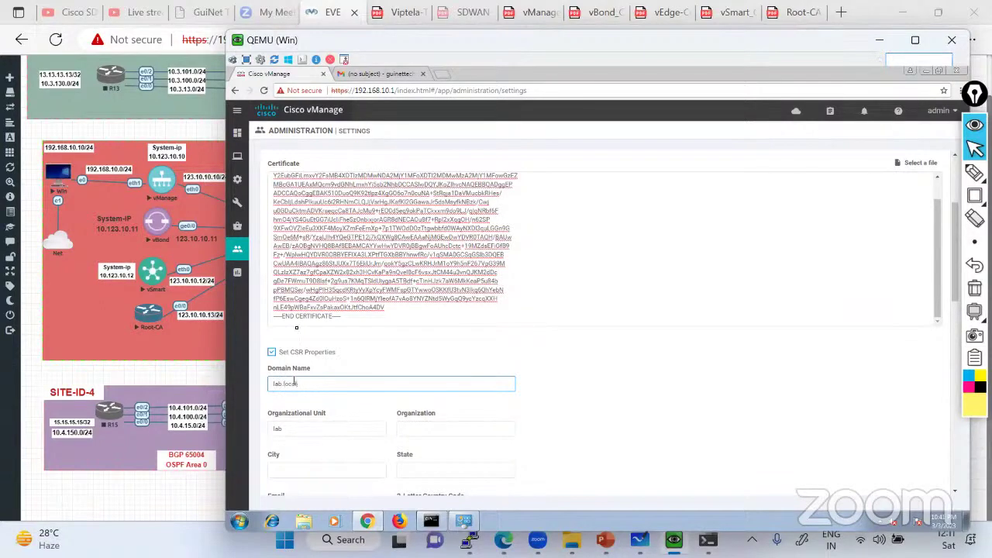
click(538, 13)
Look up the CSR property values in the lab guide PDF, then bring vManage forward
scroll(326, 334, down, 3)
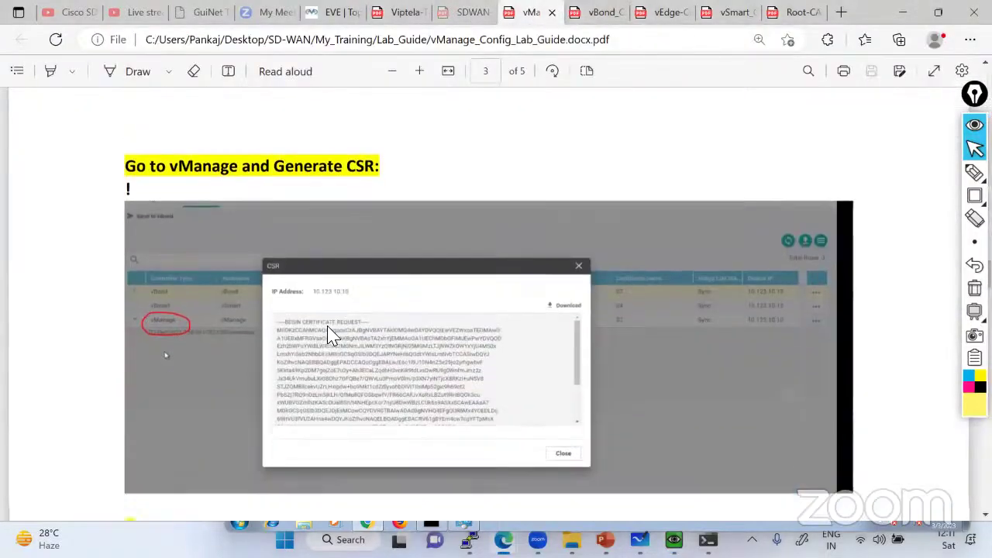
scroll(329, 334, down, 15)
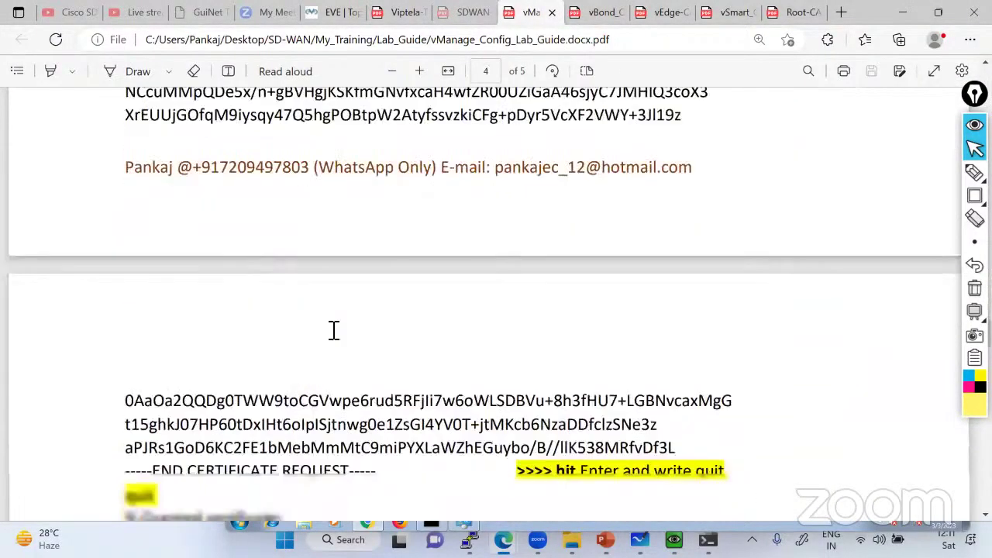
scroll(334, 330, down, 9)
scroll(335, 333, up, 5)
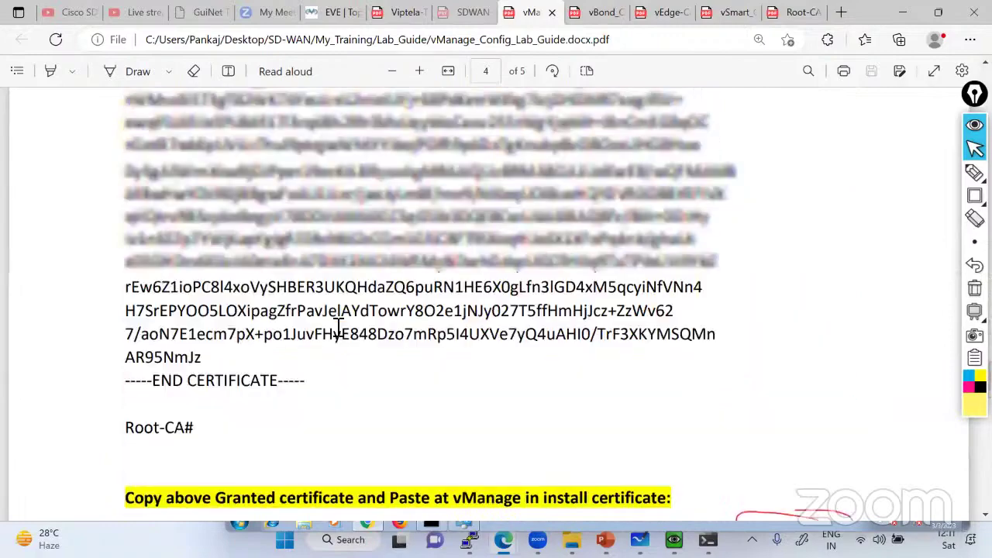
scroll(338, 326, up, 15)
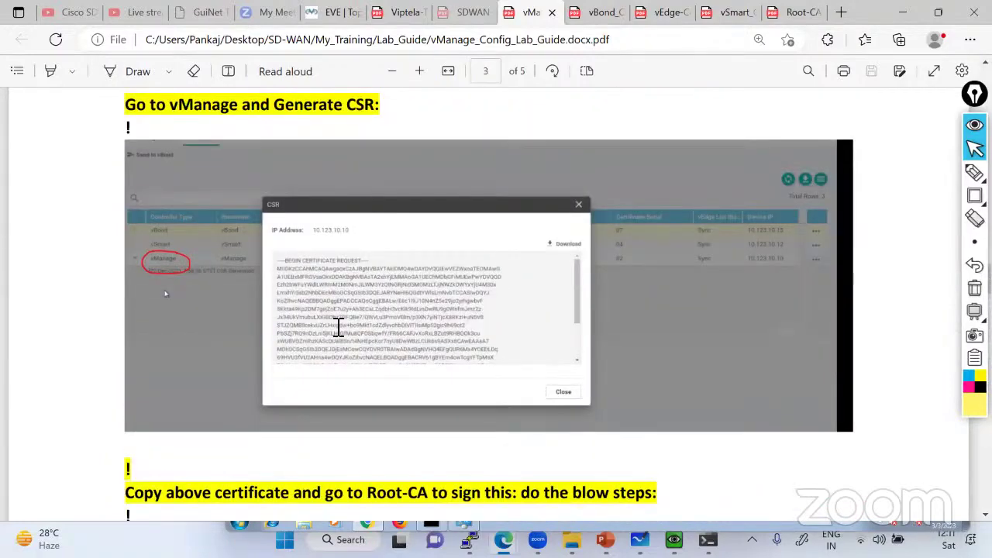
scroll(338, 327, up, 12)
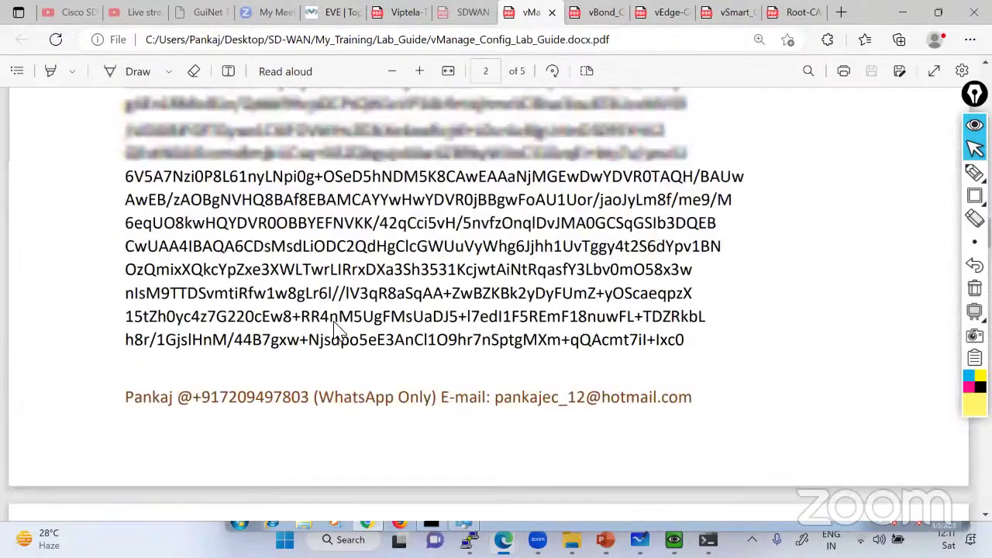
scroll(335, 329, down, 10)
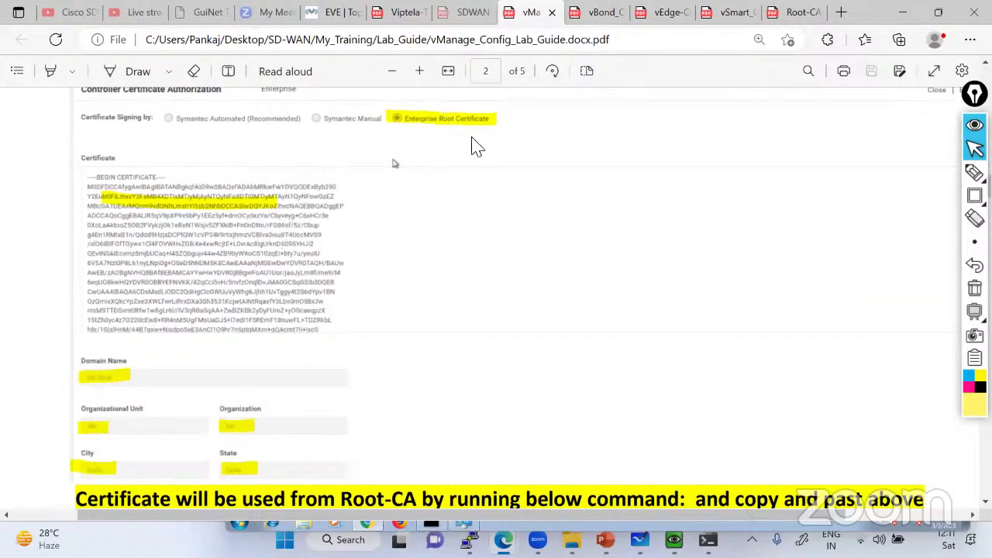
scroll(264, 346, down, 1)
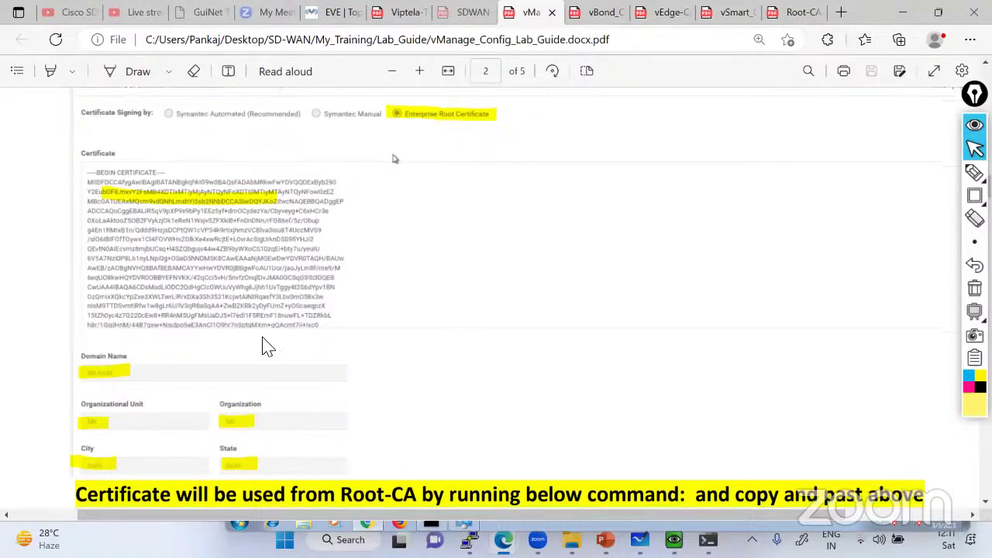
scroll(263, 347, down, 3)
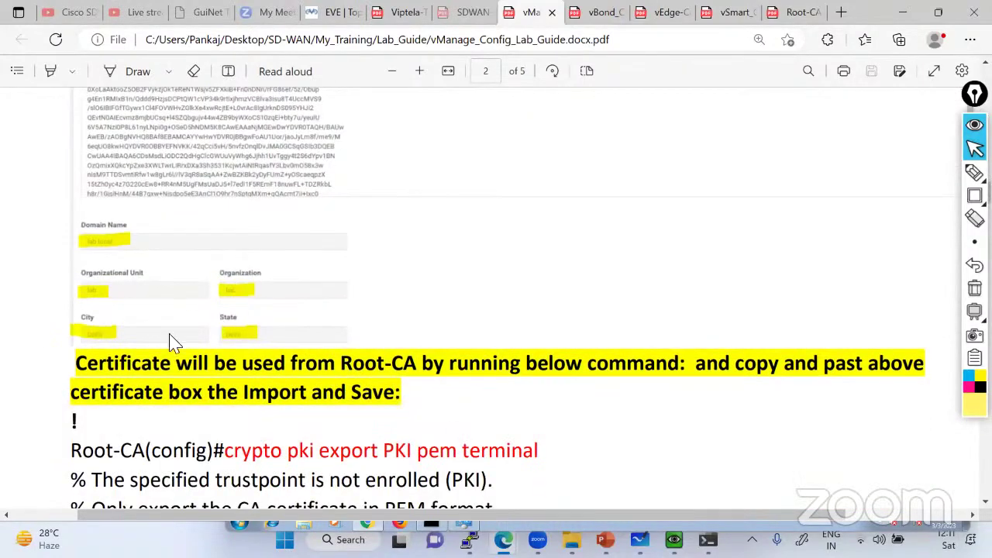
click(640, 538)
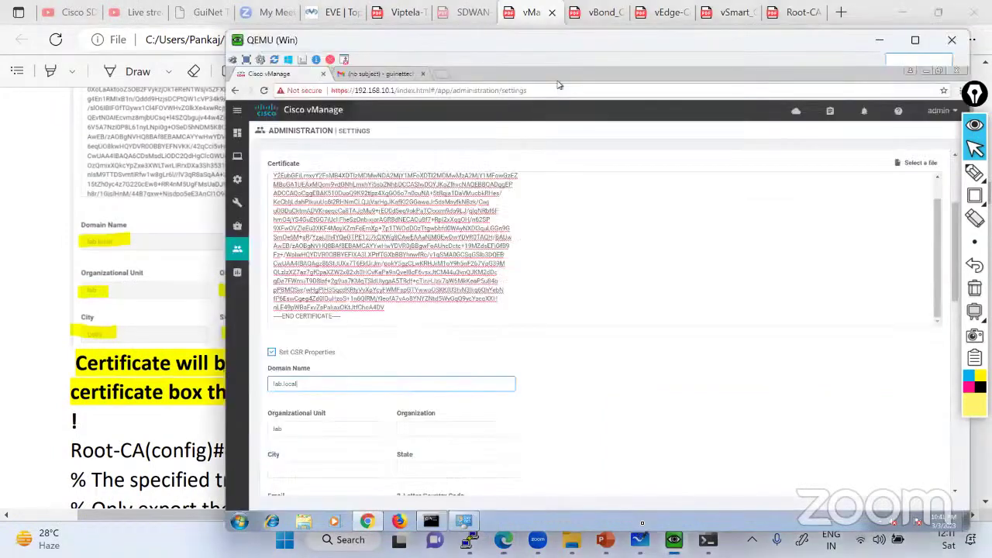
Enter Organization lab, City Delhi and State Delhi in the CSR properties
click(444, 429)
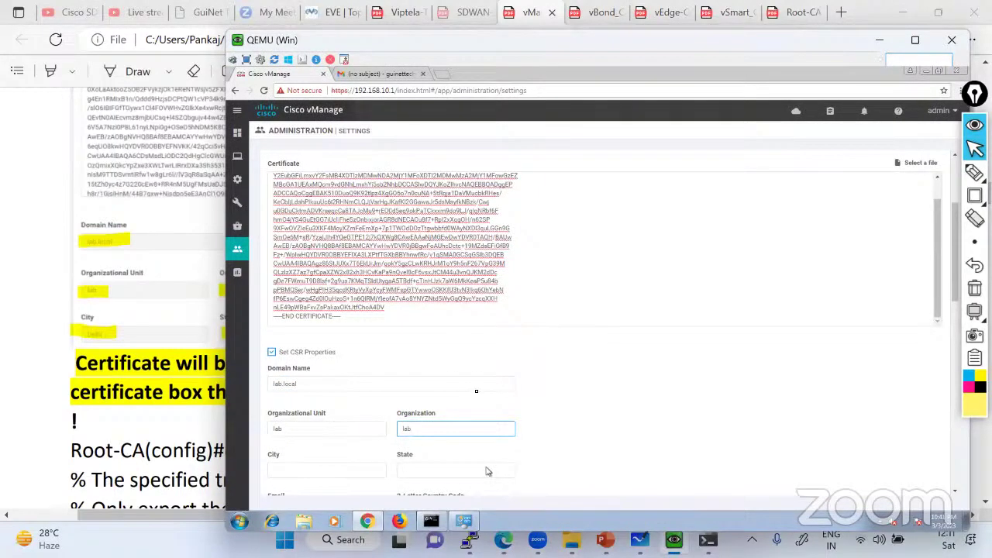
mouse_move(463, 521)
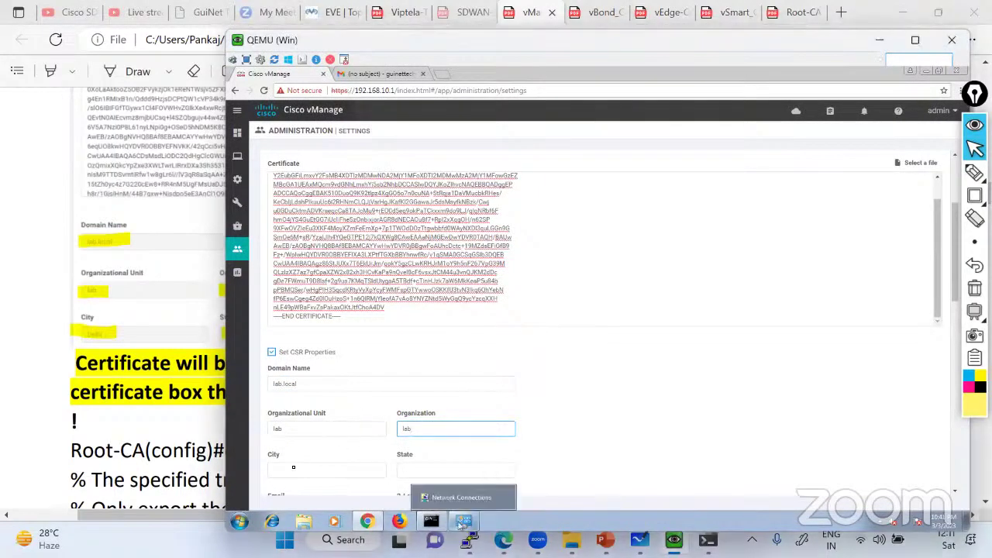
click(288, 470)
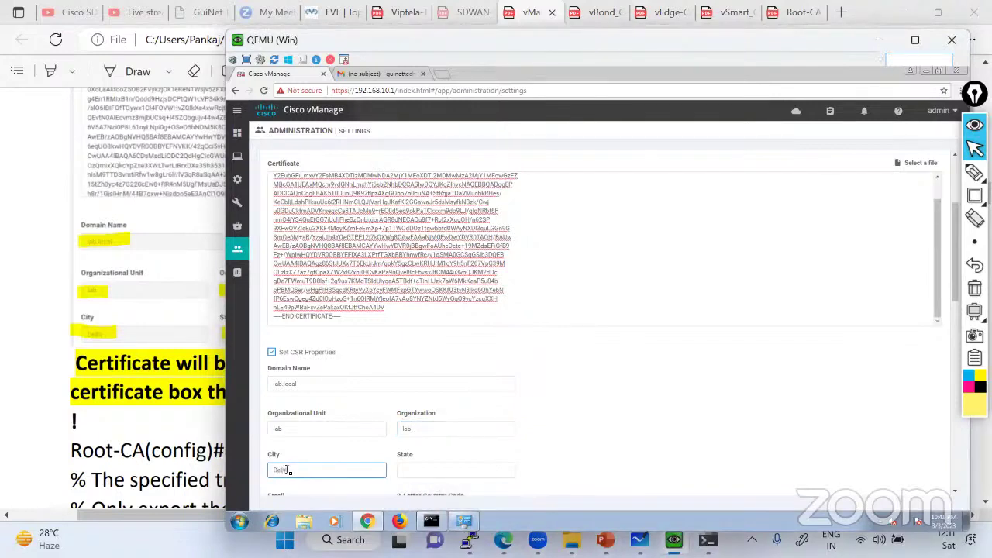
text(Delhi)
click(421, 471)
text(D)
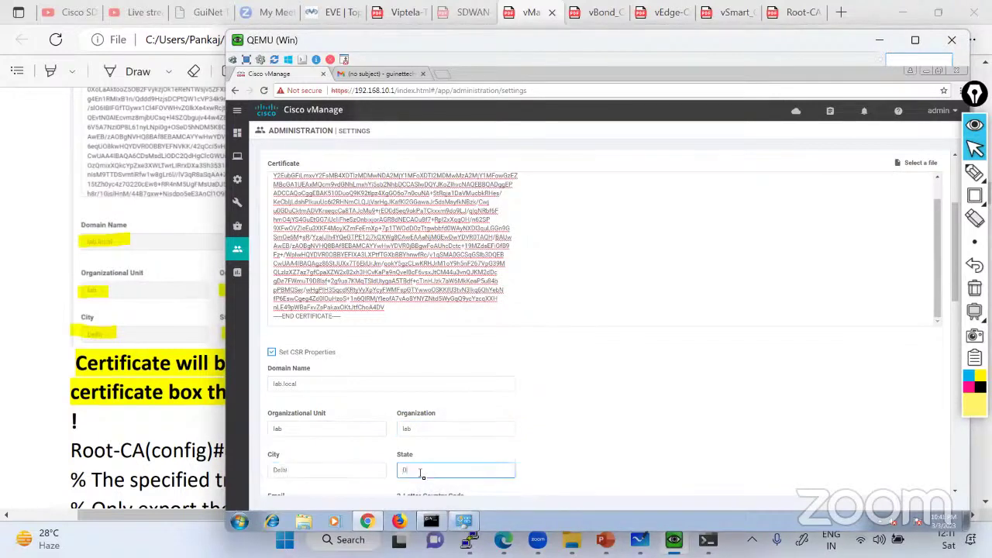
text(elhi)
click(844, 340)
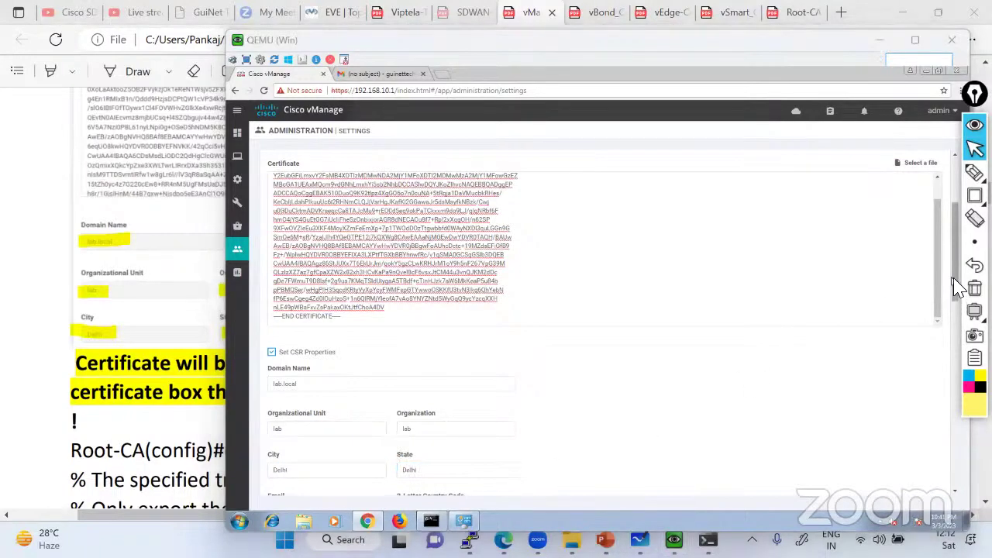
scroll(873, 408, down, 1)
scroll(873, 408, down, 2)
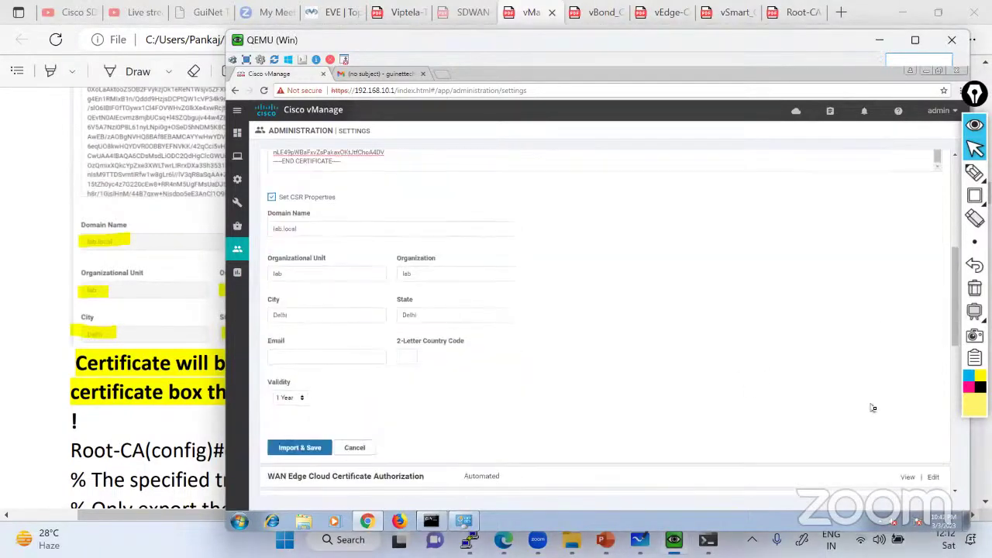
Enter the contact e-mail and country code IN, choose 3 Years validity, and Import & Save
click(325, 357)
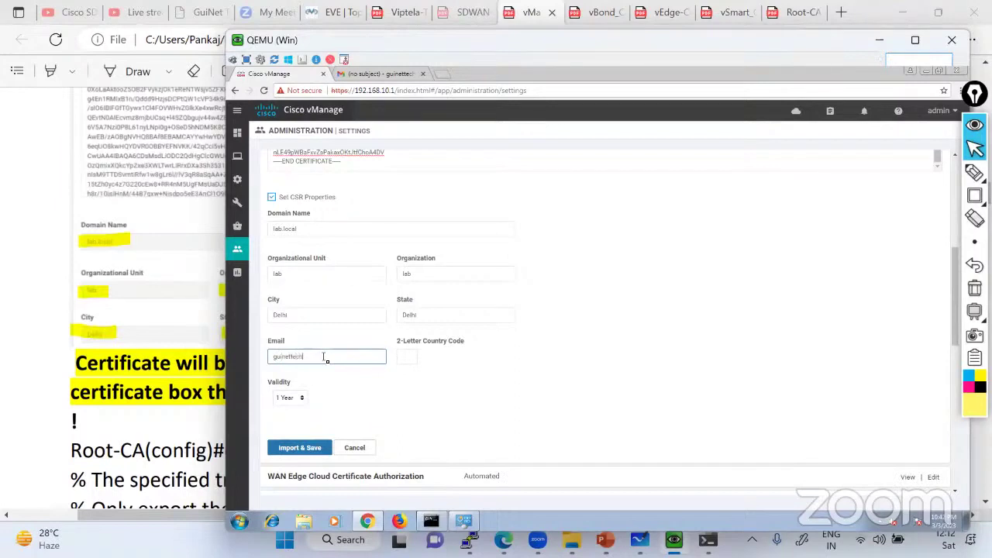
click(414, 357)
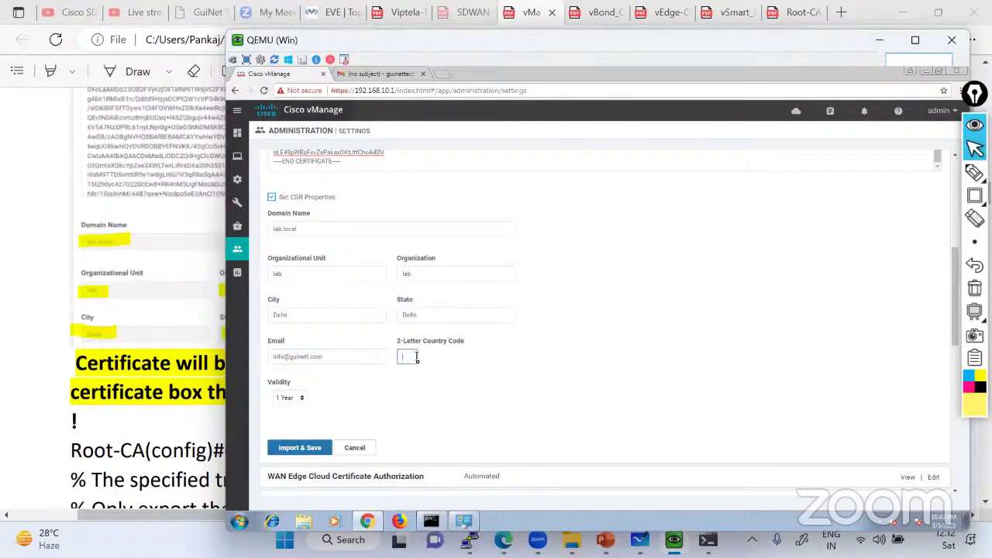
text(IN)
click(289, 398)
click(285, 426)
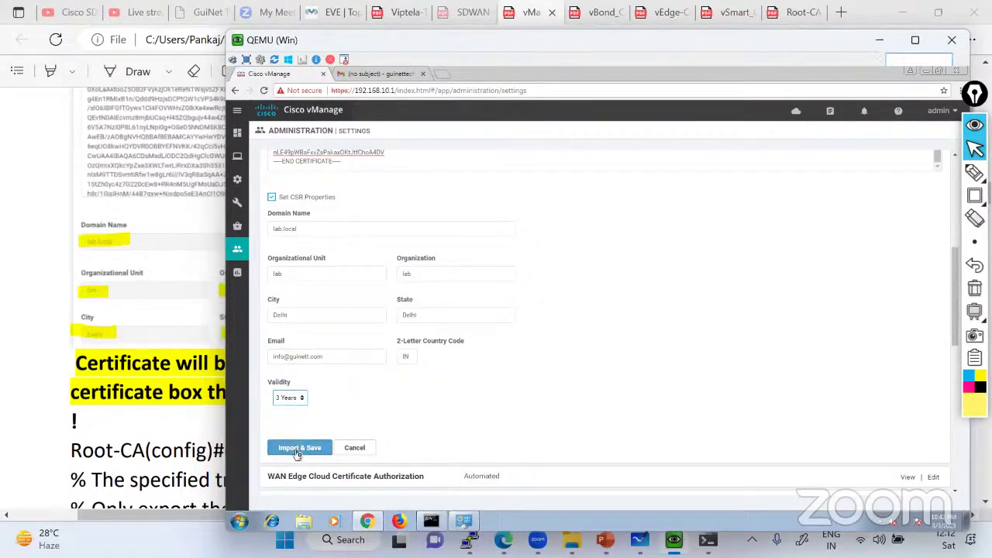
click(298, 448)
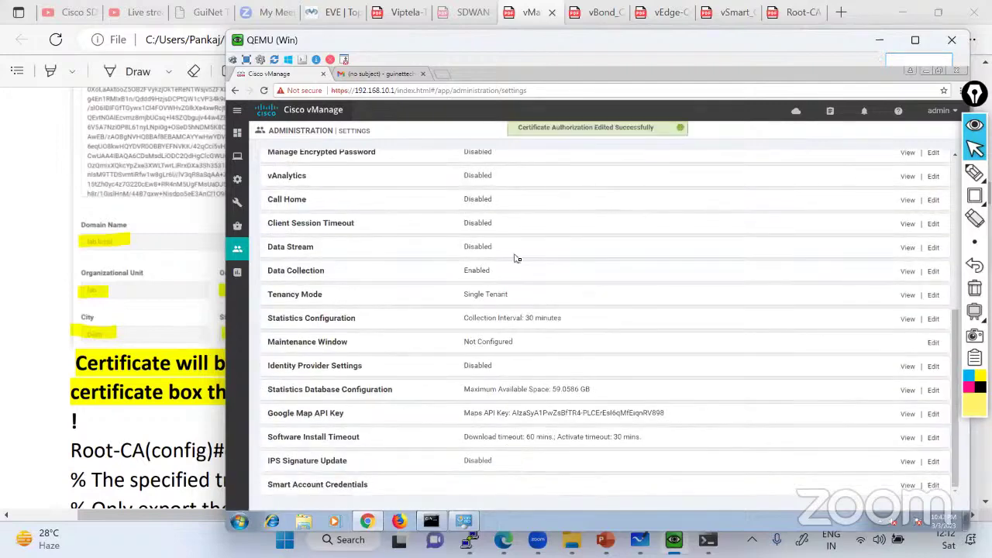
Expand Controller Certificate Authorization to confirm it is saved as Enterprise, then view the lab guide
scroll(518, 258, up, 3)
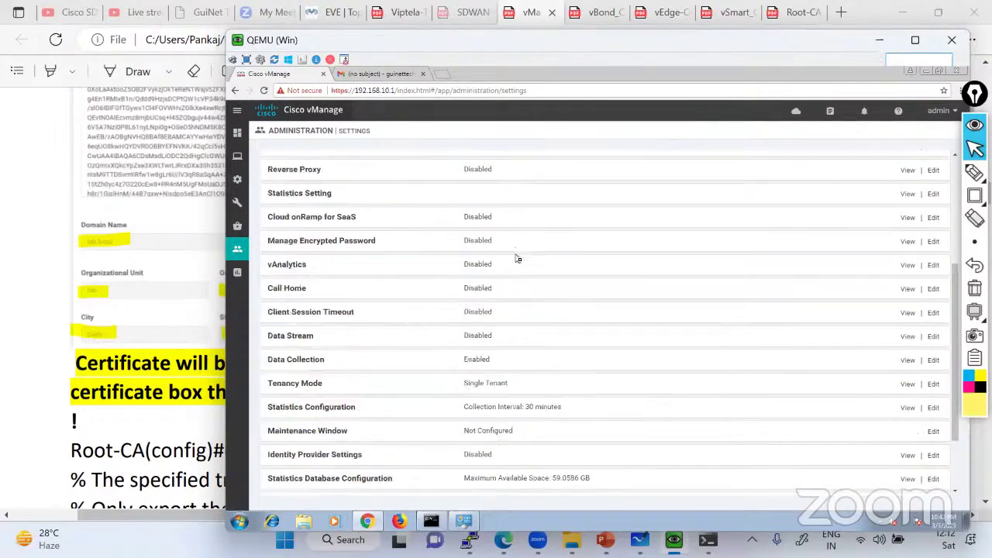
scroll(325, 262, up, 3)
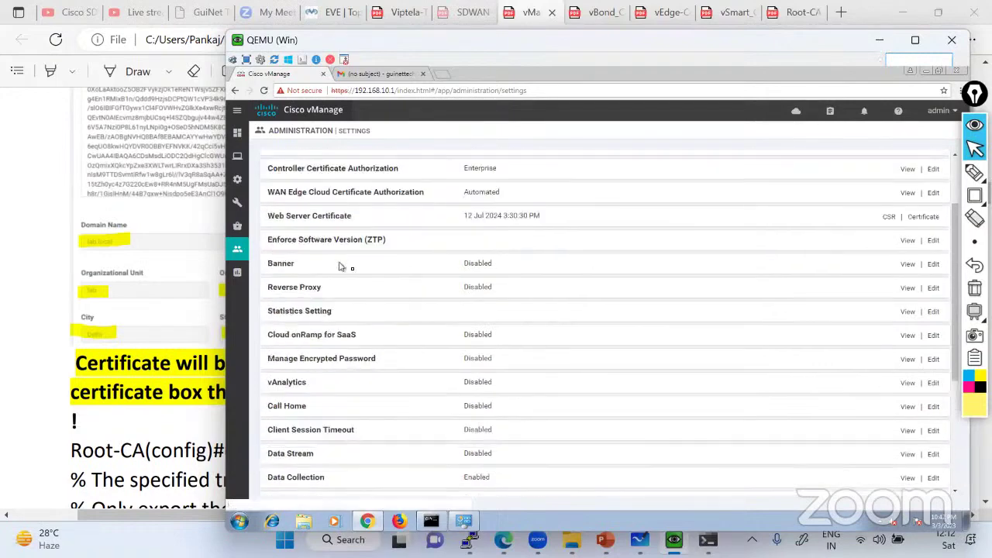
click(932, 171)
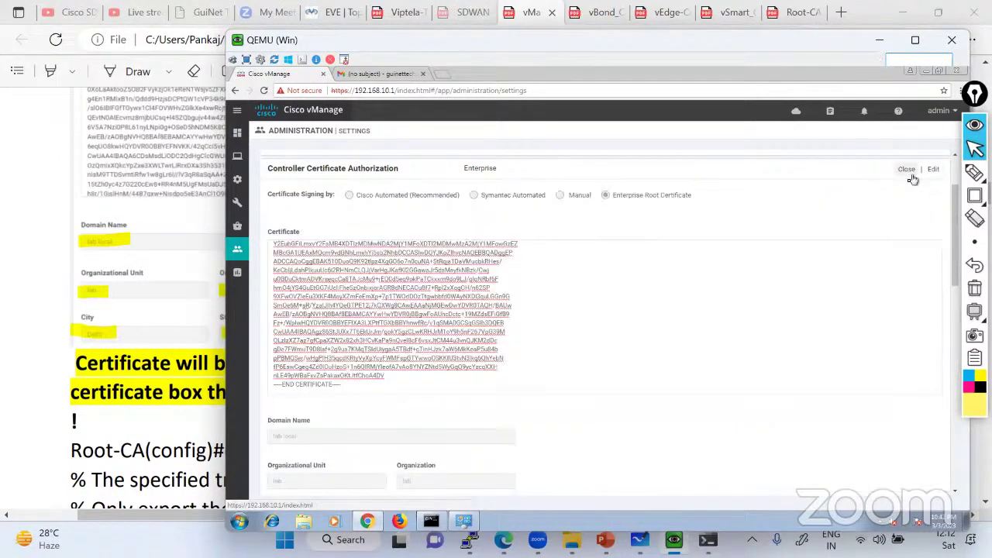
scroll(498, 288, down, 2)
scroll(492, 284, up, 2)
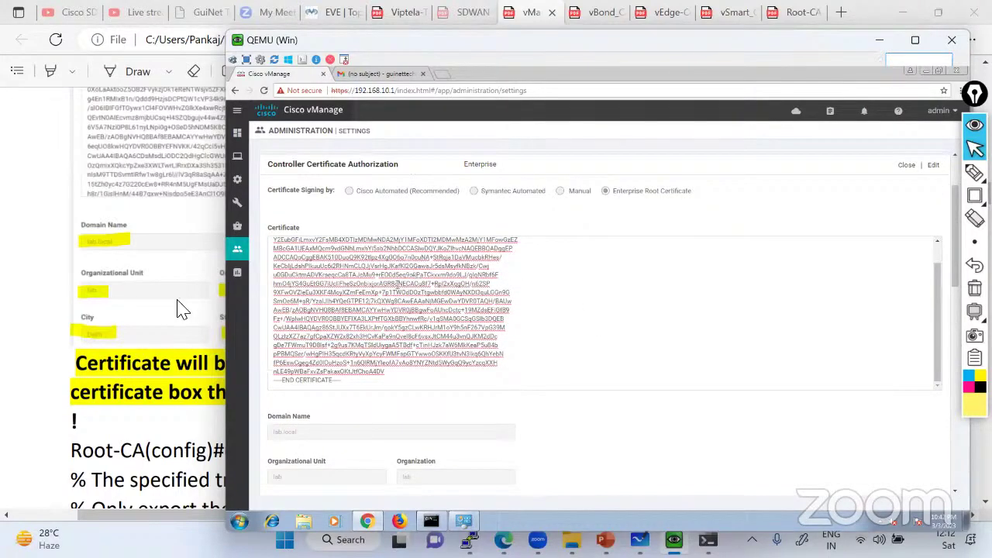
click(141, 314)
scroll(210, 284, down, 3)
Read the lab guide past the Root-CA certificate text to the Generate CSR step, then return to vManage
scroll(208, 283, down, 2)
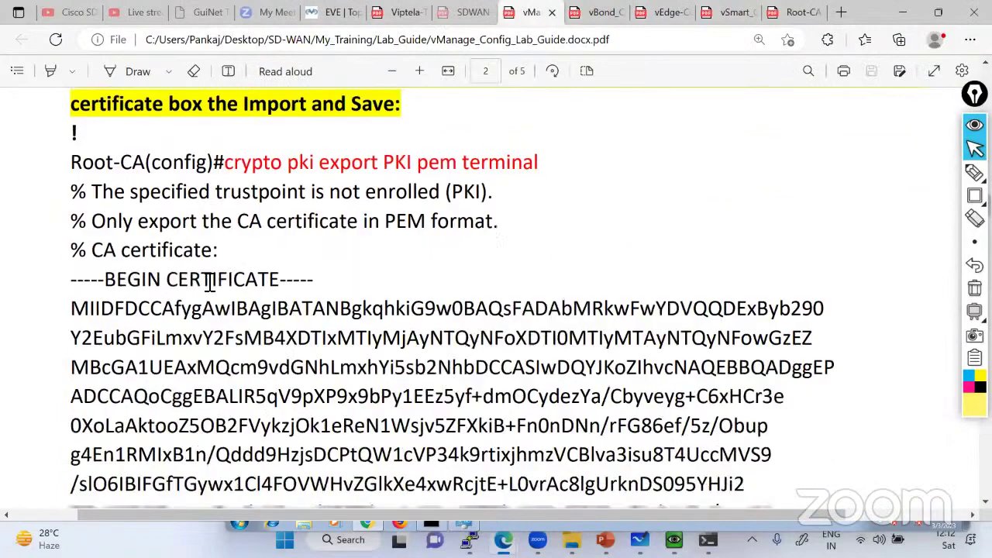
scroll(208, 282, up, 2)
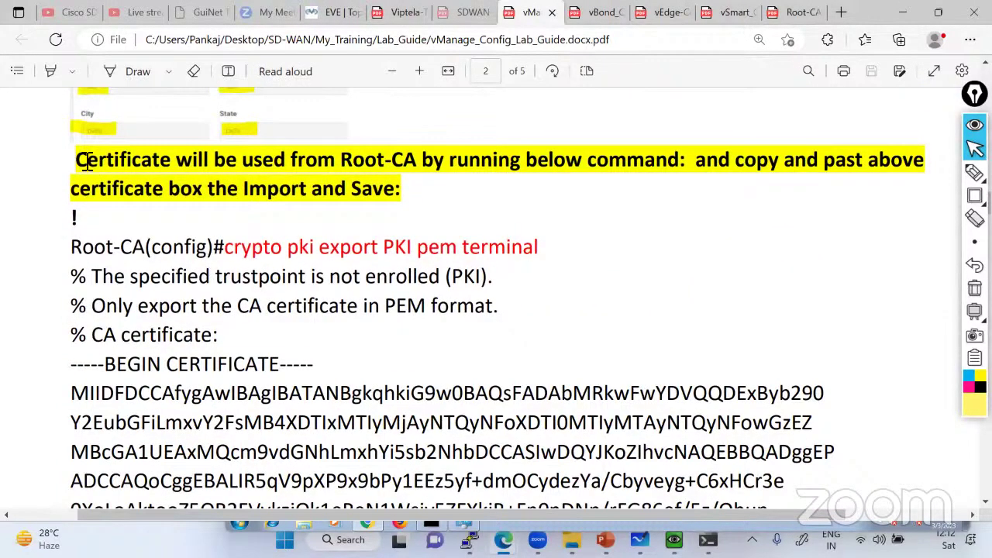
drag(86, 159, 433, 192)
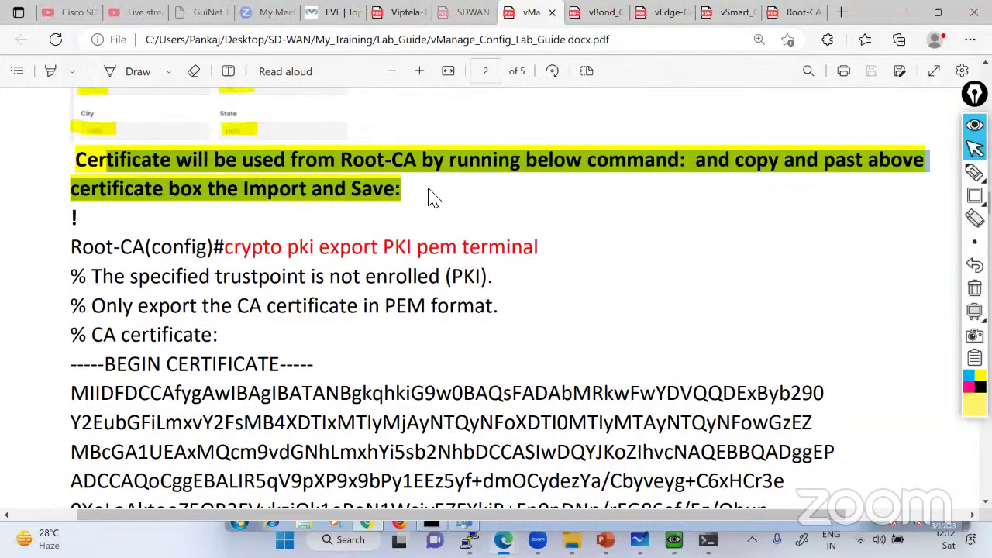
scroll(379, 289, down, 5)
scroll(379, 289, down, 20)
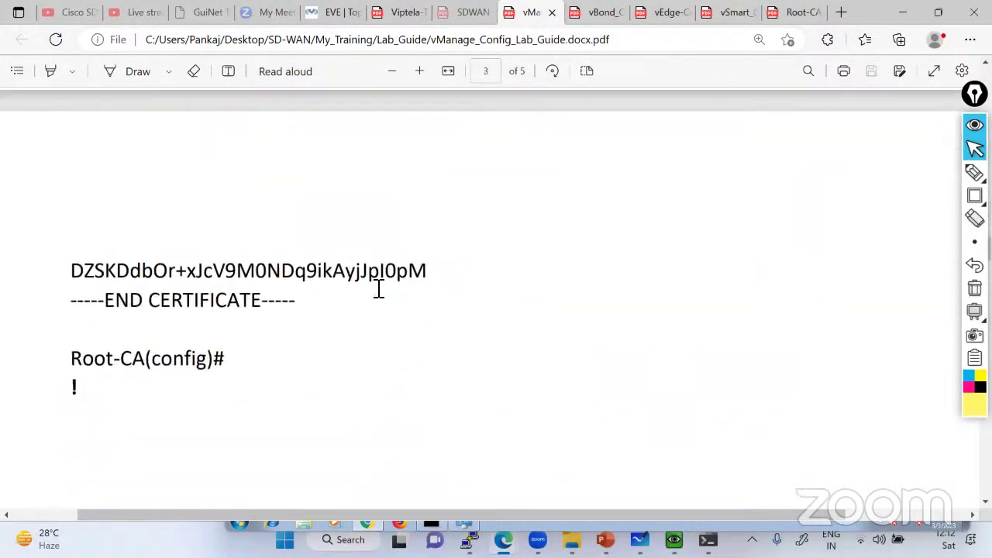
scroll(379, 289, down, 3)
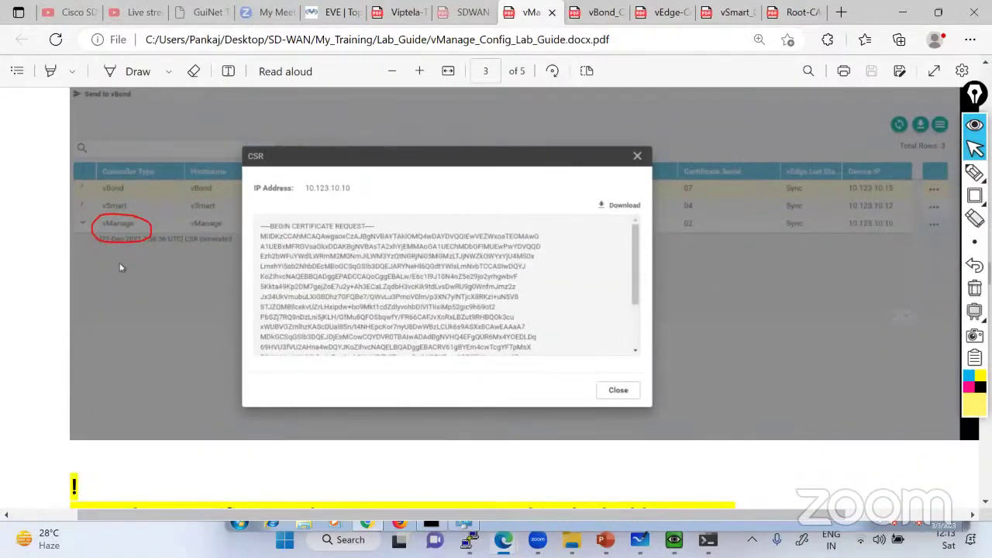
key(alt+Tab)
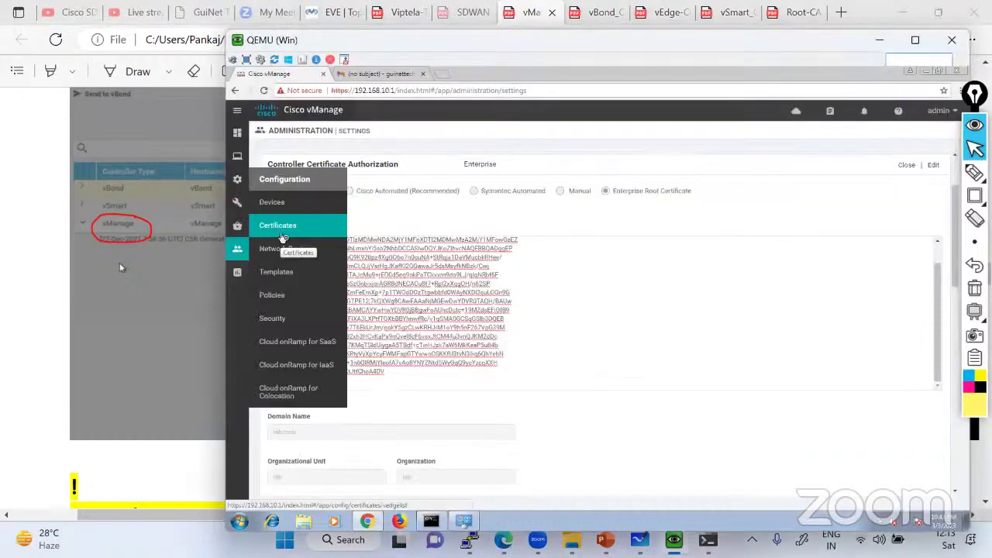
Open Configuration > Certificates > Controllers and view vManage's CSR, confirming it is empty
click(284, 238)
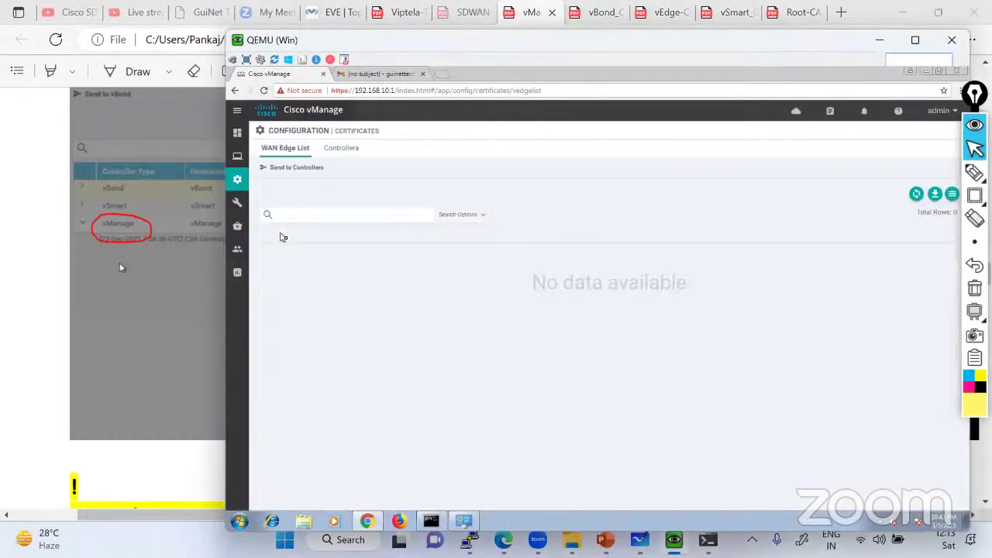
click(345, 151)
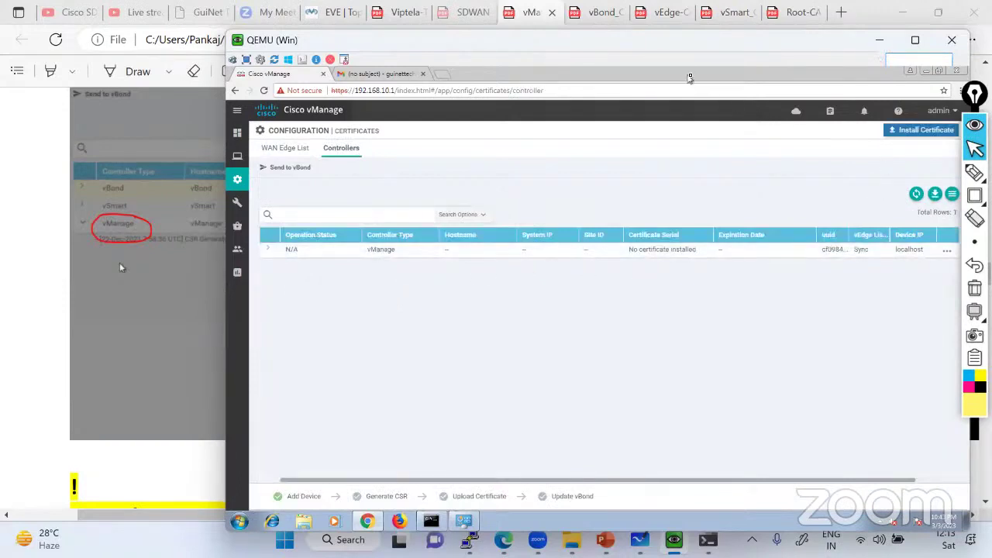
drag(675, 52, 611, 49)
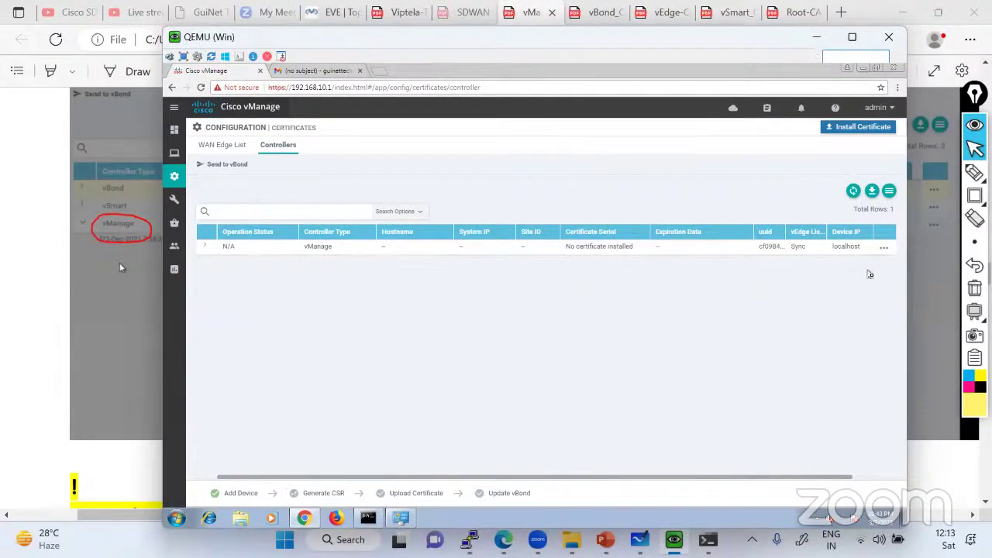
click(884, 247)
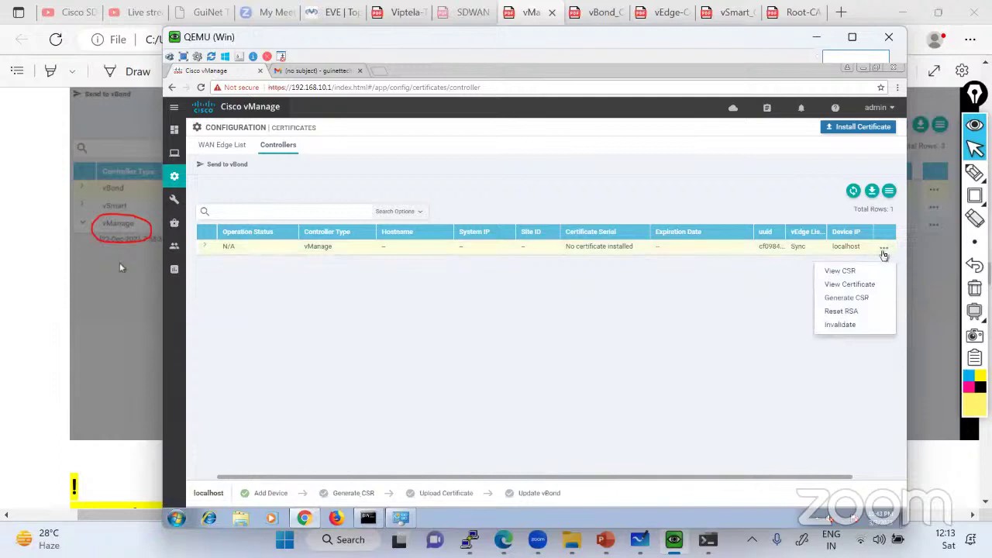
click(849, 273)
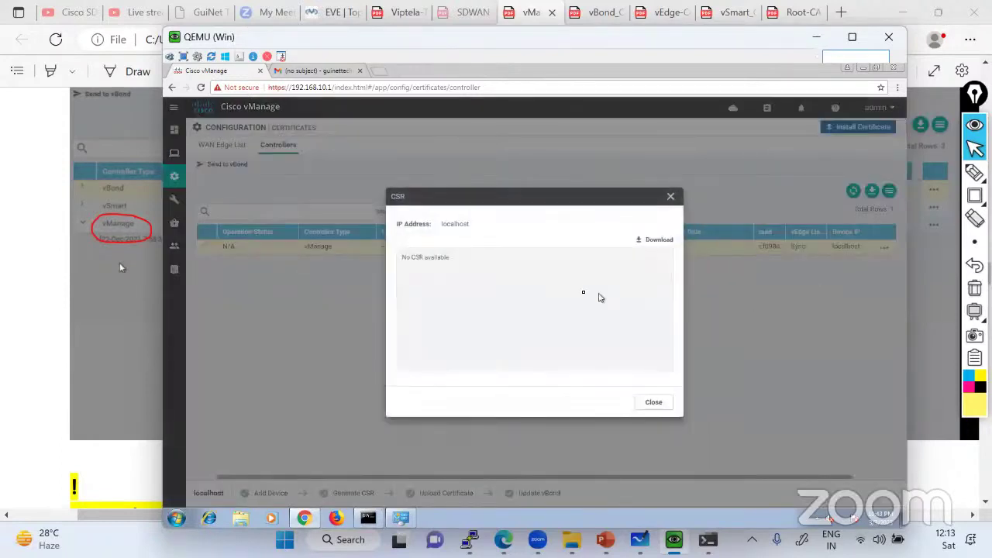
click(652, 403)
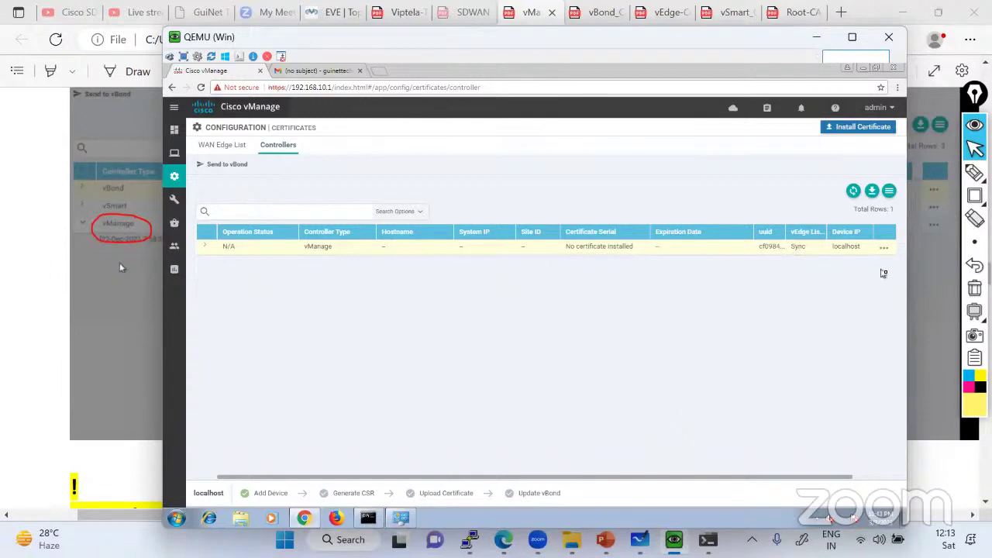
Reopen vManage's row actions, then switch to the EVE-NG lab topology page
click(885, 248)
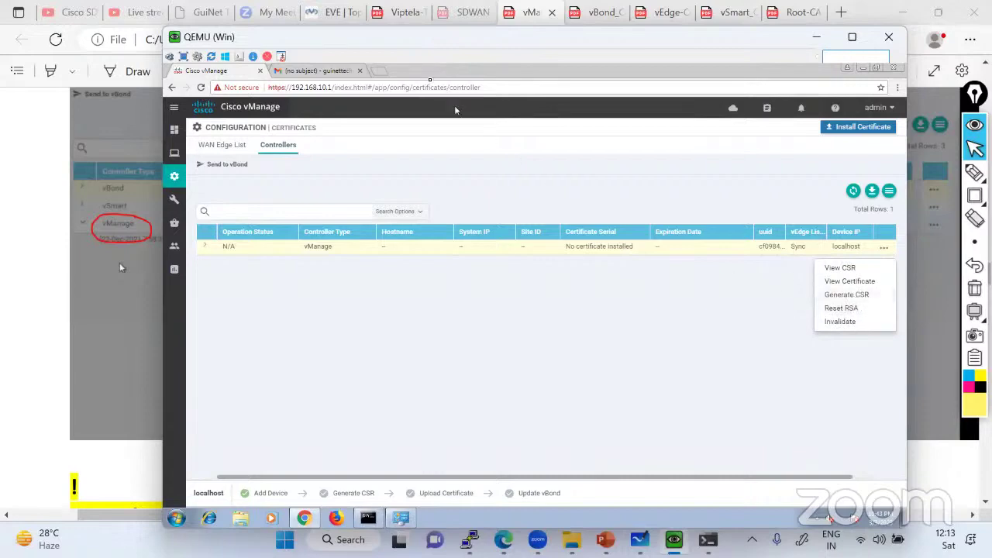
click(332, 13)
key(ctrl+5)
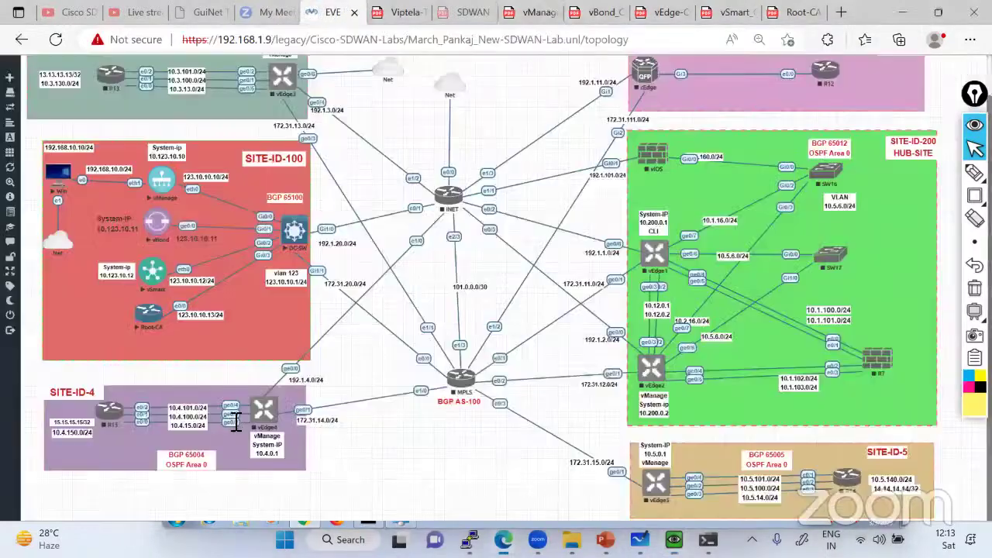
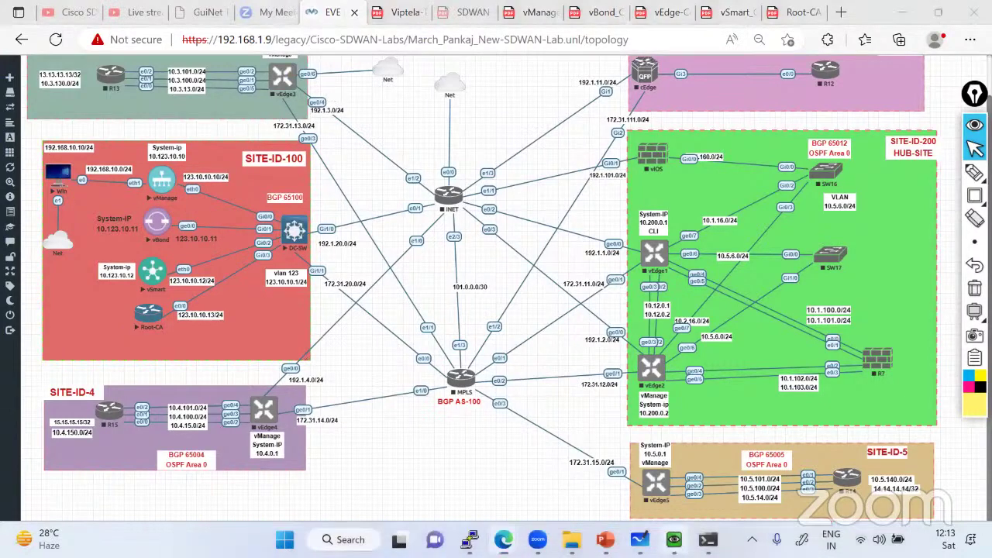
Generate a certificate signing request for the vManage controller from its row actions menu
key(alt+Tab)
click(847, 297)
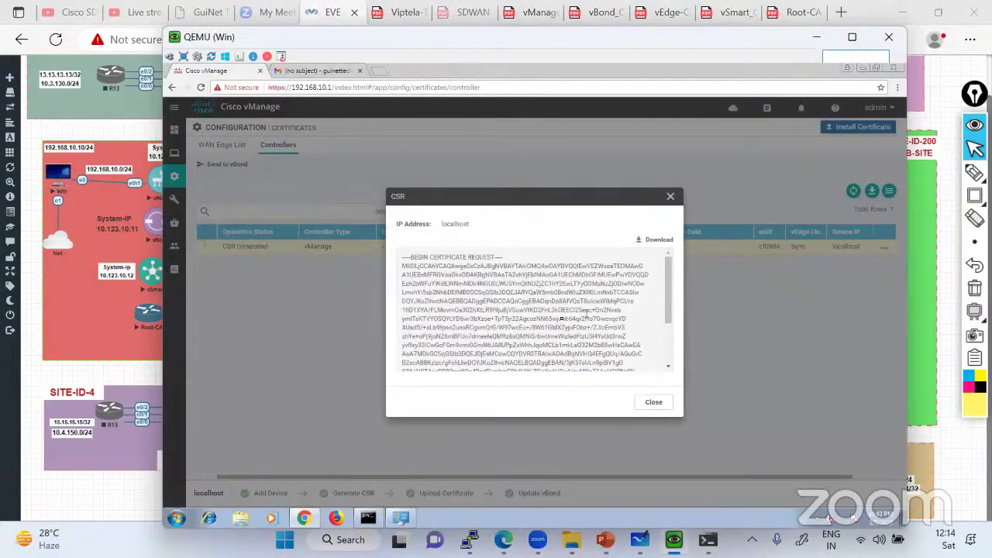
click(651, 404)
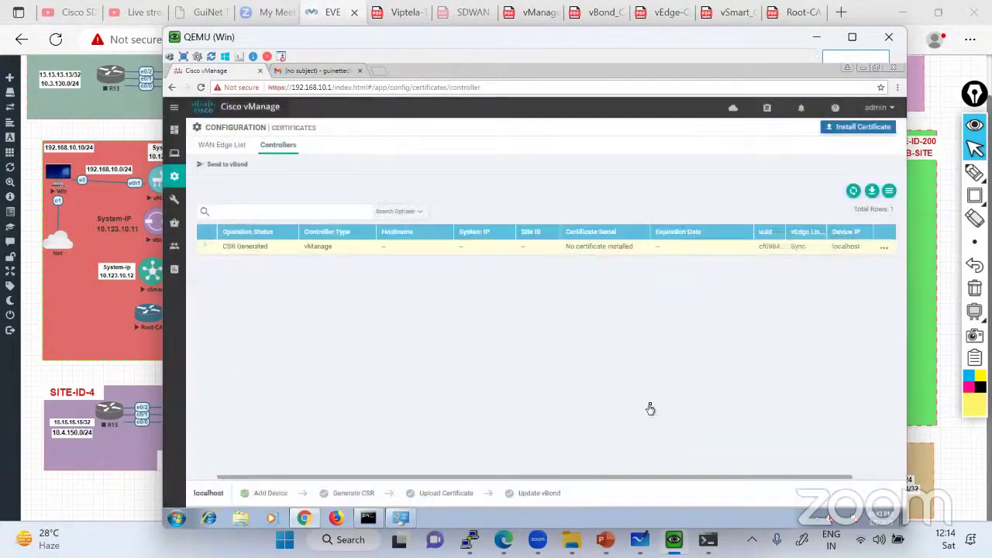
click(884, 247)
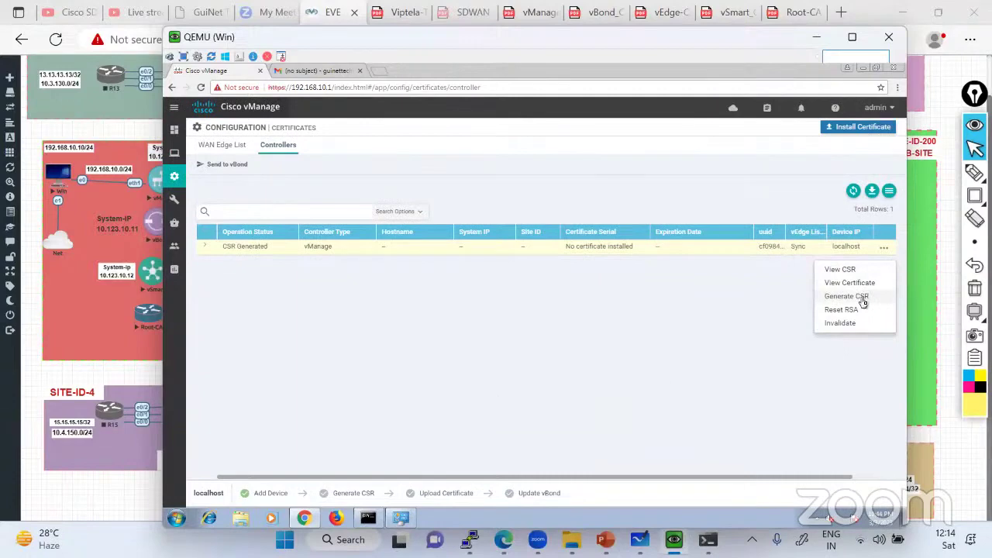
click(861, 298)
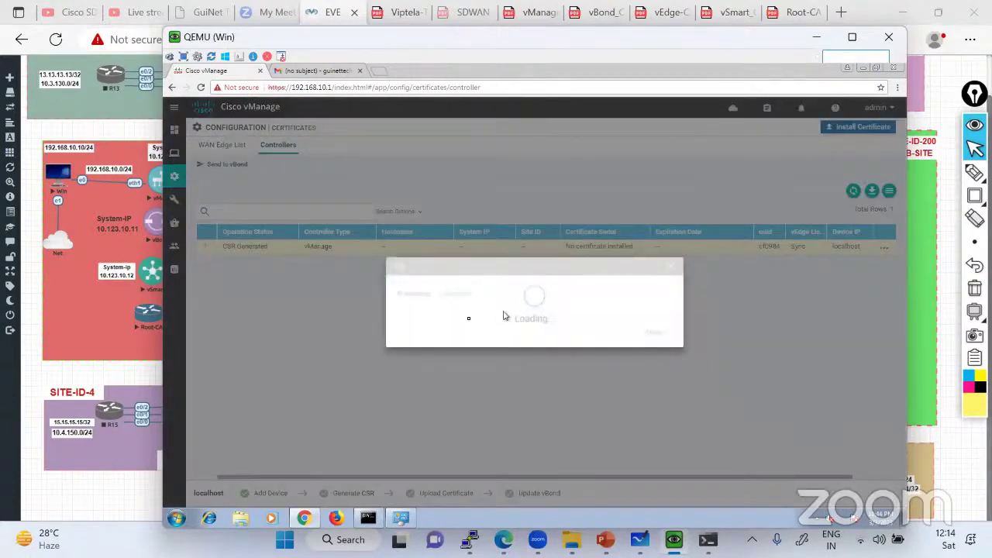
Select and copy the full CSR text, then close the request dialog
click(450, 304)
key(ctrl+a)
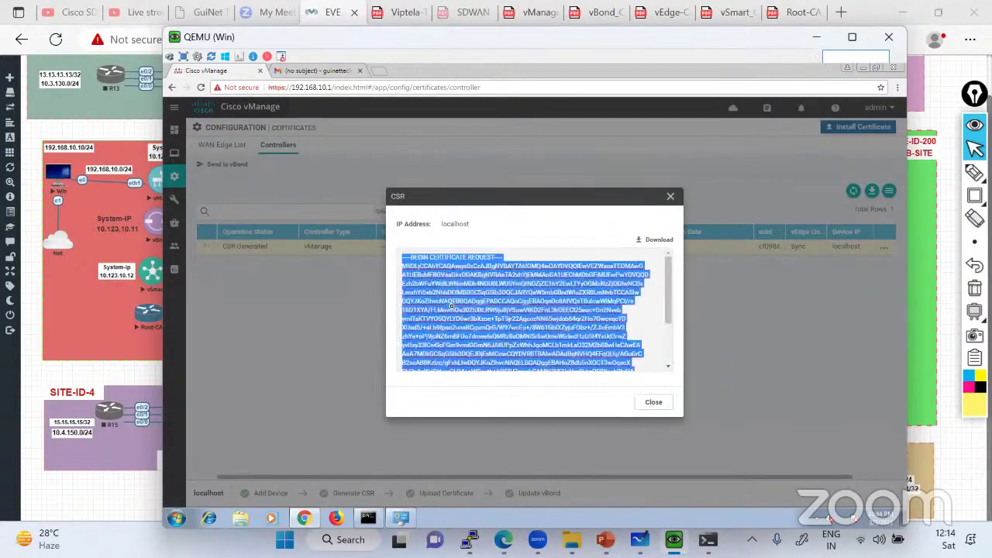
scroll(451, 305, down, 3)
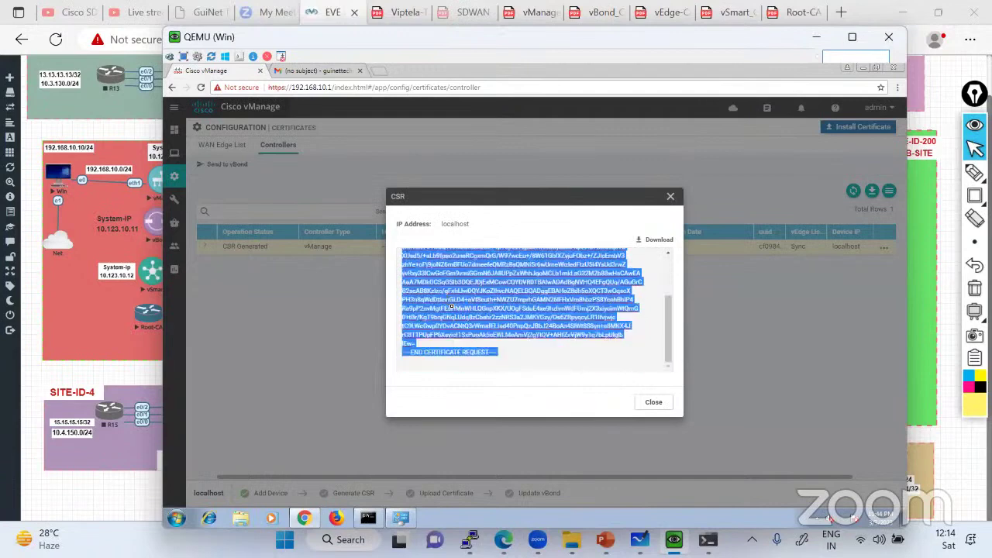
right_click(459, 307)
click(479, 323)
click(653, 402)
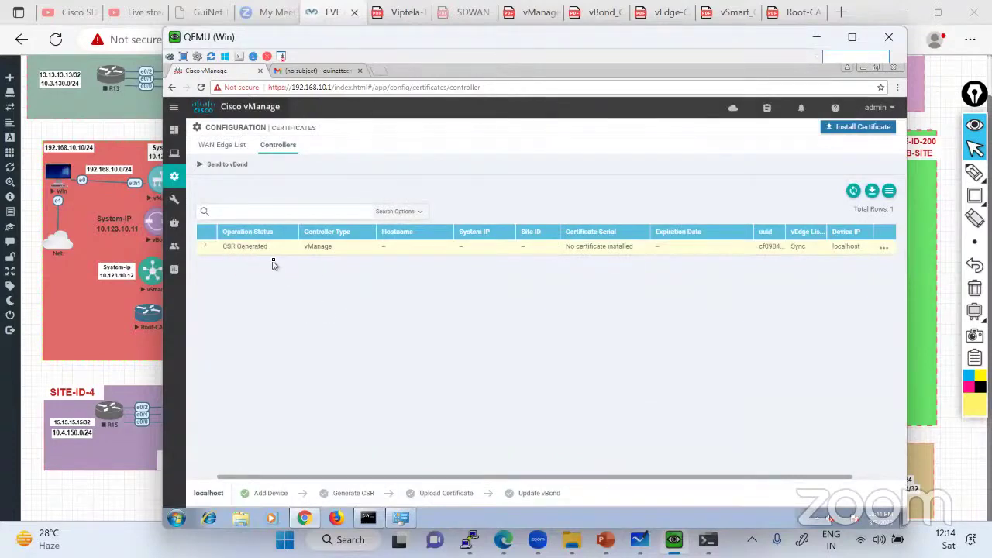
Paste the vManage CSR into a reply to the certificate email and send it
click(324, 73)
click(361, 432)
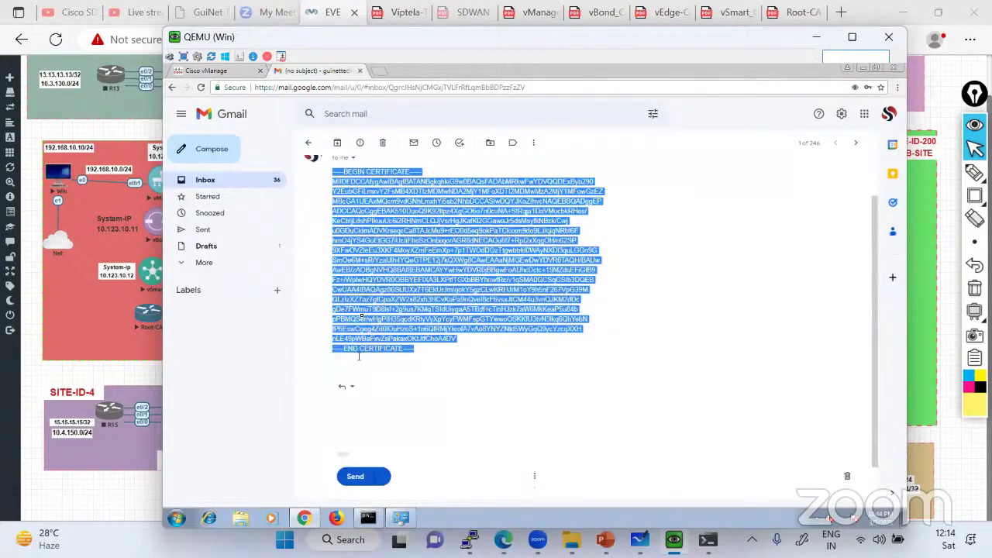
key(ctrl+v)
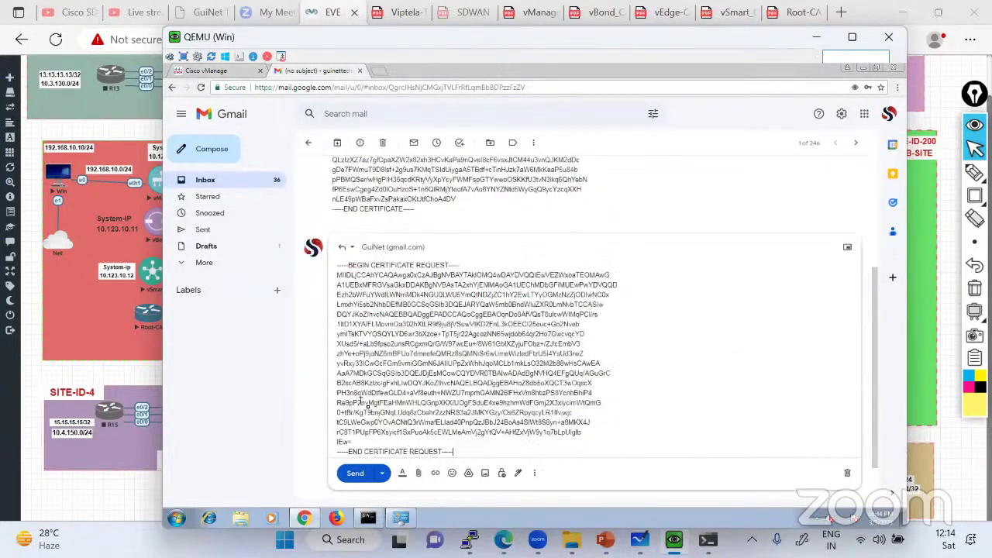
click(370, 469)
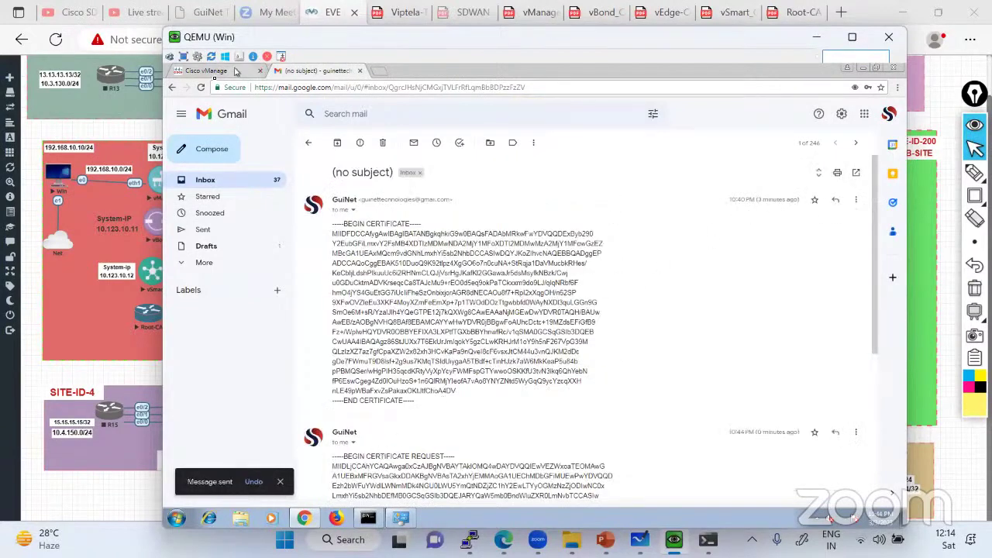
Return to vManage and bring up the vManage_Config_Lab_Guide PDF
click(210, 72)
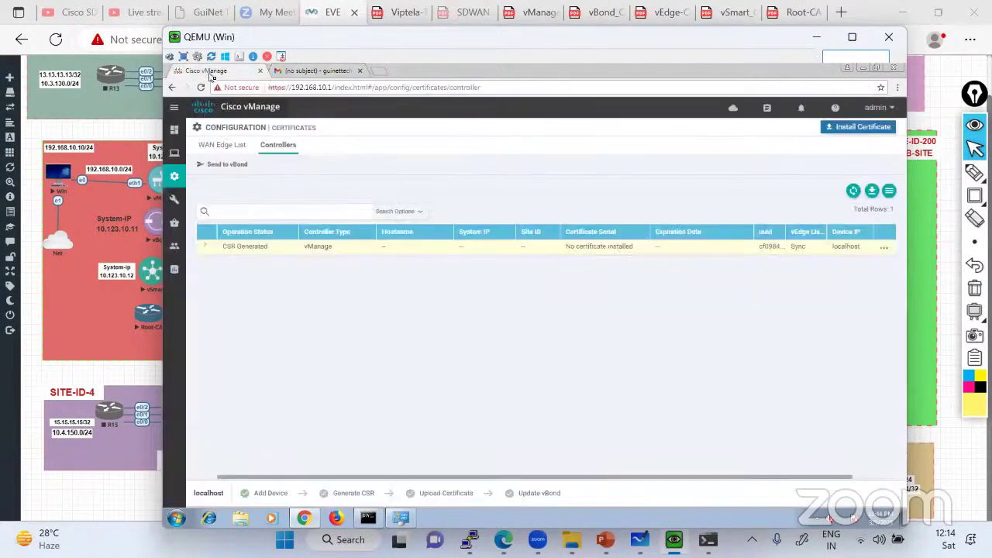
click(90, 326)
click(534, 11)
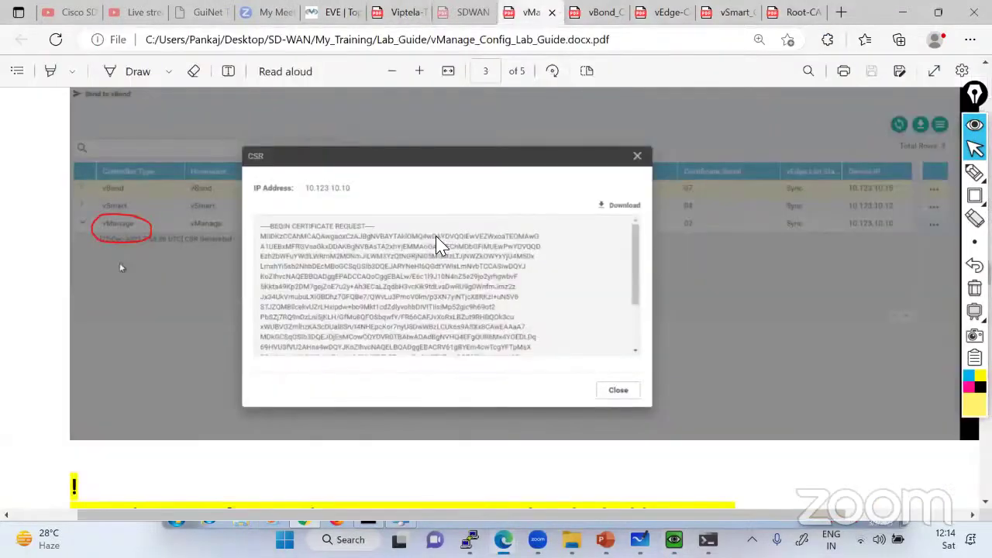
Scroll the lab guide to the 'Copy above certificate and go to Root-CA' step, then return to Gmail
scroll(438, 240, down, 3)
scroll(440, 243, down, 3)
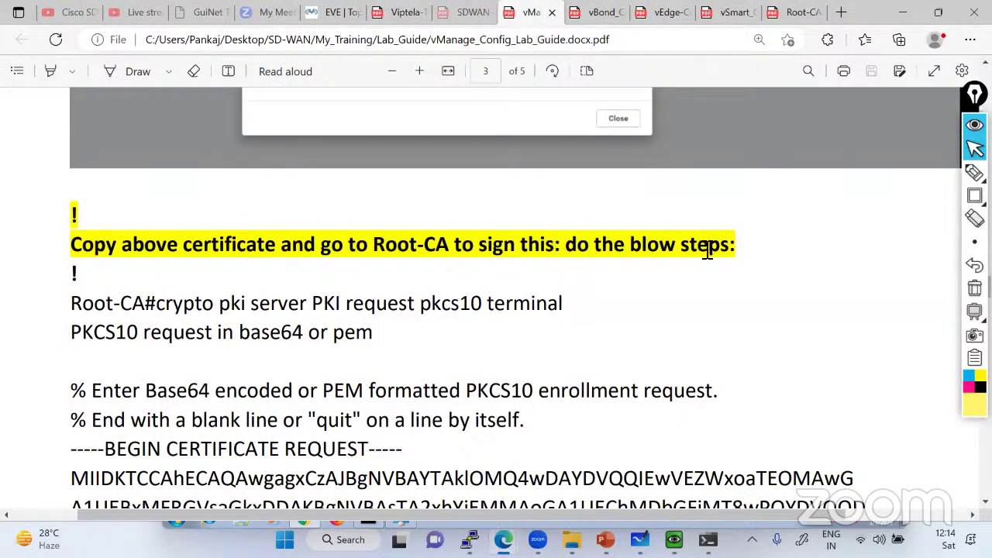
scroll(620, 250, up, 4)
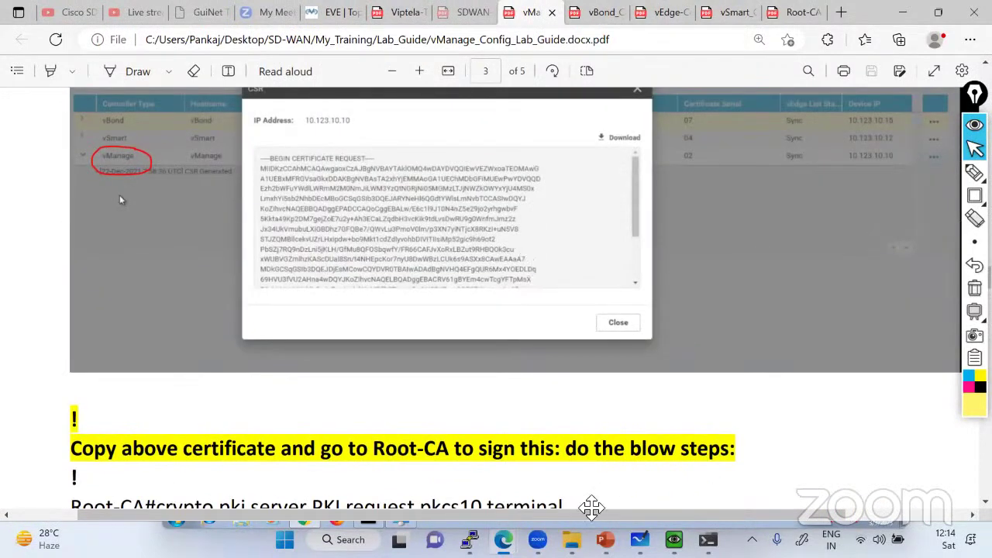
key(alt+Tab)
key(alt+Tab)
key(alt+Tab)
key(alt+Tab)
key(alt+Tab)
key(alt+Tab)
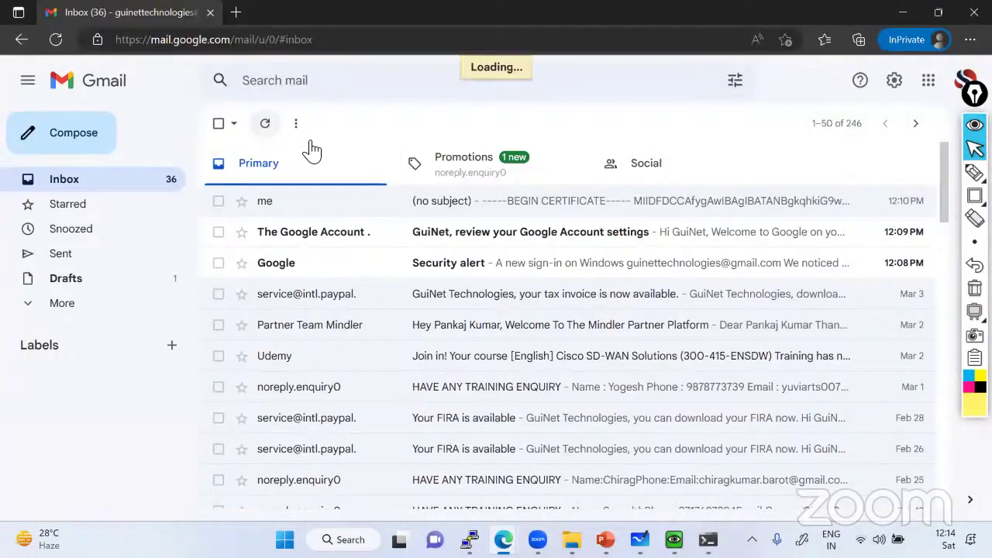
Open the (no subject) certificate-request email and bring the Root-CA PuTTY console up beside it
click(500, 205)
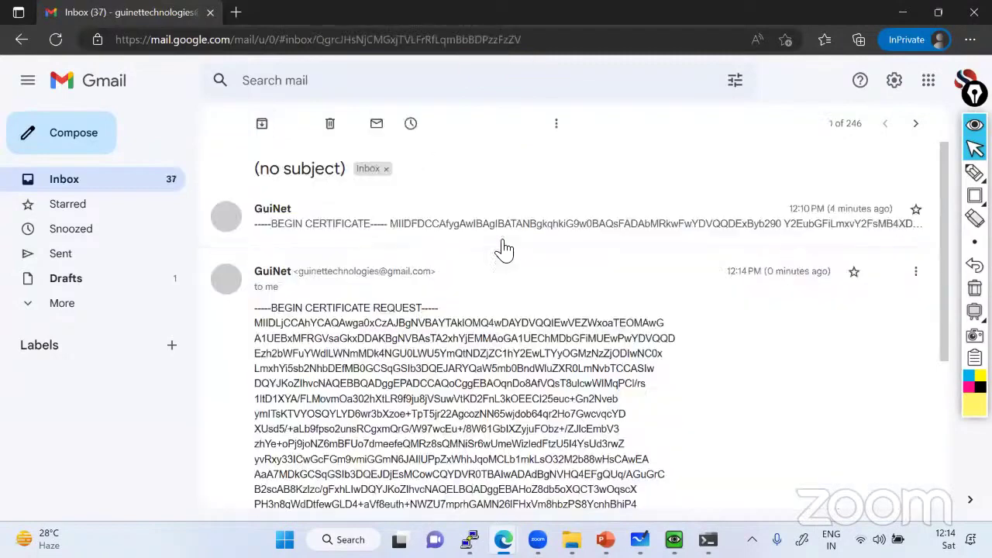
scroll(528, 345, down, 3)
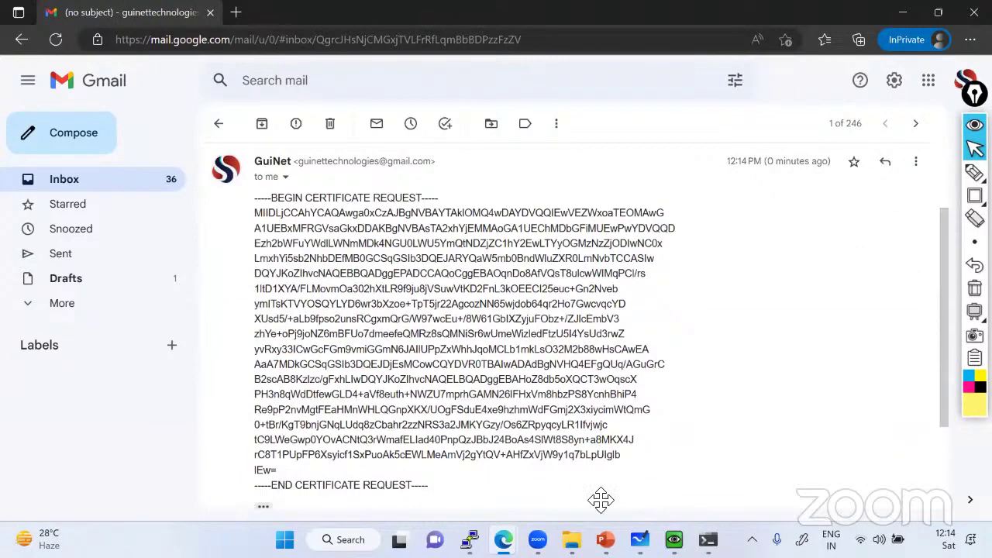
click(469, 540)
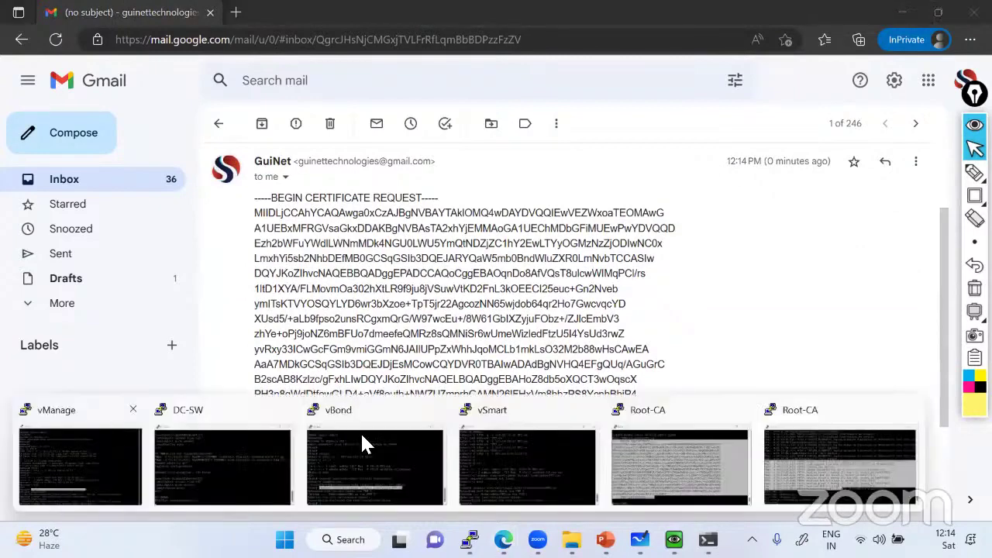
click(670, 445)
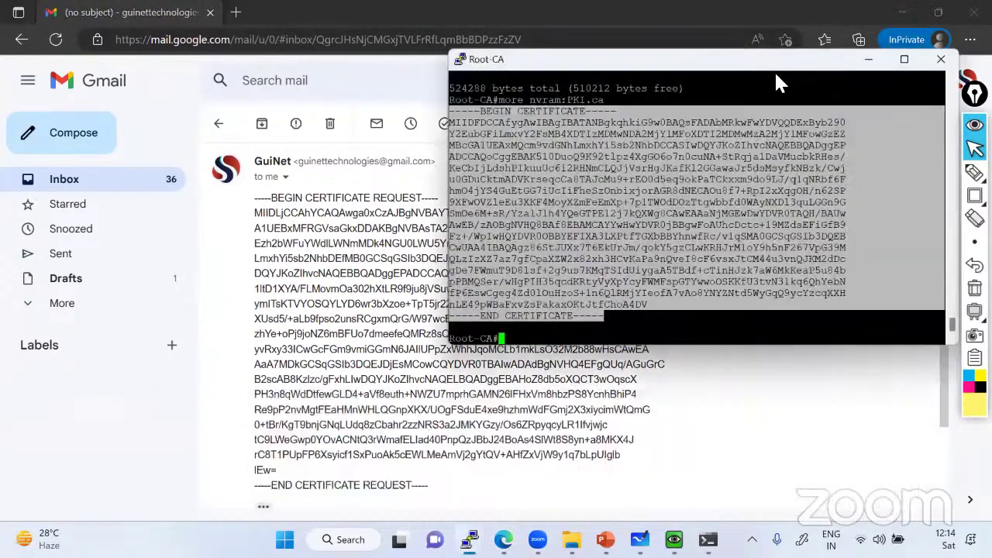
Maximize Root-CA and run 'crypto pki server PKI request pkcs10 terminal' copied from the guide
click(904, 65)
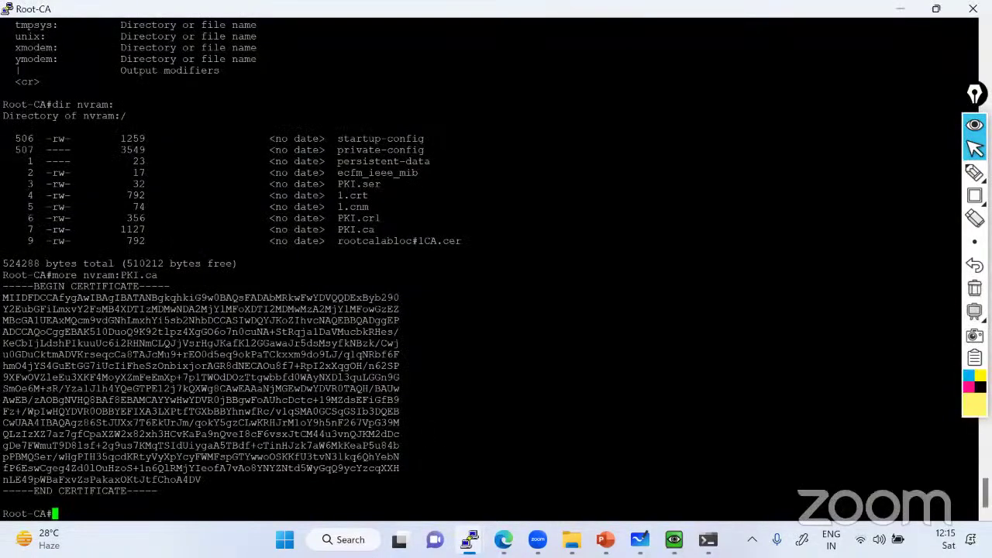
key(alt+Tab)
drag(157, 234, 571, 235)
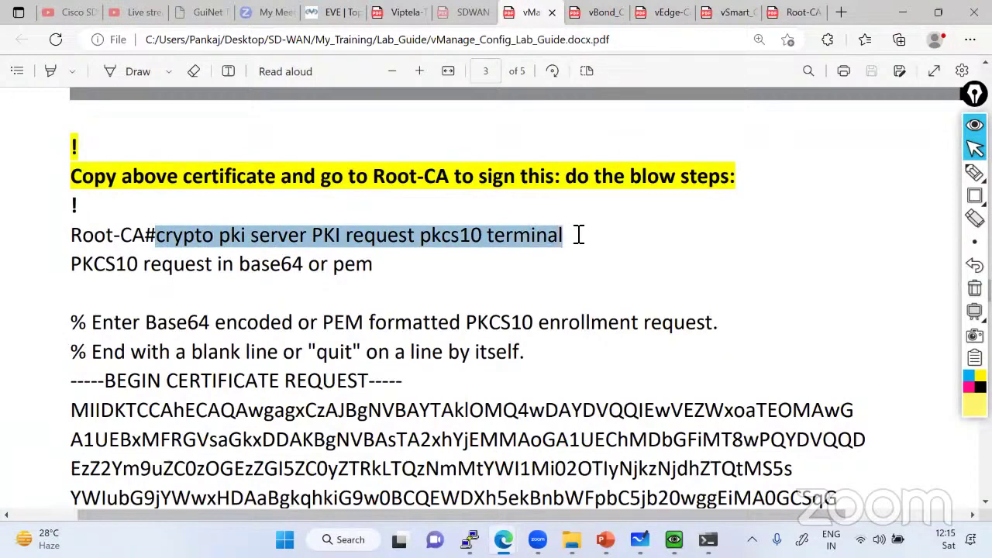
right_click(442, 239)
click(485, 247)
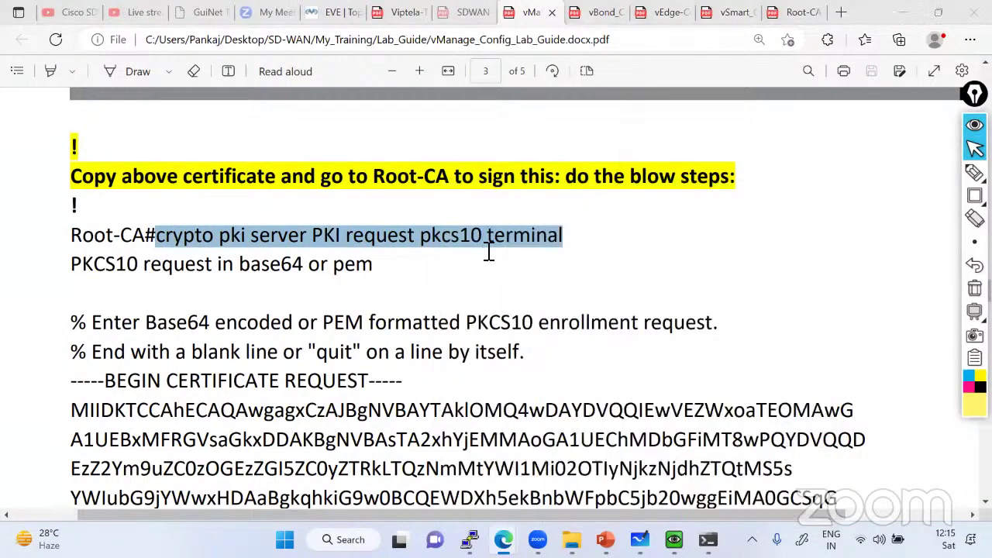
key(alt+Tab)
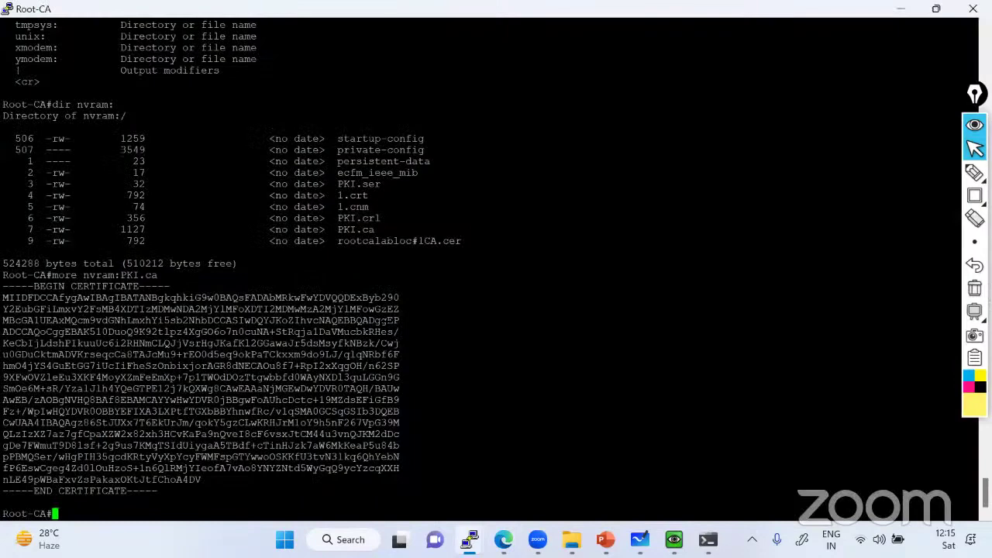
key(shift+Insert)
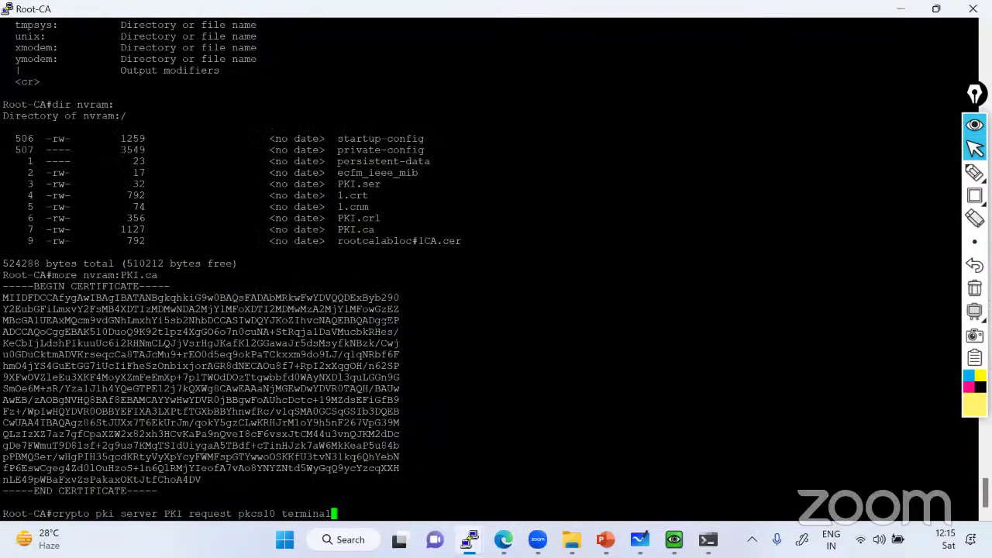
key(Return)
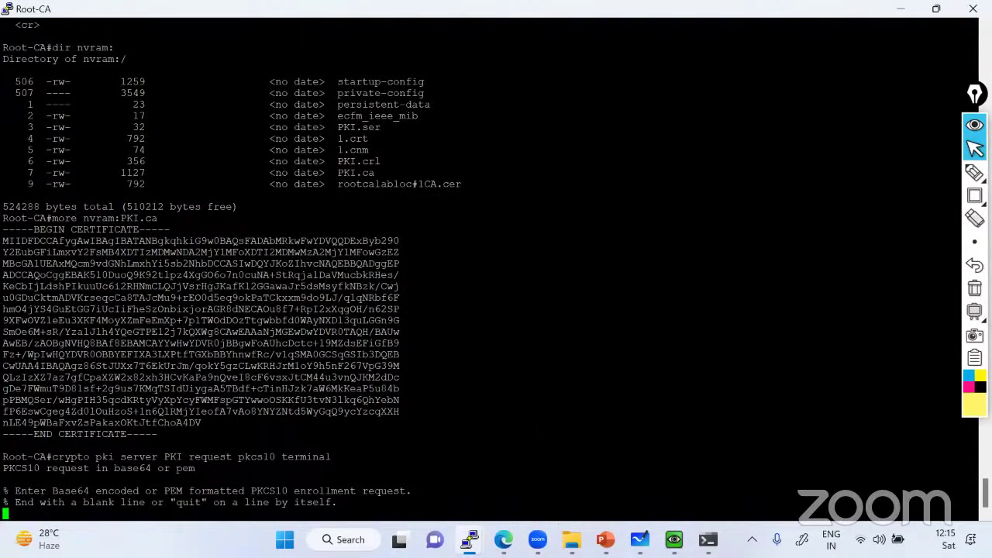
Paste the vManage CSR copied from the email at the Root-CA prompt
key(alt+Tab)
drag(256, 198, 432, 487)
right_click(338, 256)
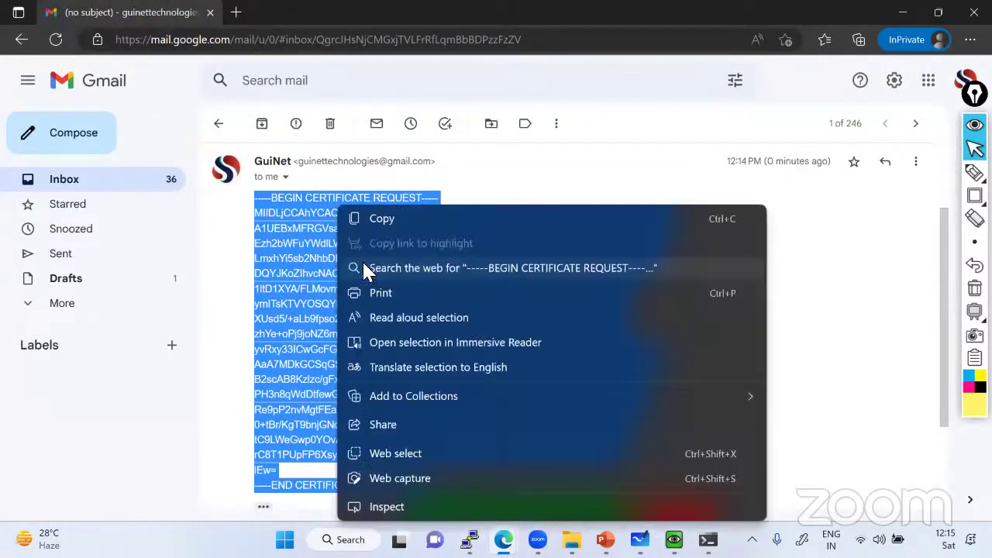
click(380, 233)
scroll(359, 263, down, 3)
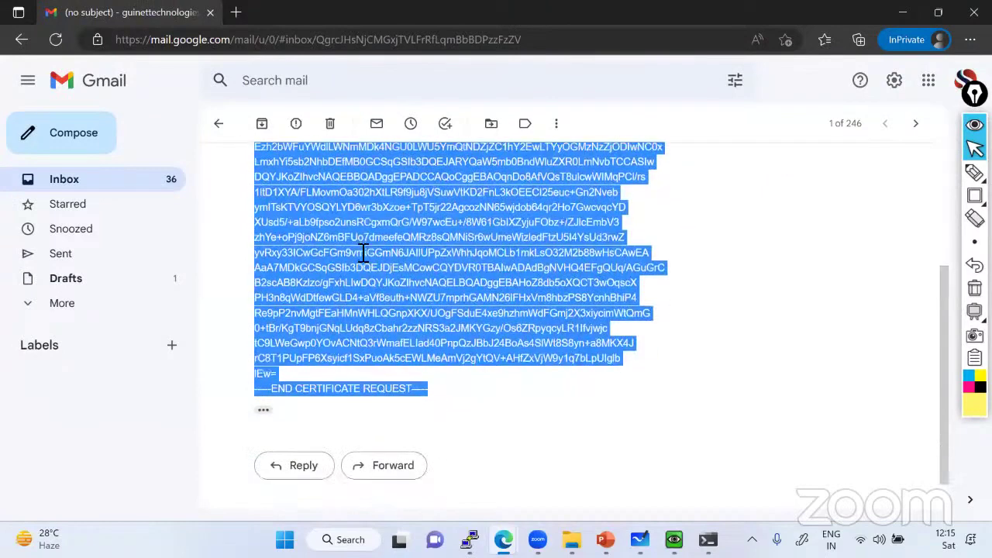
key(alt+Tab)
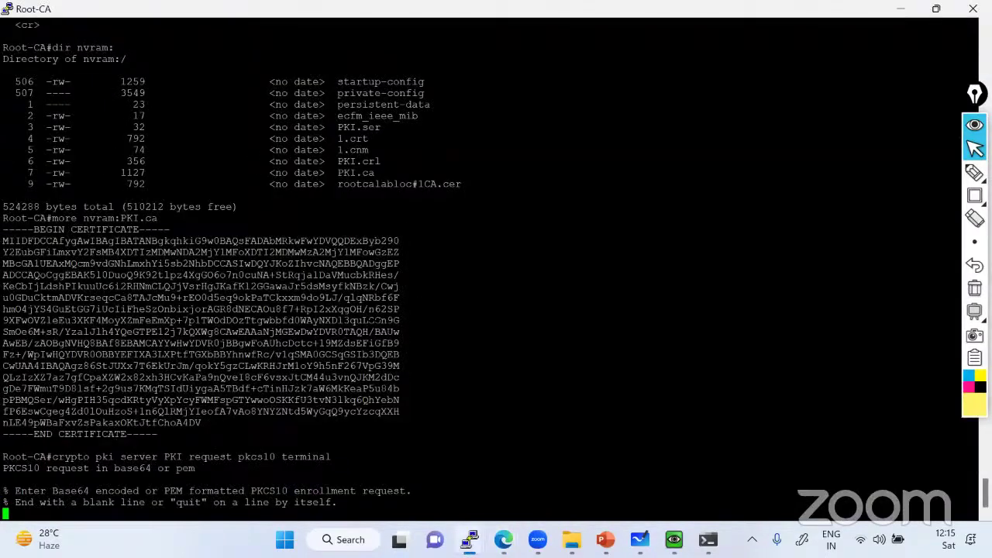
key(shift+Insert)
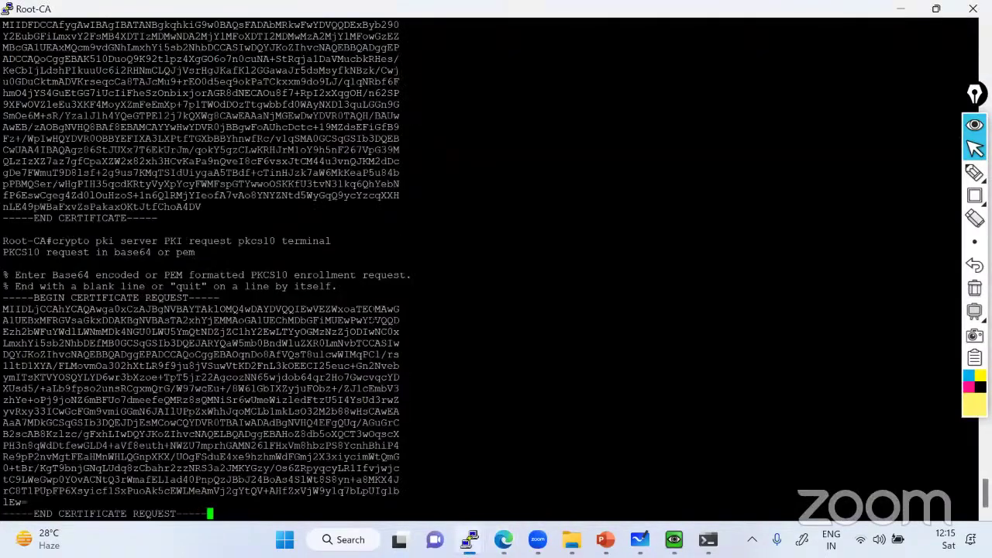
key(Return)
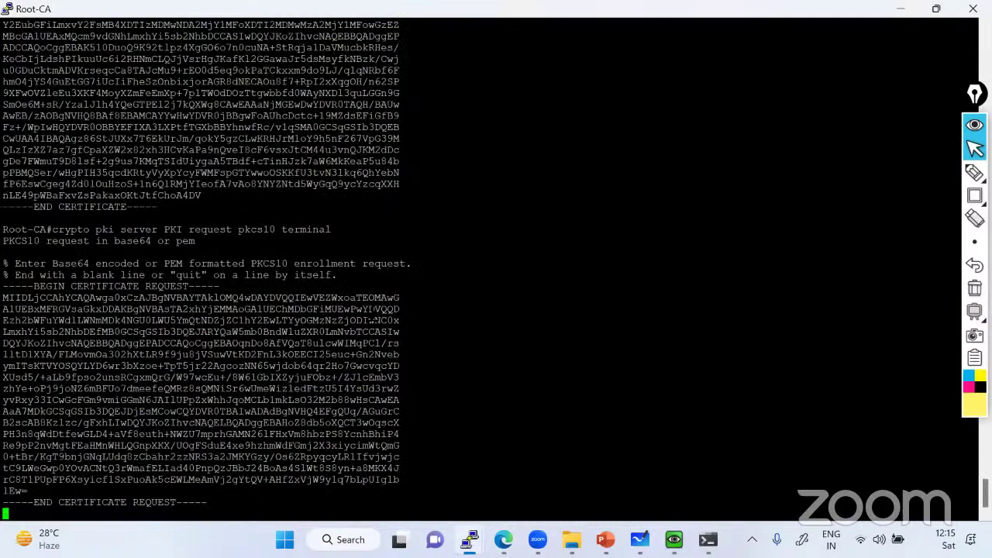
Enter quit so the CA grants the certificate, and copy the base64 certificate output
text(quit)
key(Return)
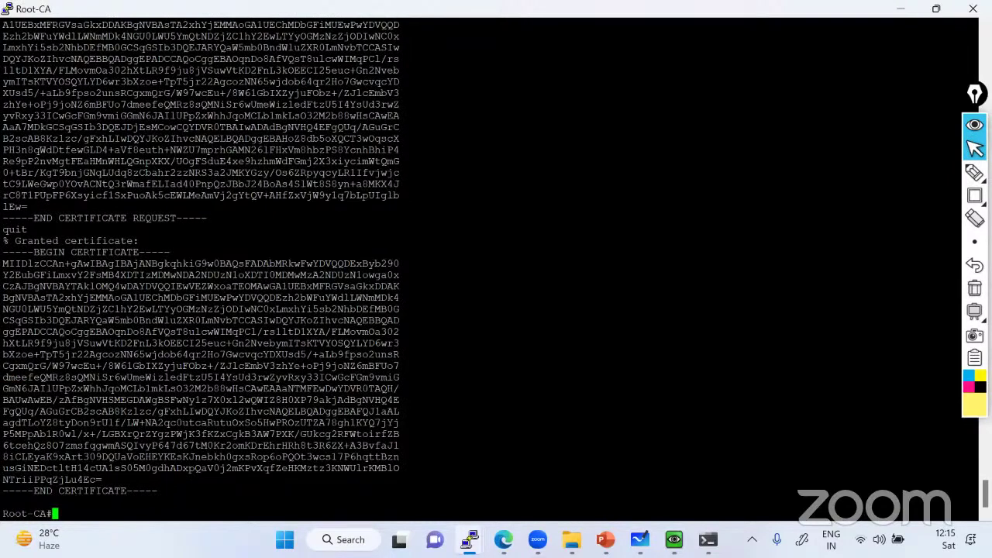
drag(3, 240, 163, 491)
click(121, 399)
drag(3, 252, 153, 486)
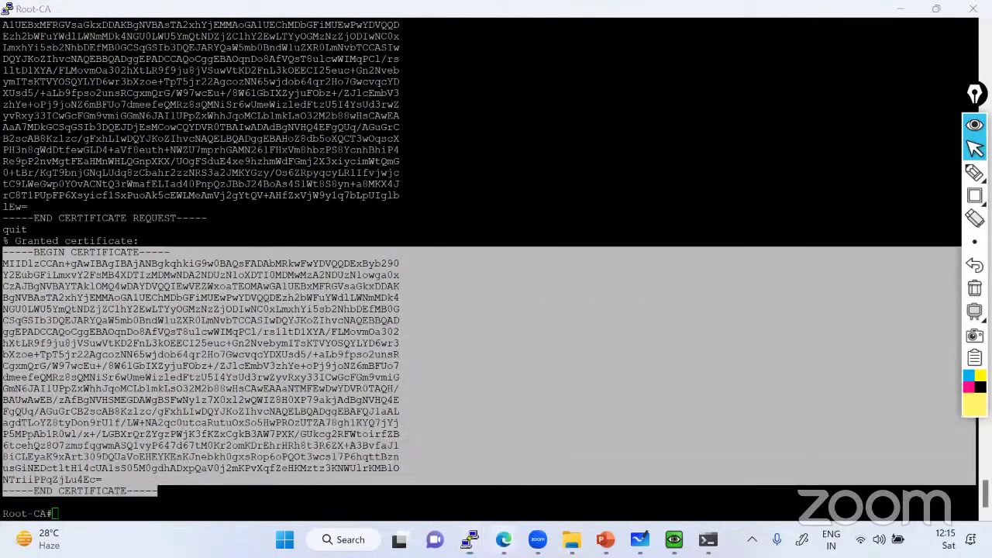
Paste the granted certificate into the Gmail reply and send it
click(504, 540)
click(564, 428)
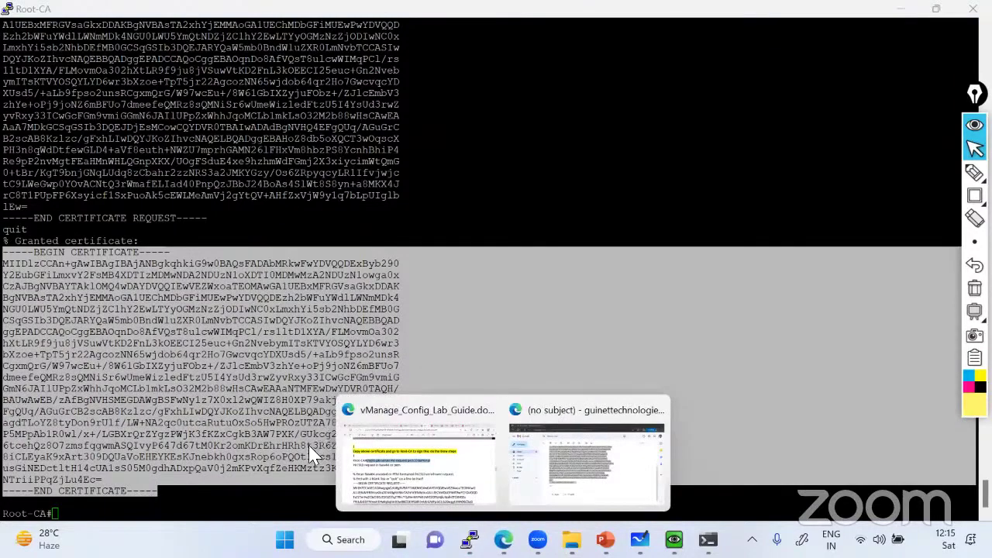
key(ctrl+v)
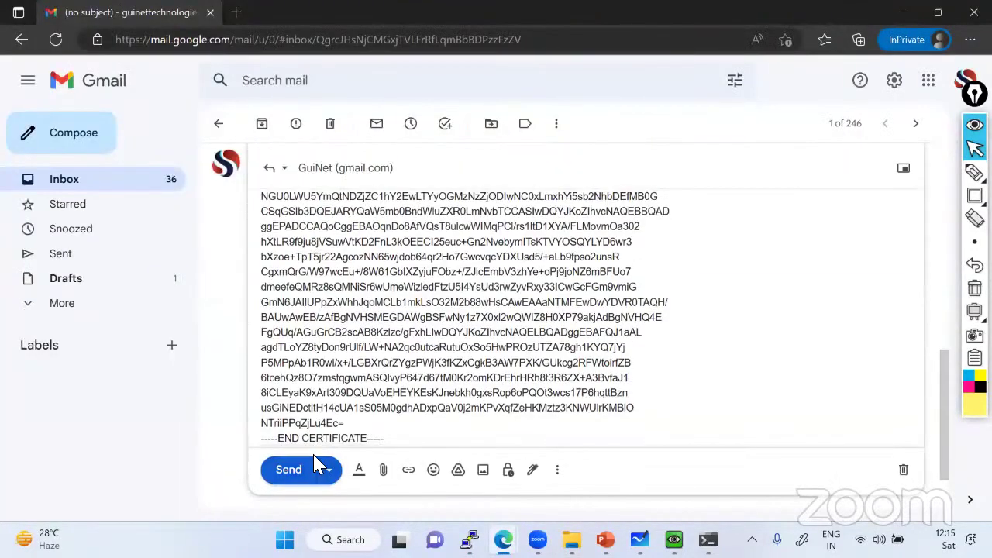
click(317, 466)
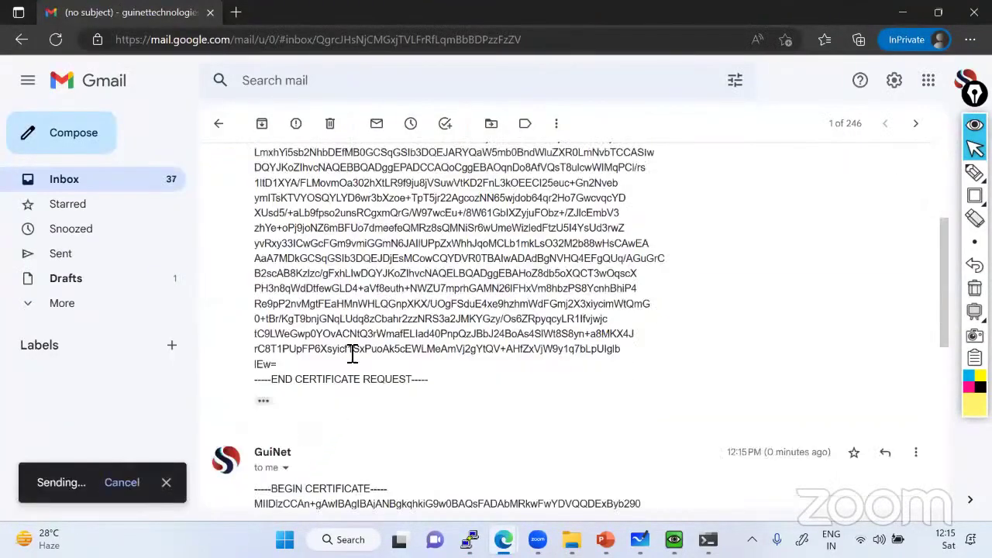
In the vManage VM's Gmail, refresh the inbox and open the newest certificate email
key(alt+Tab)
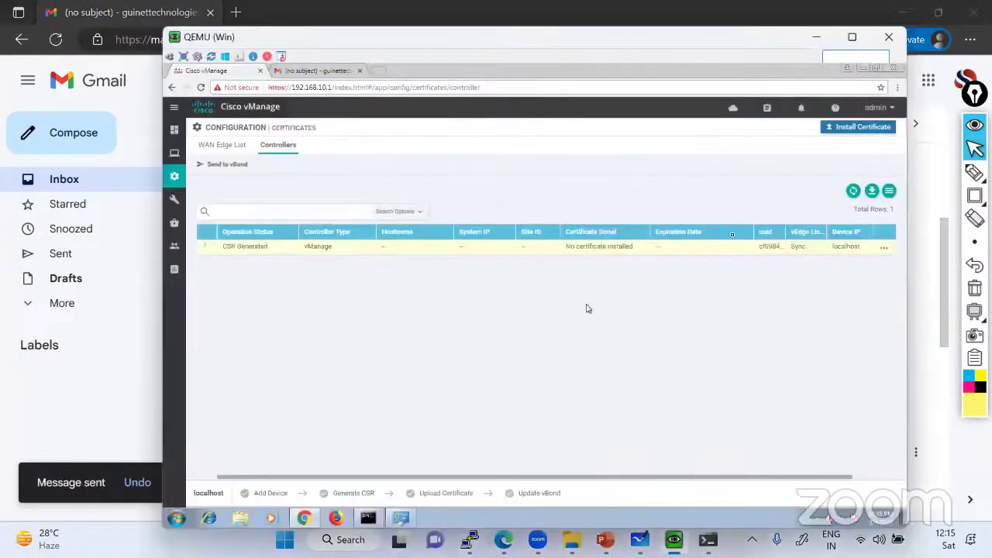
click(314, 70)
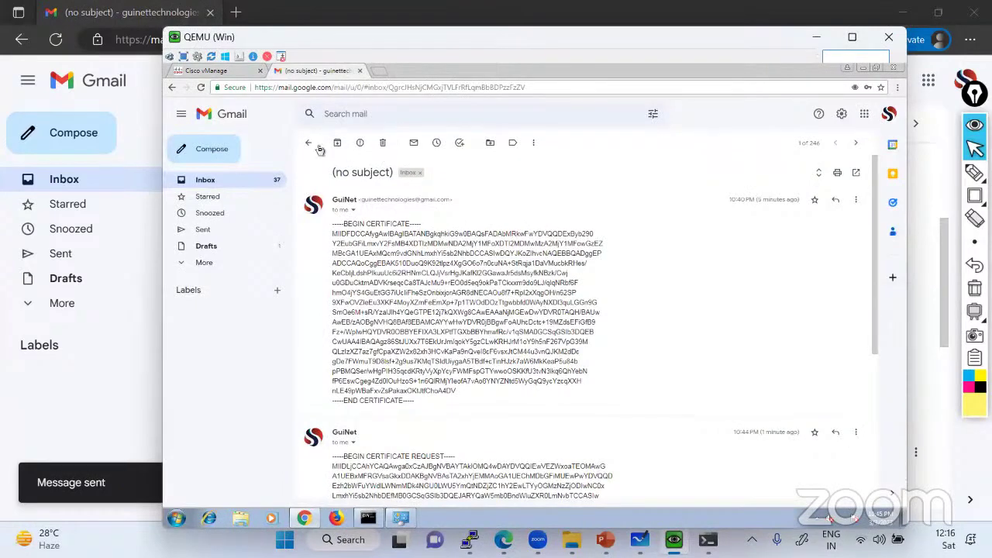
click(309, 143)
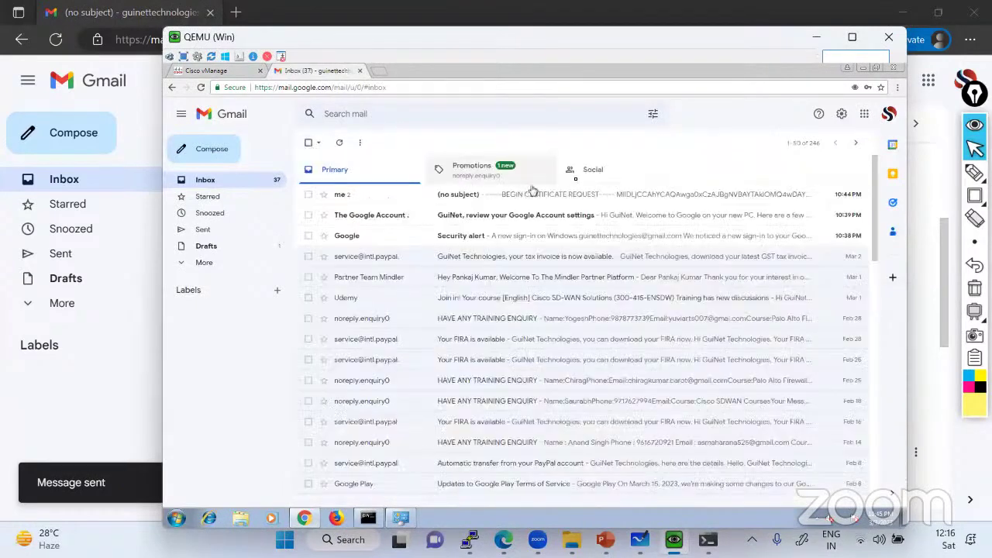
click(339, 145)
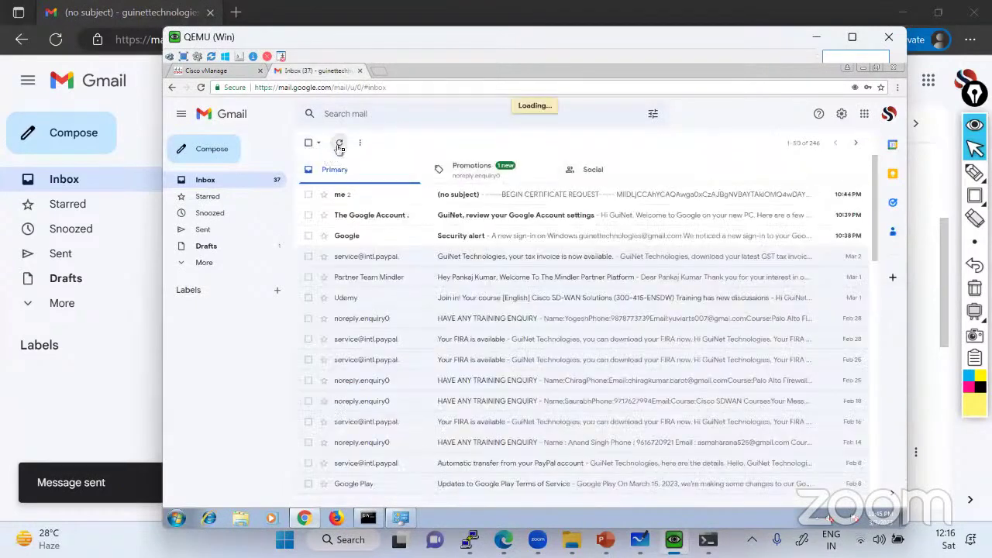
click(460, 201)
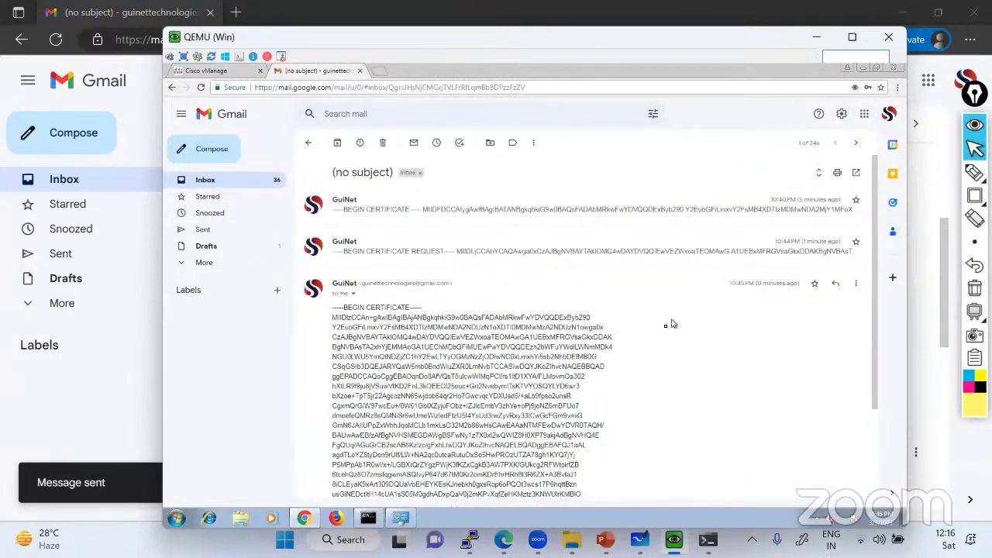
scroll(640, 332, down, 3)
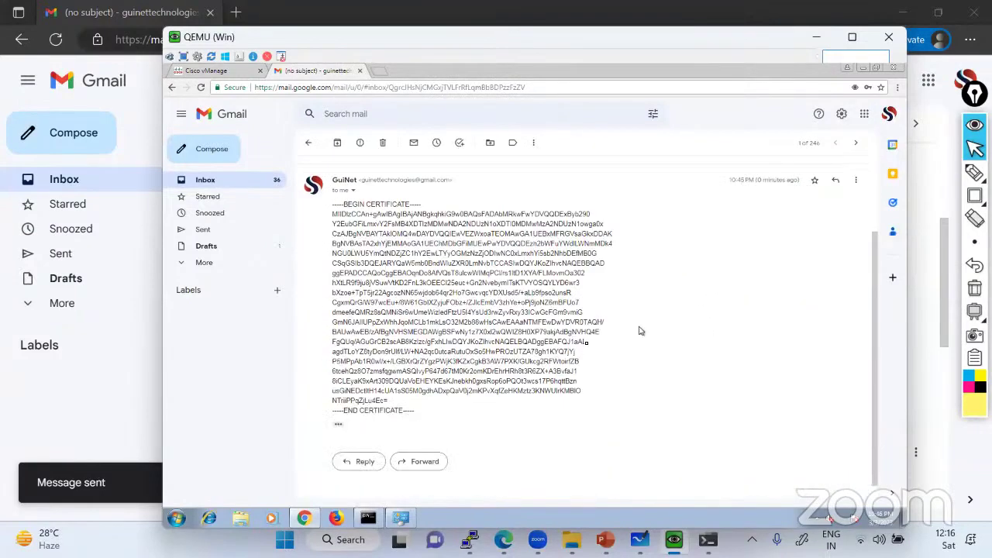
Select and copy the full signed certificate text, then return to the vManage tab
mouse_move(335, 205)
mouse_down()
mouse_move(338, 219)
mouse_move(589, 285)
mouse_move(419, 409)
mouse_move(338, 219)
mouse_up()
click(333, 214)
click(335, 214)
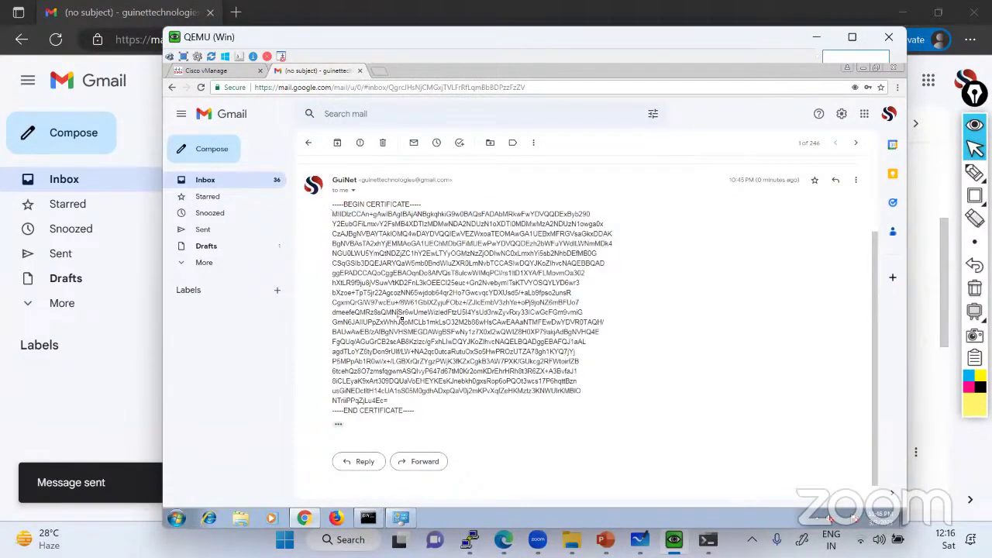
triple_click(335, 207)
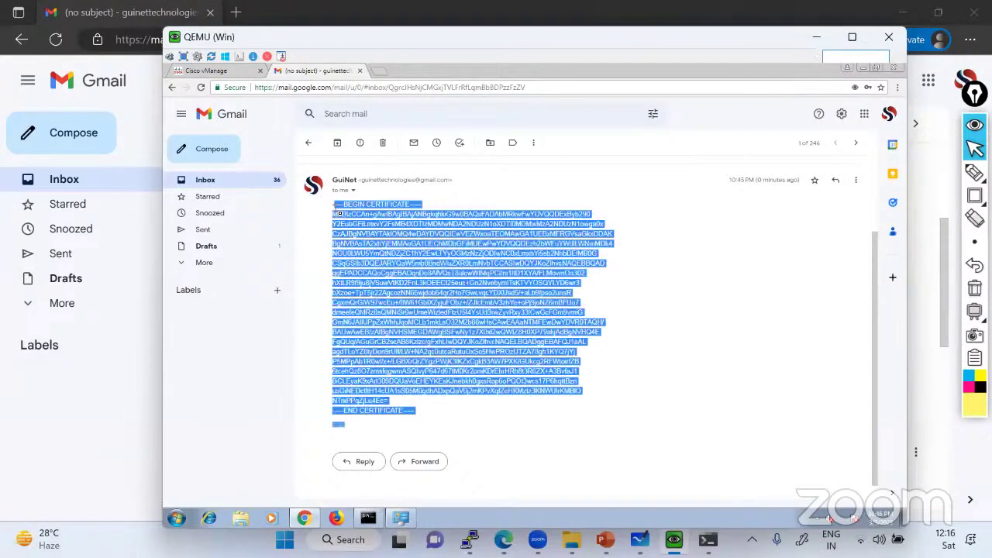
click(399, 312)
drag(419, 417, 338, 211)
right_click(366, 223)
click(380, 226)
click(222, 71)
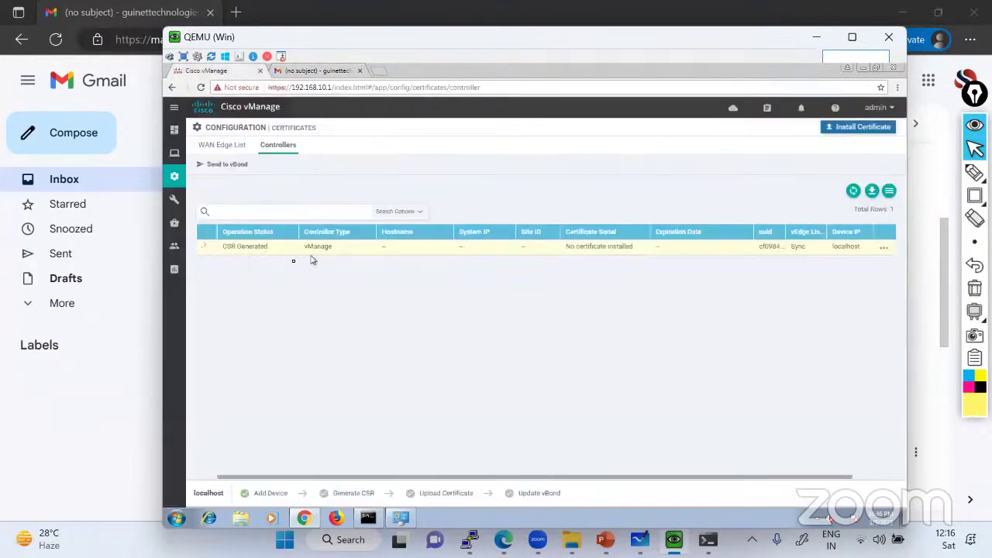
Paste the signed certificate into Install Certificate, install it, and refresh until the task shows Success
click(862, 128)
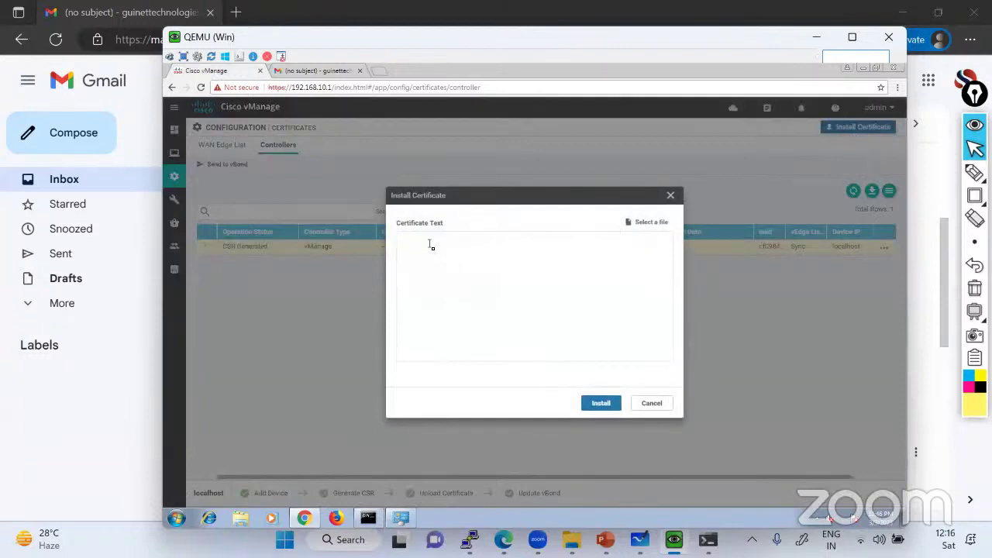
key(ctrl+v)
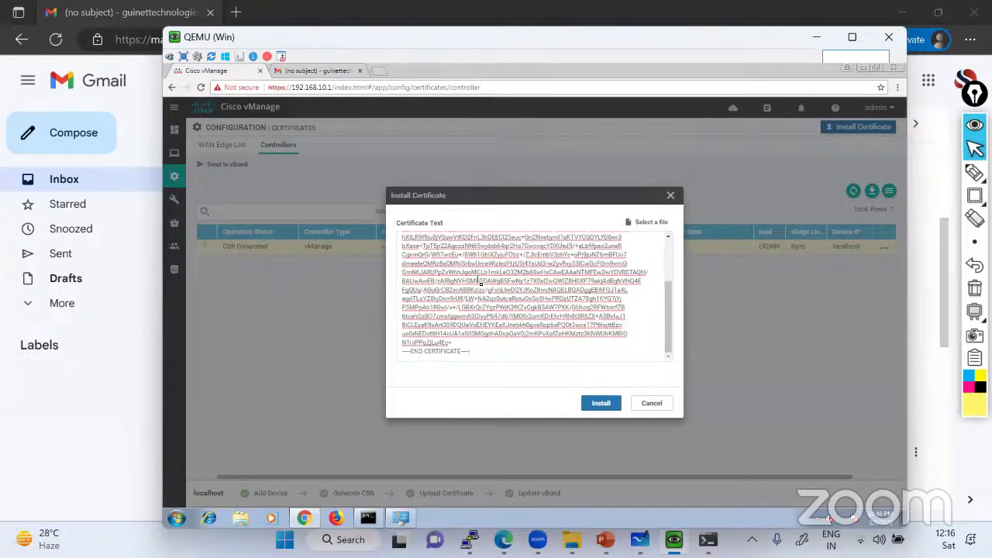
click(608, 404)
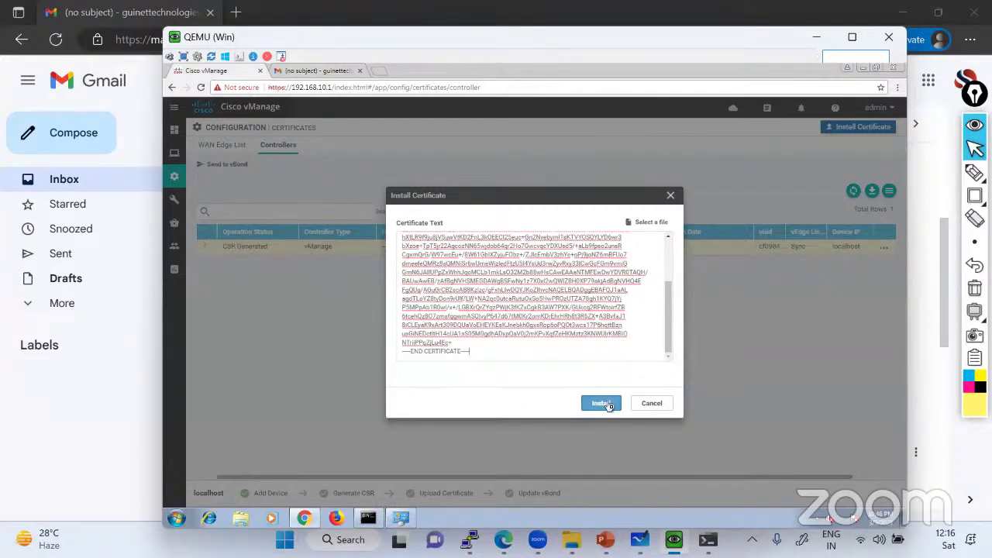
click(601, 403)
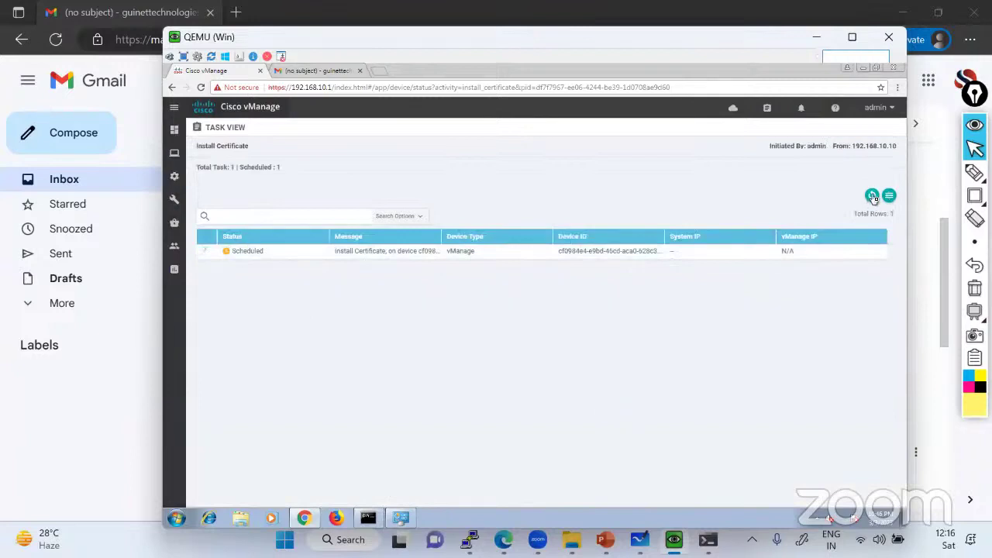
click(873, 196)
mouse_move(174, 271)
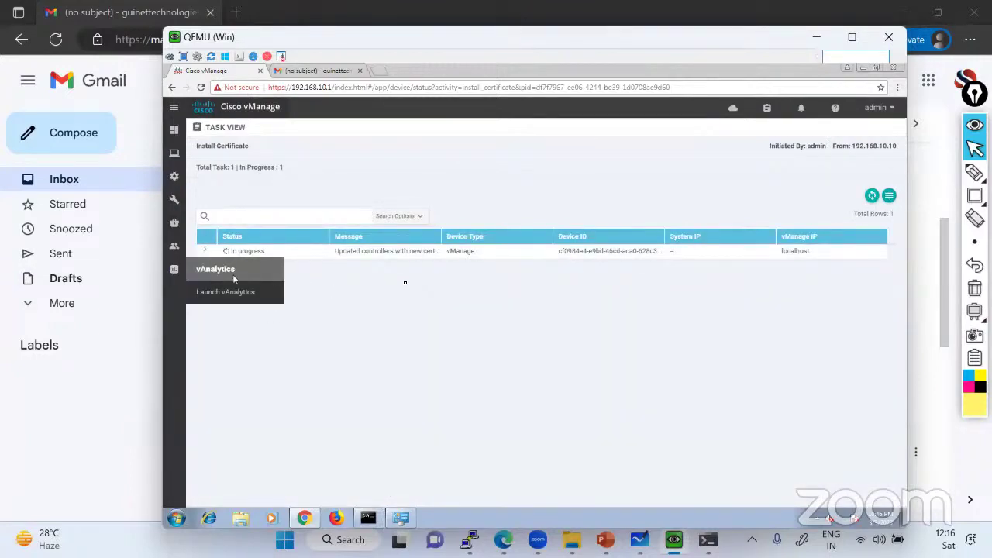
click(873, 198)
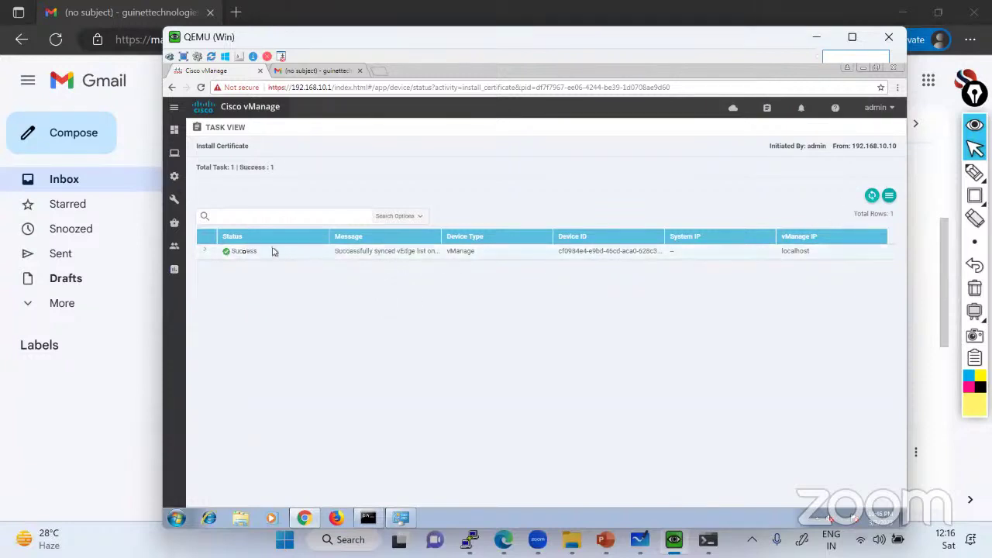
Open the Controllers certificate list and tick off the Generate CSR, Upload Certificate and Update vBond steps
mouse_move(175, 177)
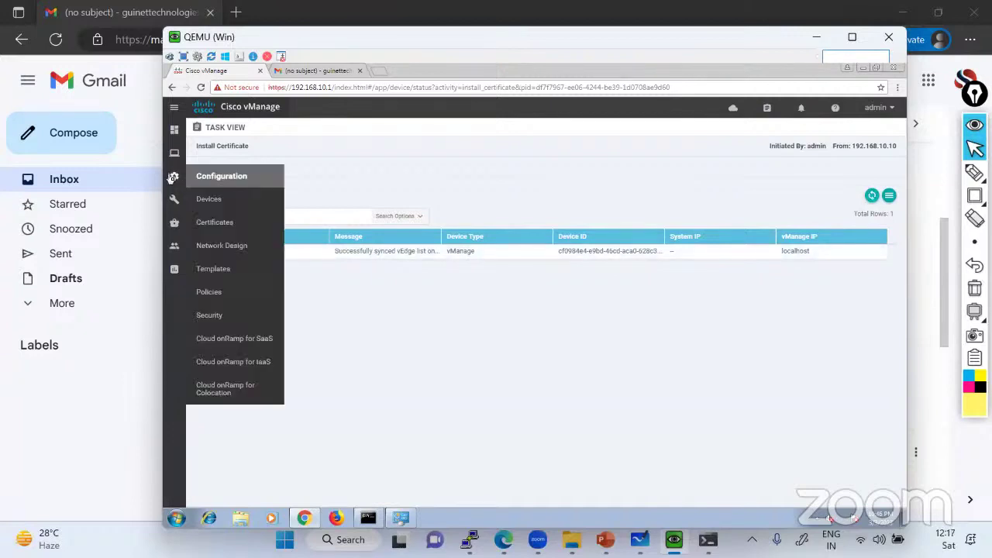
click(216, 222)
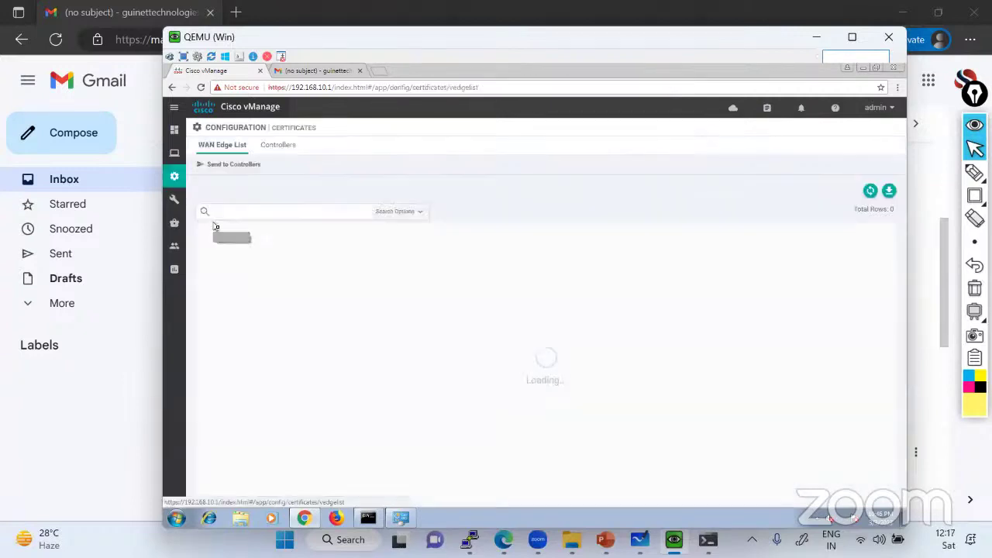
click(291, 147)
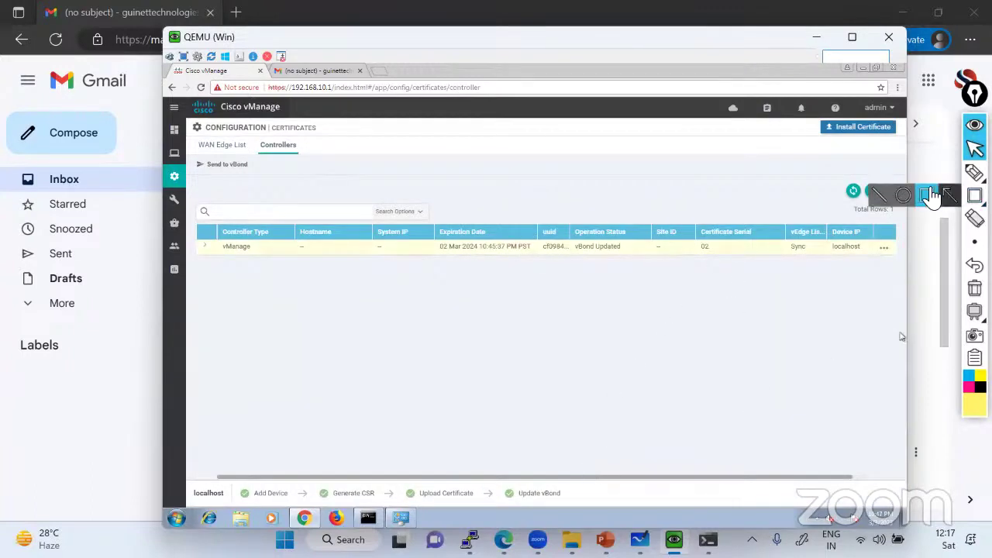
click(975, 172)
click(898, 172)
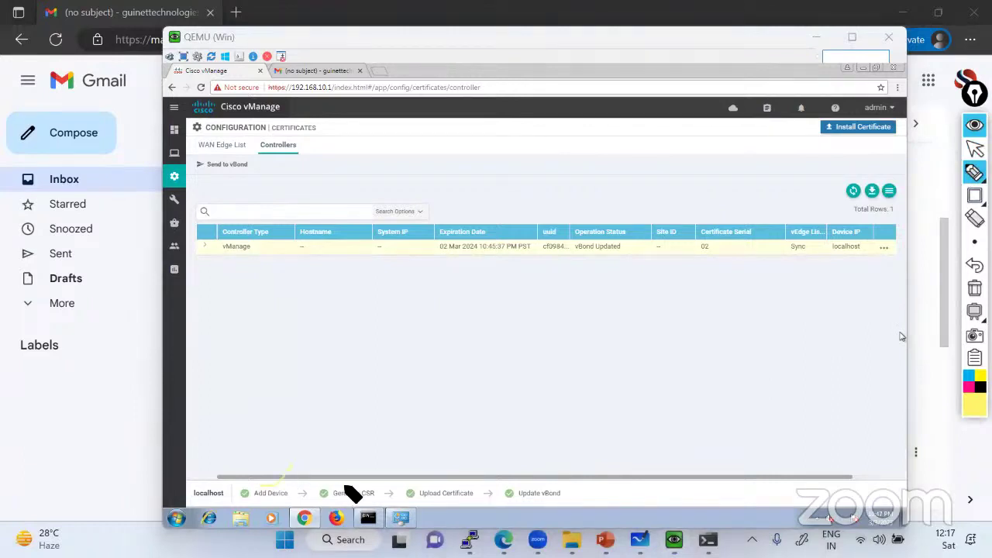
mouse_move(334, 486)
mouse_down()
mouse_move(342, 491)
mouse_move(367, 463)
mouse_up()
drag(416, 487, 442, 478)
drag(530, 486, 548, 475)
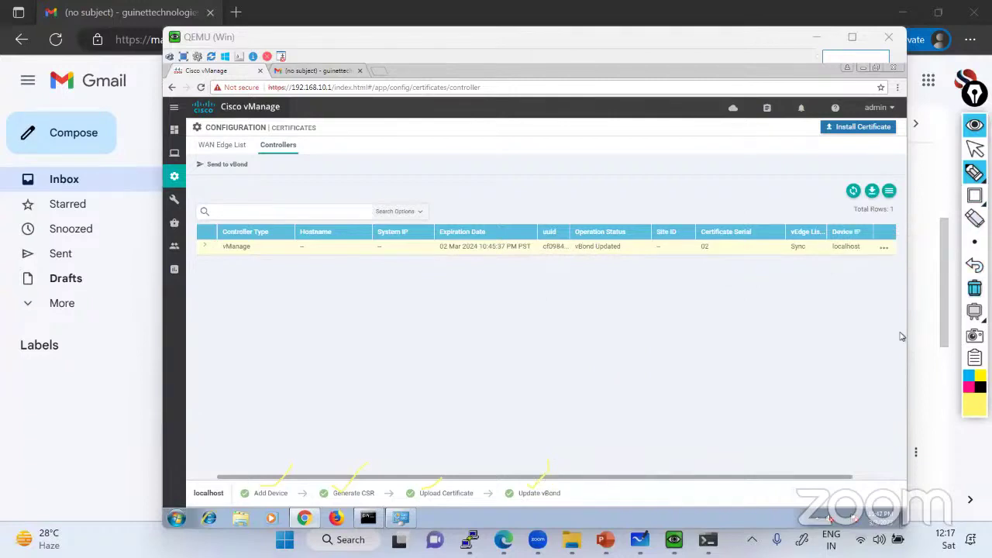
Circle the vManage row's serial 02 and uuid in green, clear the marks, and open Main Dashboard
click(975, 289)
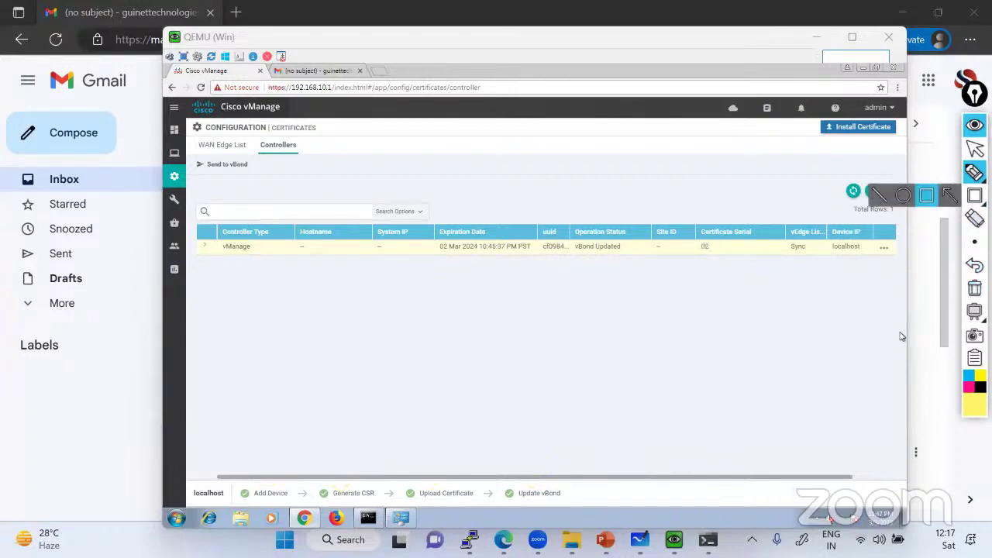
click(970, 380)
click(942, 251)
mouse_move(733, 242)
mouse_down()
mouse_move(698, 247)
mouse_move(741, 234)
mouse_up()
mouse_move(551, 248)
mouse_down()
mouse_move(541, 235)
mouse_move(579, 250)
mouse_move(553, 242)
mouse_up()
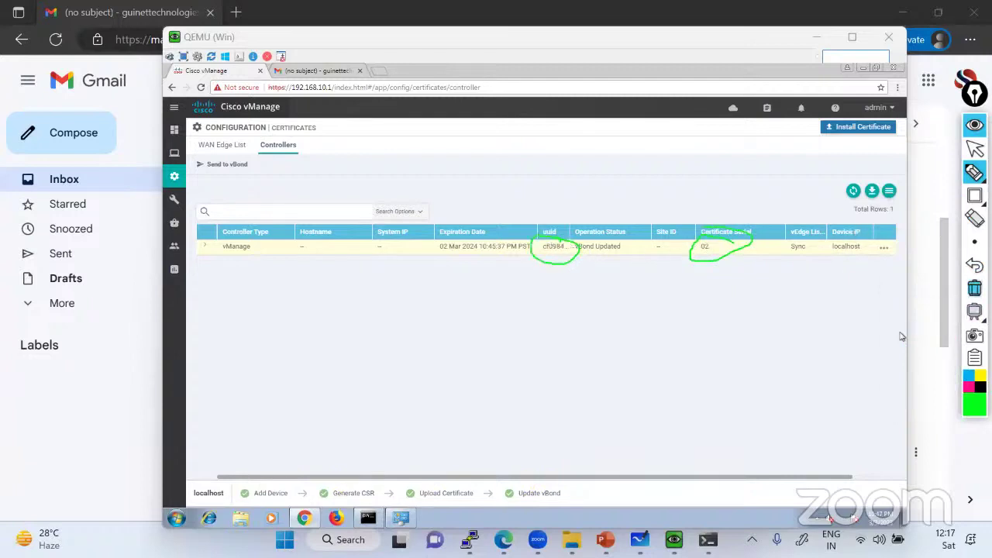
click(974, 288)
click(975, 148)
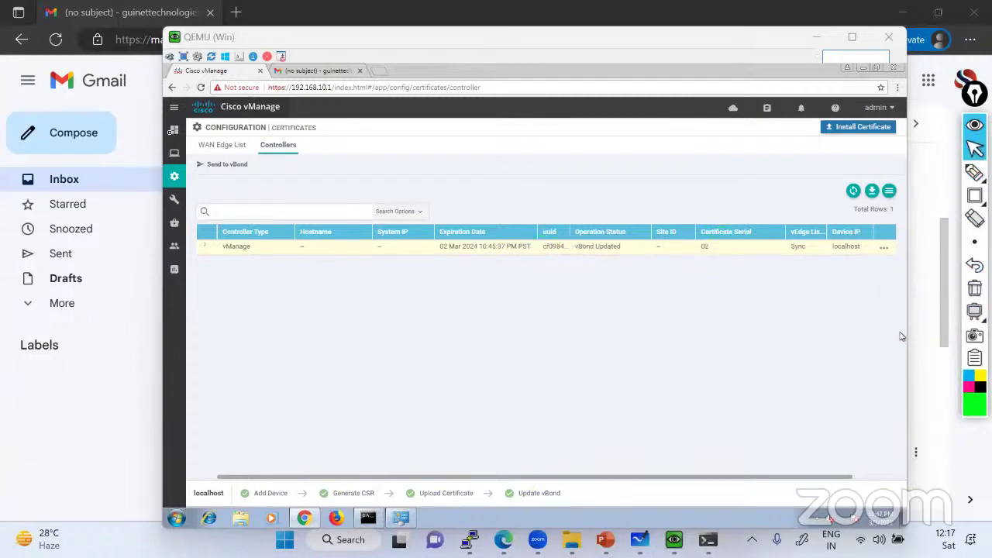
mouse_move(174, 130)
click(225, 153)
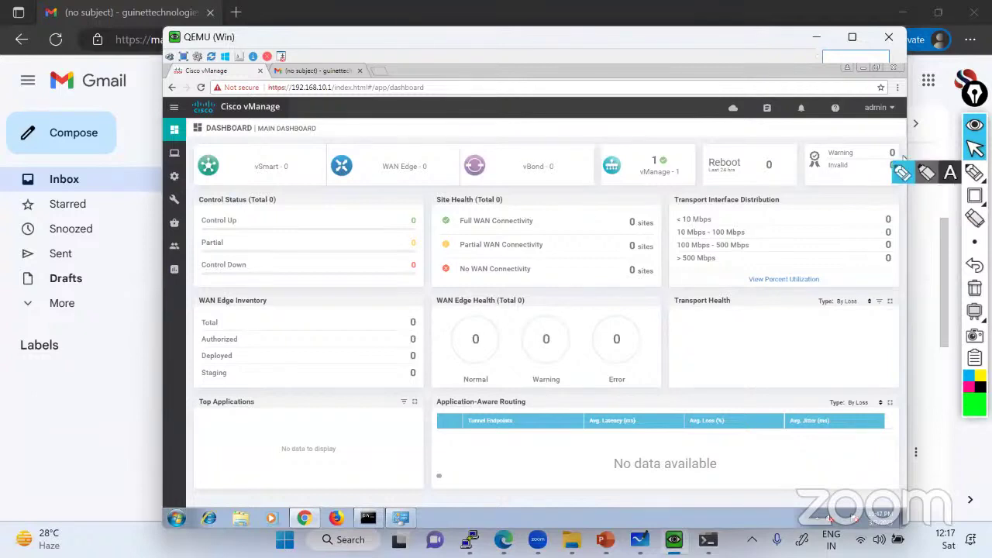
Box the Warning/Invalid certificate tile on the dashboard, then minimize Gmail and nudge the vManage window up
click(975, 196)
drag(797, 141, 900, 180)
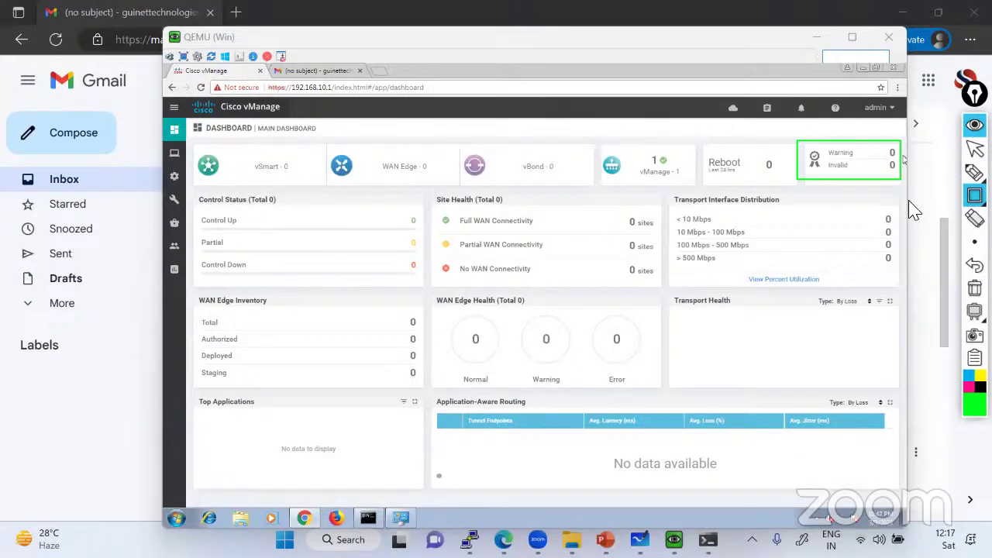
click(975, 149)
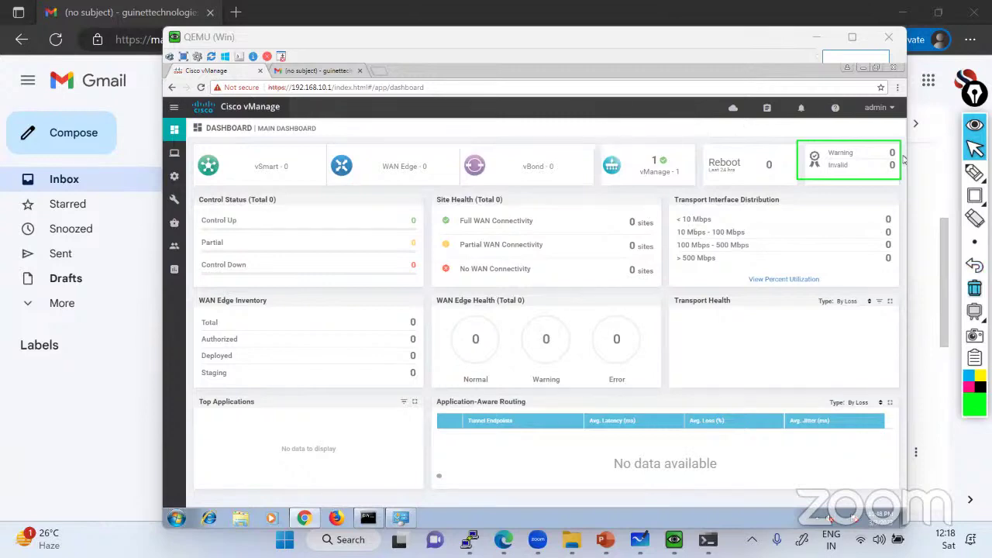
click(974, 288)
click(903, 13)
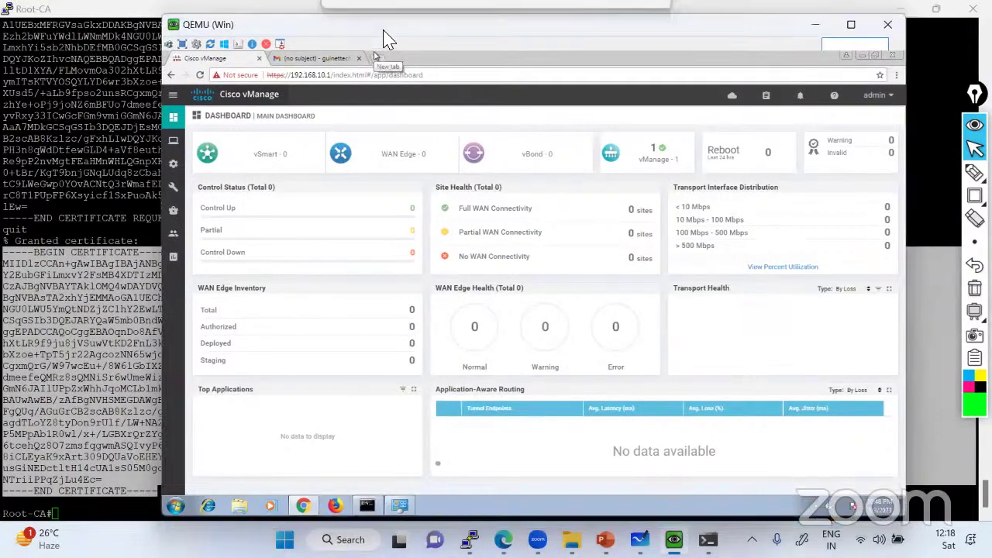
drag(389, 51, 387, 39)
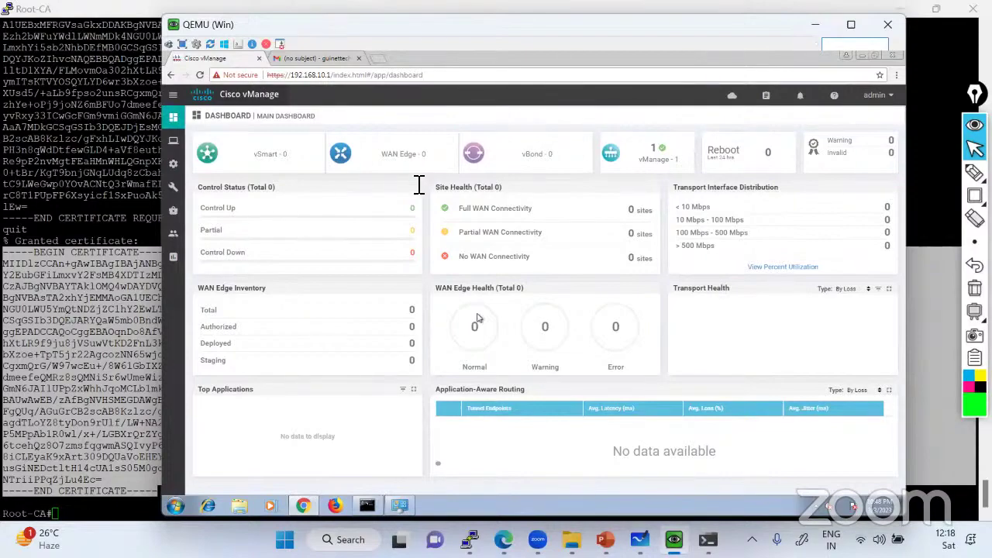
Zoom out the lab guide and read through the Root-CA signing and certificate install steps on pages 3–5
key(alt+Tab)
scroll(421, 194, down, 2)
key(ctrl+minus)
scroll(418, 231, up, 4)
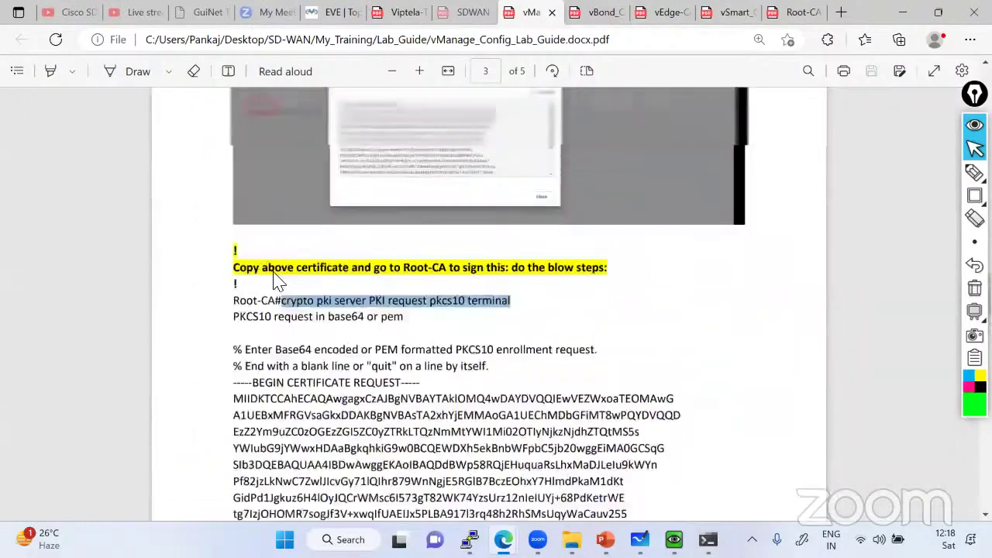
drag(235, 320, 527, 322)
scroll(512, 323, down, 1)
scroll(346, 299, down, 1)
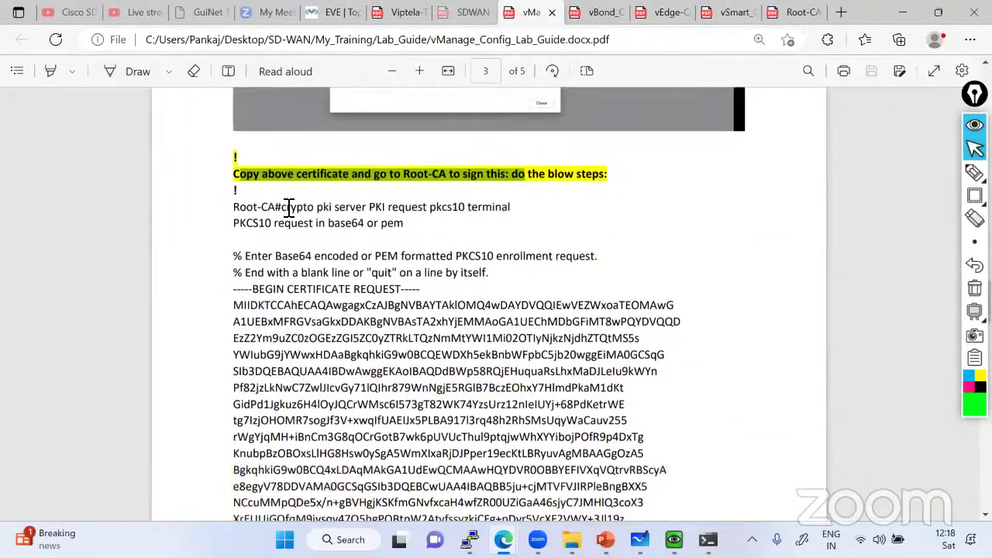
drag(283, 210, 510, 210)
scroll(472, 272, down, 3)
scroll(458, 277, down, 6)
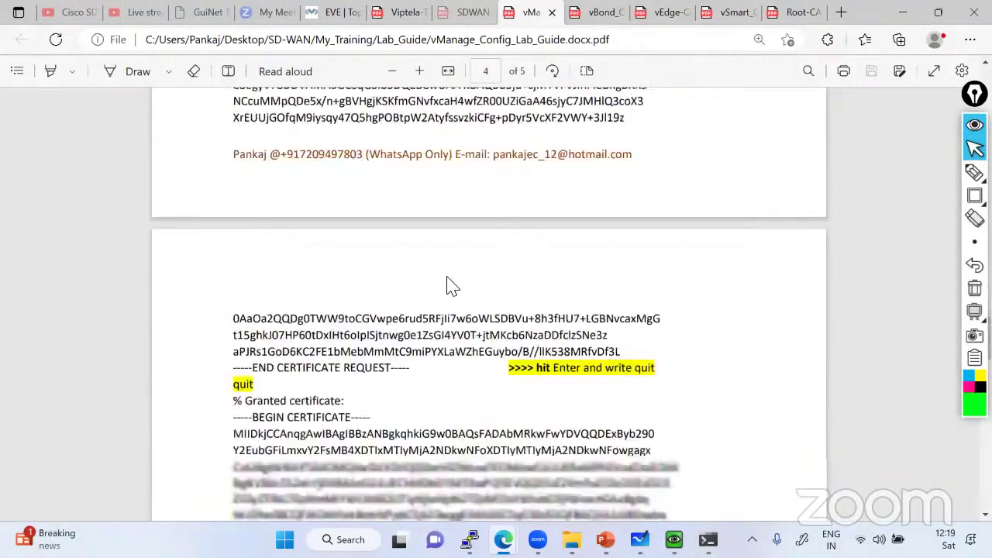
drag(233, 242, 288, 243)
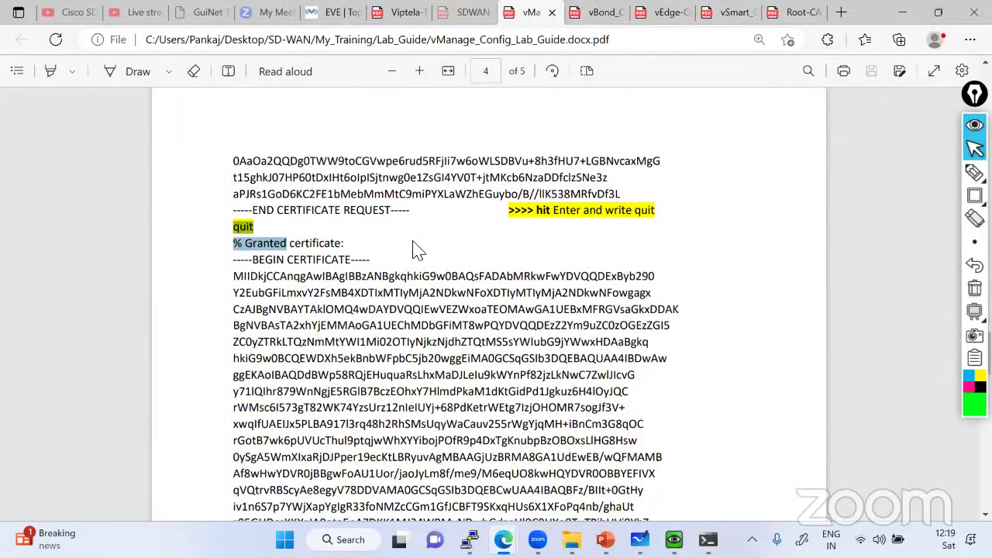
scroll(393, 250, down, 3)
drag(234, 120, 260, 137)
drag(378, 279, 378, 279)
scroll(383, 349, down, 7)
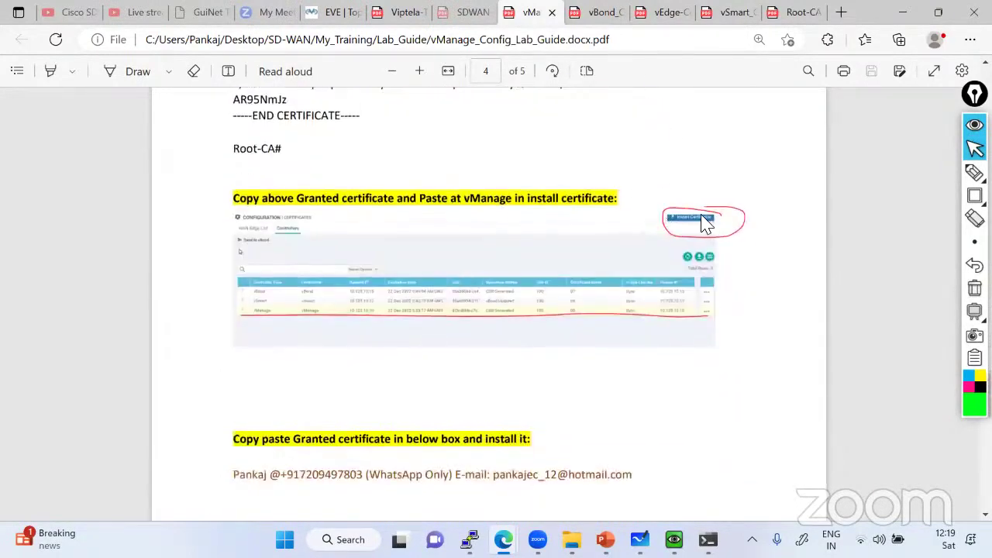
scroll(649, 259, down, 4)
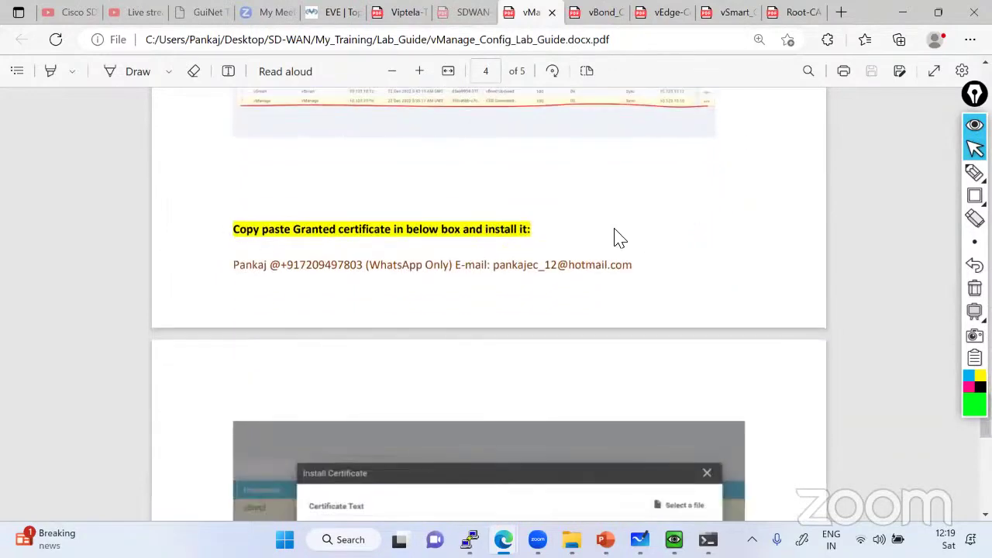
scroll(572, 244, down, 5)
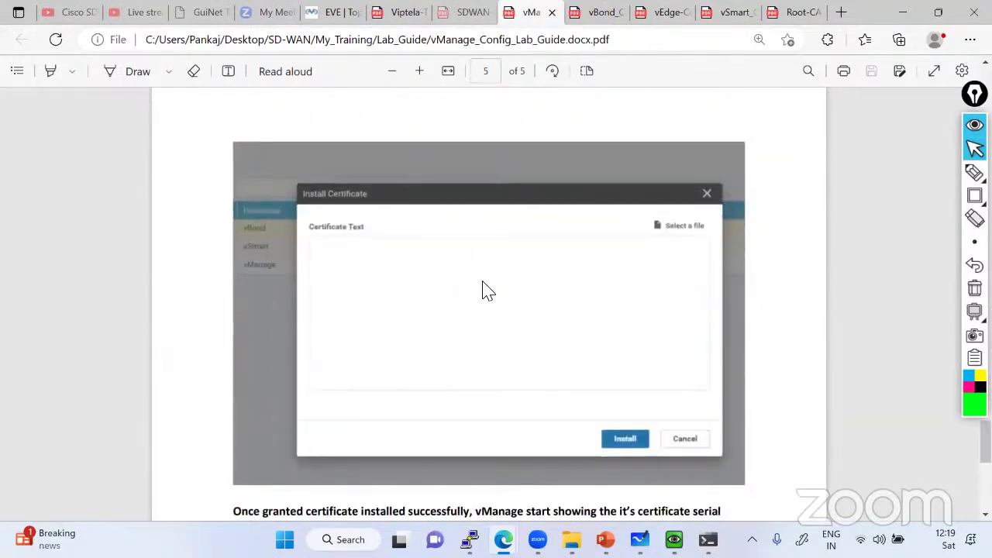
scroll(483, 288, down, 6)
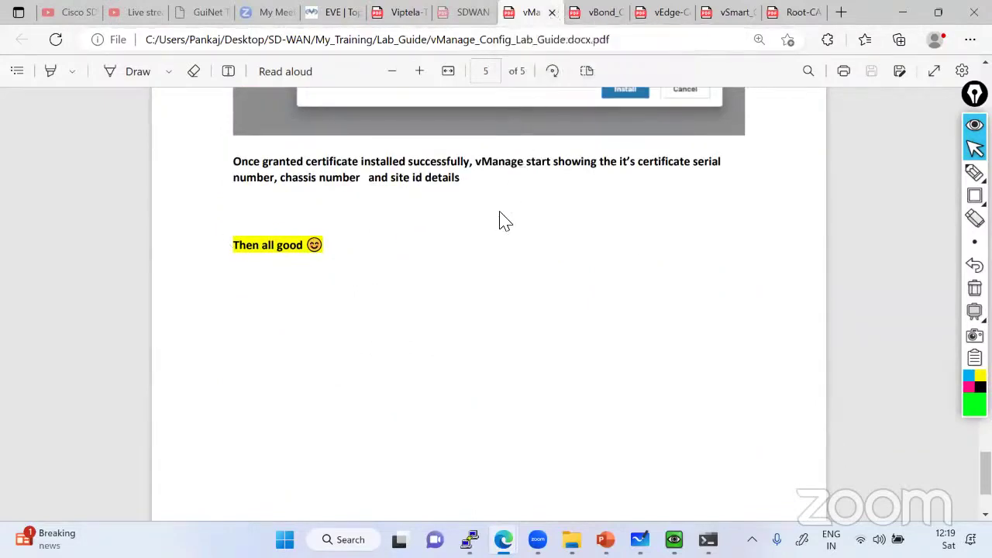
Return to page 1 and select the system block commands (system-ip 10.123.10.10, site-id 100)
scroll(500, 221, up, 10)
scroll(500, 221, up, 10)
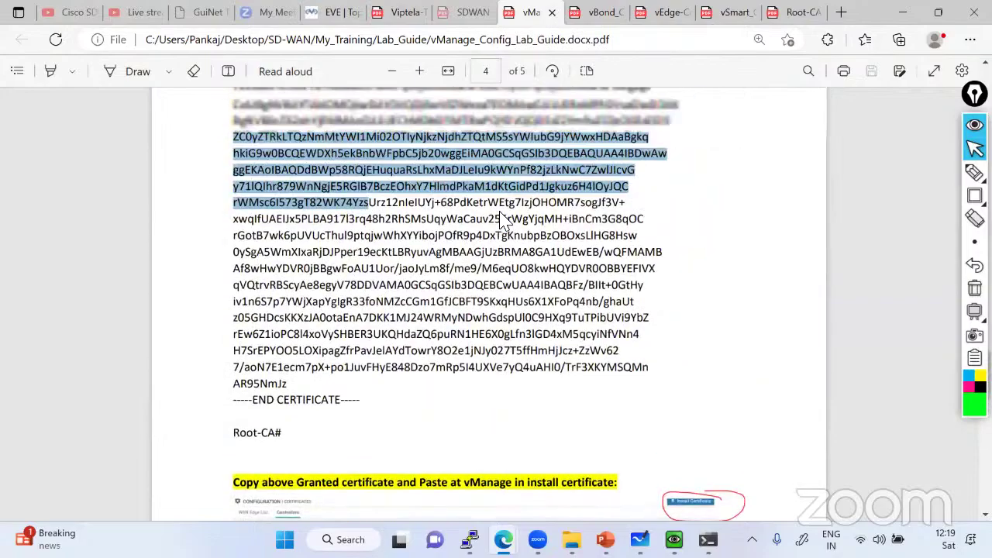
scroll(501, 219, up, 10)
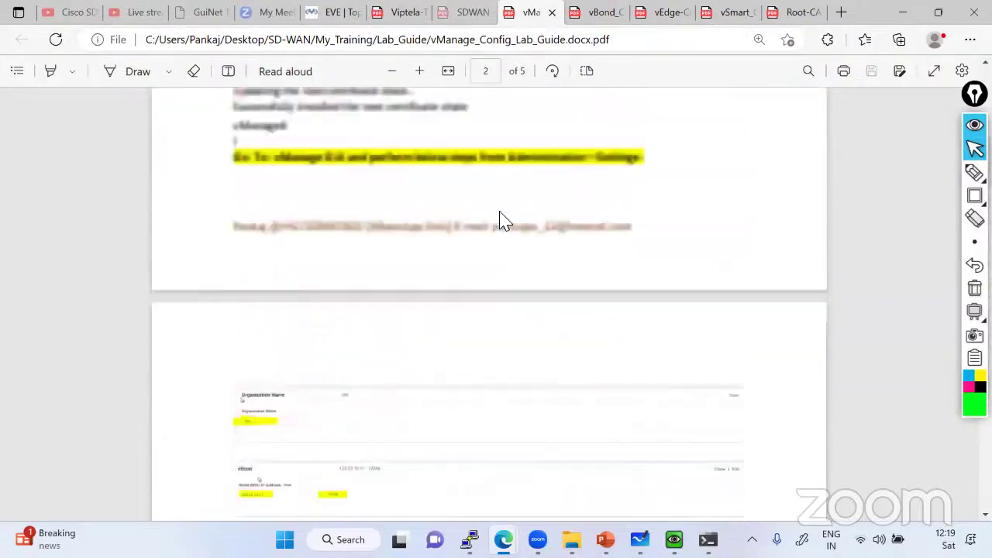
drag(238, 188, 390, 308)
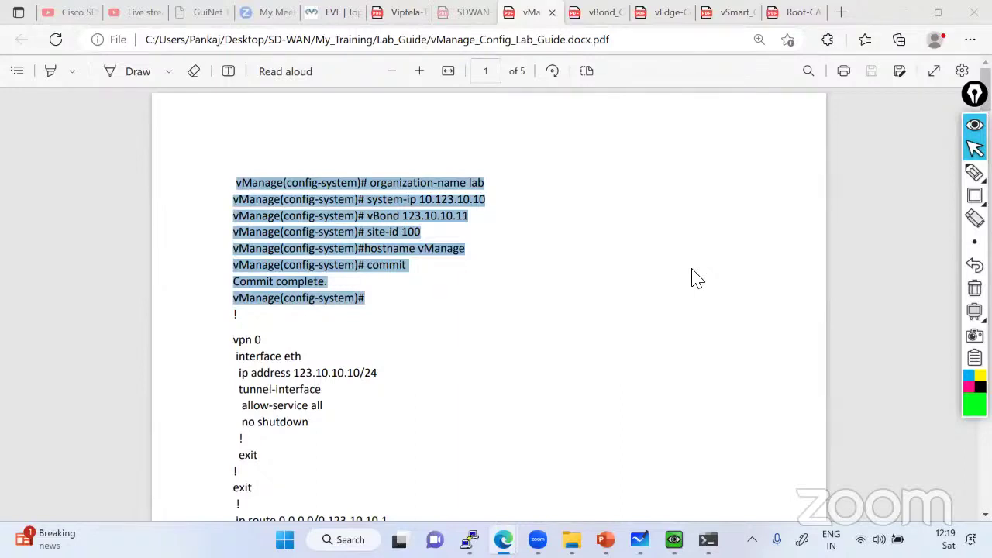
Back in vManage, open Administration > Settings and edit Controller Certificate Authorization
key(alt+Tab)
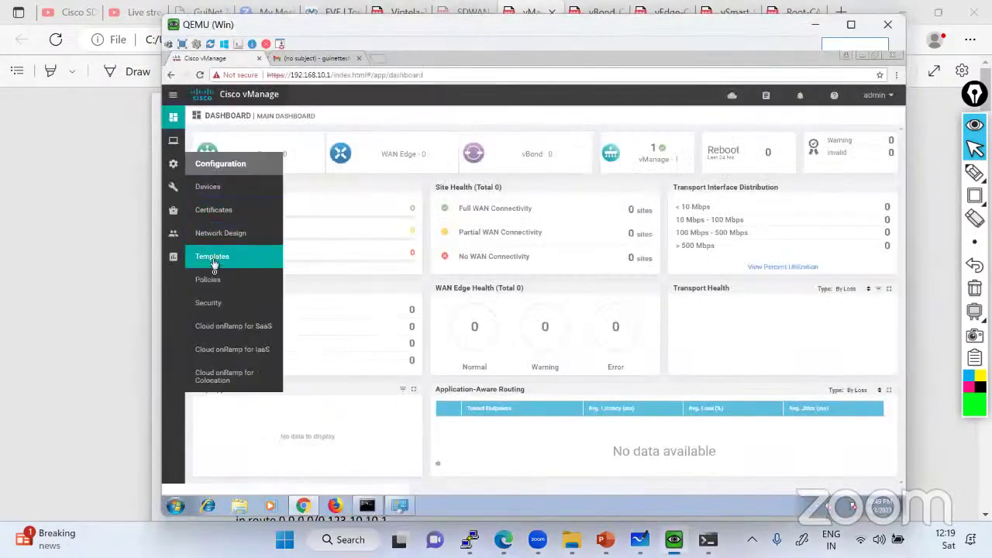
mouse_move(173, 215)
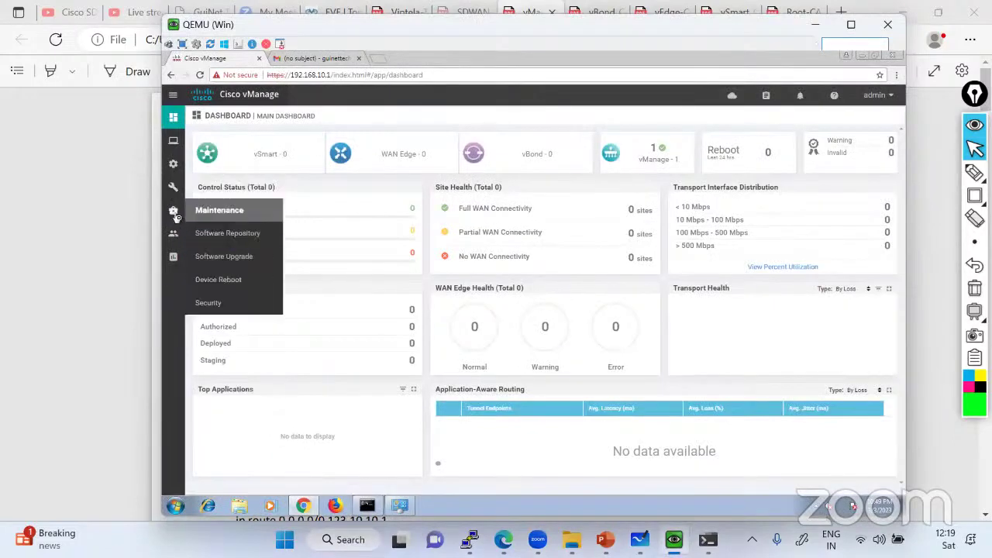
mouse_move(180, 239)
click(206, 258)
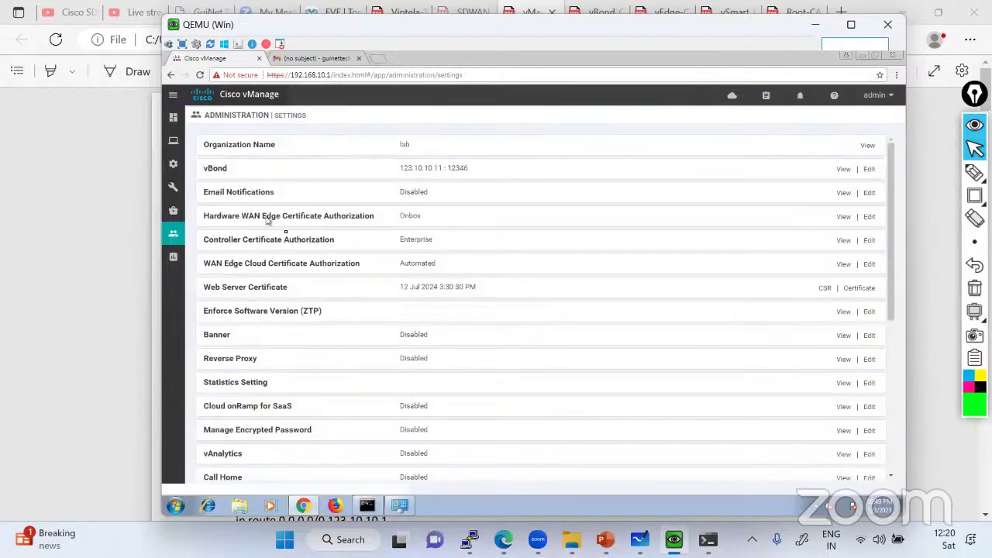
click(869, 241)
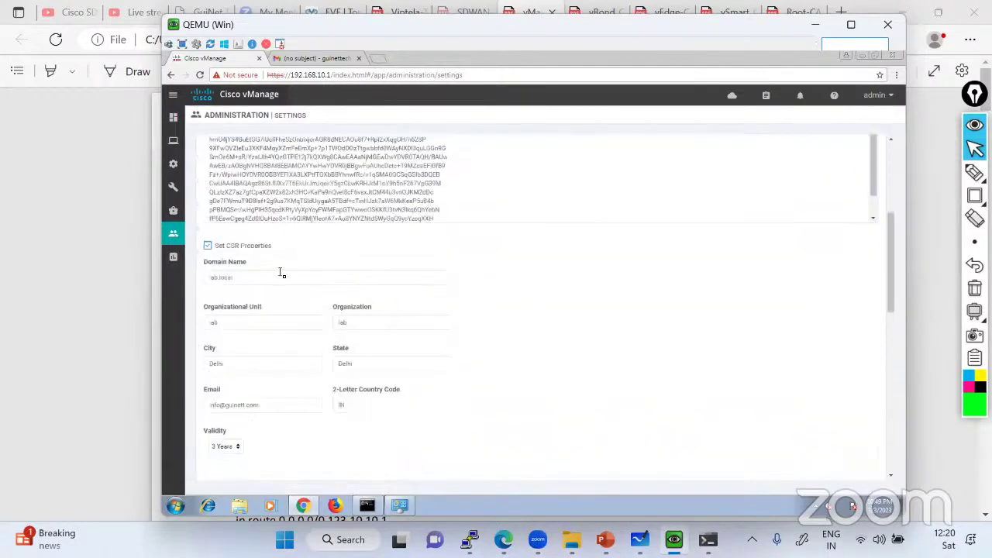
Go to Configuration > Devices to view the empty WAN Edge List
scroll(286, 266, up, 5)
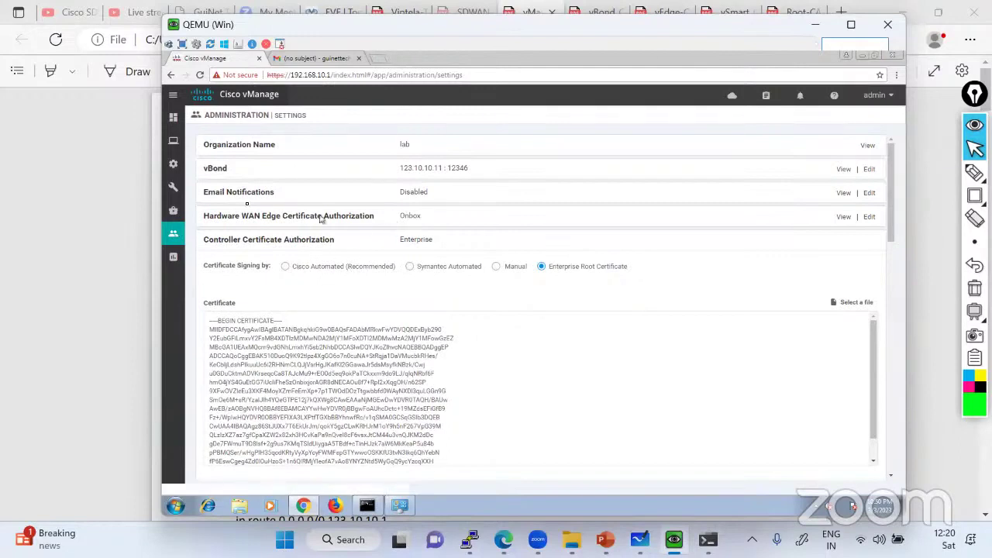
mouse_move(173, 164)
click(223, 192)
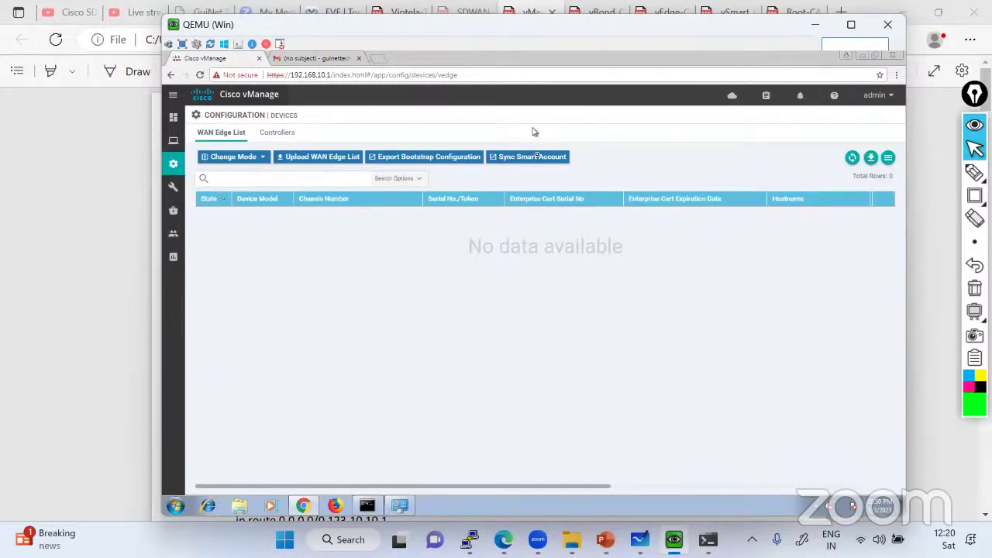
Draw a rectangle annotation around the Sync Smart Account option, then remove it
mouse_move(975, 172)
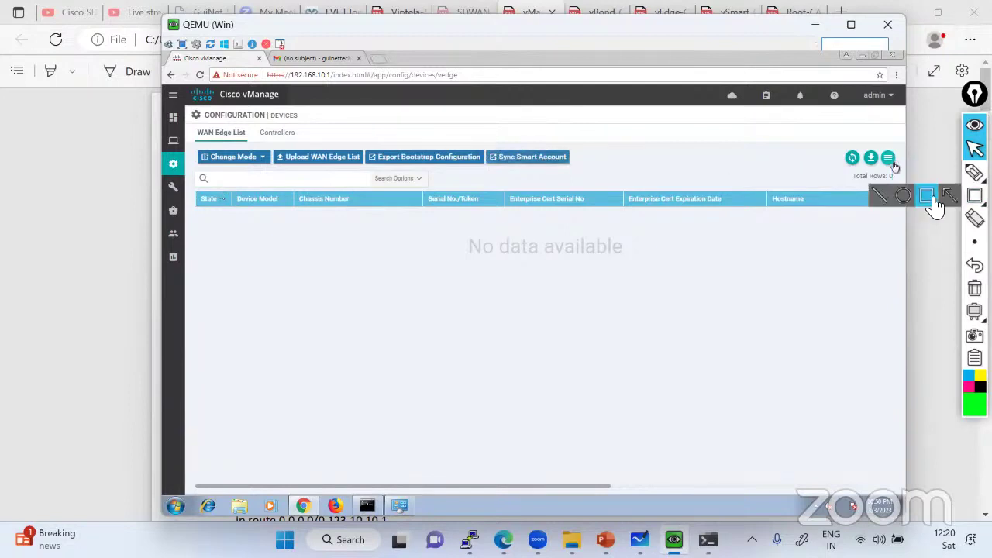
click(974, 195)
drag(486, 143, 583, 178)
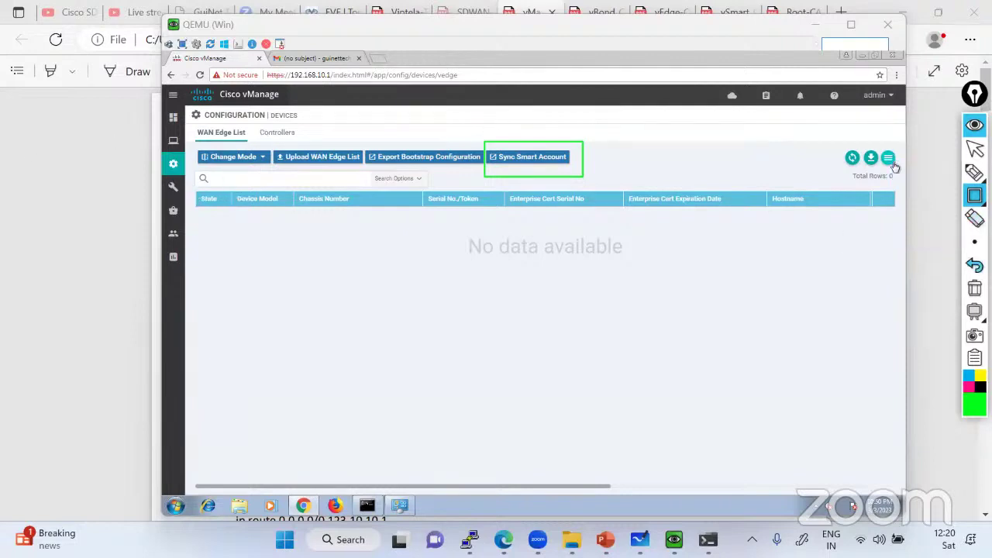
click(975, 265)
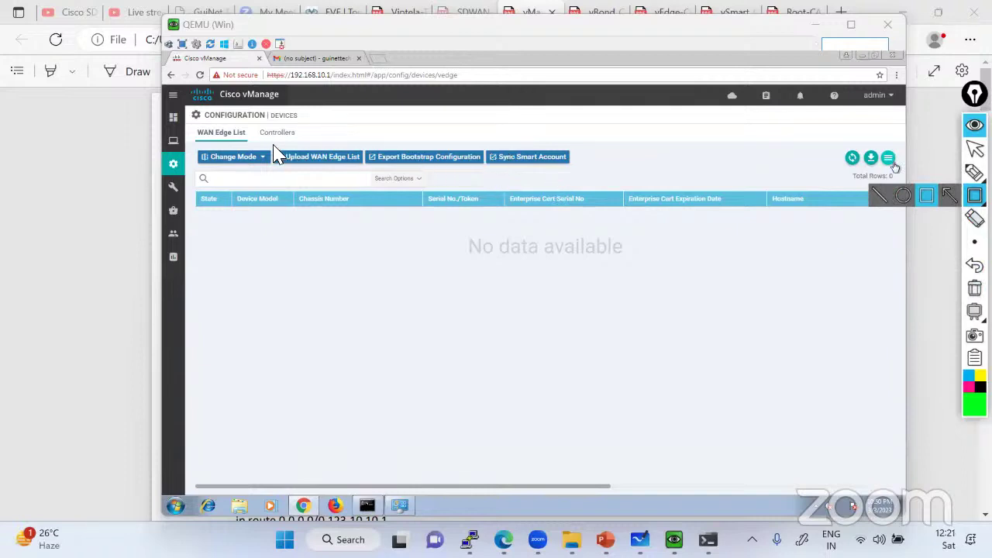
Box Upload WAN Edge List and Sync Smart Account, clear the drawings, and switch to the Lab_Guide folder
mouse_move(273, 145)
mouse_down()
mouse_move(348, 177)
mouse_move(366, 173)
mouse_up()
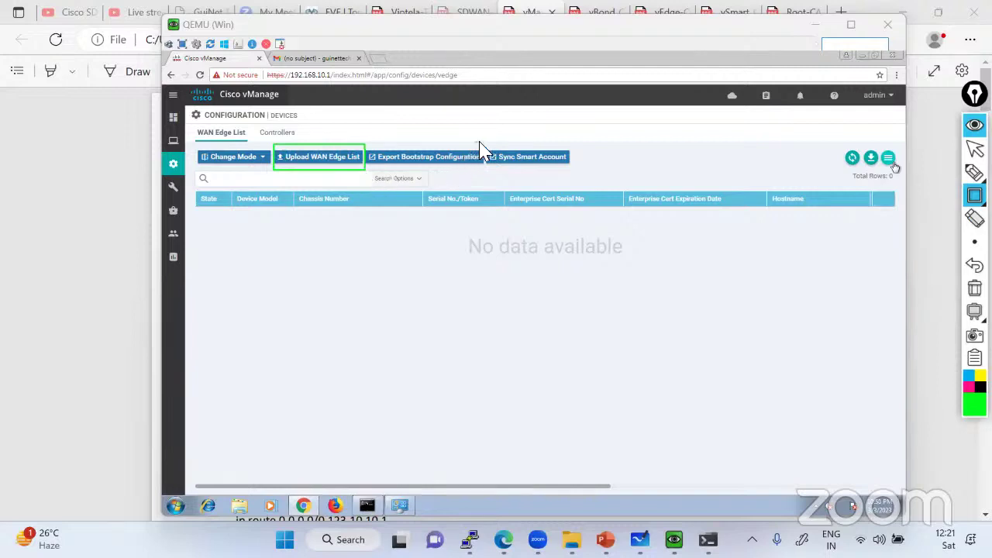
drag(475, 142, 593, 170)
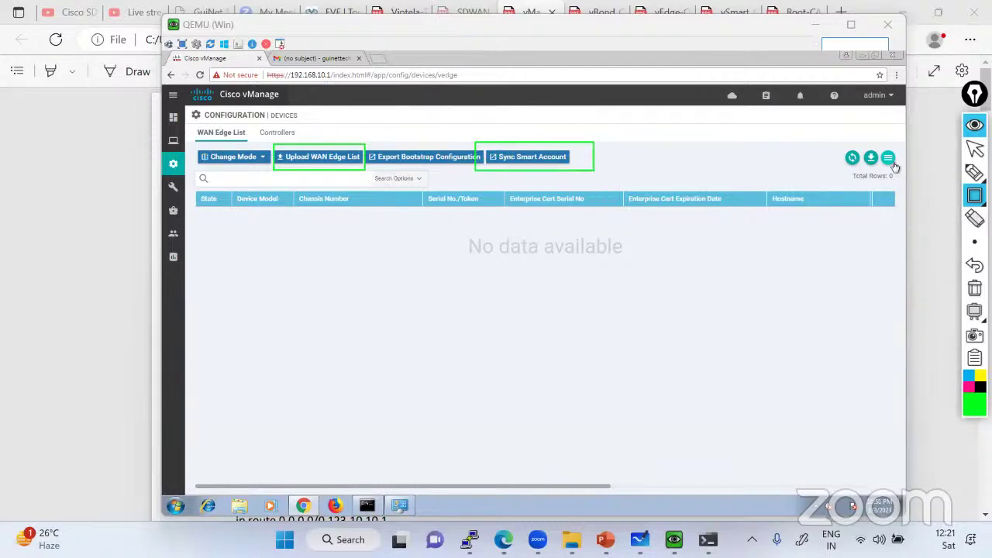
click(975, 288)
click(975, 149)
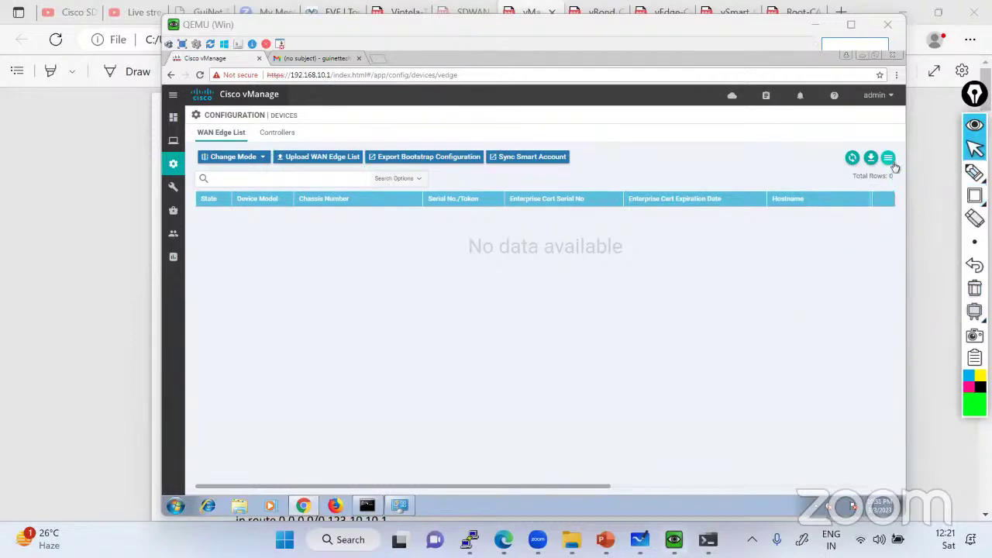
click(570, 535)
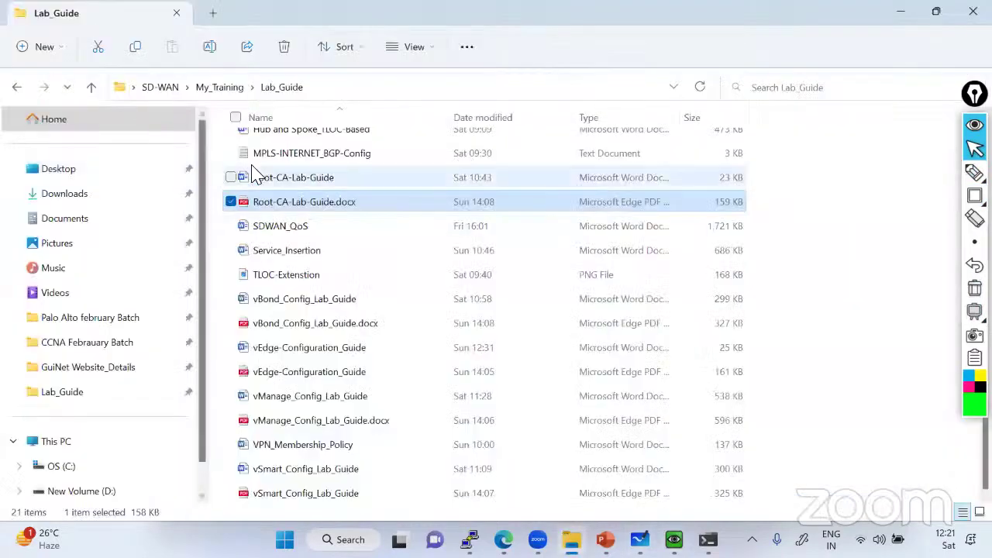
From My_Training, open the MY_PPT folder and the ZTP presentation
key(alt+Up)
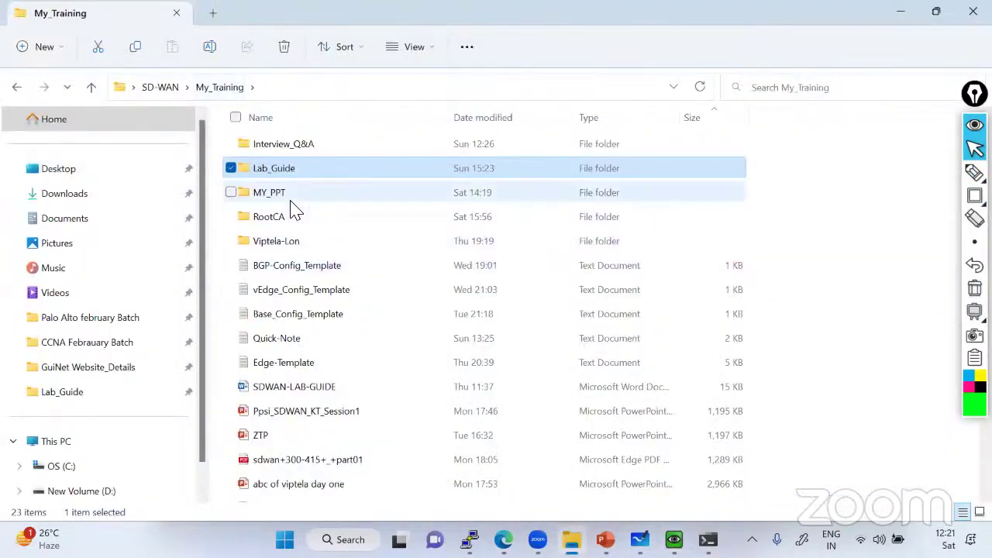
double_click(293, 195)
scroll(349, 314, down, 3)
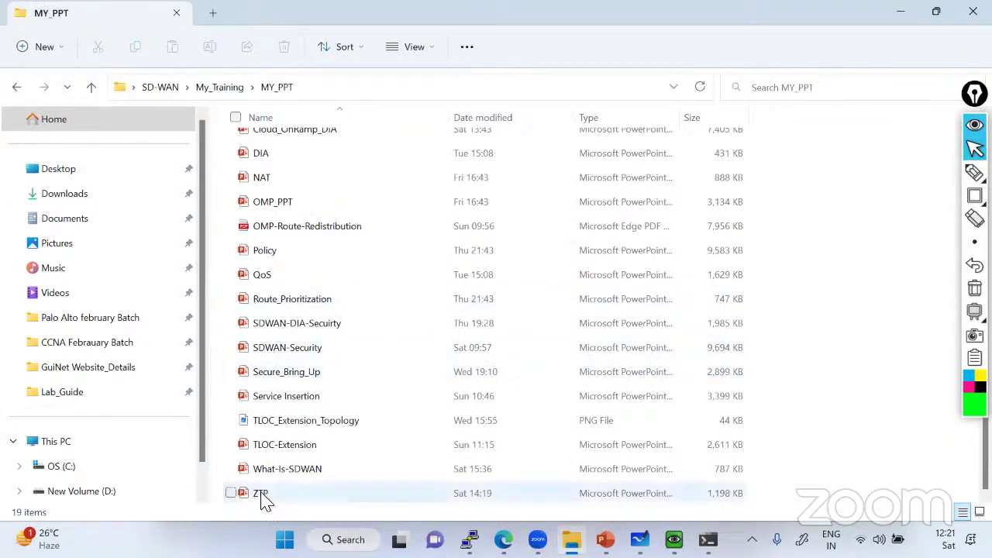
double_click(262, 496)
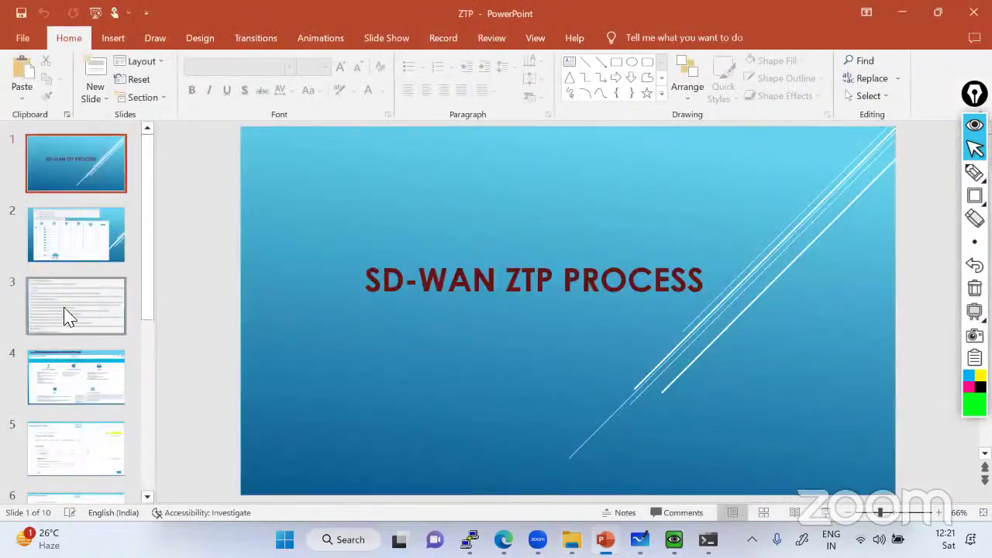
scroll(69, 314, down, 2)
Step through ZTP slides 3–7 on Plug and Play Connect, then return to vManage
click(82, 228)
click(80, 329)
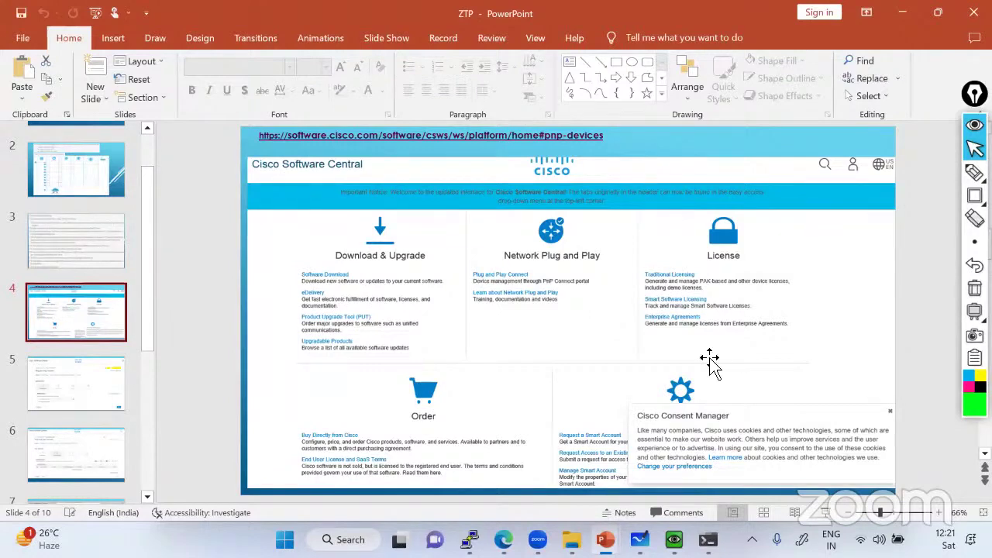
click(102, 364)
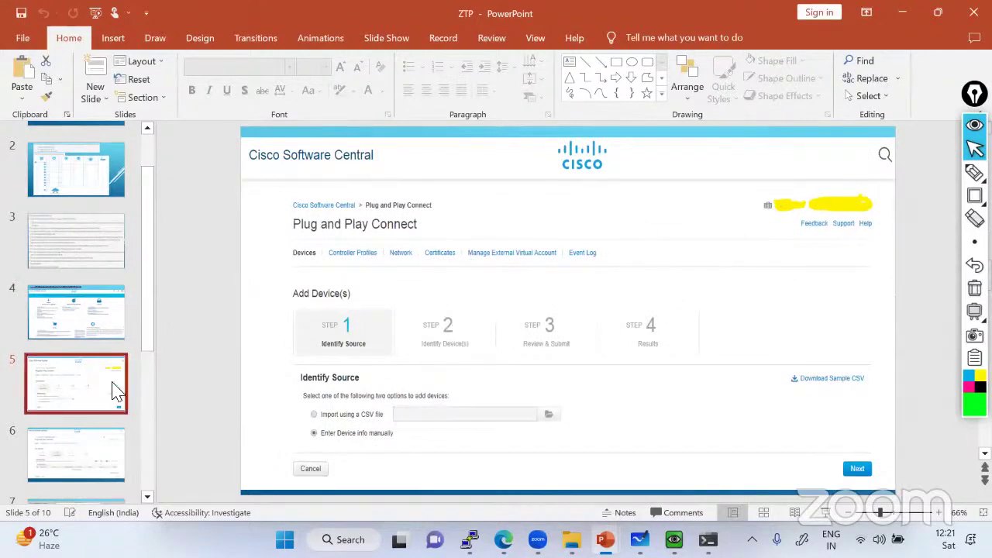
click(77, 442)
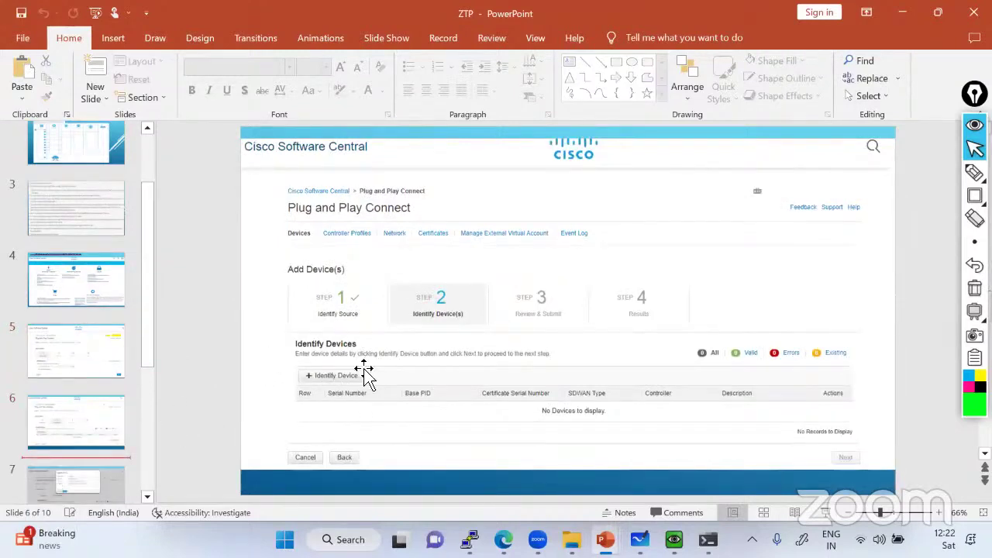
click(62, 487)
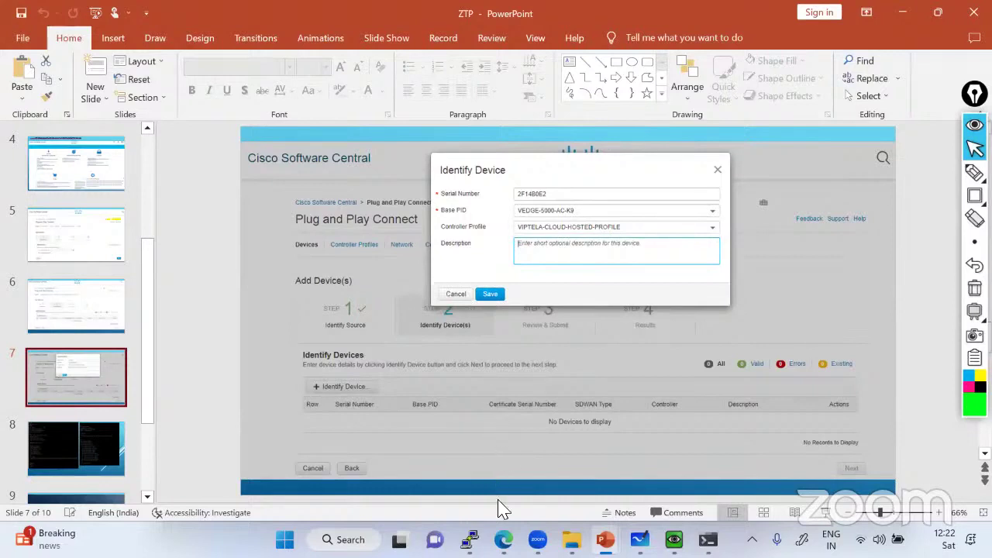
click(673, 539)
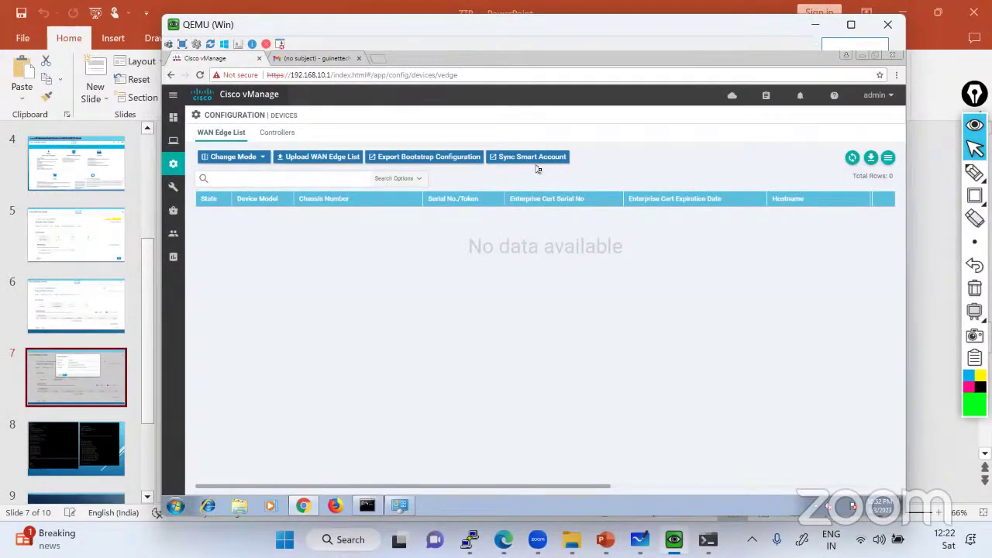
Circle the WAN Edge List page header in green and draw an arrow from it
mouse_move(975, 196)
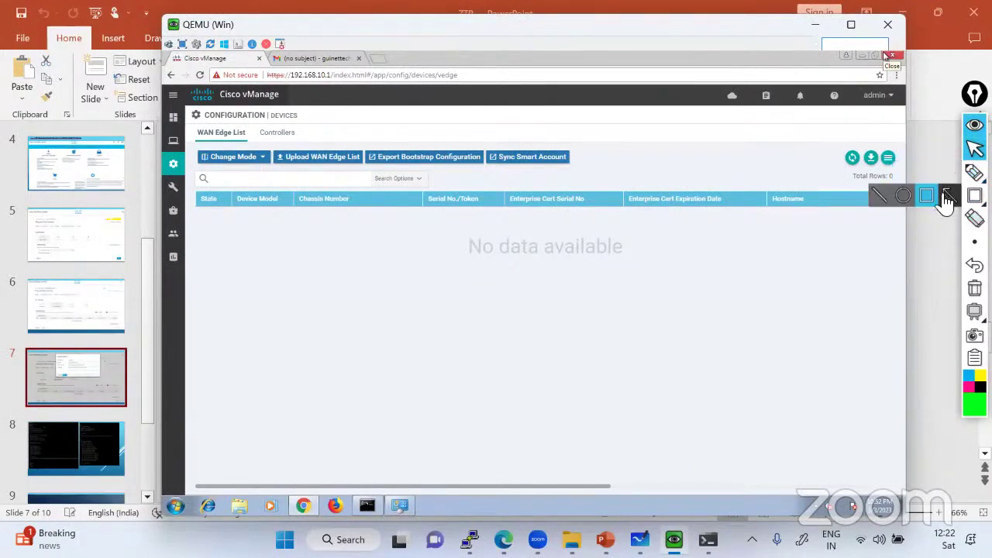
click(903, 196)
drag(741, 108, 850, 158)
mouse_move(965, 175)
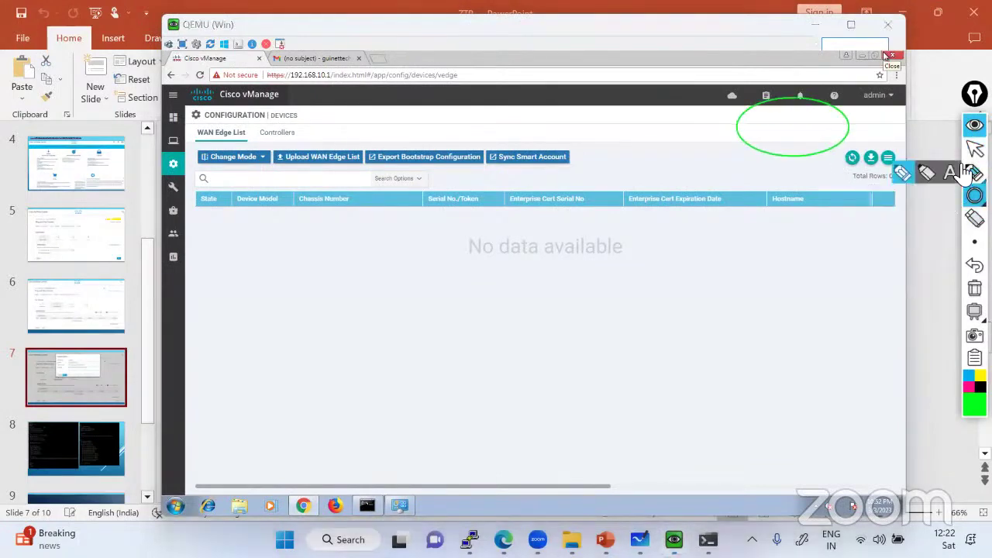
click(905, 173)
mouse_move(570, 158)
mouse_down()
mouse_move(572, 112)
mouse_move(745, 101)
mouse_move(571, 155)
mouse_move(576, 144)
mouse_up()
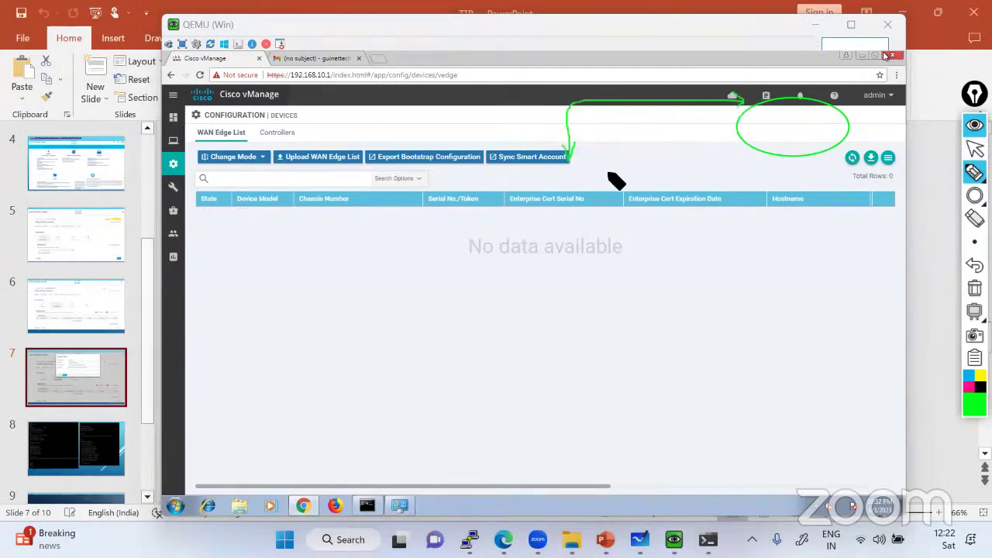
mouse_move(729, 118)
mouse_down()
mouse_move(552, 154)
mouse_move(561, 153)
mouse_up()
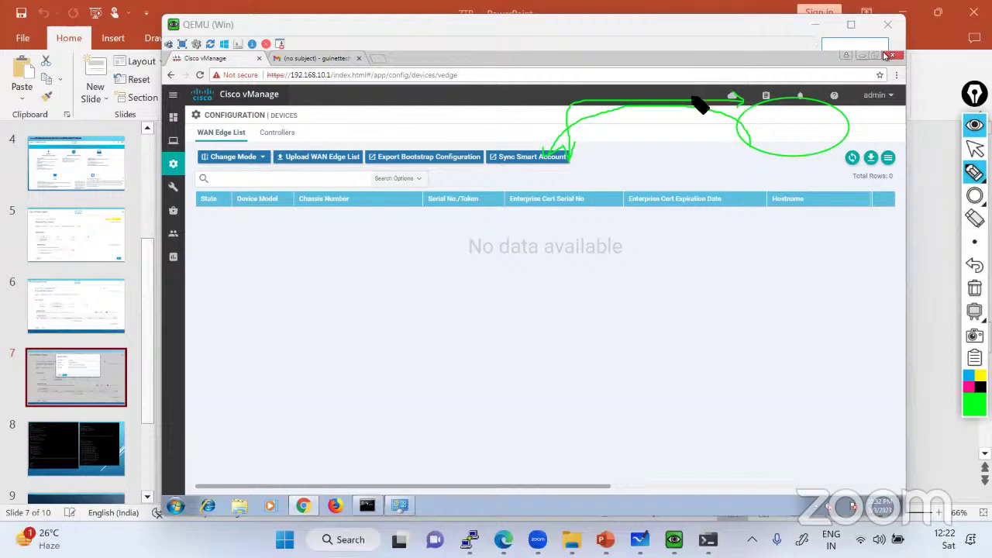
Mark the Chassis Number column, clear all annotations, and bring up the vManage terminal
mouse_move(310, 163)
mouse_down()
mouse_move(310, 199)
mouse_move(351, 194)
mouse_move(295, 203)
mouse_move(358, 191)
mouse_move(294, 186)
mouse_move(292, 194)
mouse_move(361, 211)
mouse_move(361, 199)
mouse_up()
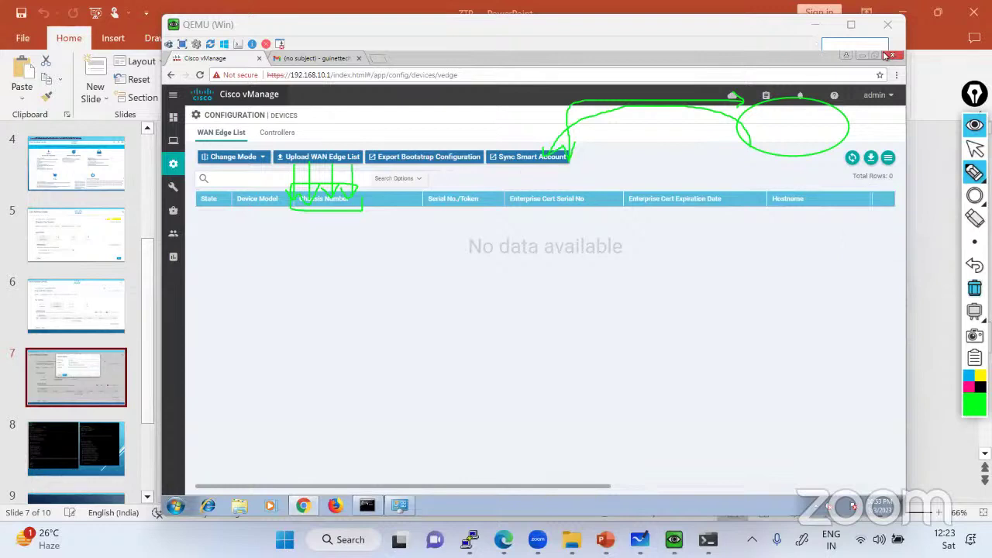
click(974, 288)
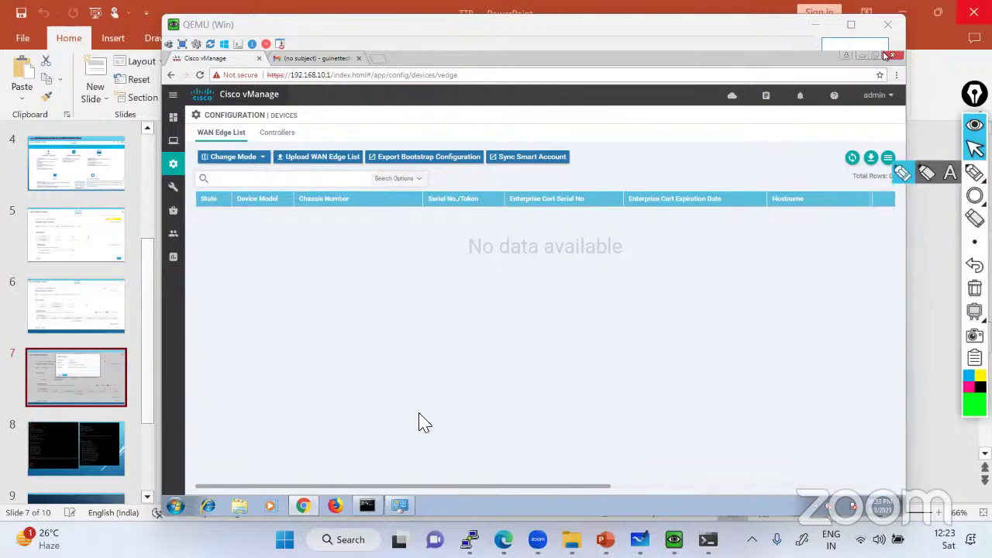
click(469, 539)
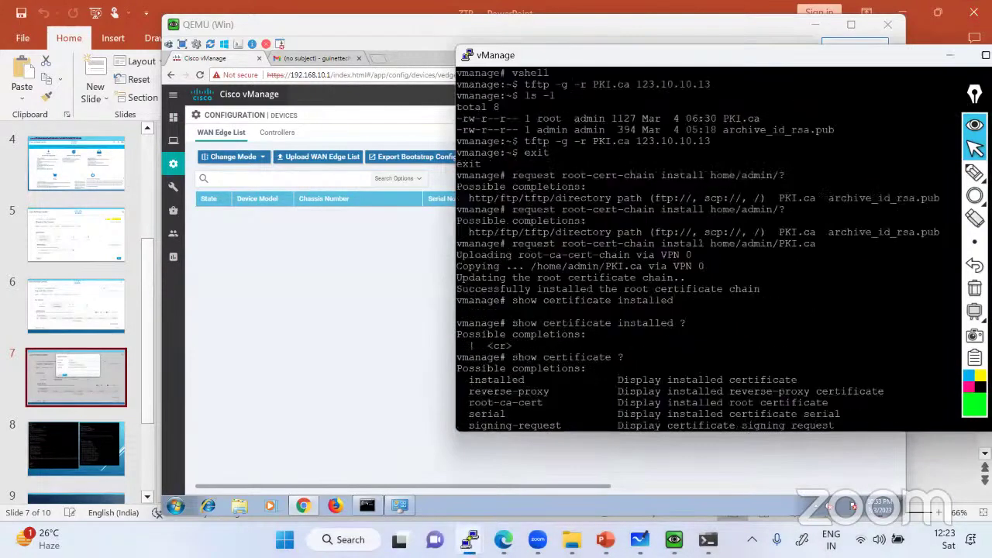
In the vManage terminal, run 'show running-config system' via 'sh run sys'
click(462, 507)
click(436, 462)
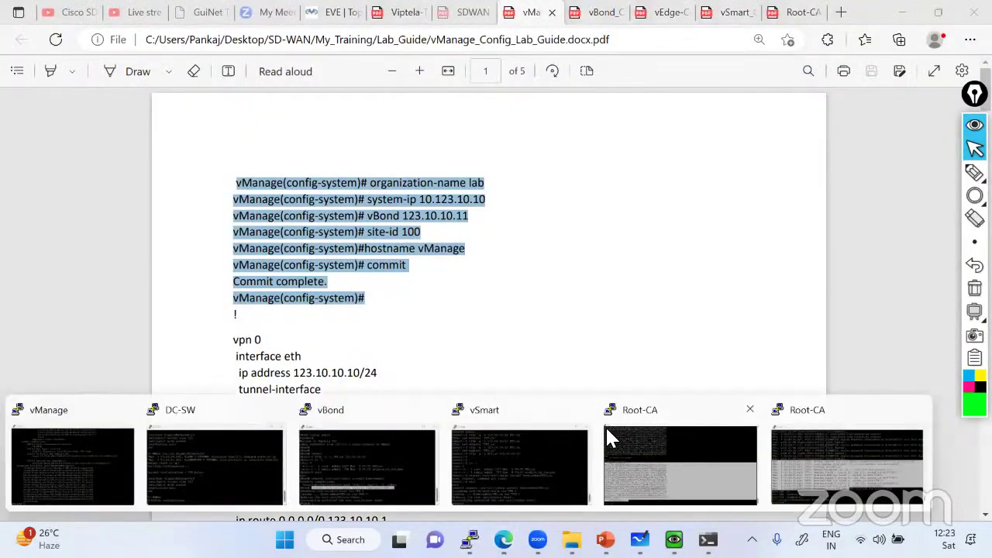
key(alt+Tab)
key(Return)
key(Return)
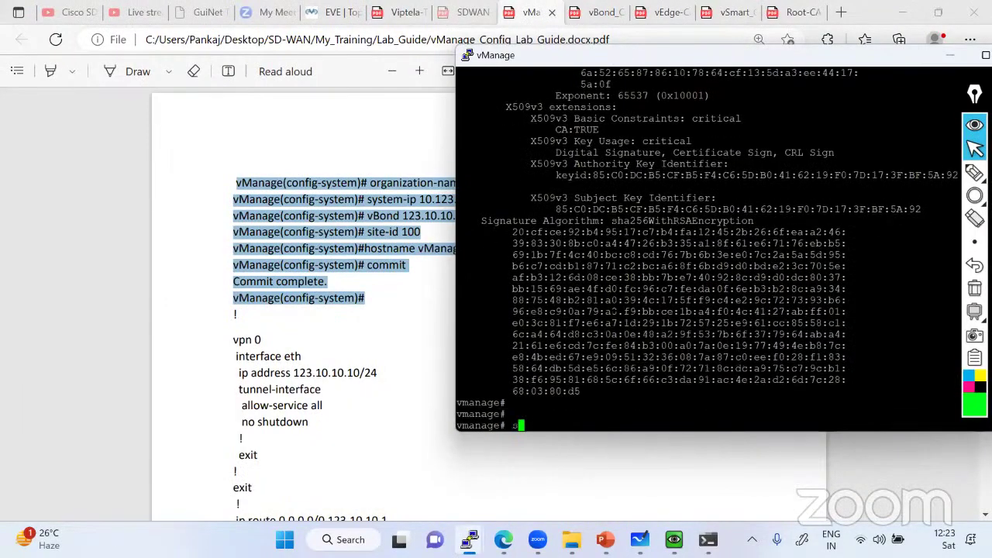
text(sh run sys)
key(Tab)
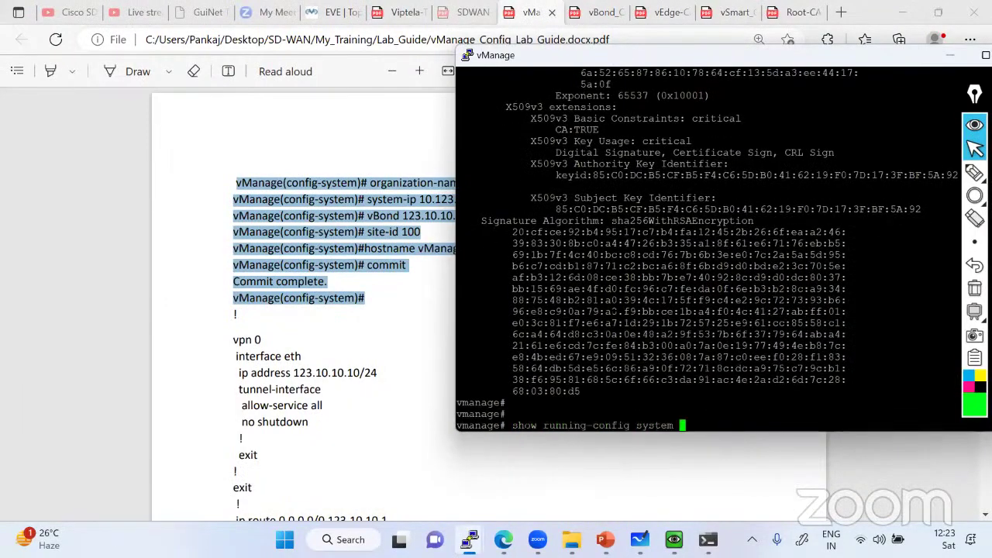
key(Return)
Box the host-name vmanage, organization-name lab and auth-order lines, then clear the annotations
click(974, 195)
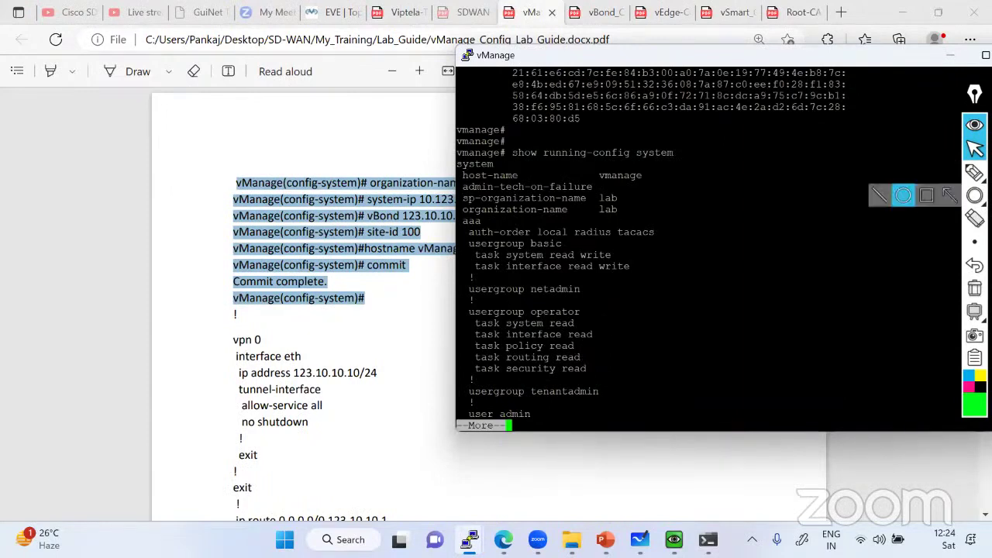
click(927, 198)
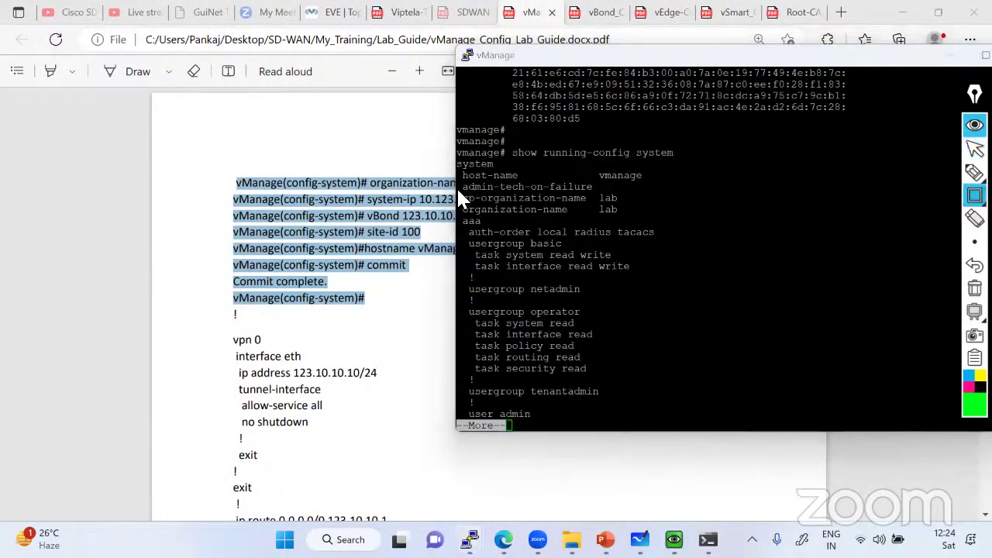
mouse_move(459, 191)
mouse_down()
mouse_move(599, 220)
mouse_move(659, 217)
mouse_up()
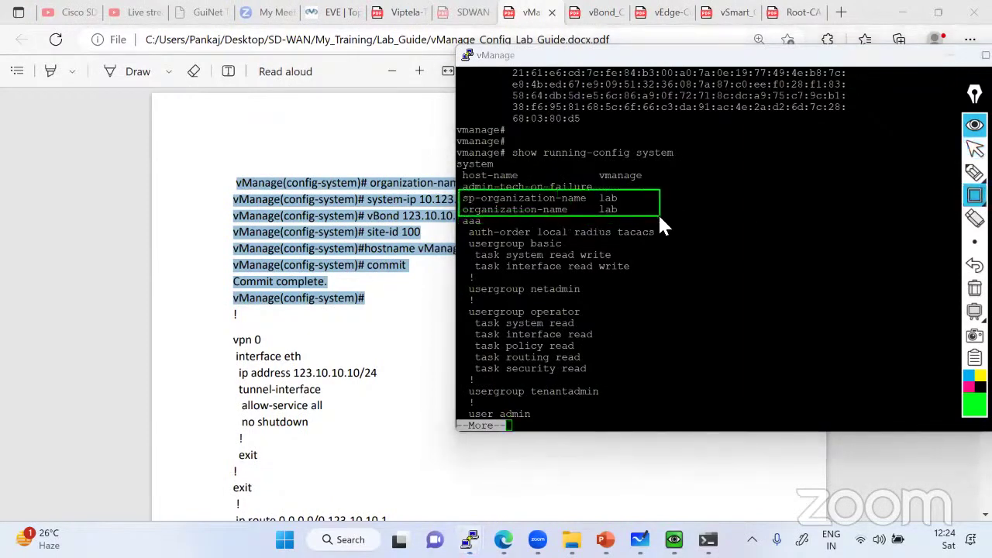
drag(461, 227, 661, 273)
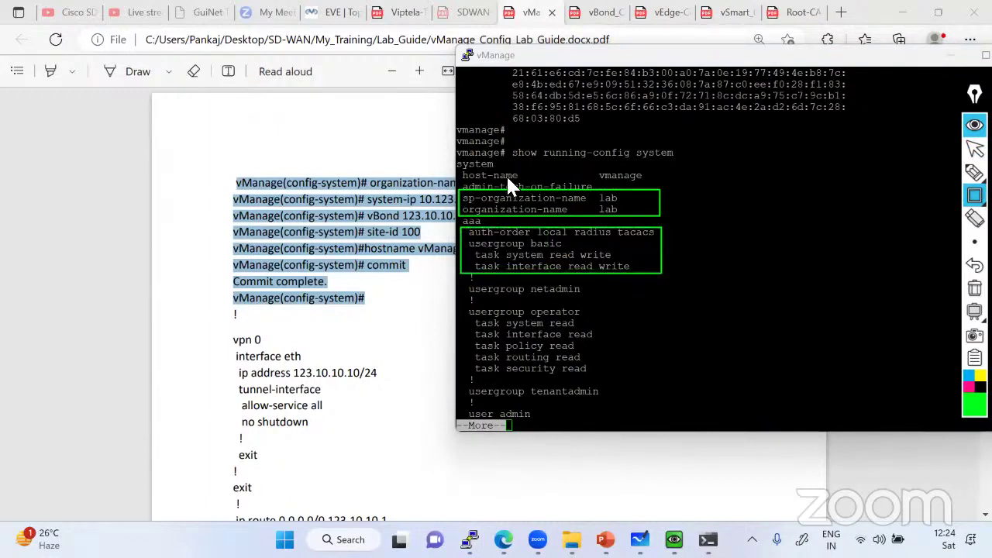
mouse_move(463, 166)
mouse_down()
mouse_move(696, 228)
mouse_move(673, 182)
mouse_up()
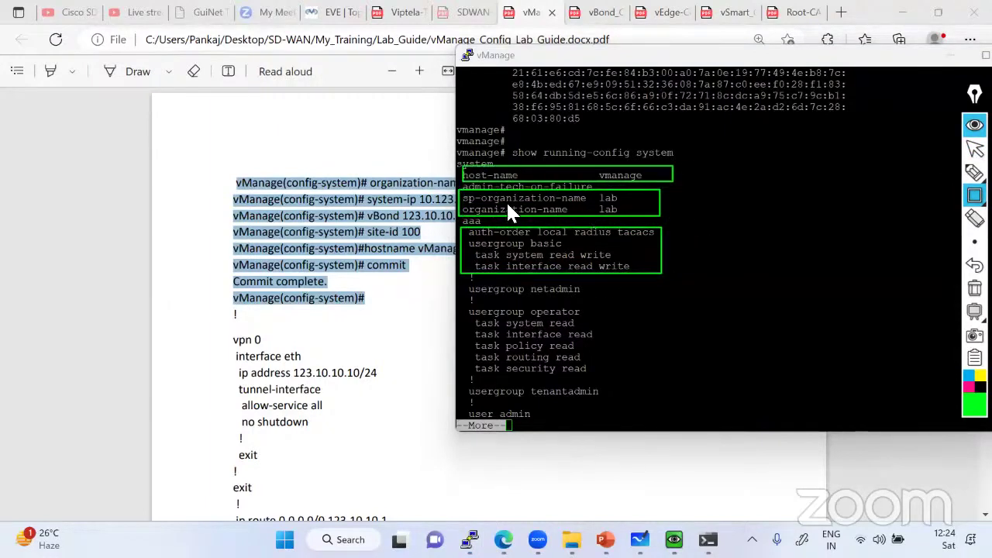
mouse_move(462, 192)
mouse_down()
mouse_move(620, 203)
mouse_move(643, 216)
mouse_up()
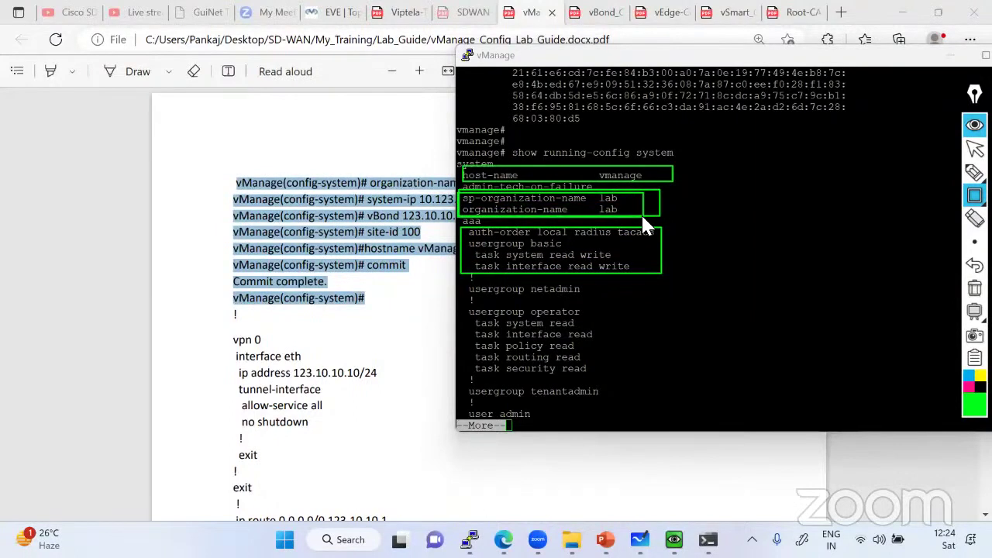
click(974, 288)
click(975, 149)
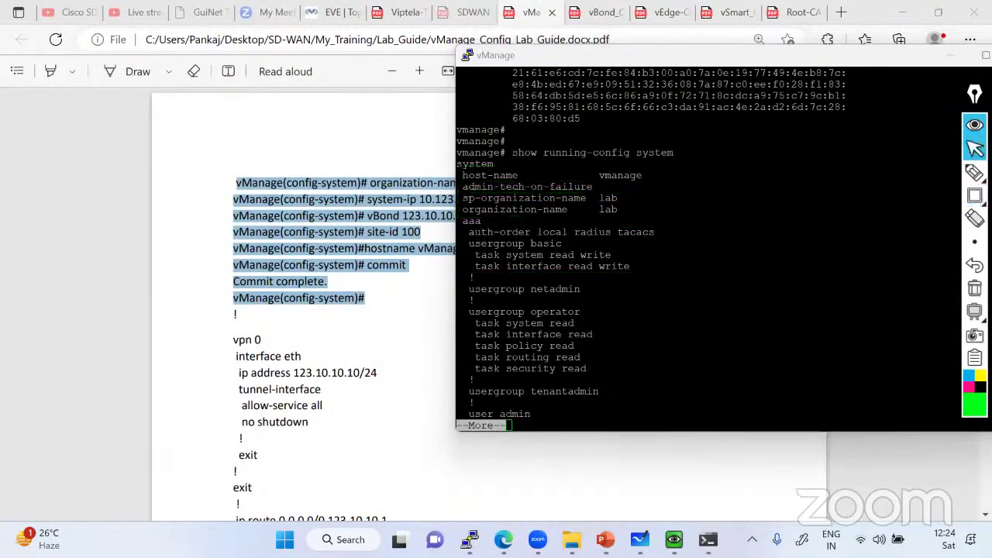
Check Administration > Settings in the web UI, then minimize it to reveal the terminal
click(674, 539)
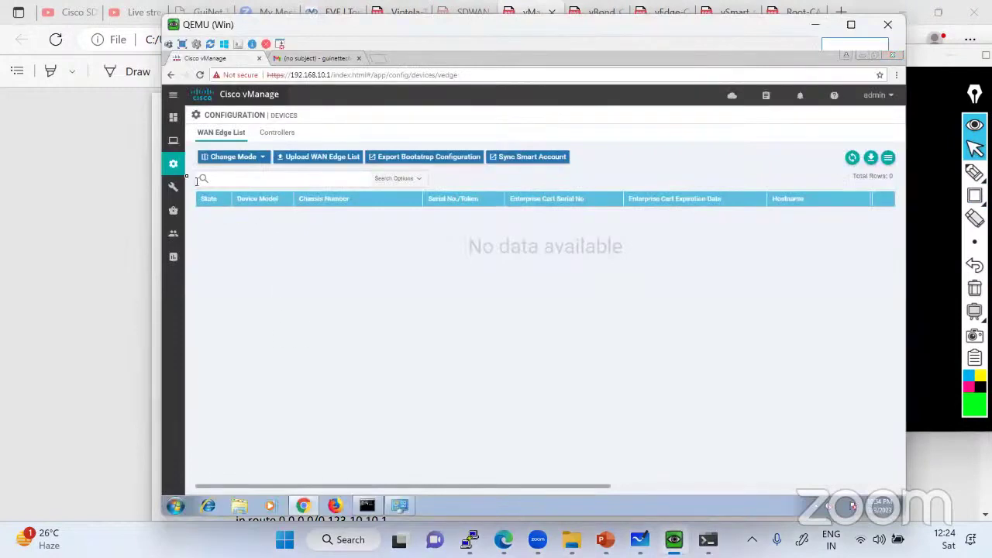
mouse_move(174, 237)
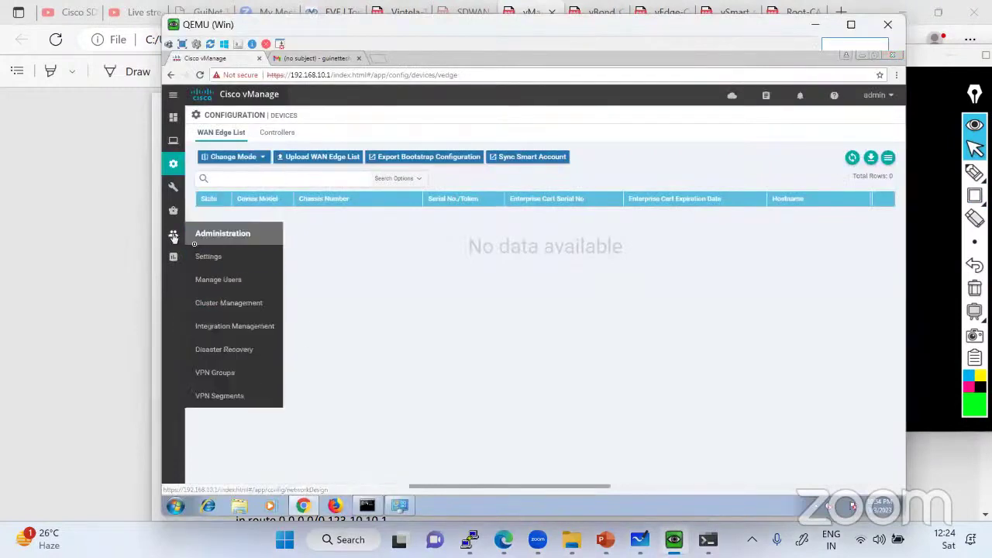
click(198, 260)
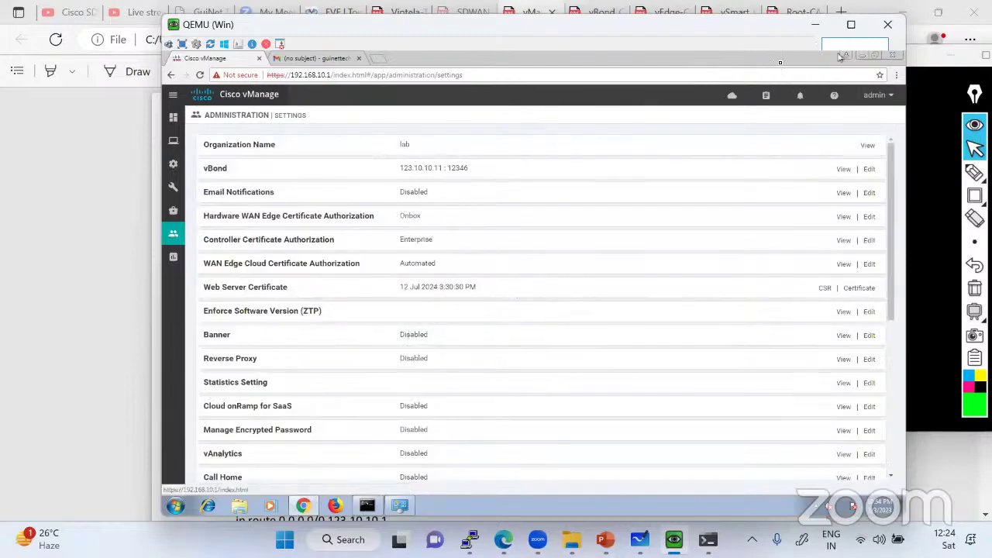
click(815, 25)
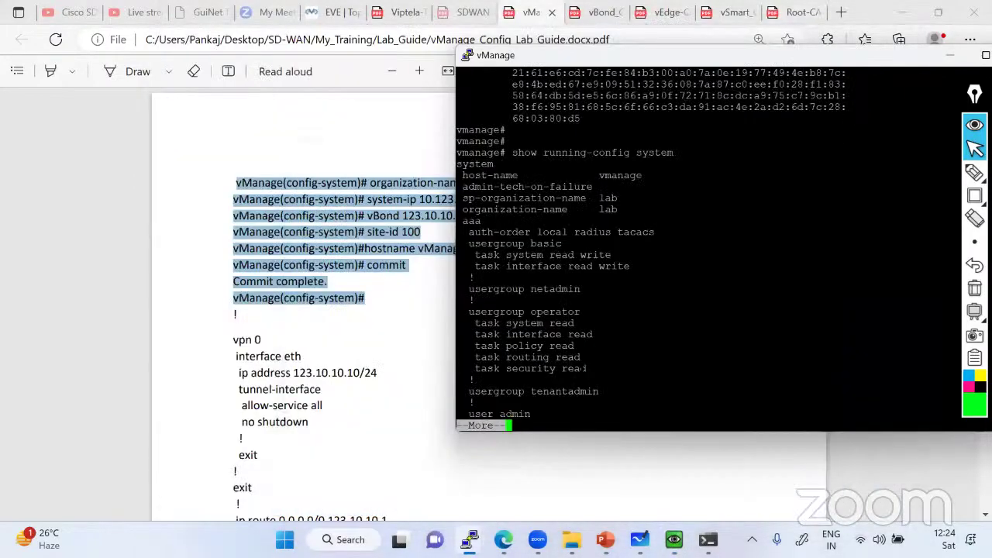
Enter 'conf t' and 'system' mode and set host-name vManage
key(q)
key(Return)
key(Return)
text(cofn)
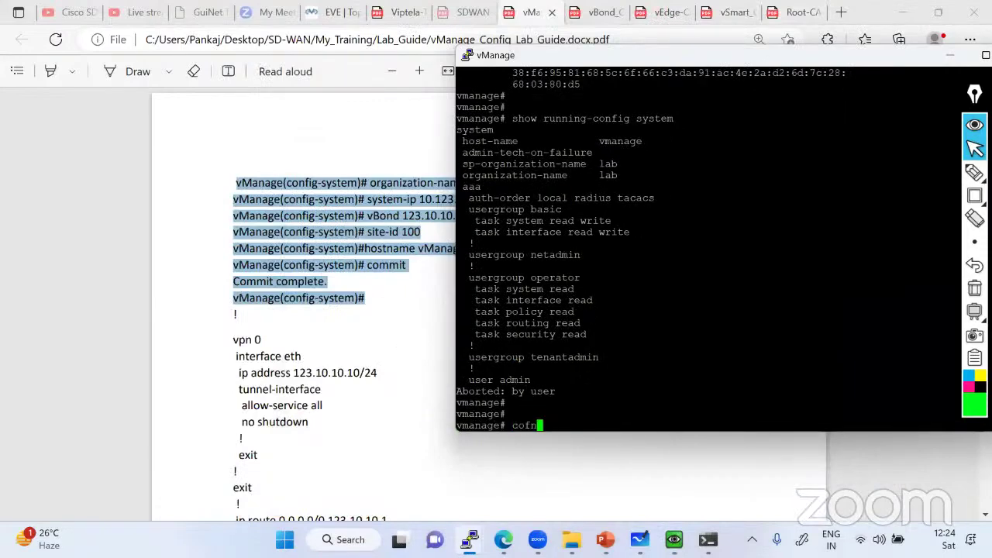
key(BackSpace)
key(BackSpace)
key(BackSpace)
text(onf t)
key(Return)
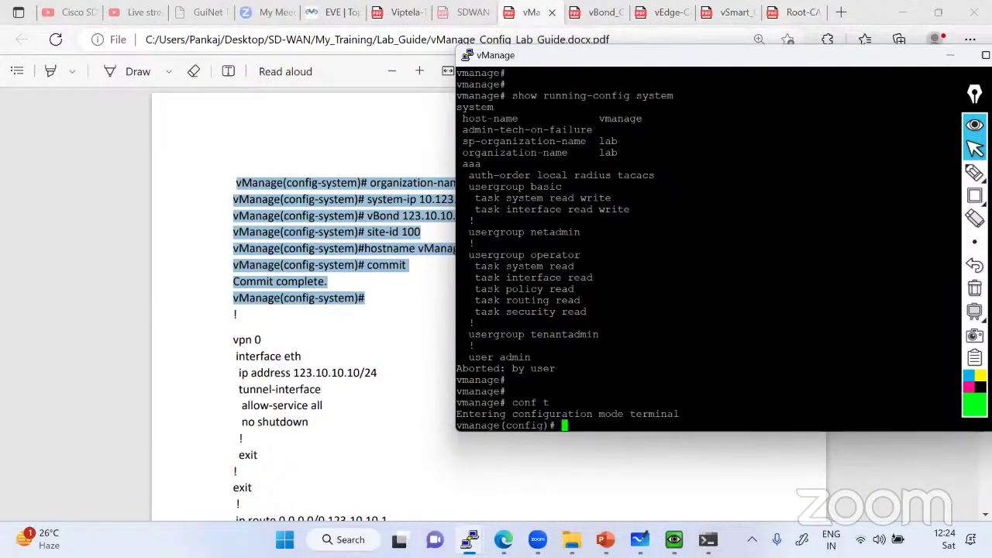
text(system)
key(Return)
text(host-name )
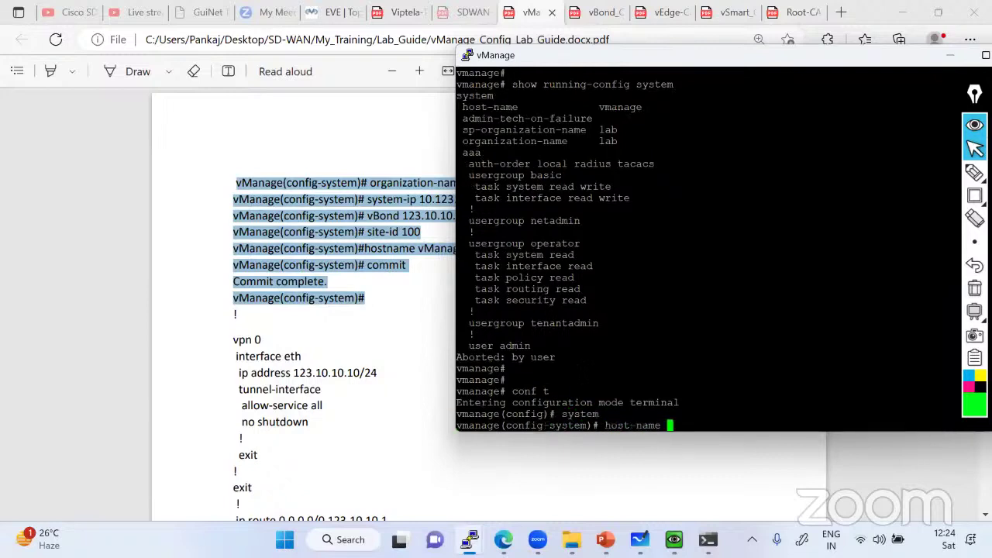
text(vManage)
key(Return)
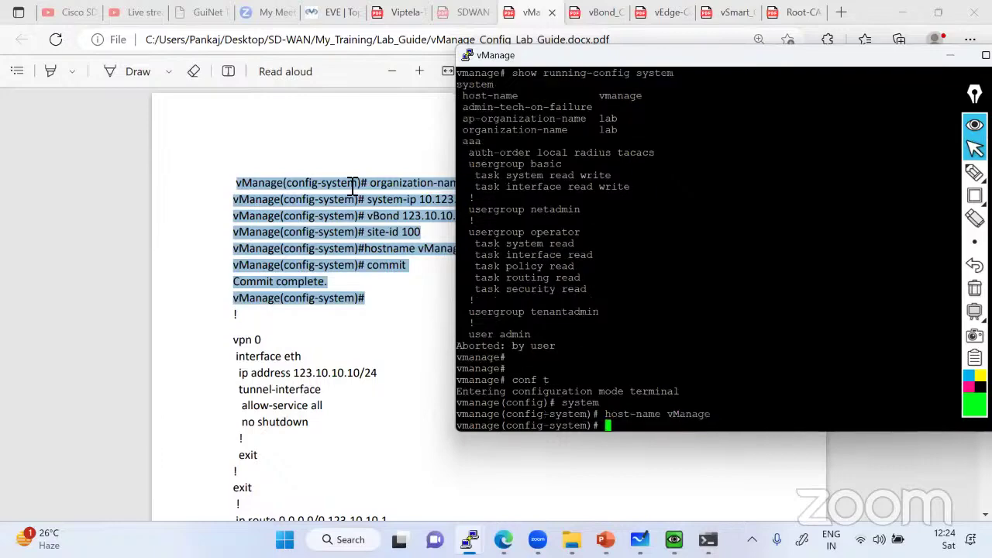
After checking the EVE topology, set site-id 100 and begin typing 'vbond 123.10'
click(326, 165)
key(ctrl+5)
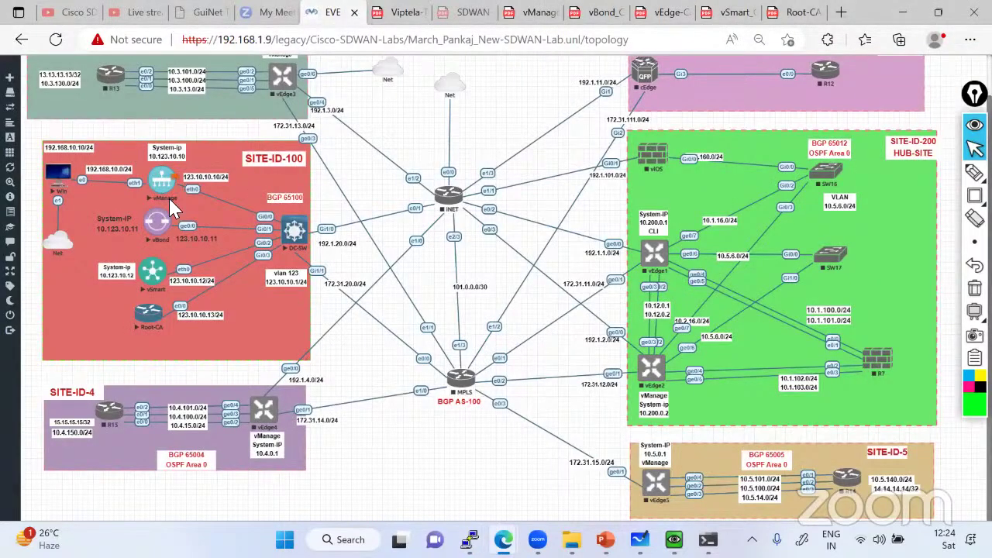
key(alt+Tab)
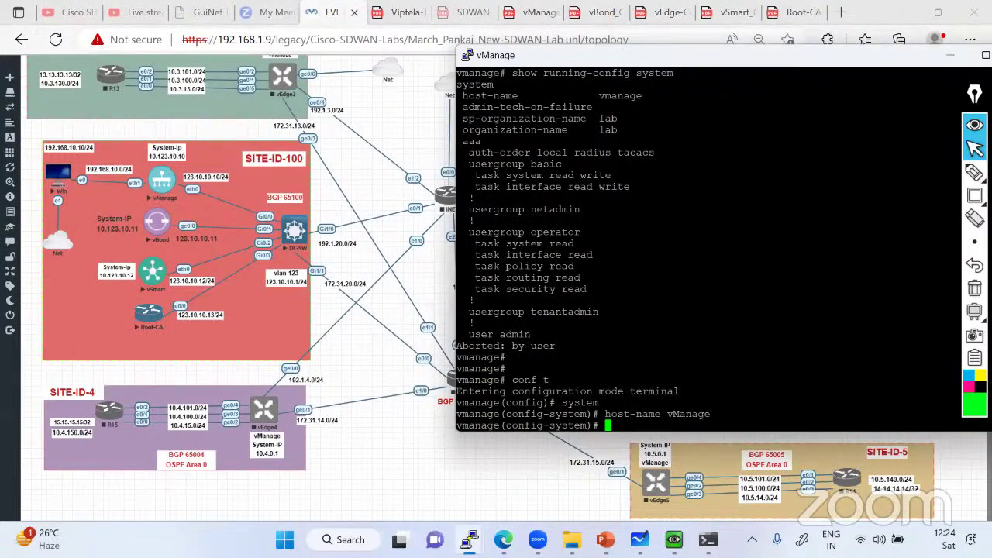
text(siy)
key(Return)
text(site-id )
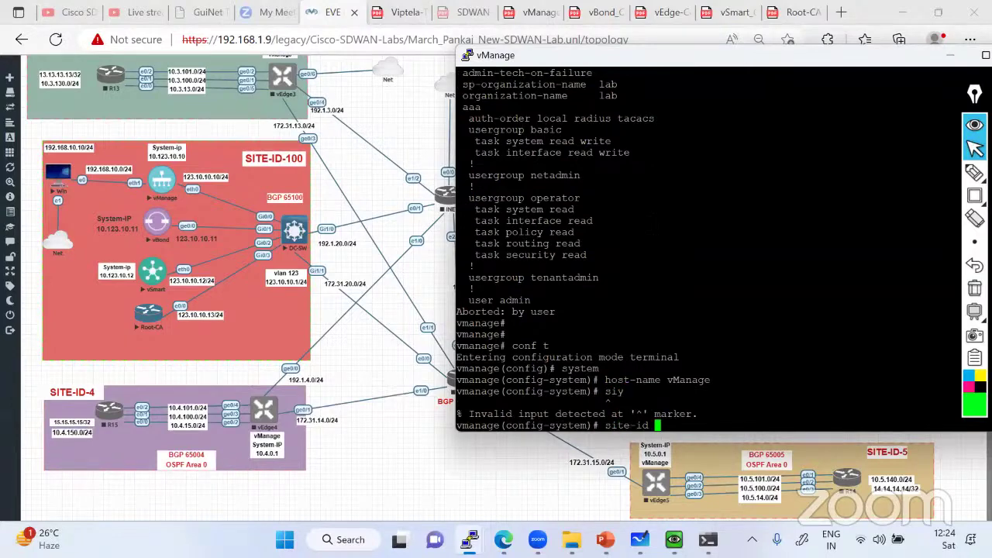
text(100)
key(Return)
text(vbond )
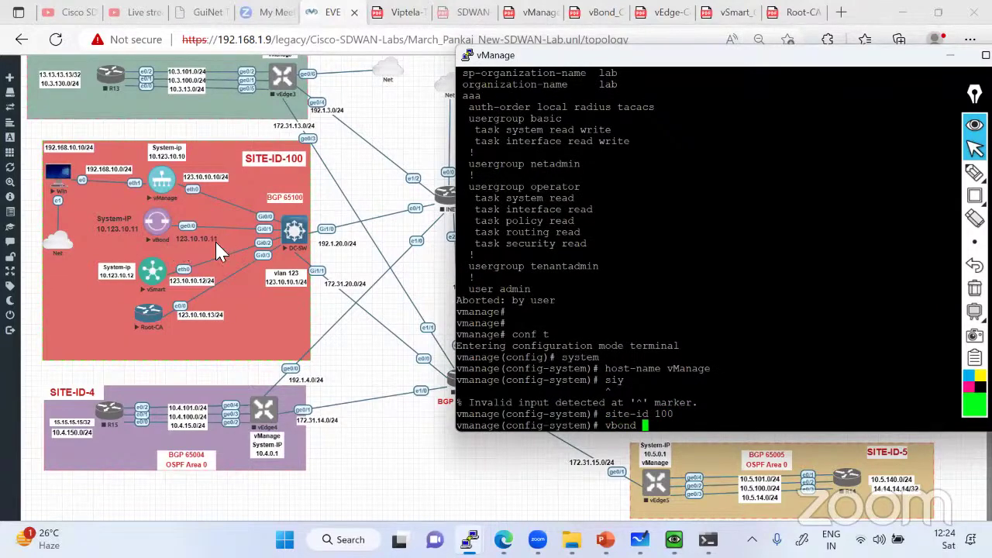
text(123.10)
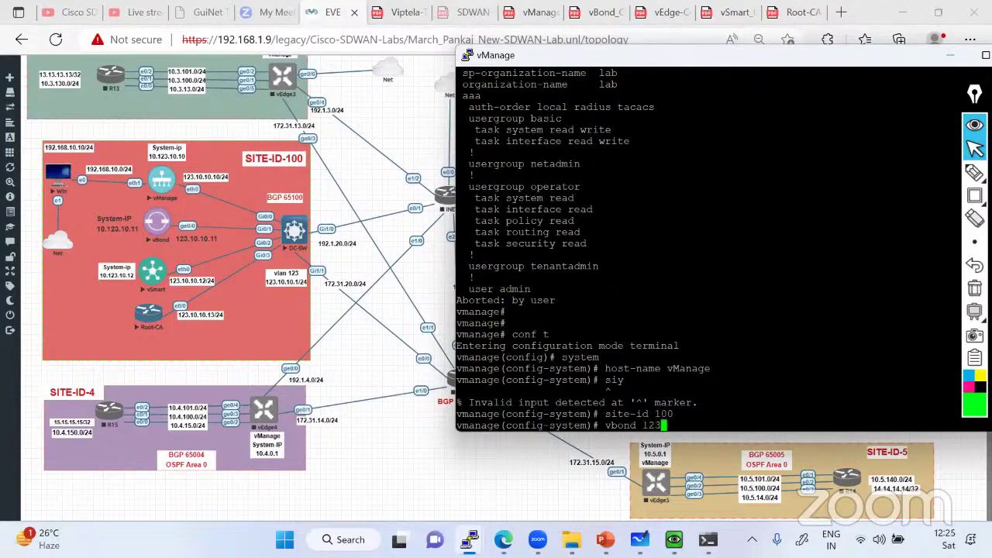